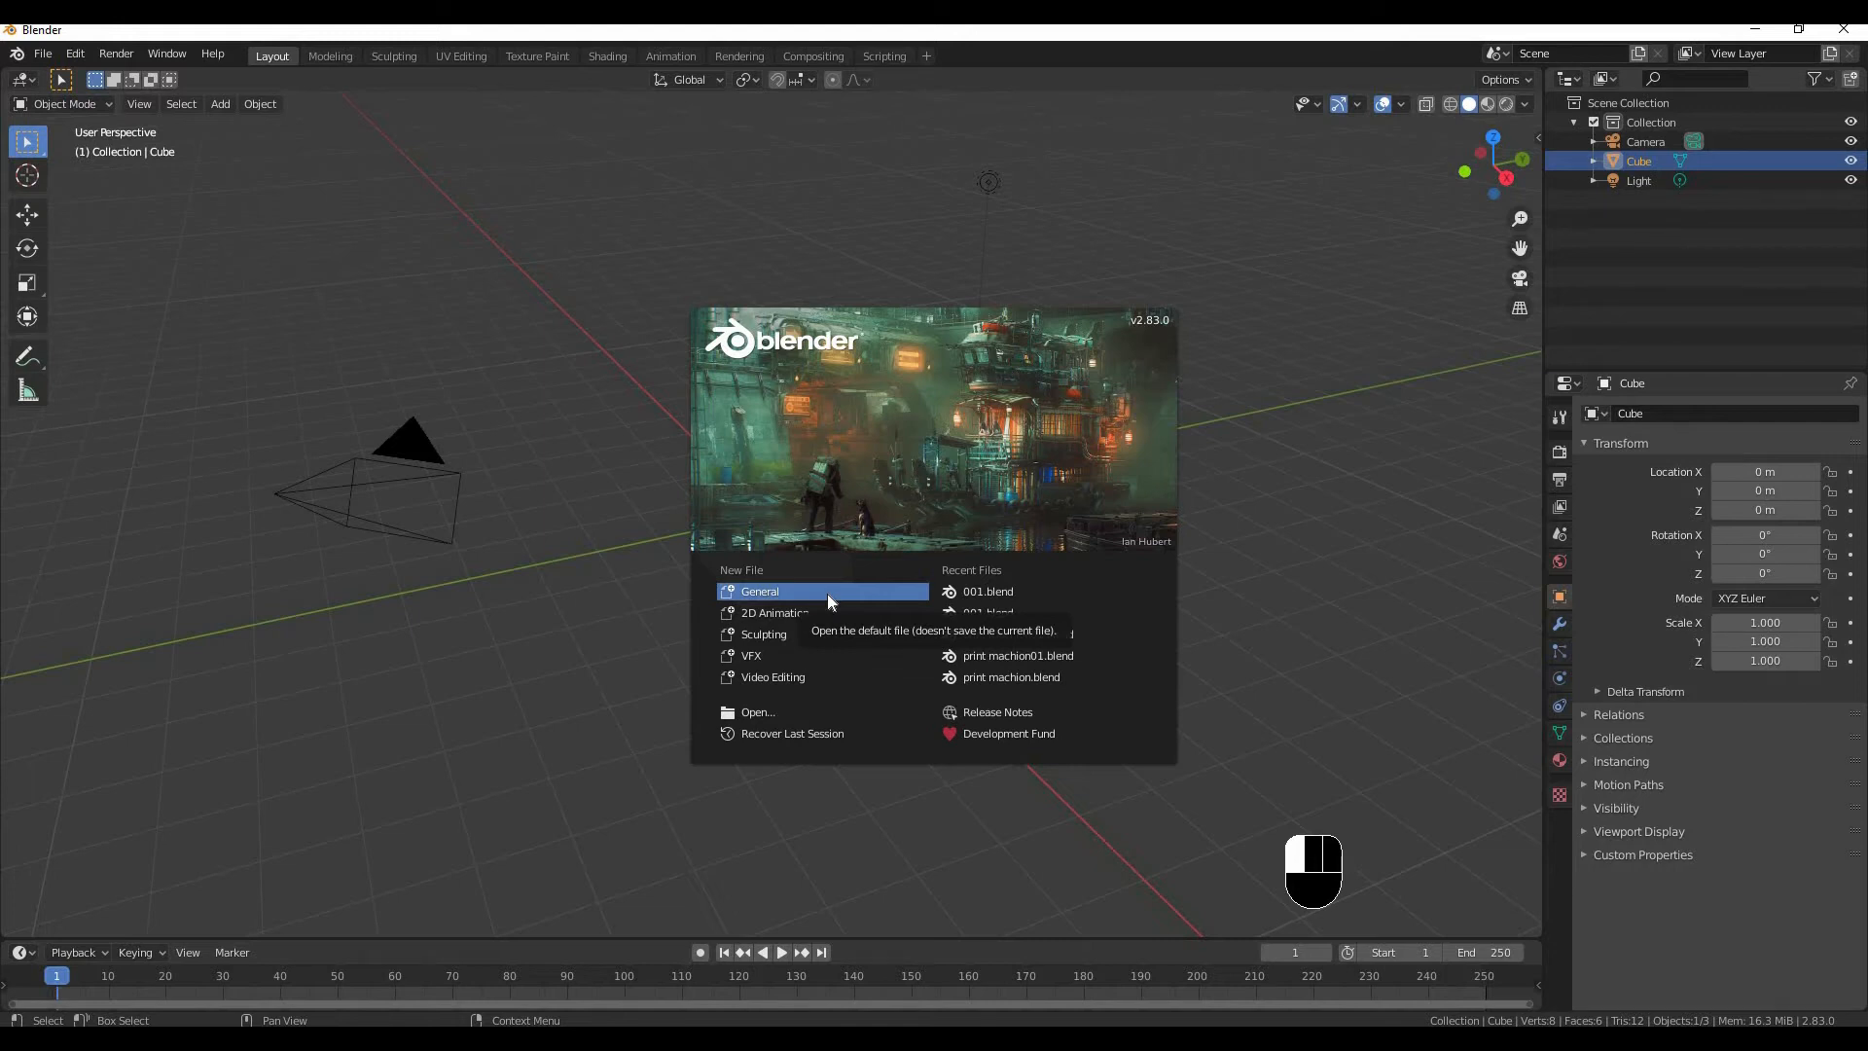
Dismiss the splash screen and place the 3D cursor on the ground at the far side of the cube near the Y axis.
{"action": "left_click", "coordinate": [1280, 455]}
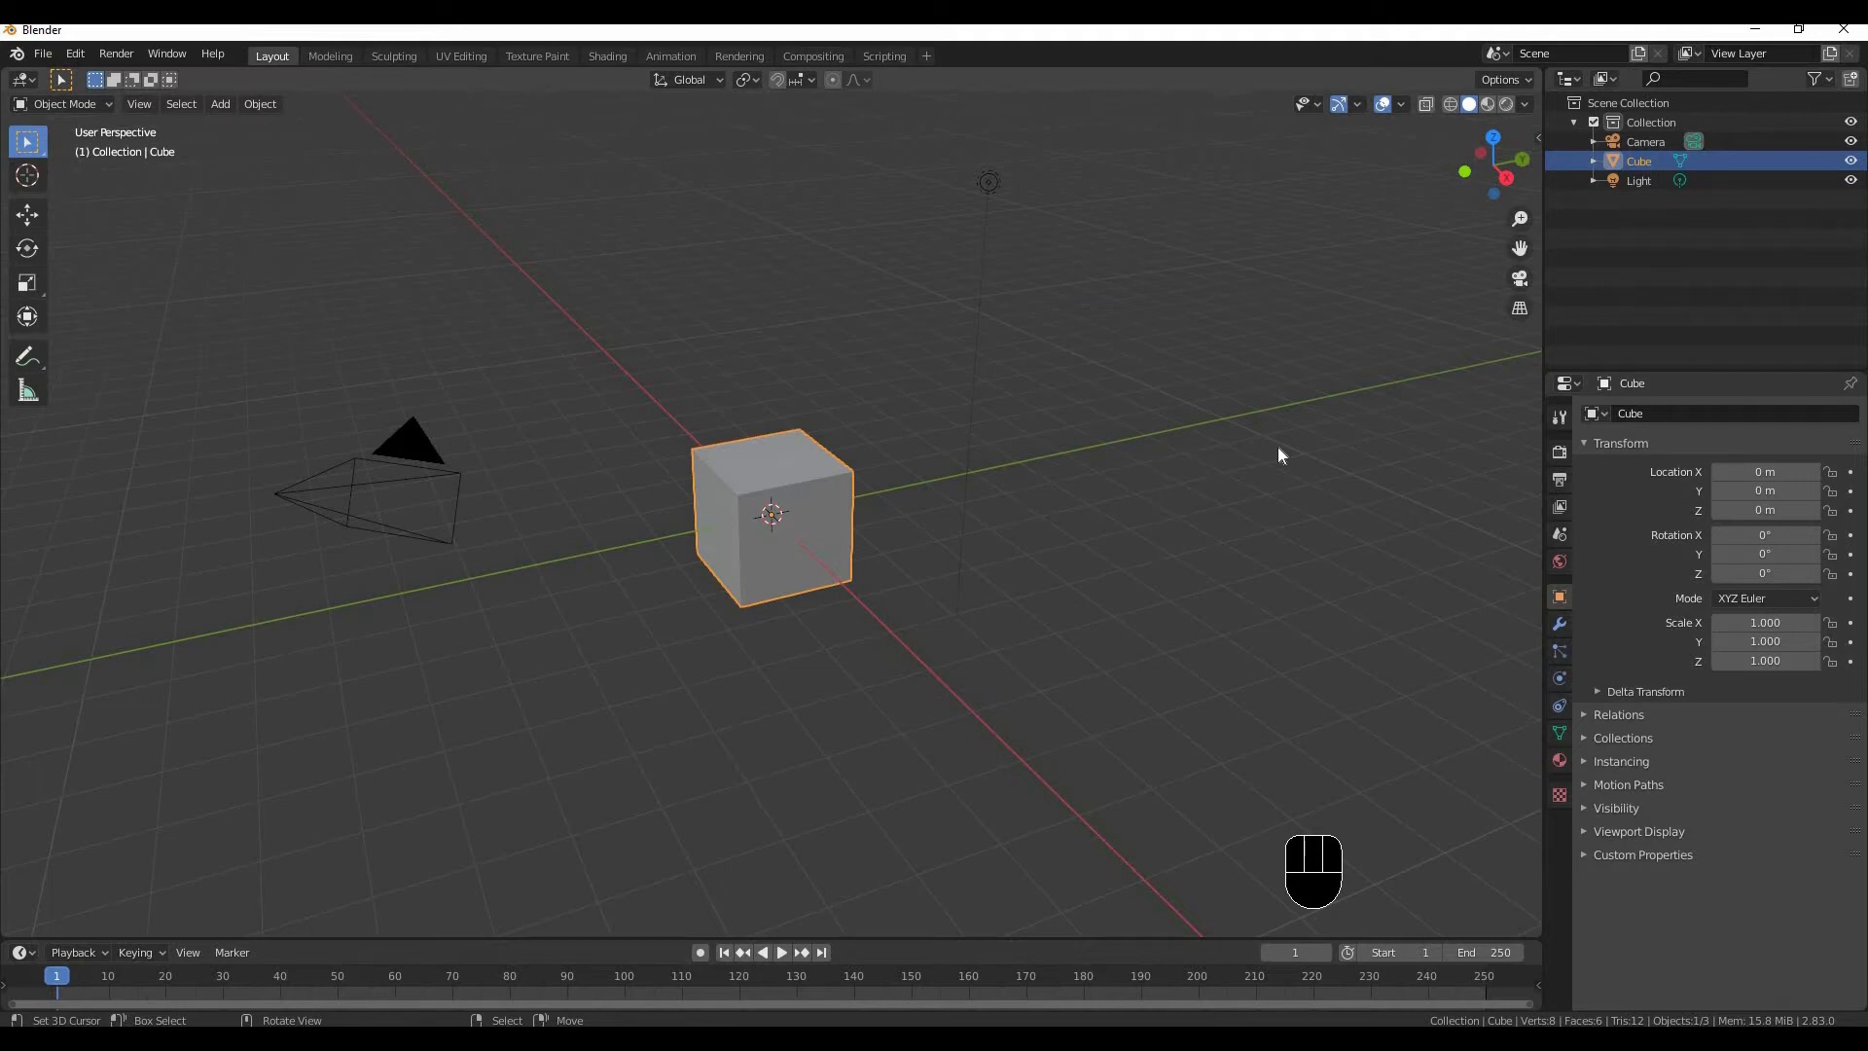
{"action": "right_click", "coordinate": [1255, 426], "text": "shift"}
Select the camera, the cube and the light in turn, ending with the light as the active object.
{"action": "left_click", "coordinate": [479, 515]}
{"action": "left_click", "coordinate": [430, 452]}
{"action": "left_click", "coordinate": [768, 490]}
{"action": "left_click", "coordinate": [985, 189]}
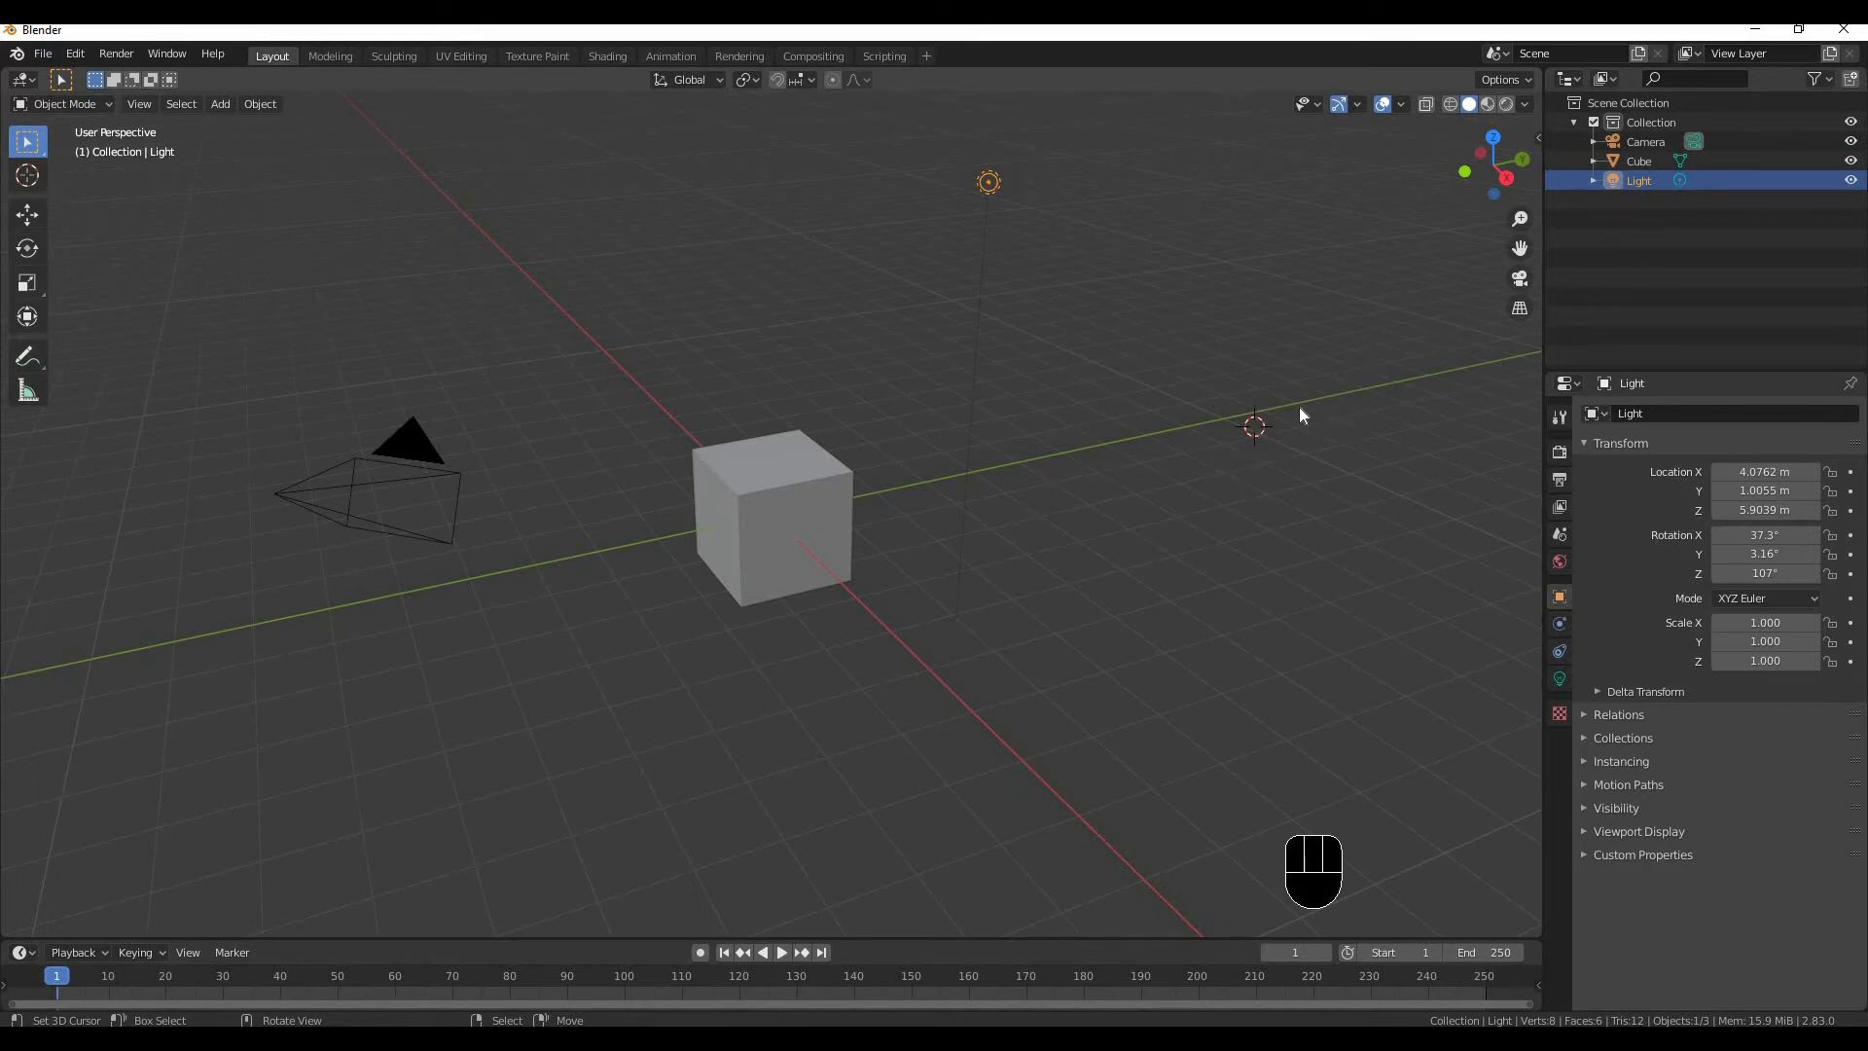
Reposition the 3D cursor at several spots in the scene, finishing on the empty ground beside the cube.
{"action": "left_click", "coordinate": [640, 312]}
{"action": "left_click", "coordinate": [481, 384]}
{"action": "left_click", "coordinate": [1128, 534]}
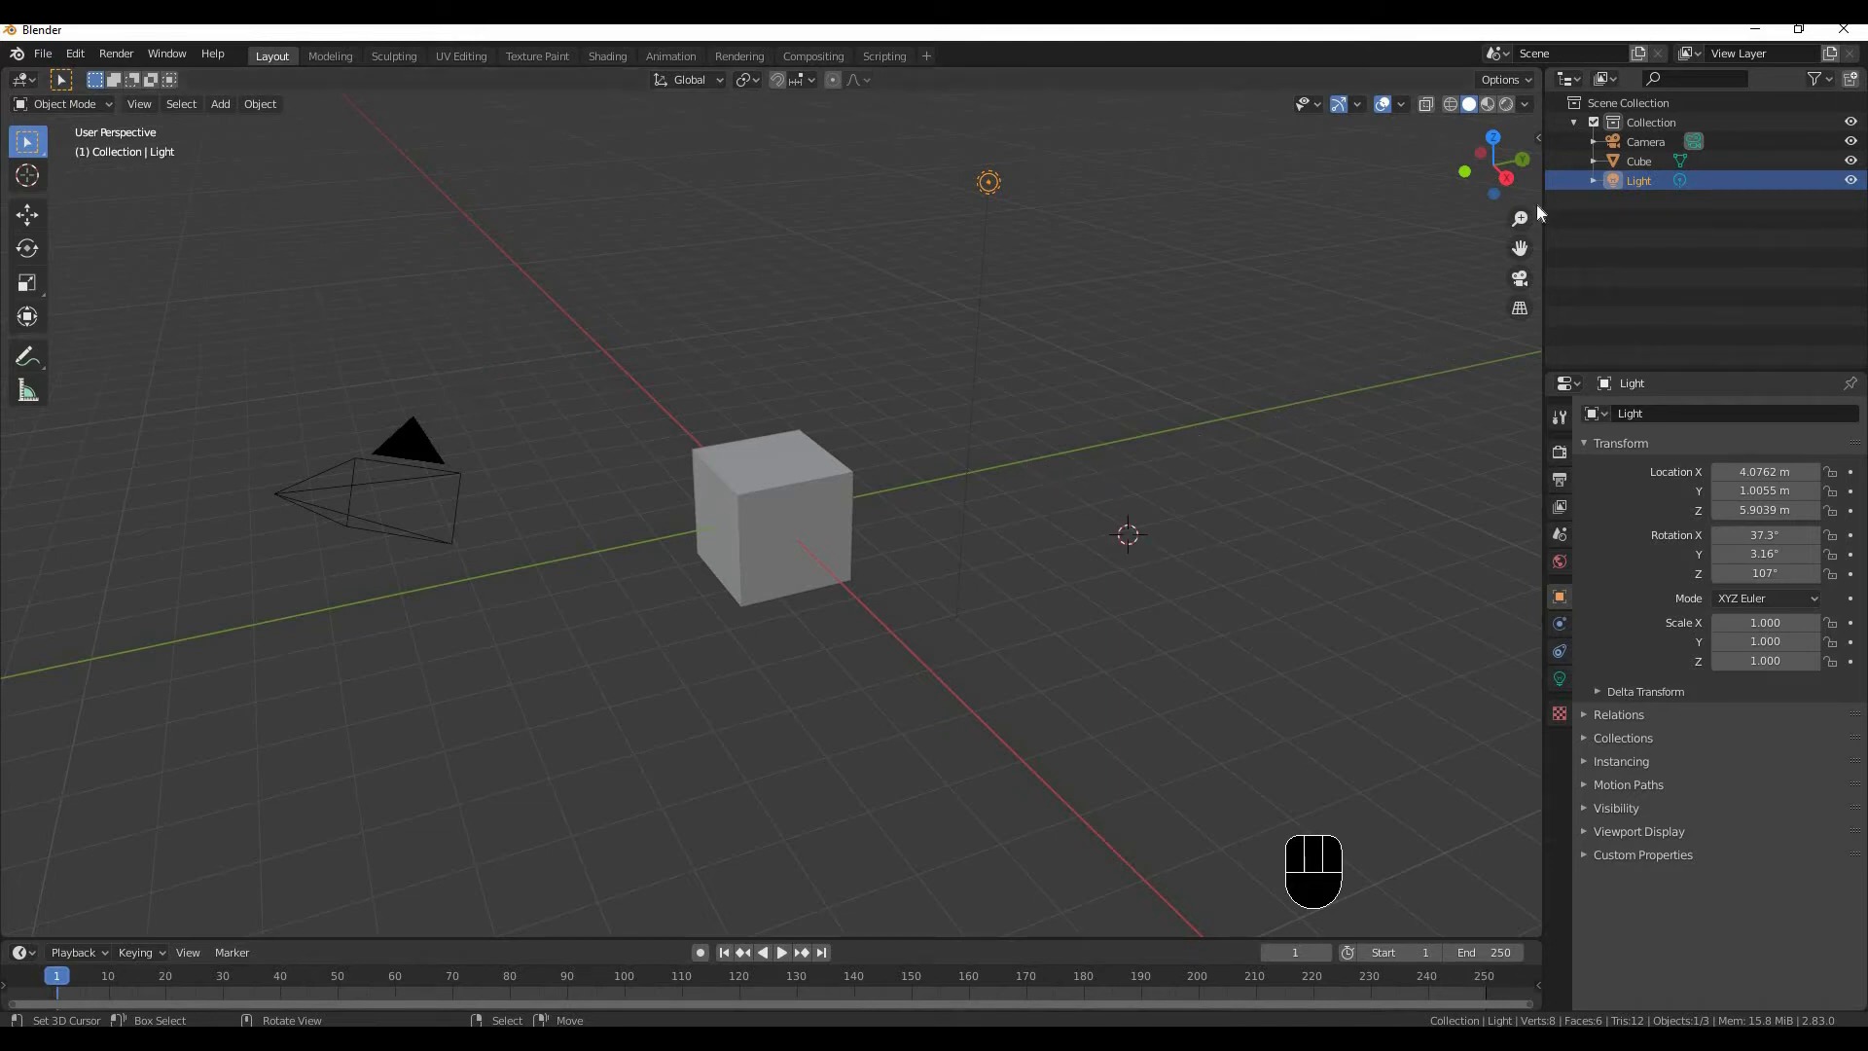
View the scene from preset viewpoints including Right Orthographic, and return to an angled perspective view.
{"action": "left_click", "coordinate": [1495, 137]}
{"action": "left_click_drag", "start_coordinate": [1506, 152], "coordinate": [1521, 165]}
{"action": "left_click", "coordinate": [1477, 183]}
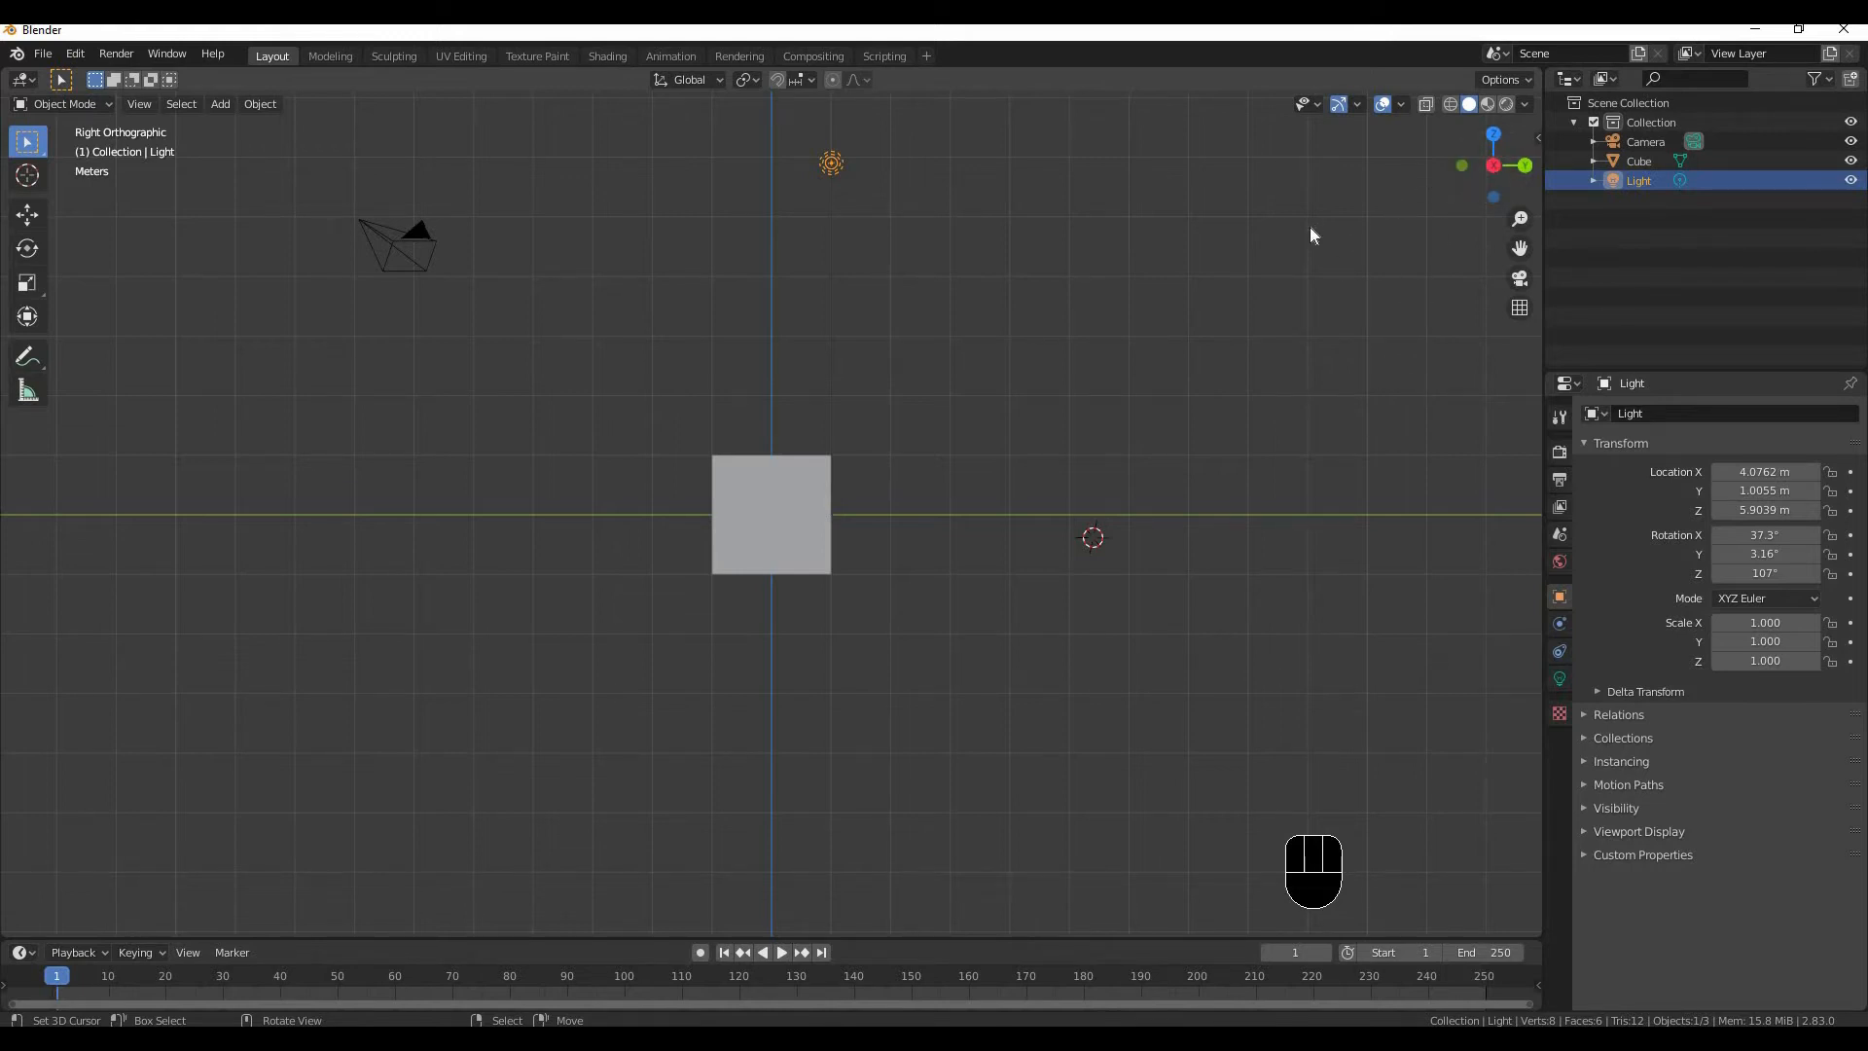
{"action": "middle_click_drag", "start_coordinate": [905, 358], "coordinate": [1049, 487]}
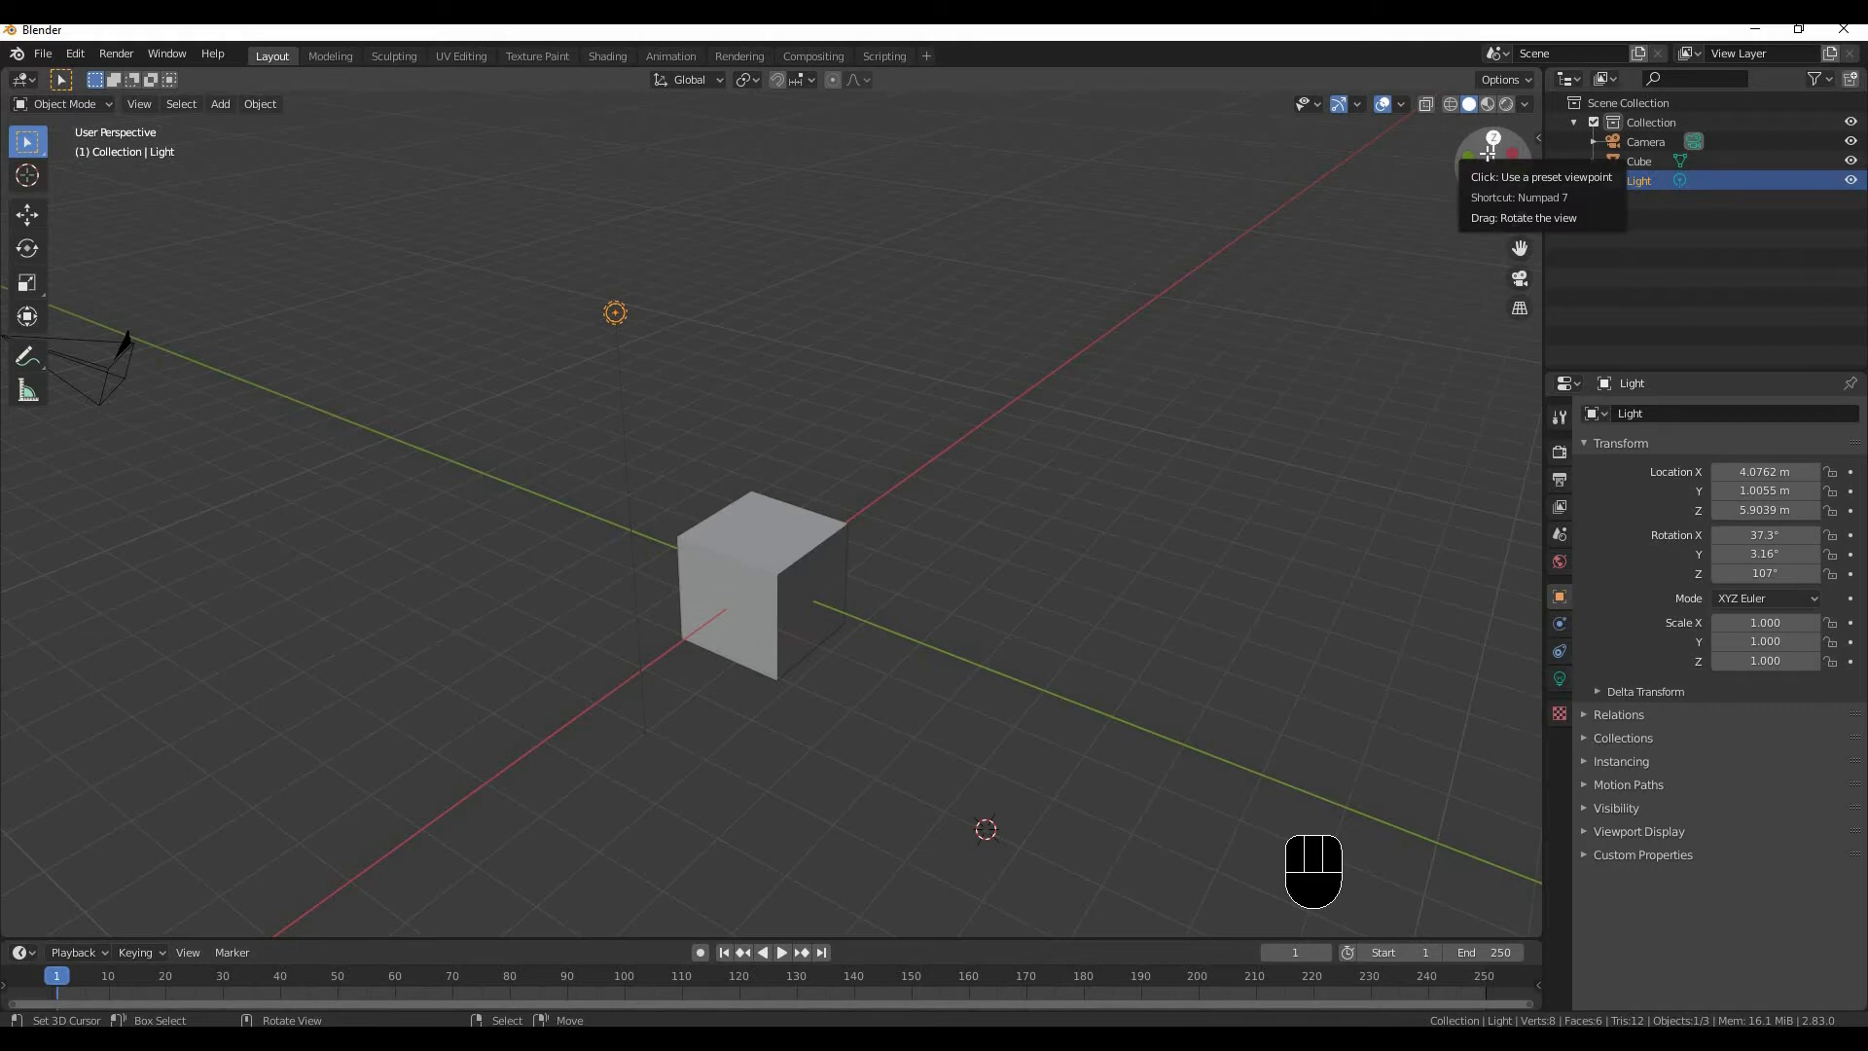
Move the cube freely about 0.33 m downward from the grid origin.
{"action": "middle_click_drag", "start_coordinate": [994, 489], "coordinate": [762, 569]}
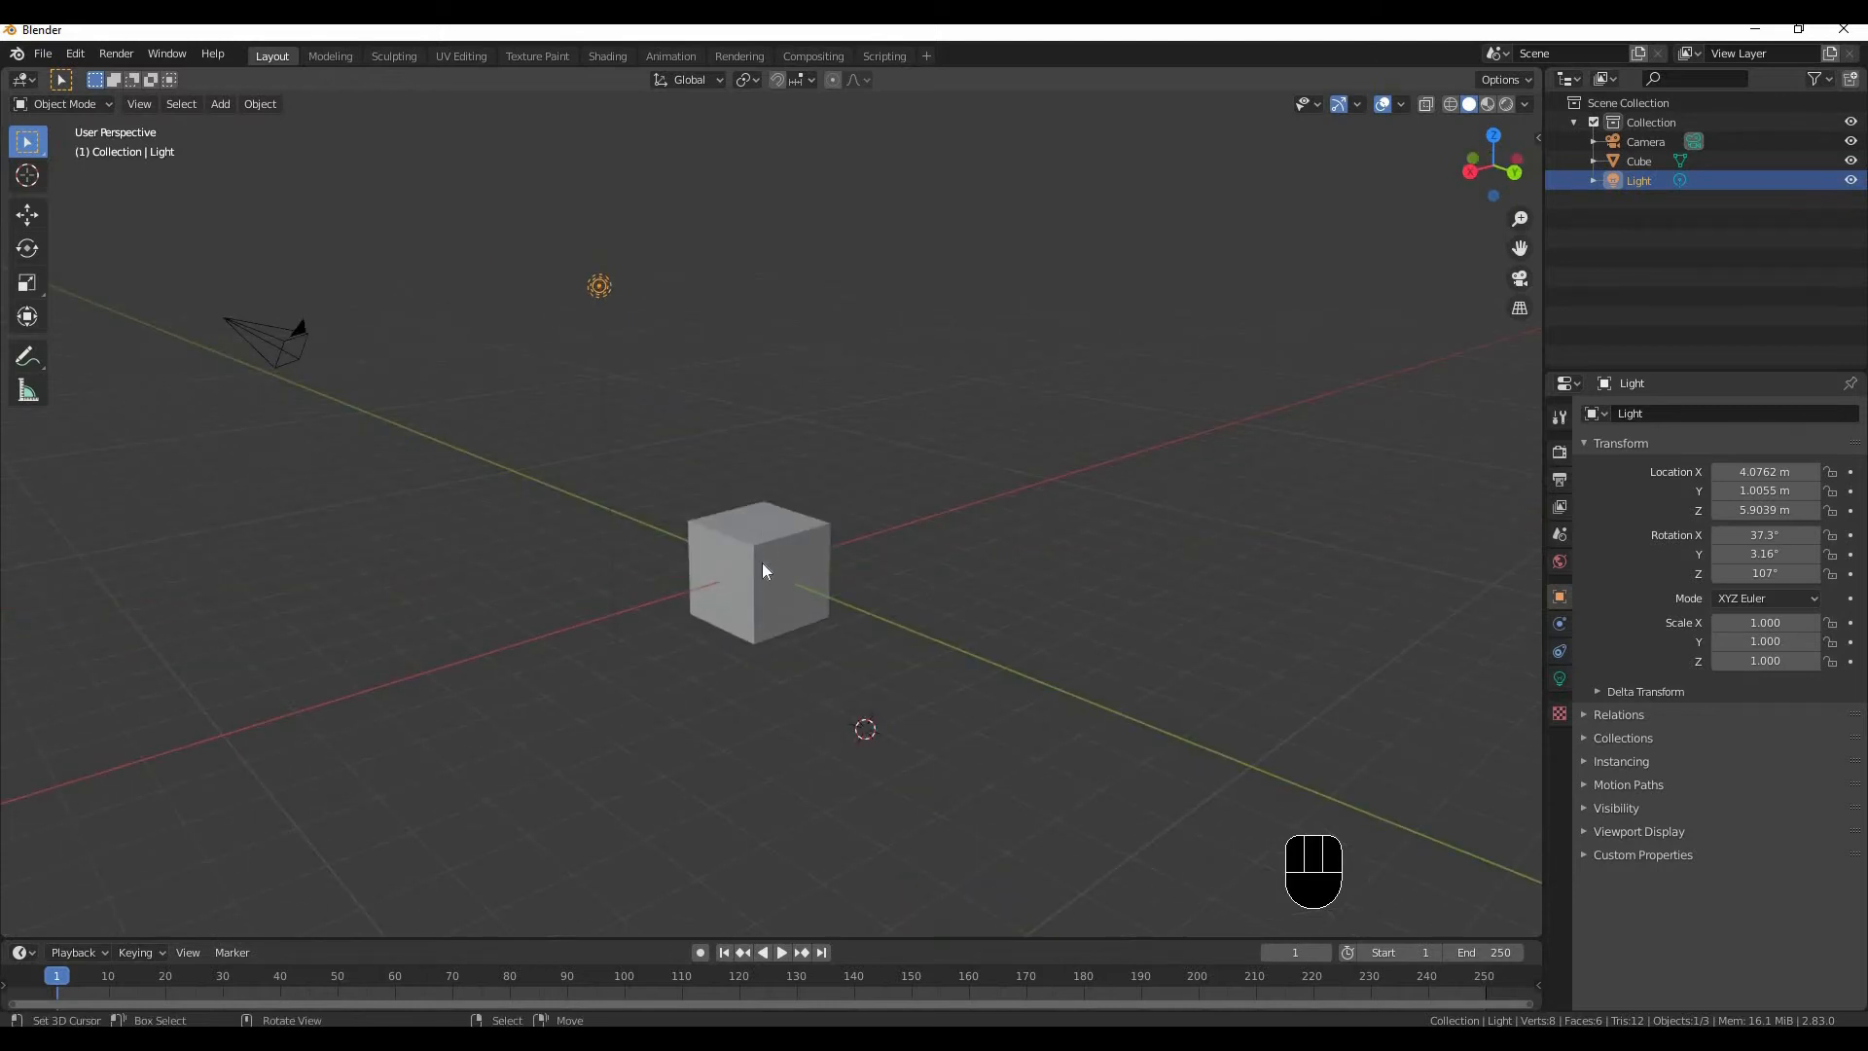
{"action": "left_click_drag", "start_coordinate": [763, 623], "coordinate": [766, 580]}
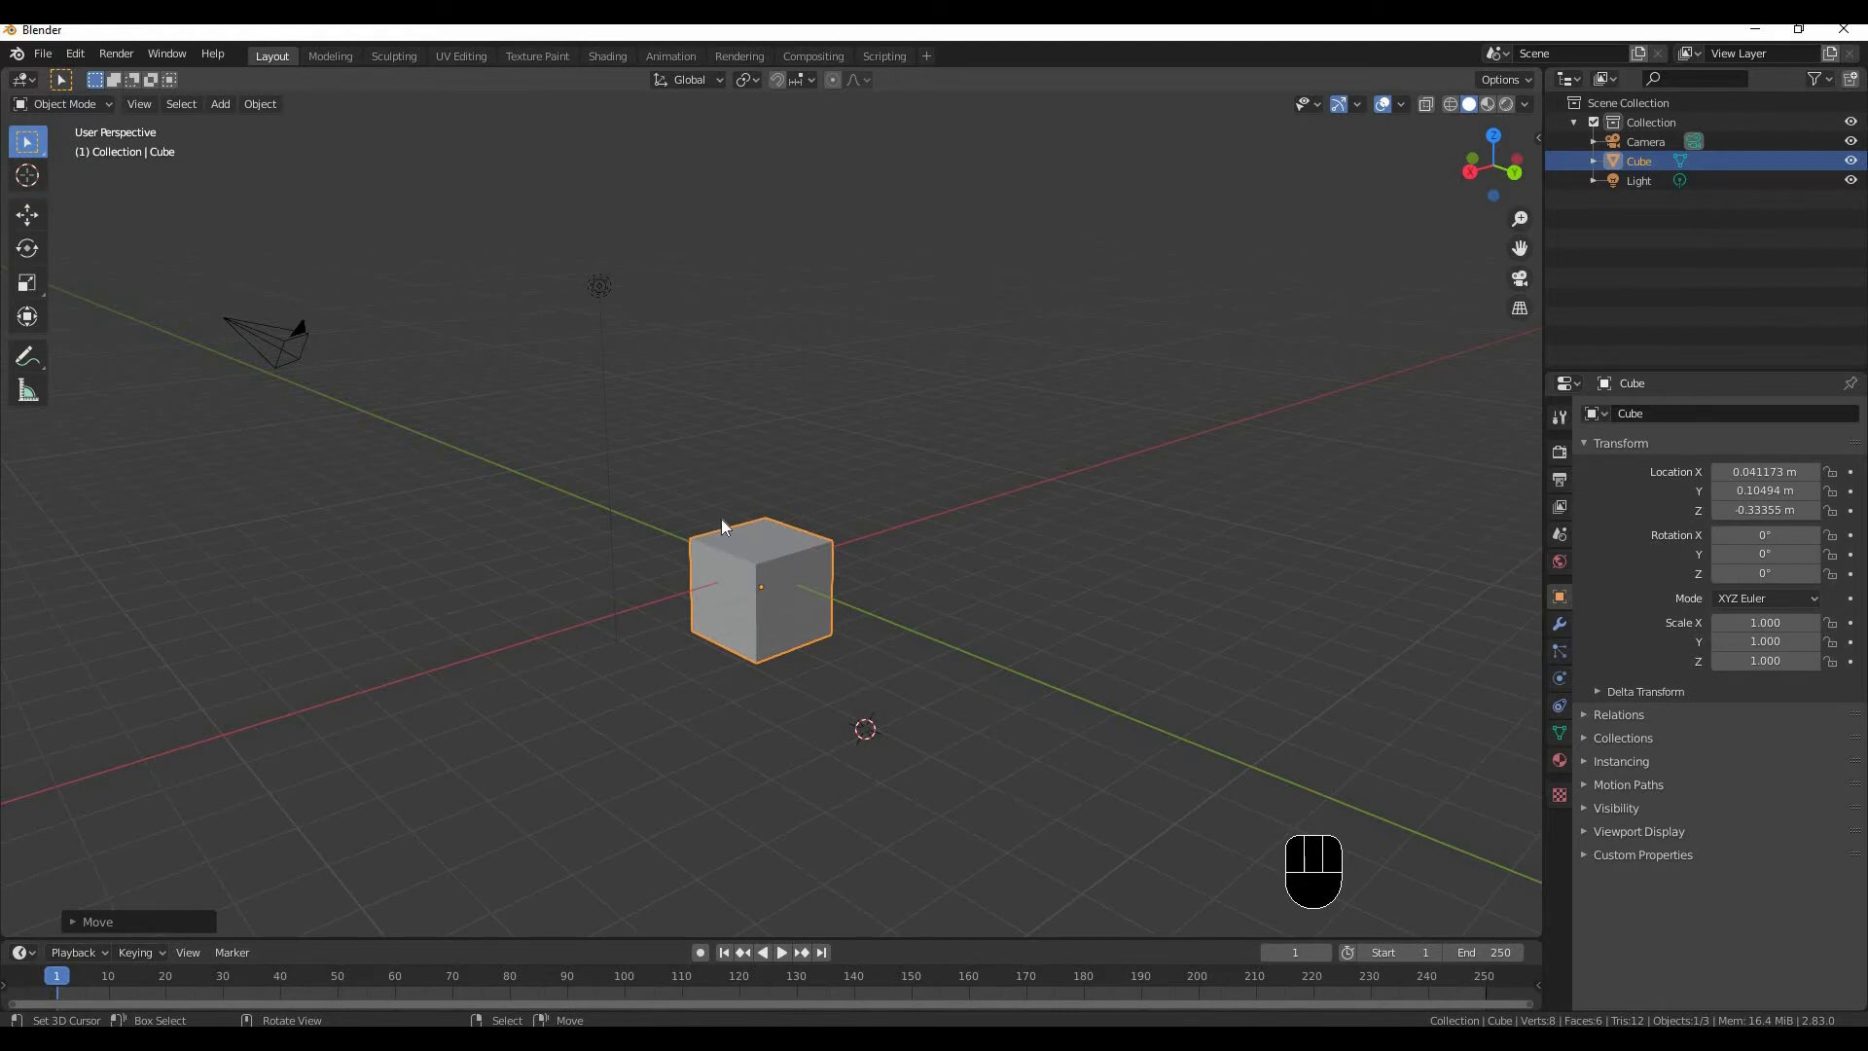
Examine the moved cube and its surroundings from several sides, both close up and from far away.
{"action": "middle_click_drag", "start_coordinate": [744, 511], "coordinate": [804, 505]}
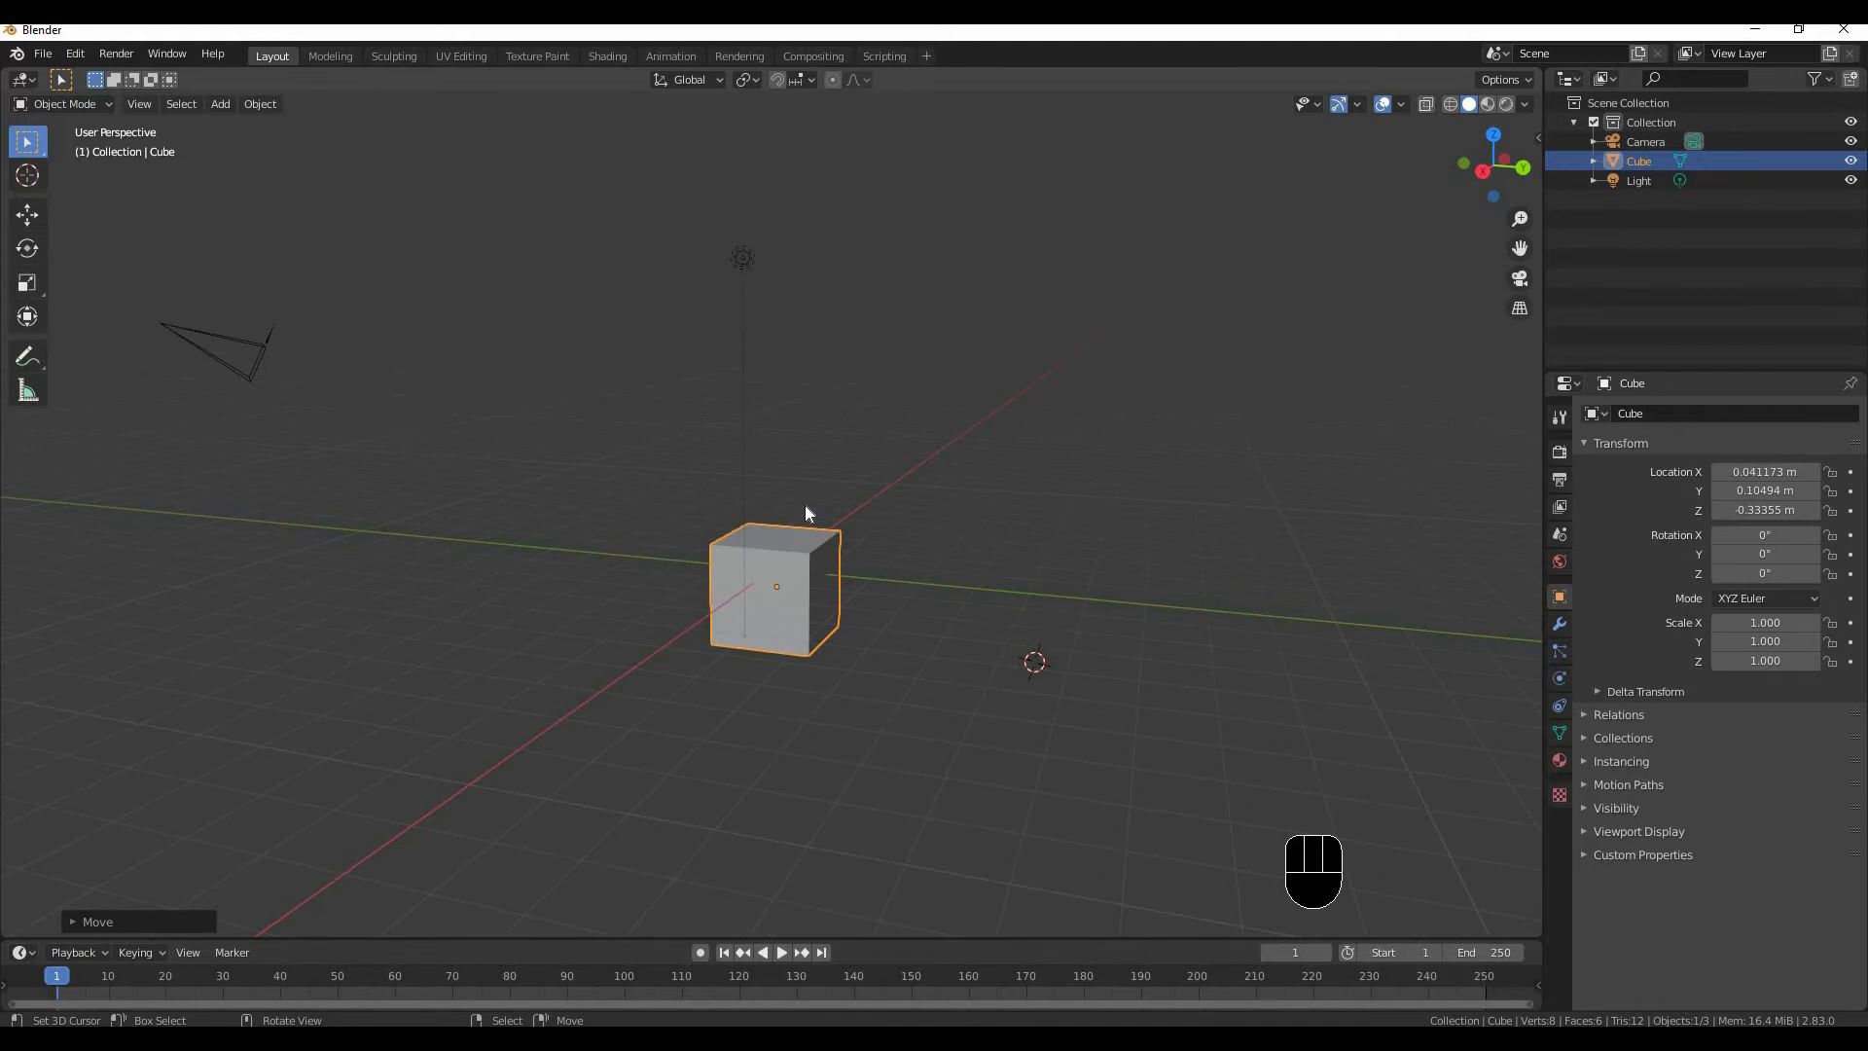
{"action": "middle_click_drag", "start_coordinate": [1026, 528], "coordinate": [626, 521]}
{"action": "scroll", "coordinate": [662, 504], "scroll_direction": "up", "scroll_amount": 4}
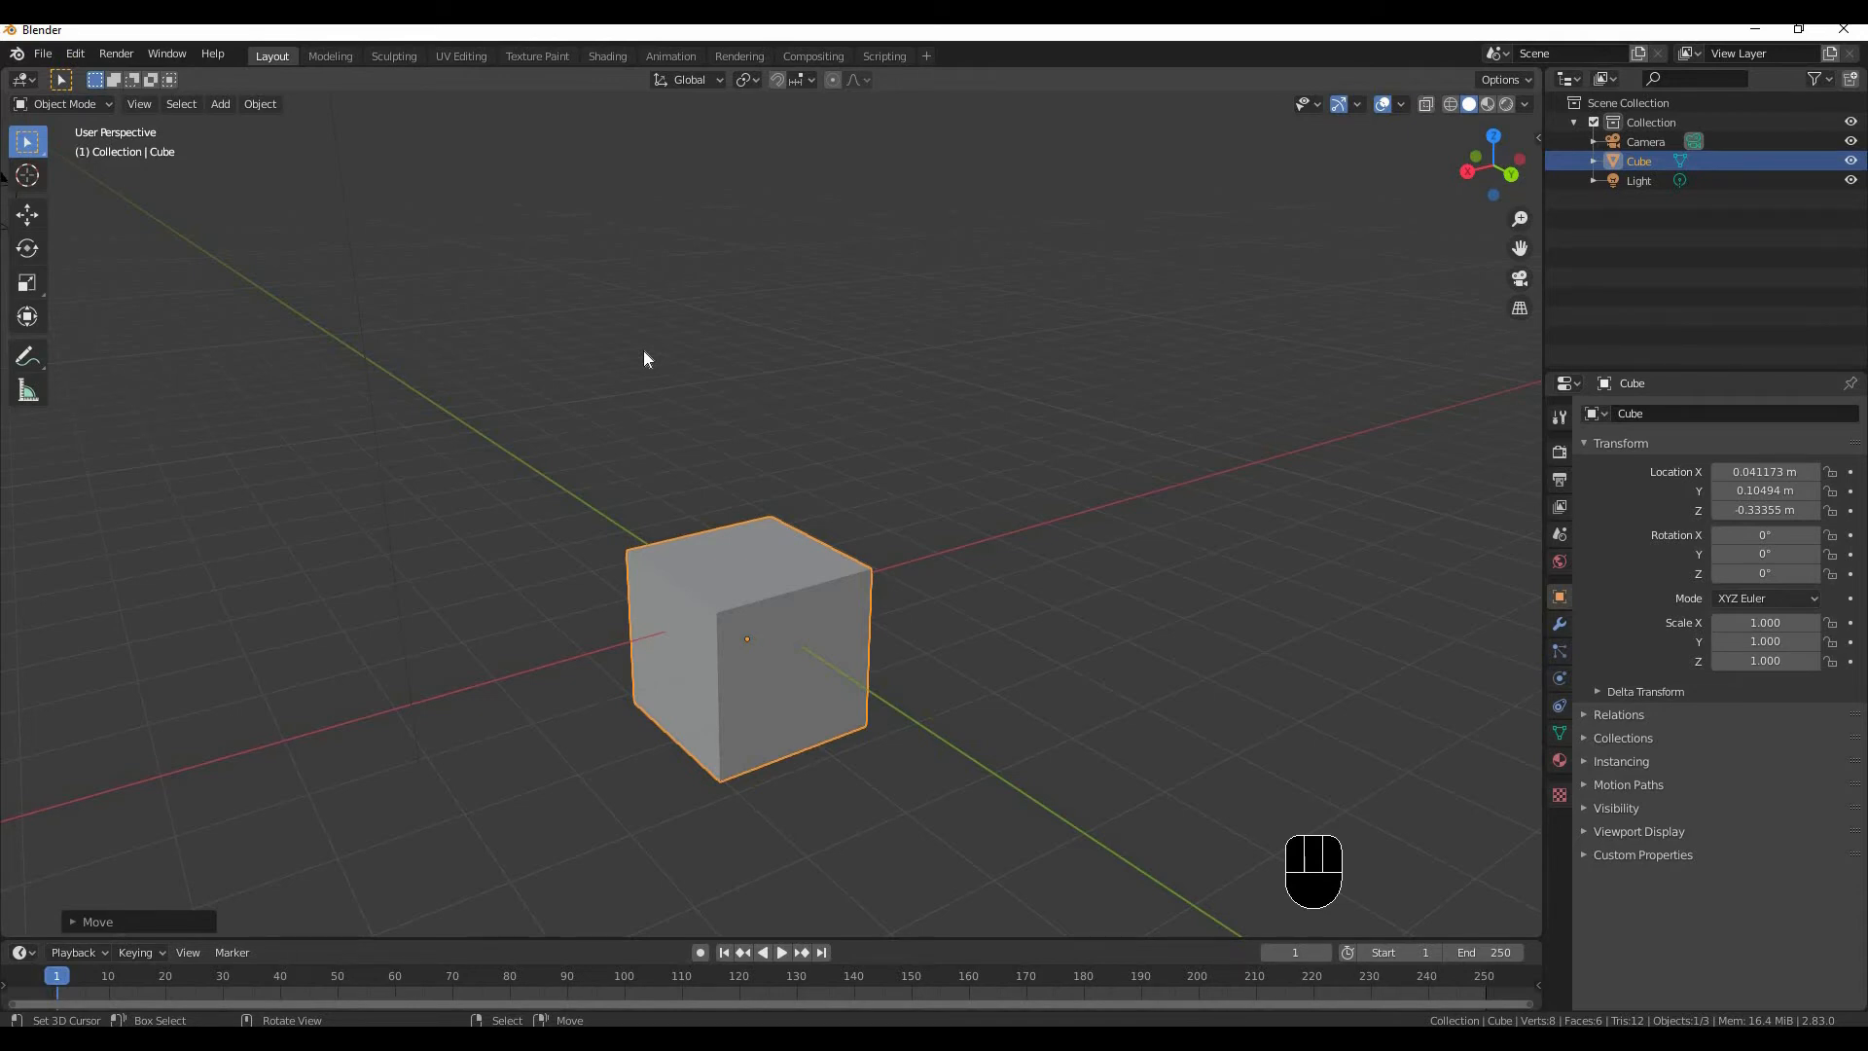
{"action": "scroll", "coordinate": [671, 360], "scroll_direction": "down", "scroll_amount": 3}
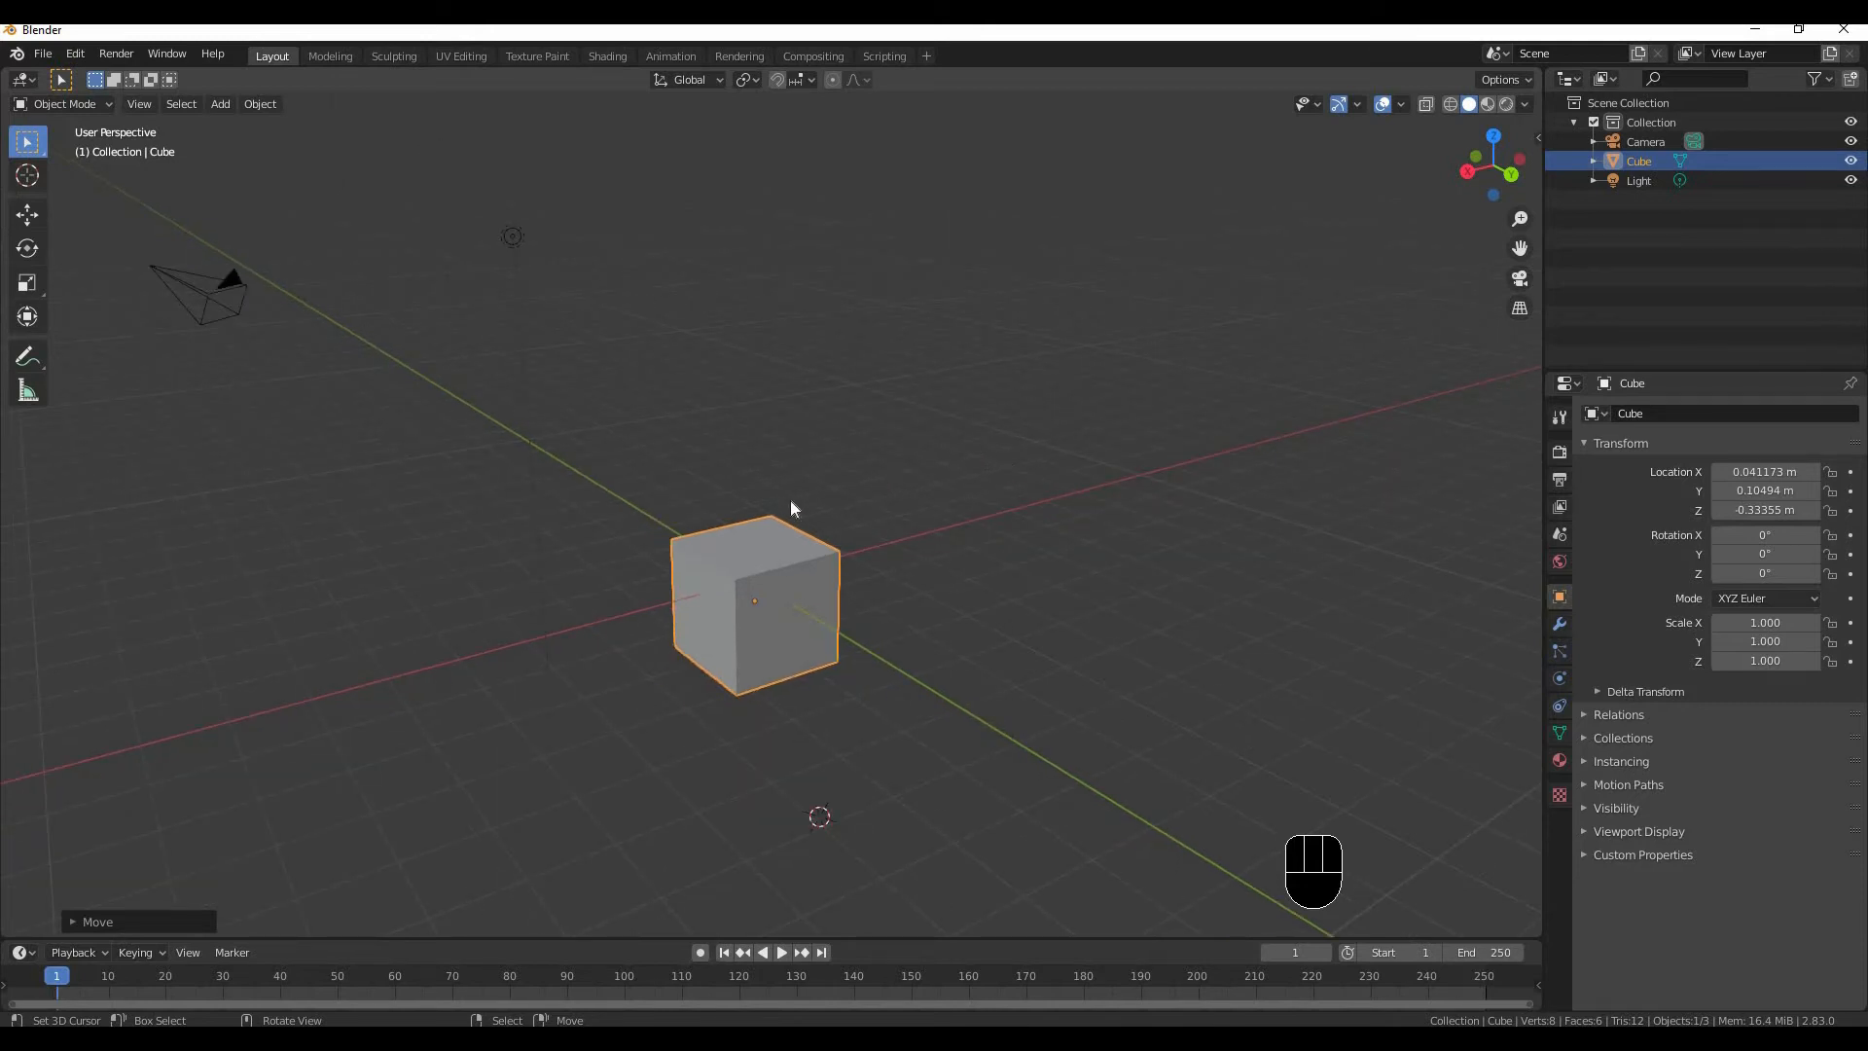
{"action": "scroll", "coordinate": [864, 500], "scroll_direction": "up", "scroll_amount": 2}
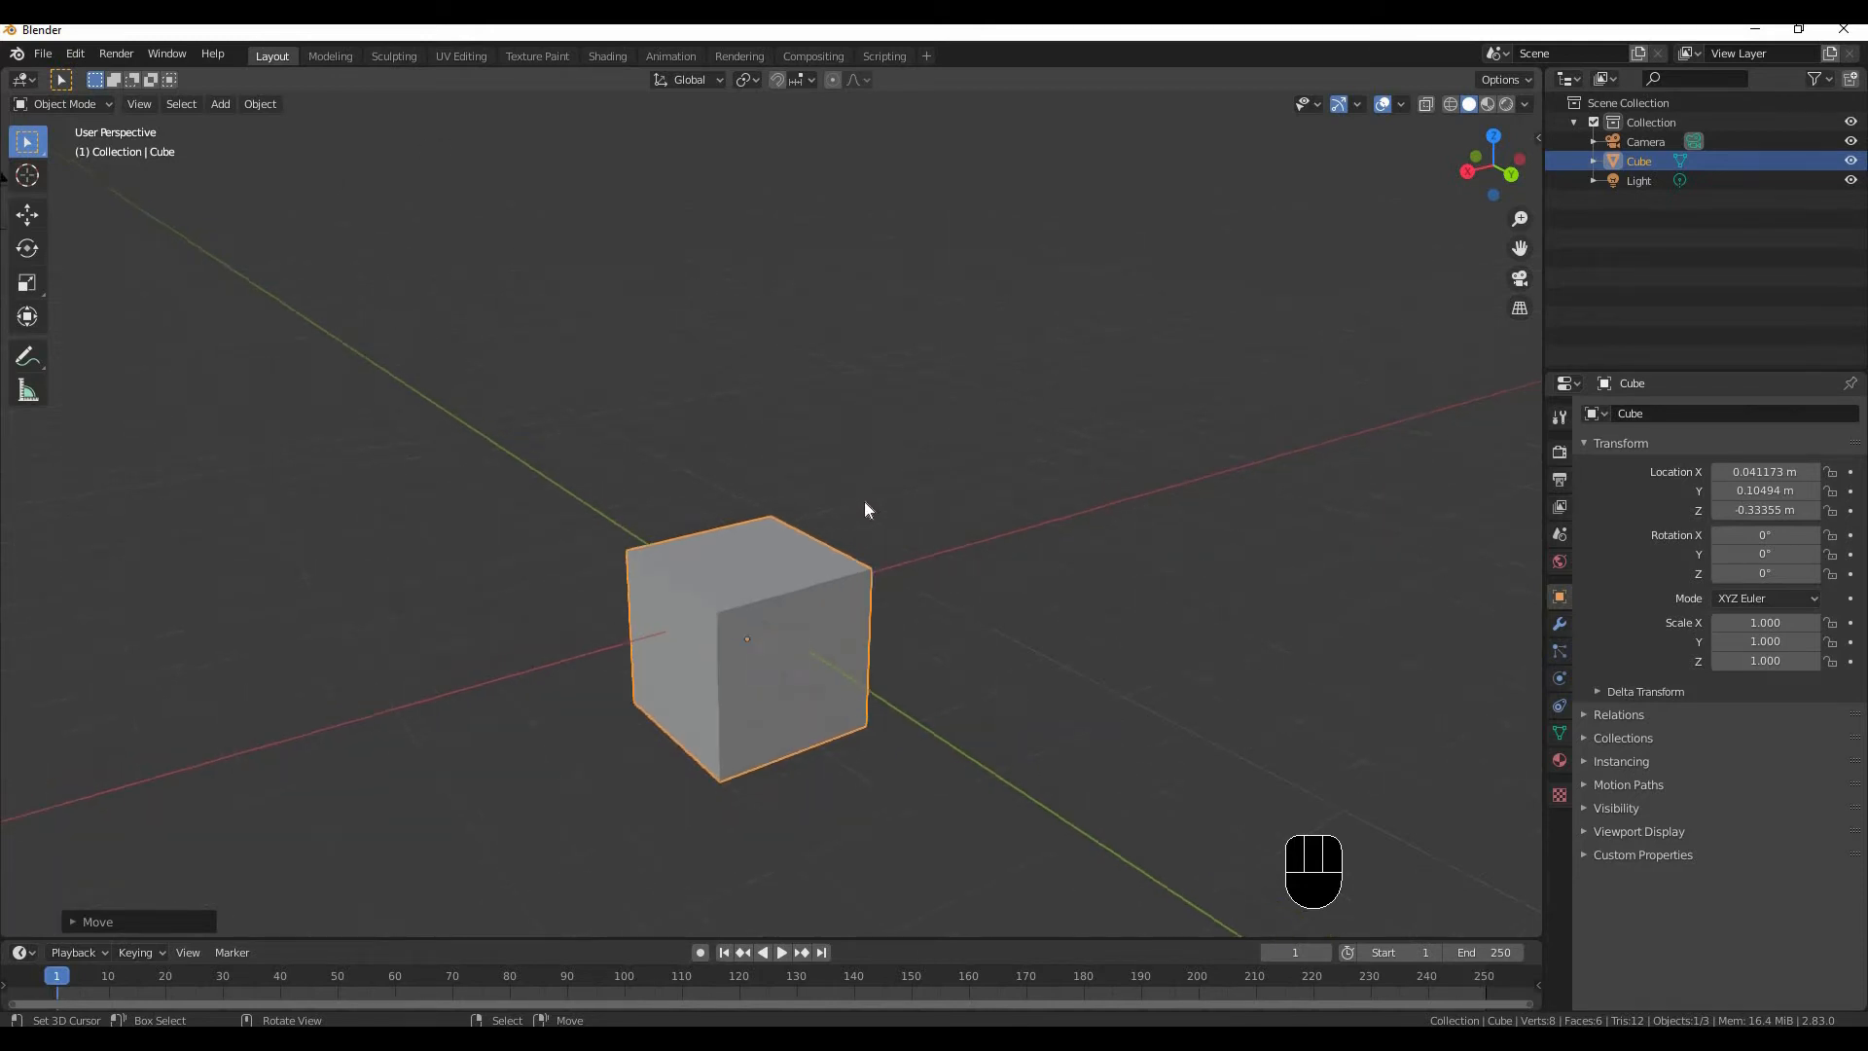
{"action": "scroll", "coordinate": [861, 500], "scroll_direction": "down", "scroll_amount": 2}
{"action": "middle_click_drag", "start_coordinate": [546, 558], "coordinate": [848, 550]}
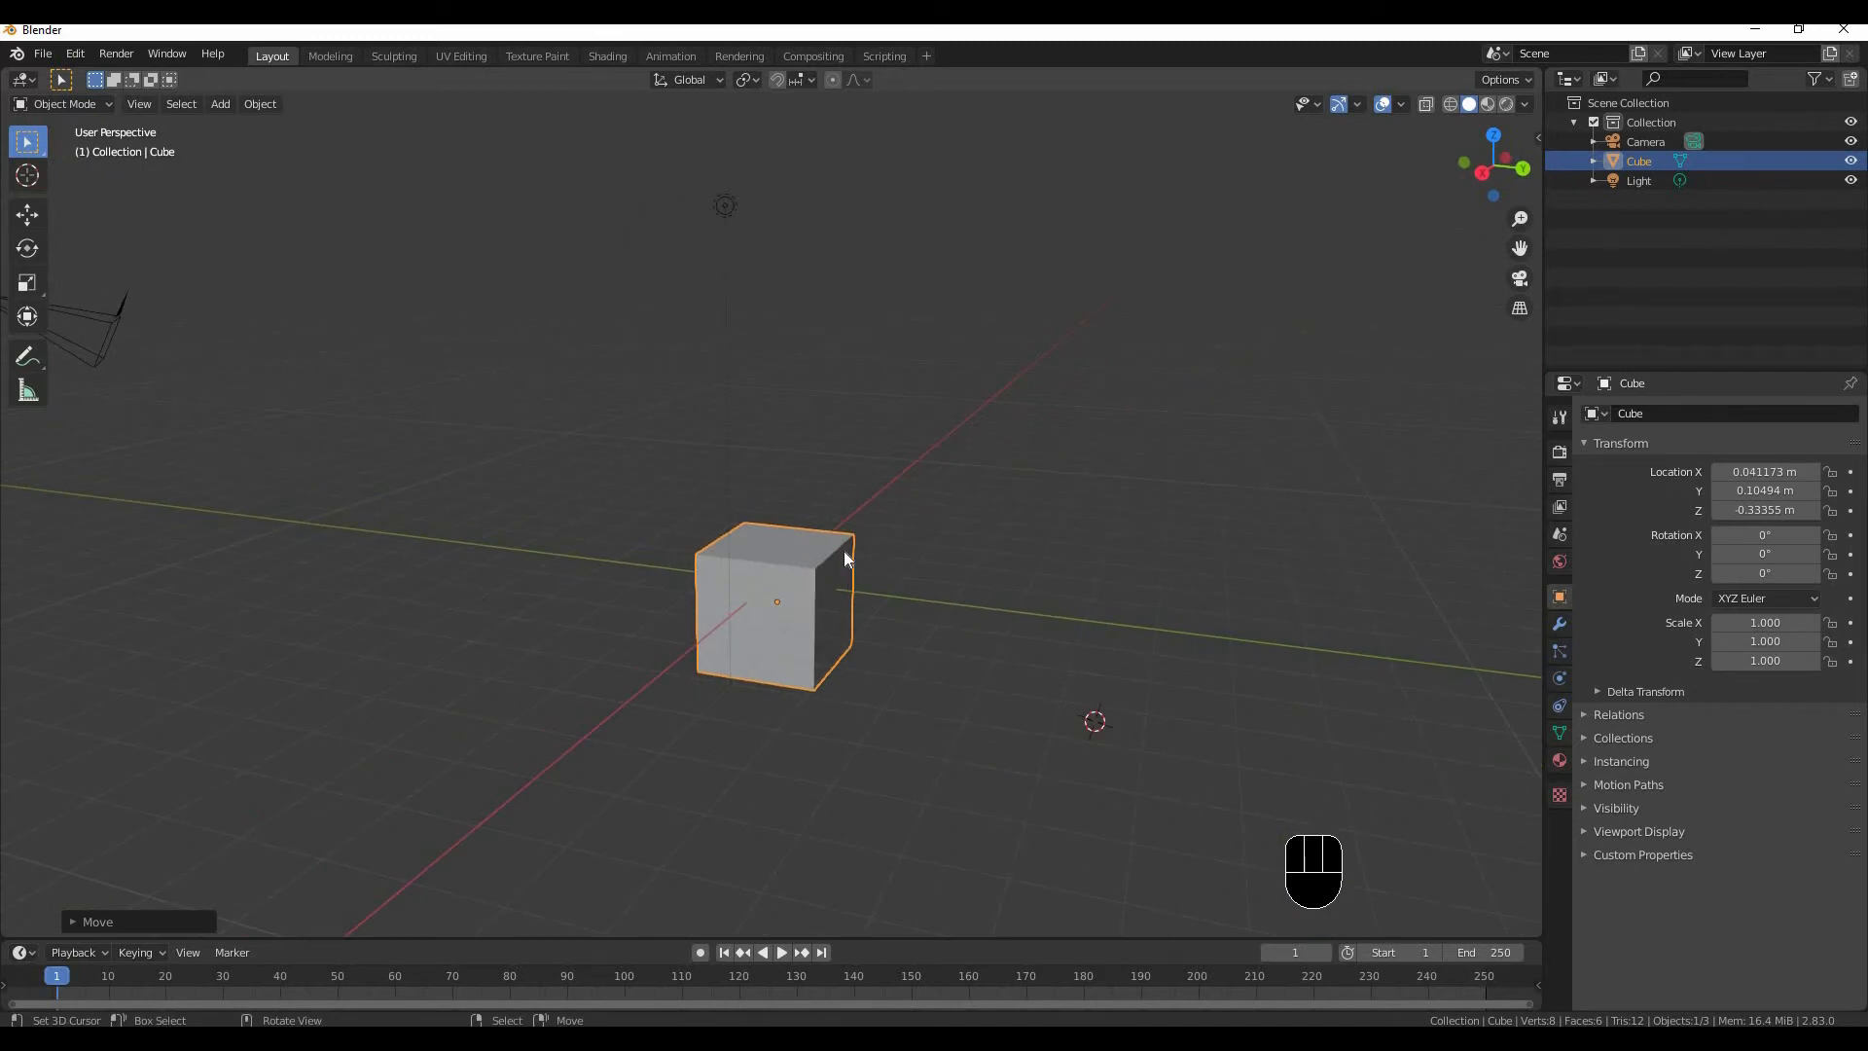
{"action": "scroll", "coordinate": [844, 551], "scroll_direction": "up", "scroll_amount": 3}
{"action": "scroll", "coordinate": [844, 551], "scroll_direction": "down", "scroll_amount": 4}
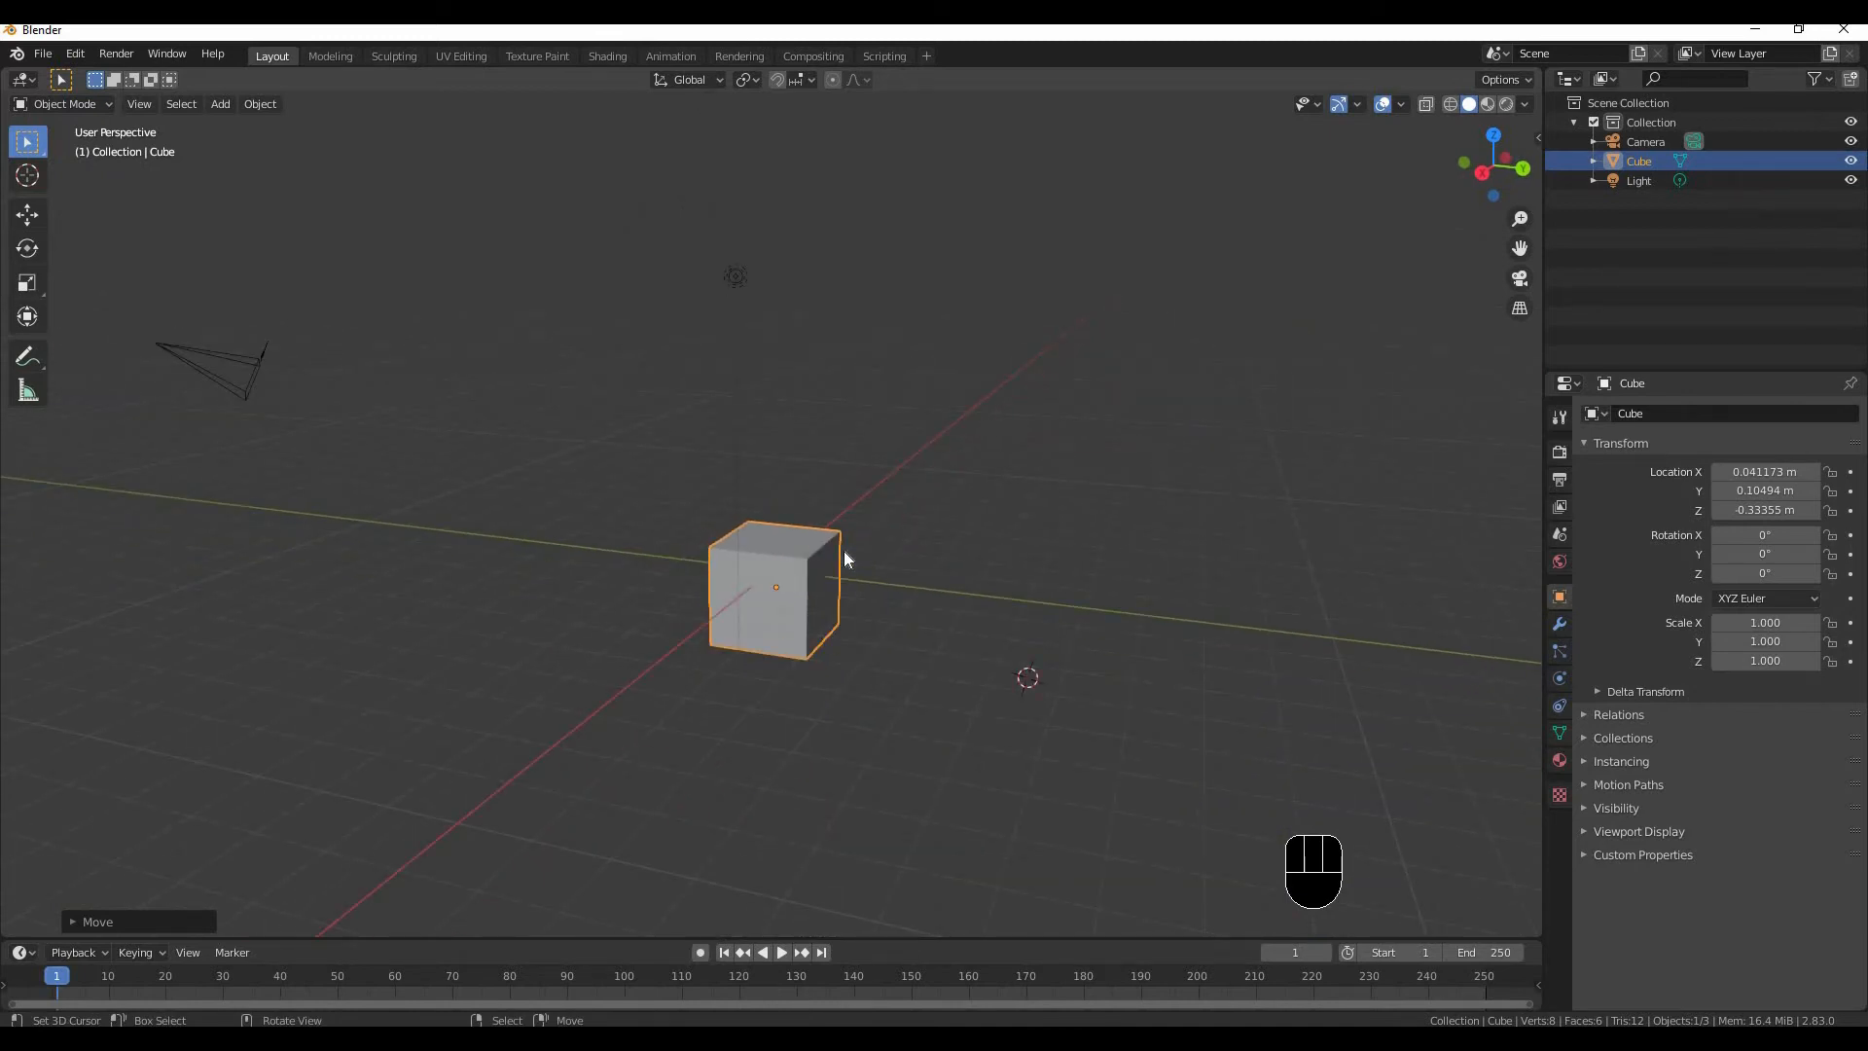
{"action": "scroll", "coordinate": [844, 550], "scroll_direction": "up", "scroll_amount": 4}
{"action": "scroll", "coordinate": [844, 551], "scroll_direction": "up", "scroll_amount": 3}
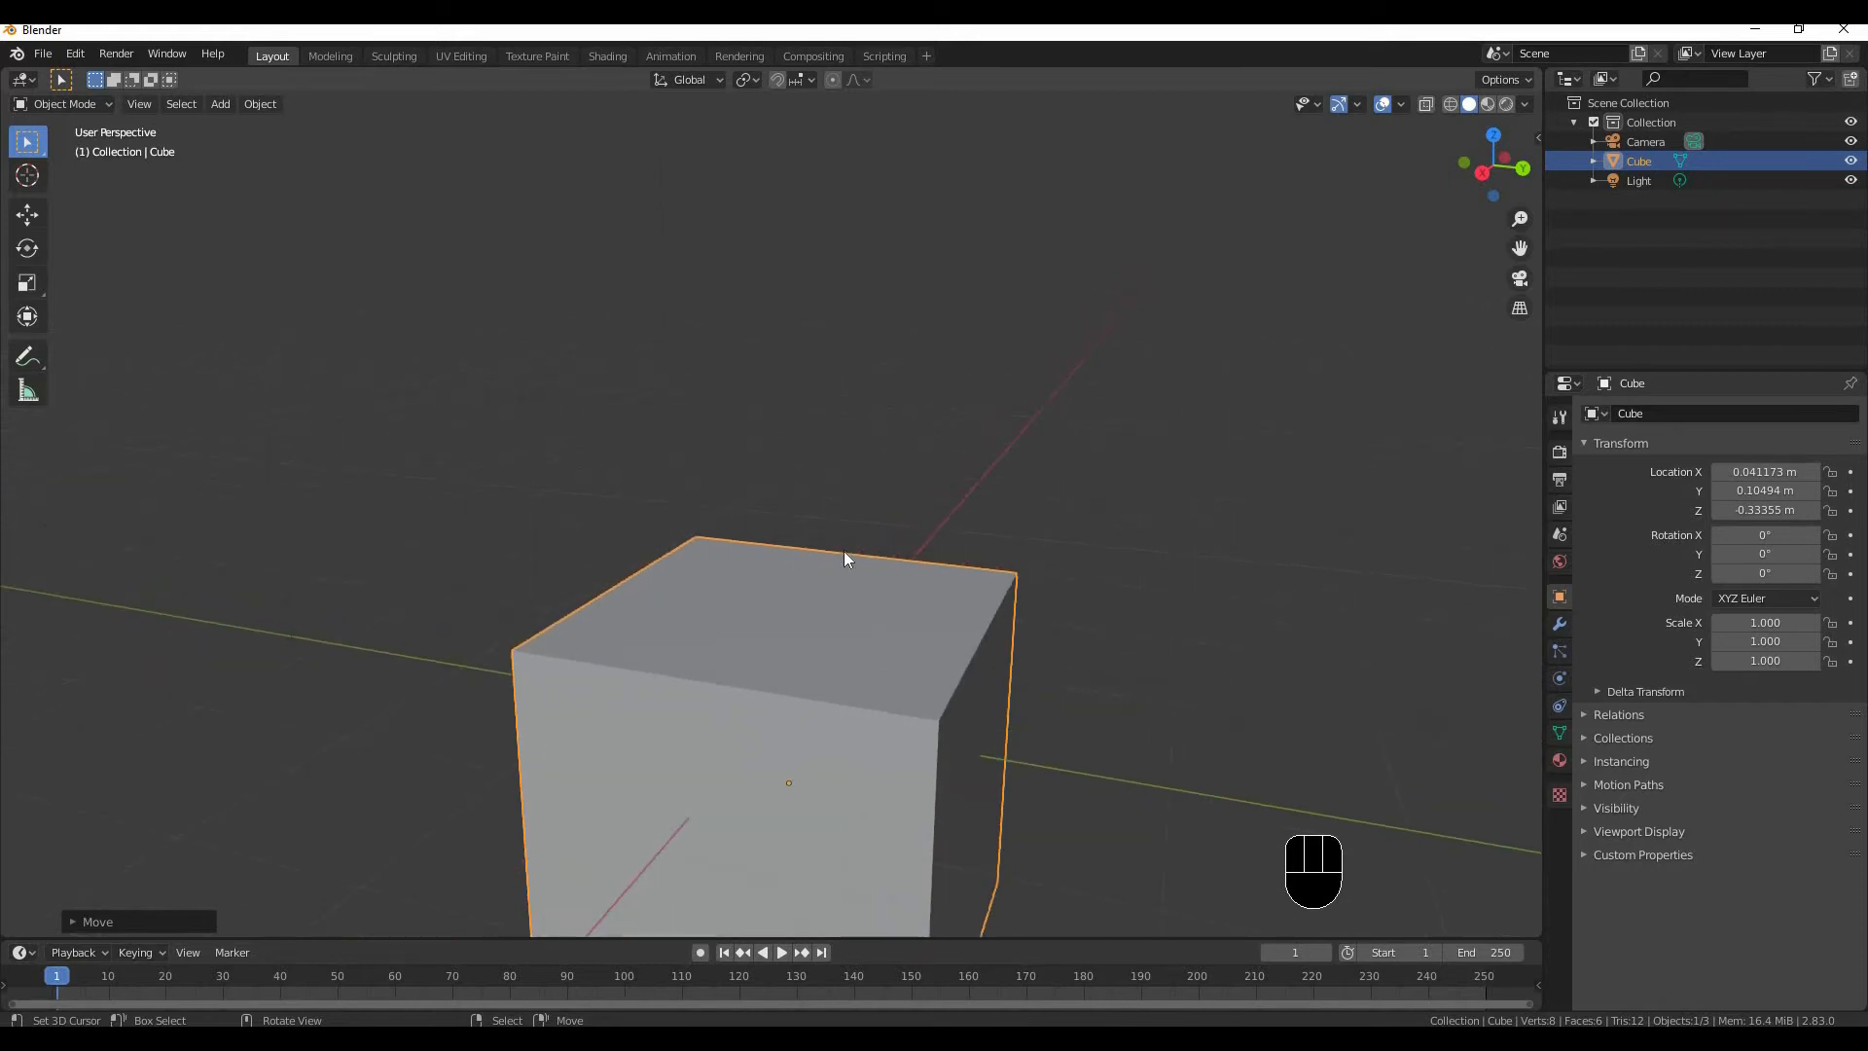
{"action": "scroll", "coordinate": [844, 551], "scroll_direction": "down", "scroll_amount": 2}
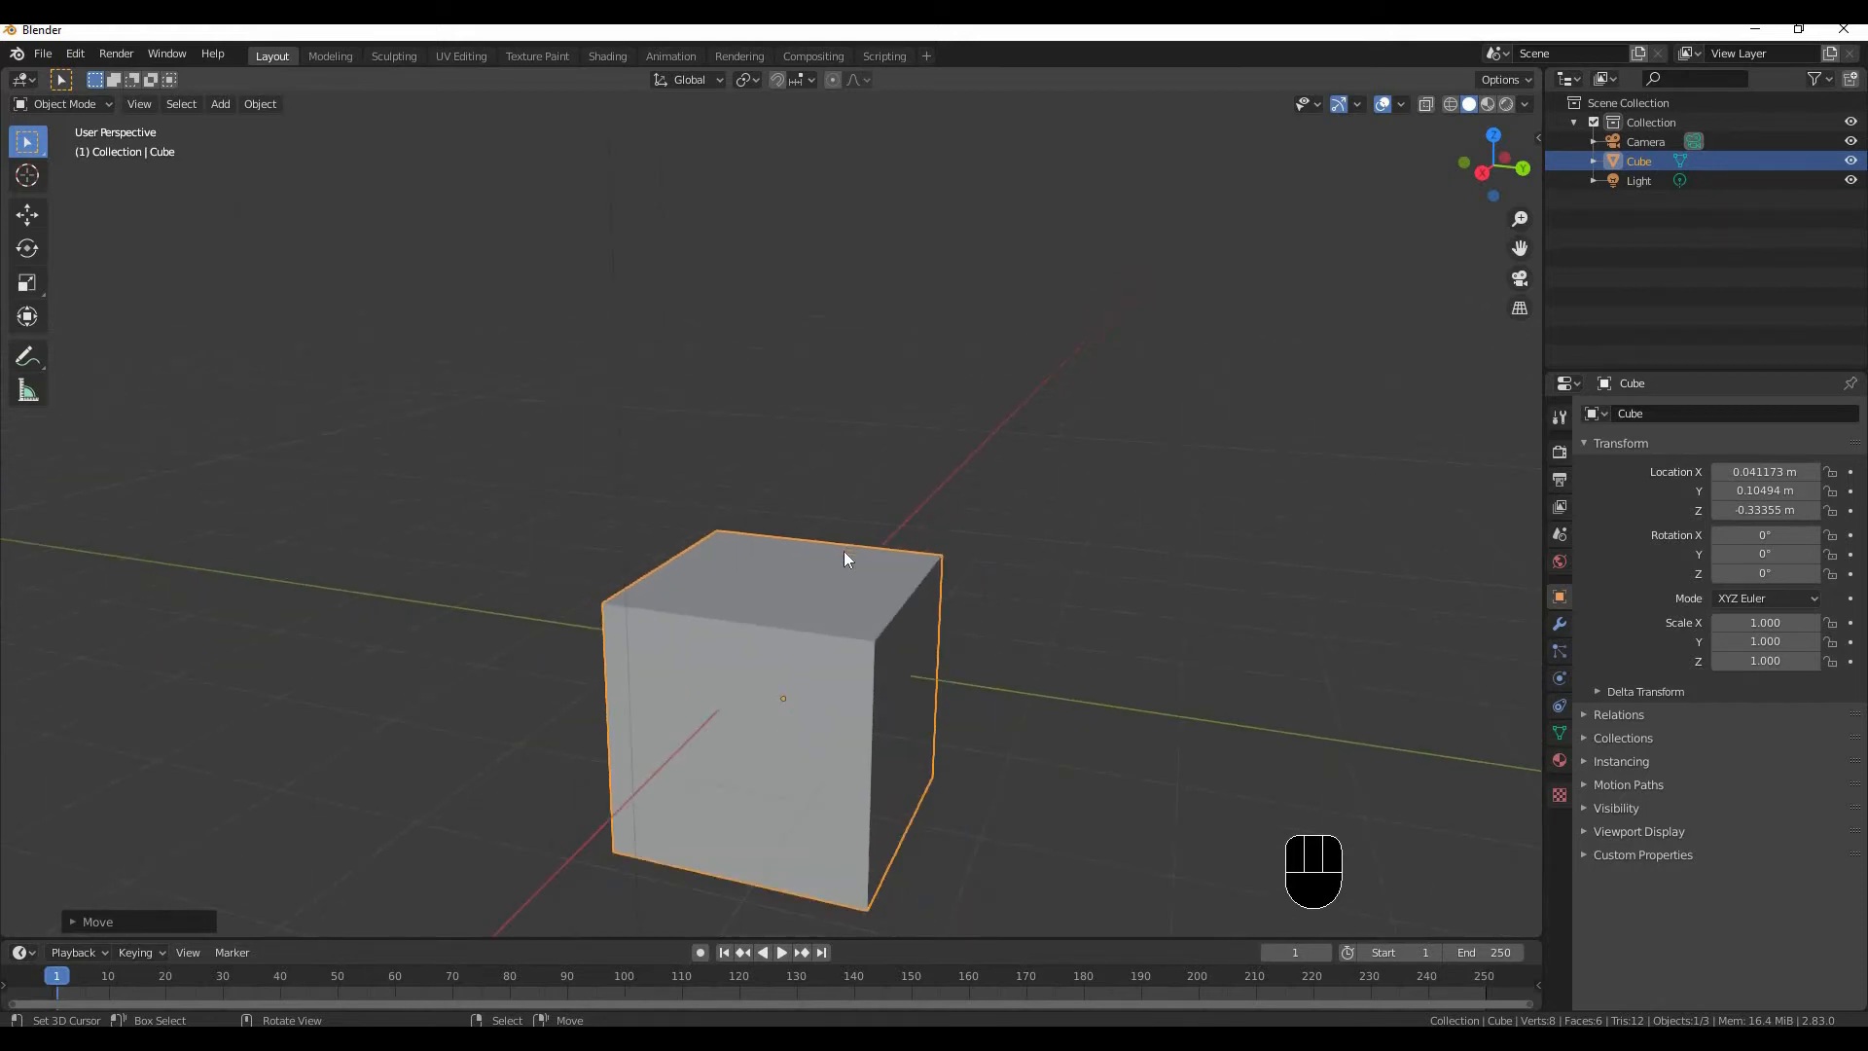
{"action": "scroll", "coordinate": [843, 550], "scroll_direction": "down", "scroll_amount": 8}
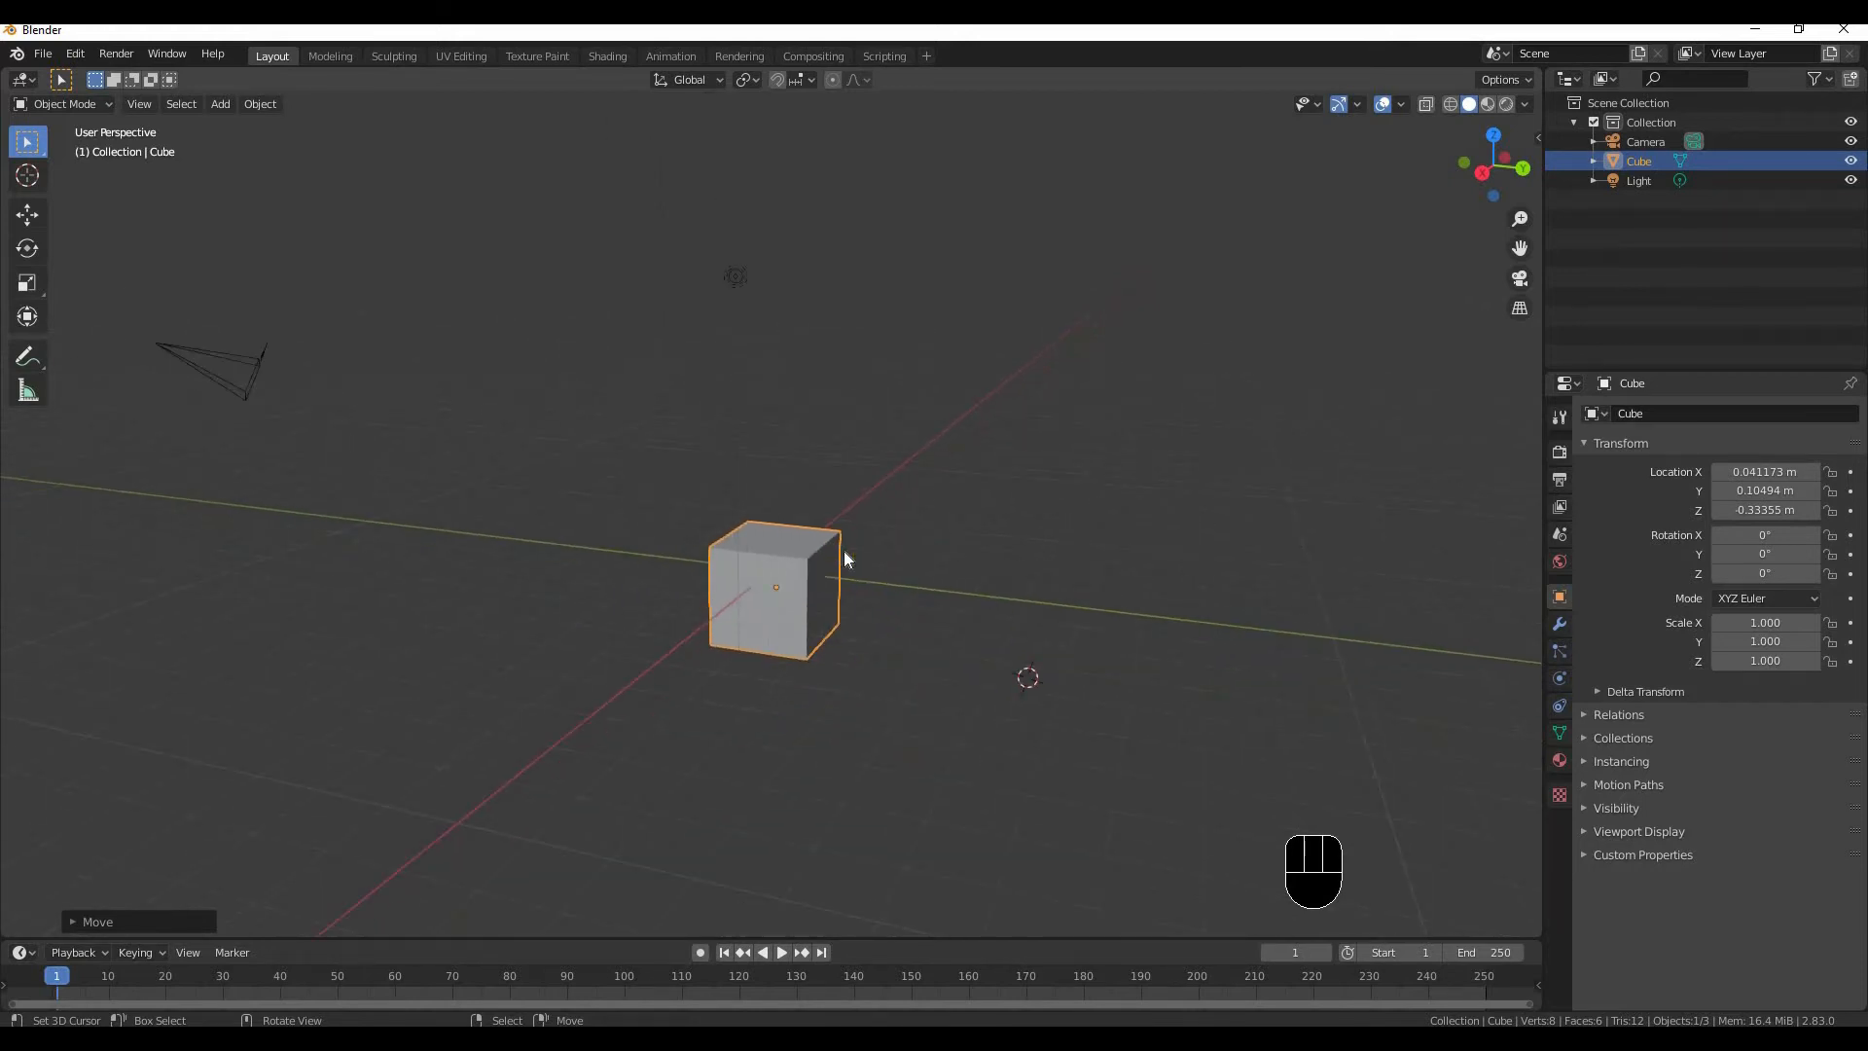
{"action": "scroll", "coordinate": [844, 551], "scroll_direction": "down", "scroll_amount": 4}
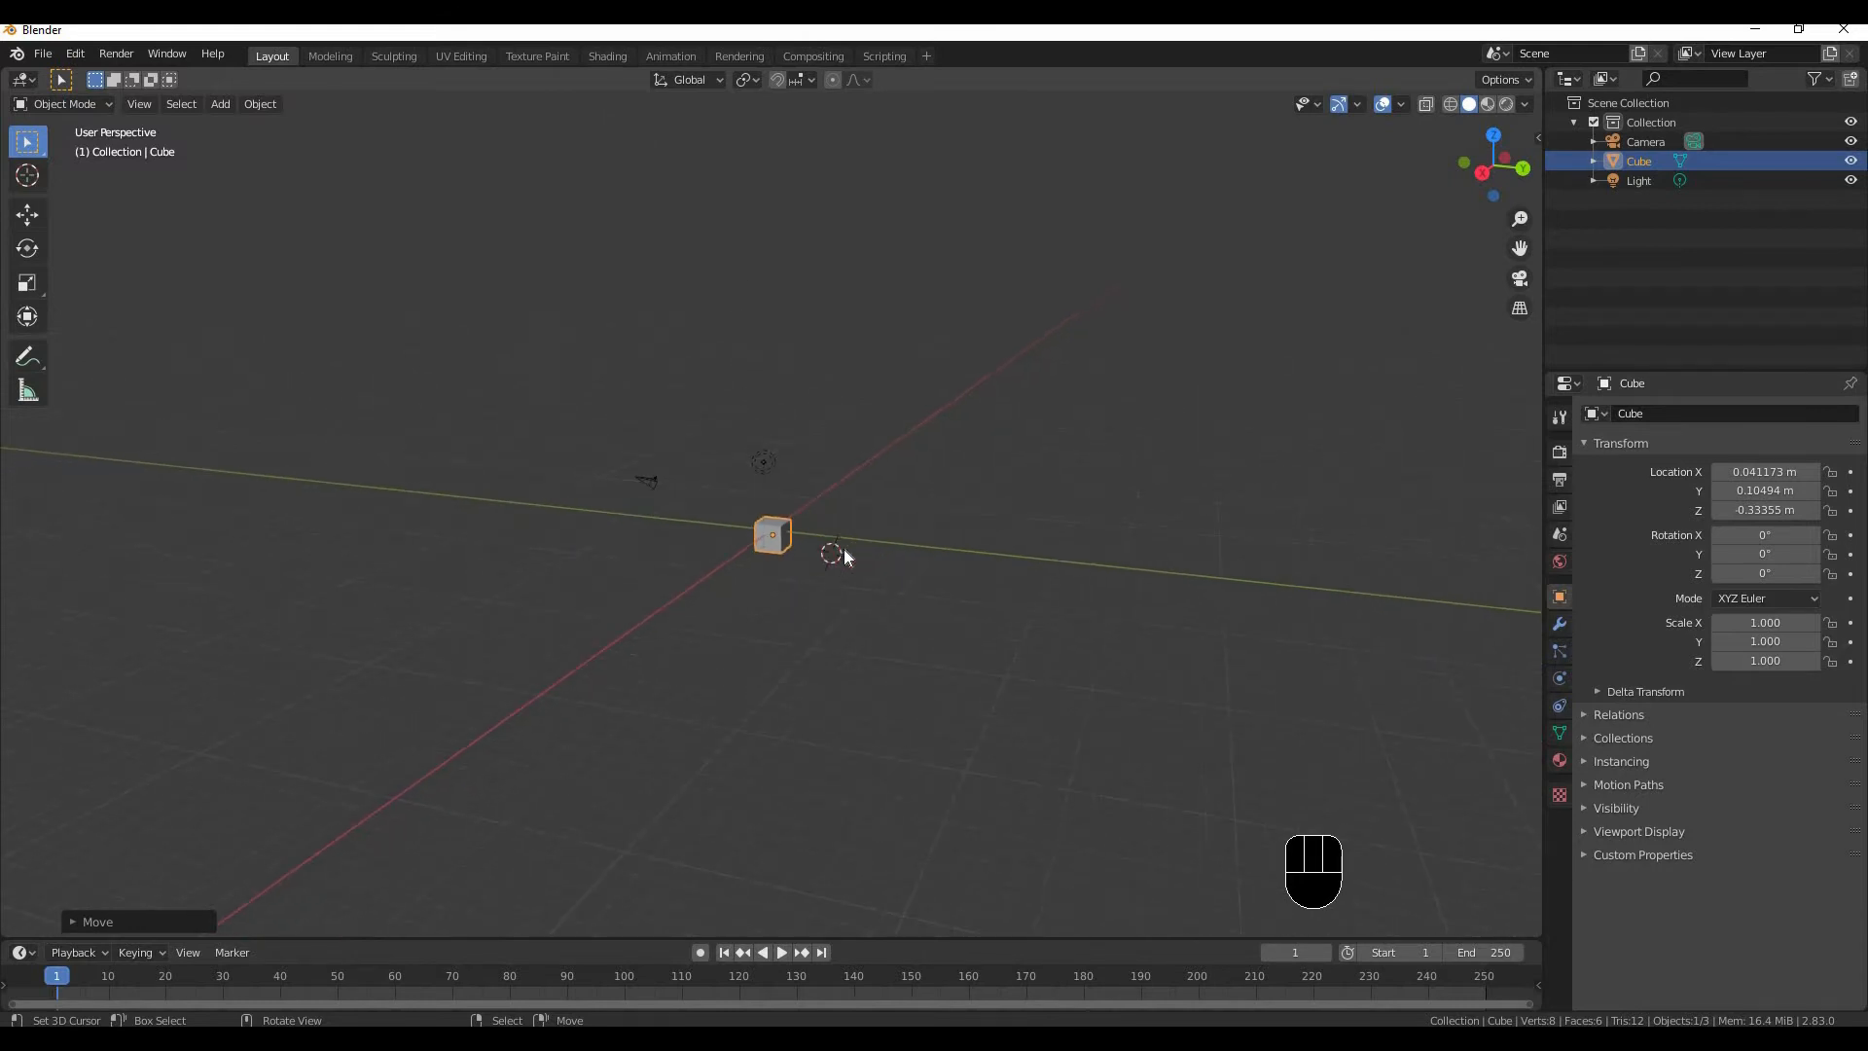
{"action": "scroll", "coordinate": [761, 545], "scroll_direction": "up", "scroll_amount": 5}
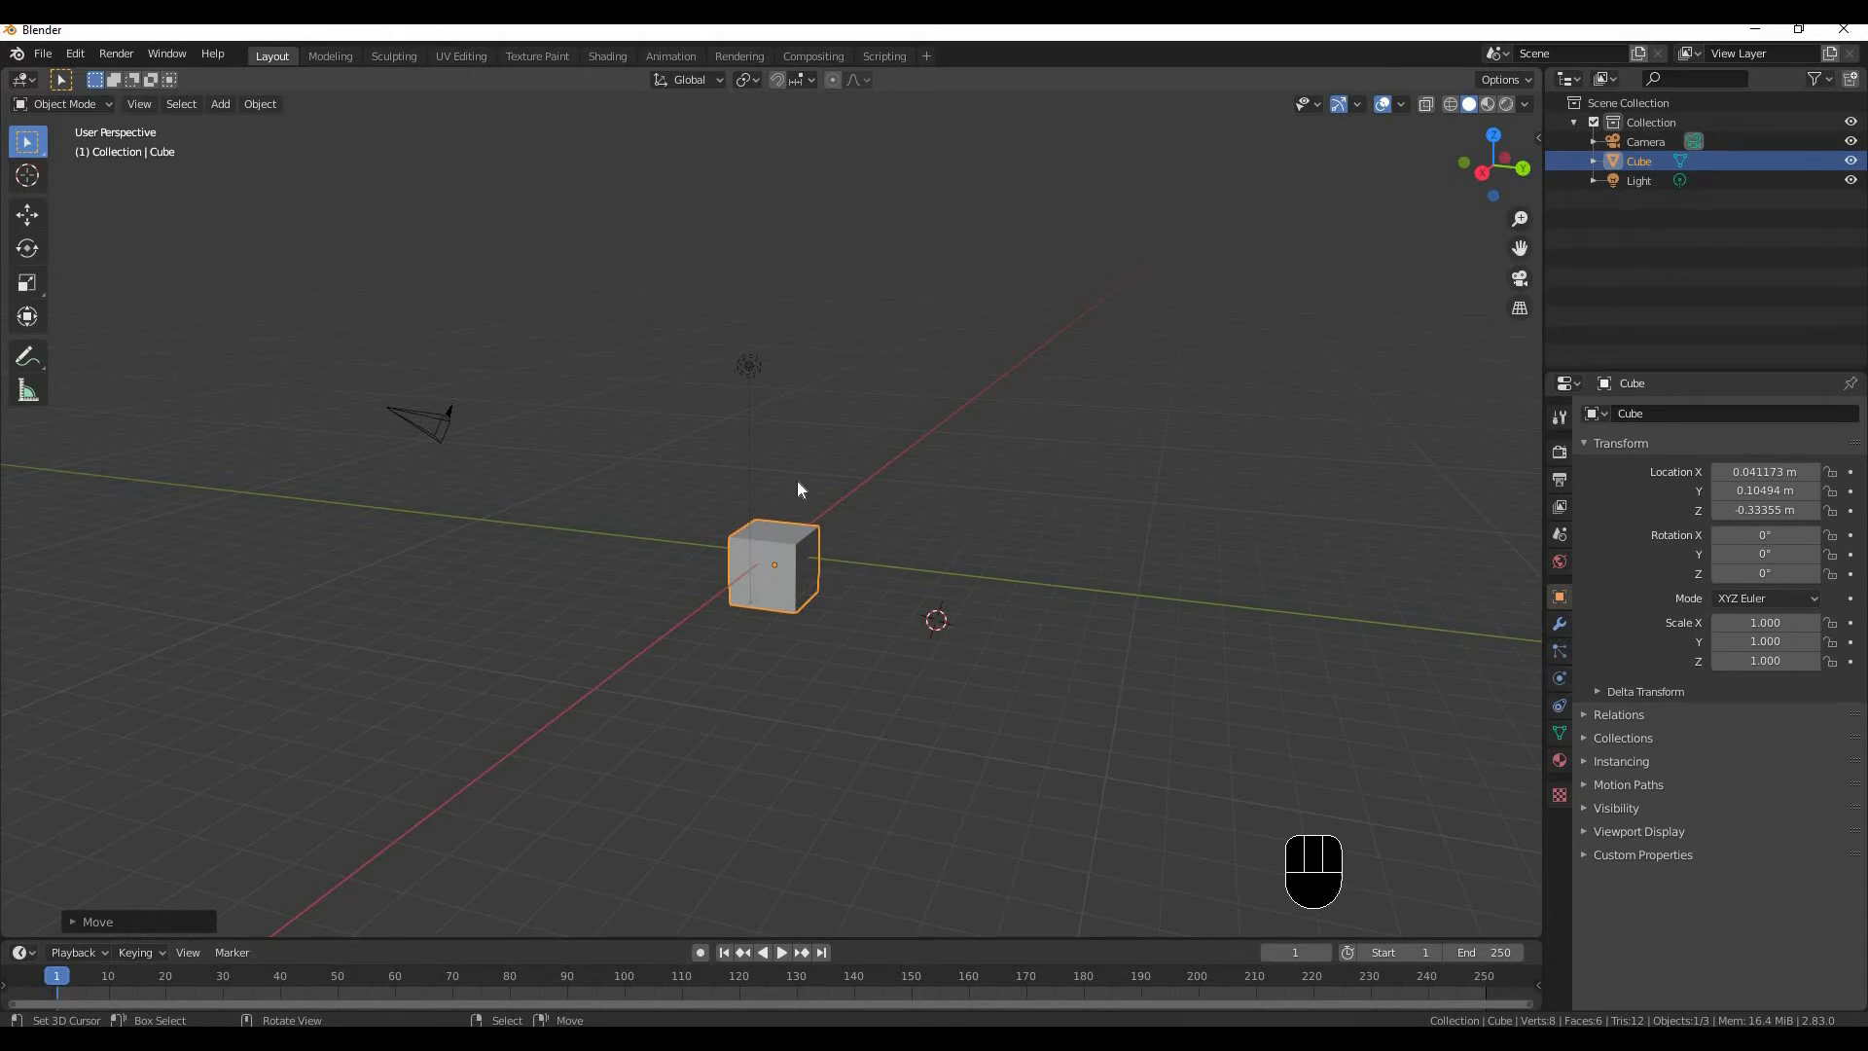
{"action": "middle_click_drag", "start_coordinate": [1032, 518], "coordinate": [1140, 596]}
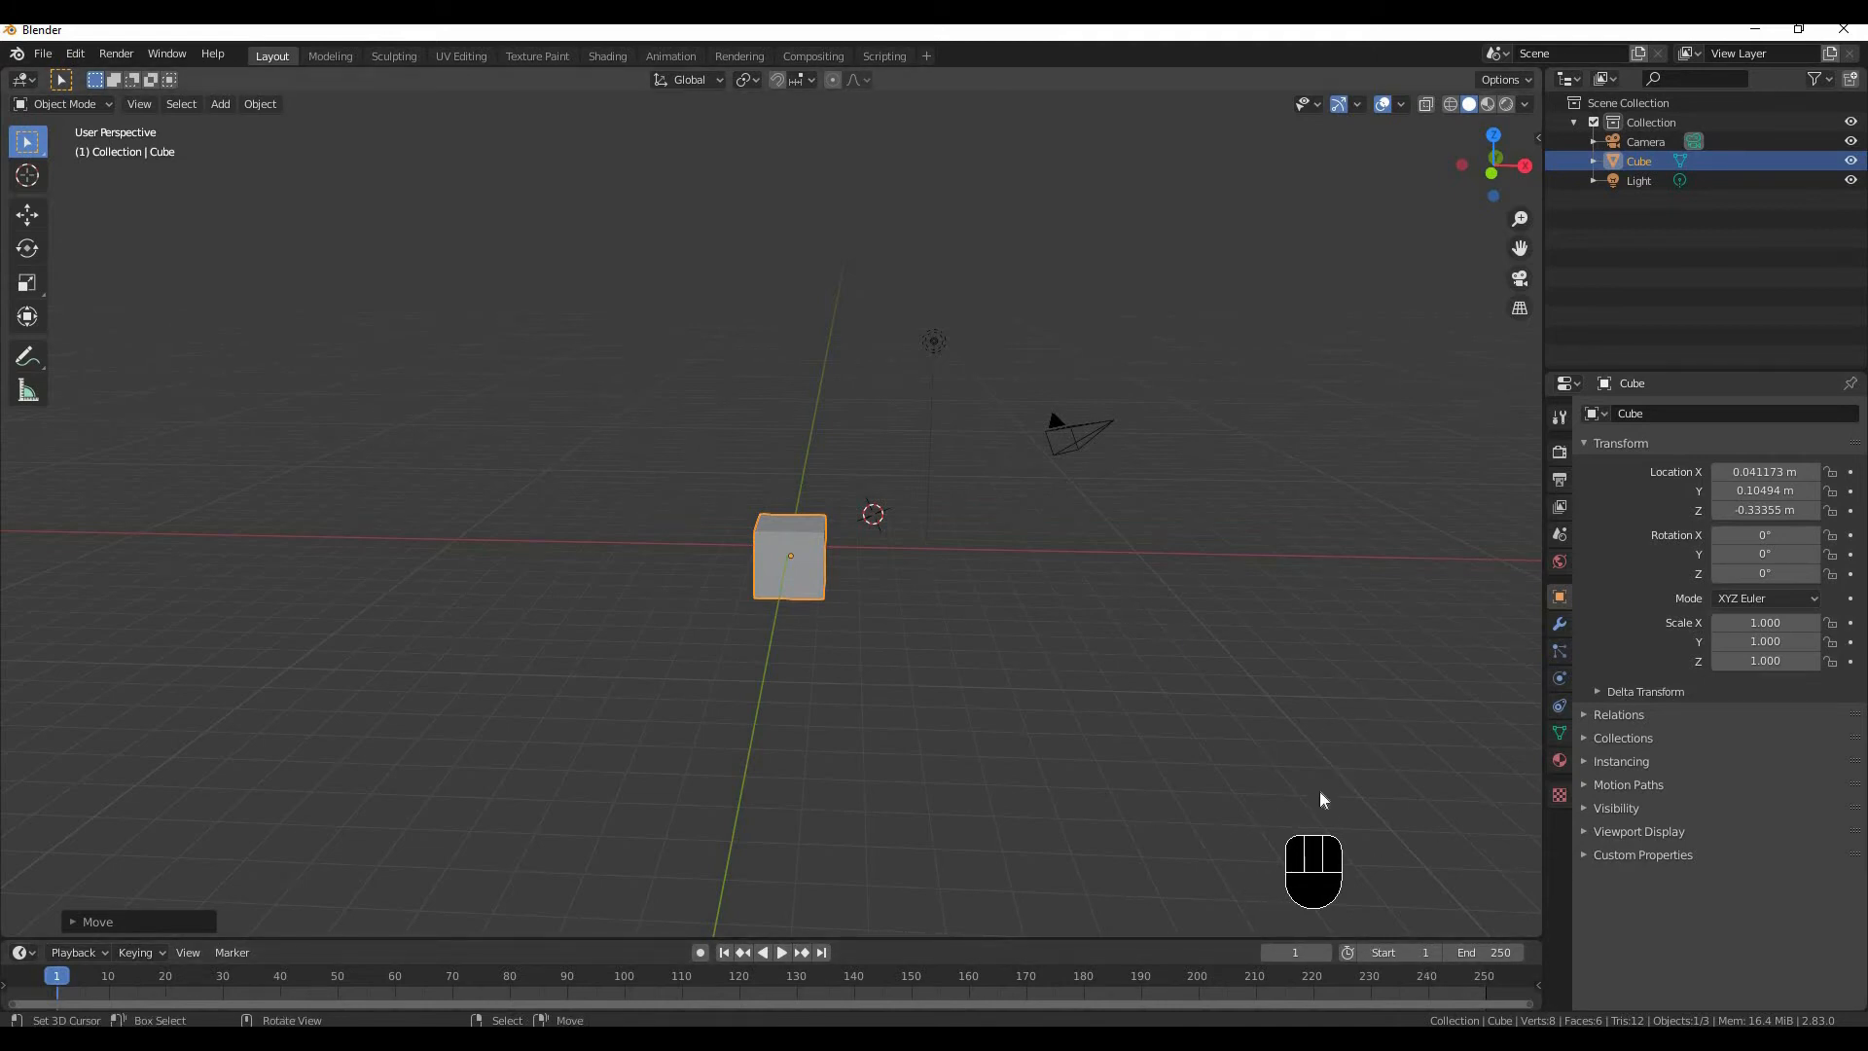
{"action": "mouse_move", "coordinate": [843, 558]}
{"action": "middle_mouse_down"}
{"action": "mouse_move", "coordinate": [815, 574]}
{"action": "mouse_move", "coordinate": [1152, 580]}
{"action": "mouse_move", "coordinate": [655, 567]}
{"action": "mouse_move", "coordinate": [805, 563]}
{"action": "mouse_move", "coordinate": [663, 580]}
{"action": "mouse_move", "coordinate": [849, 583]}
{"action": "mouse_move", "coordinate": [655, 604]}
{"action": "mouse_move", "coordinate": [792, 563]}
{"action": "mouse_move", "coordinate": [909, 575]}
{"action": "mouse_move", "coordinate": [863, 589]}
{"action": "mouse_move", "coordinate": [946, 601]}
{"action": "mouse_move", "coordinate": [867, 542]}
{"action": "mouse_move", "coordinate": [816, 534]}
{"action": "middle_mouse_up"}
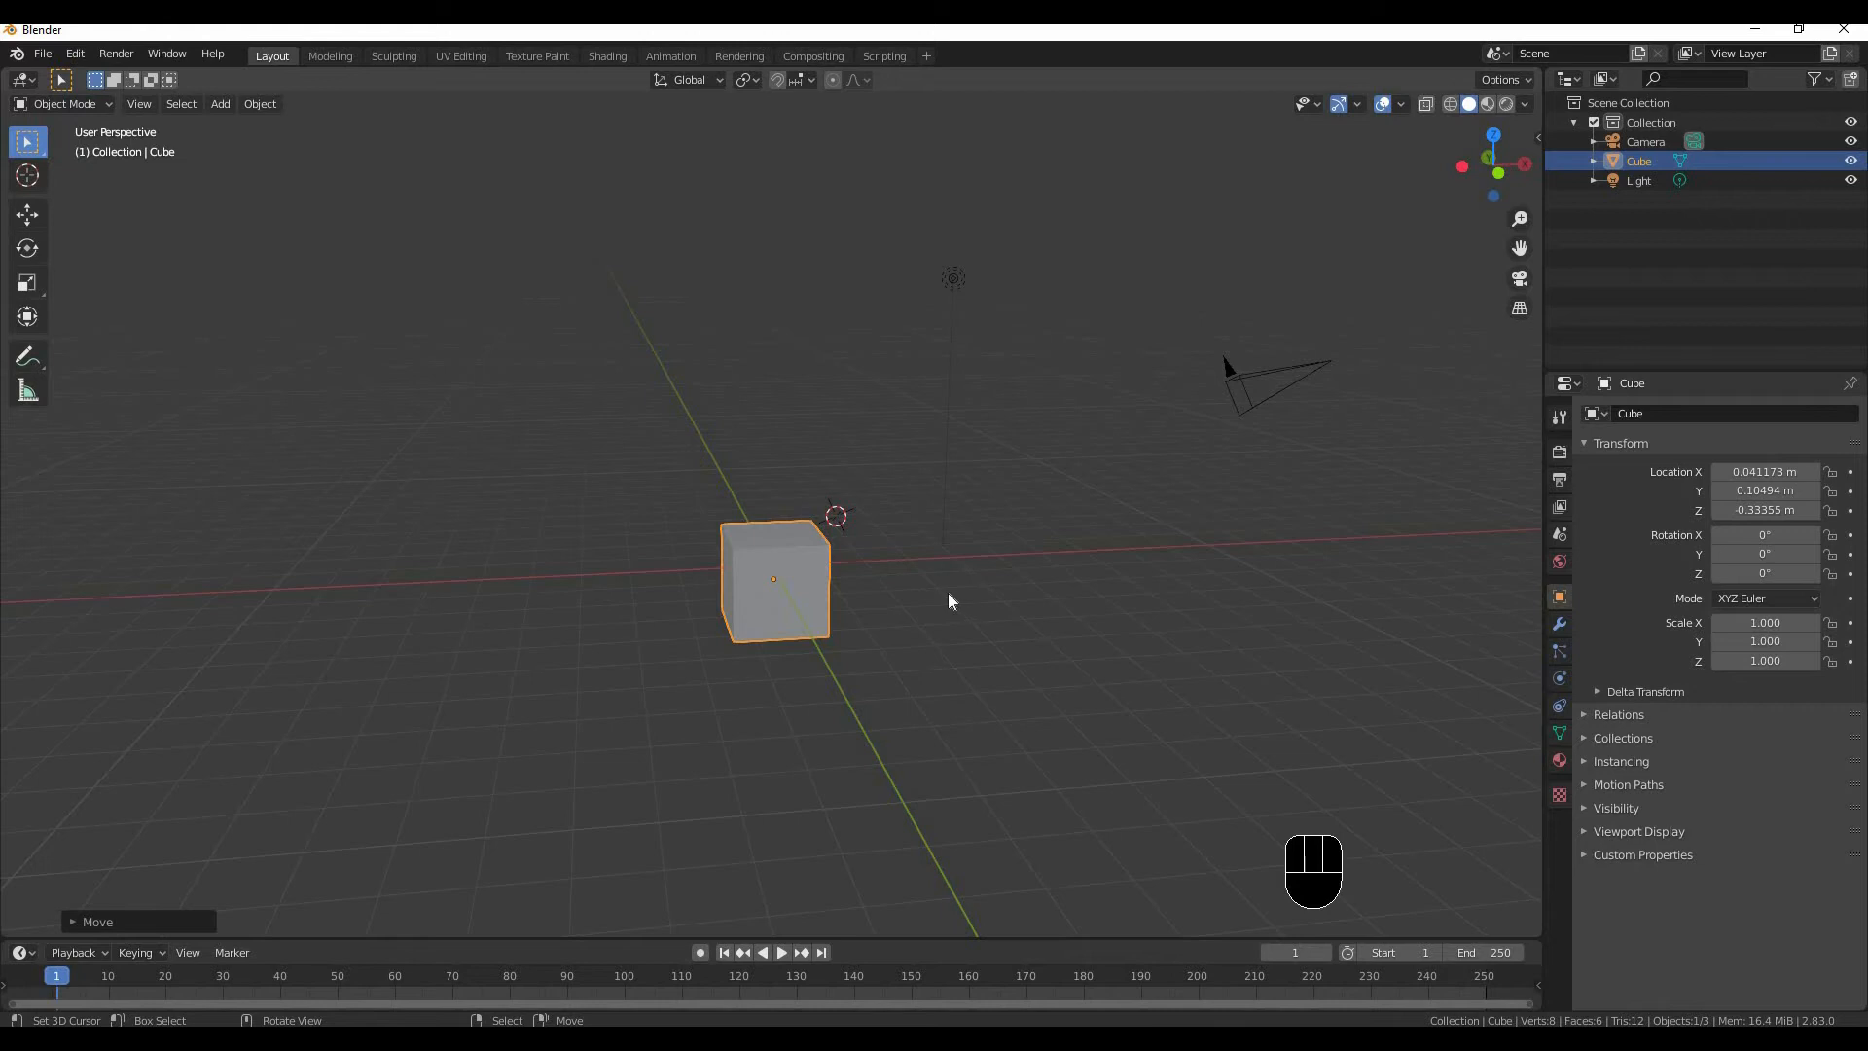
{"action": "middle_click_drag", "start_coordinate": [950, 601], "coordinate": [989, 490], "text": "shift"}
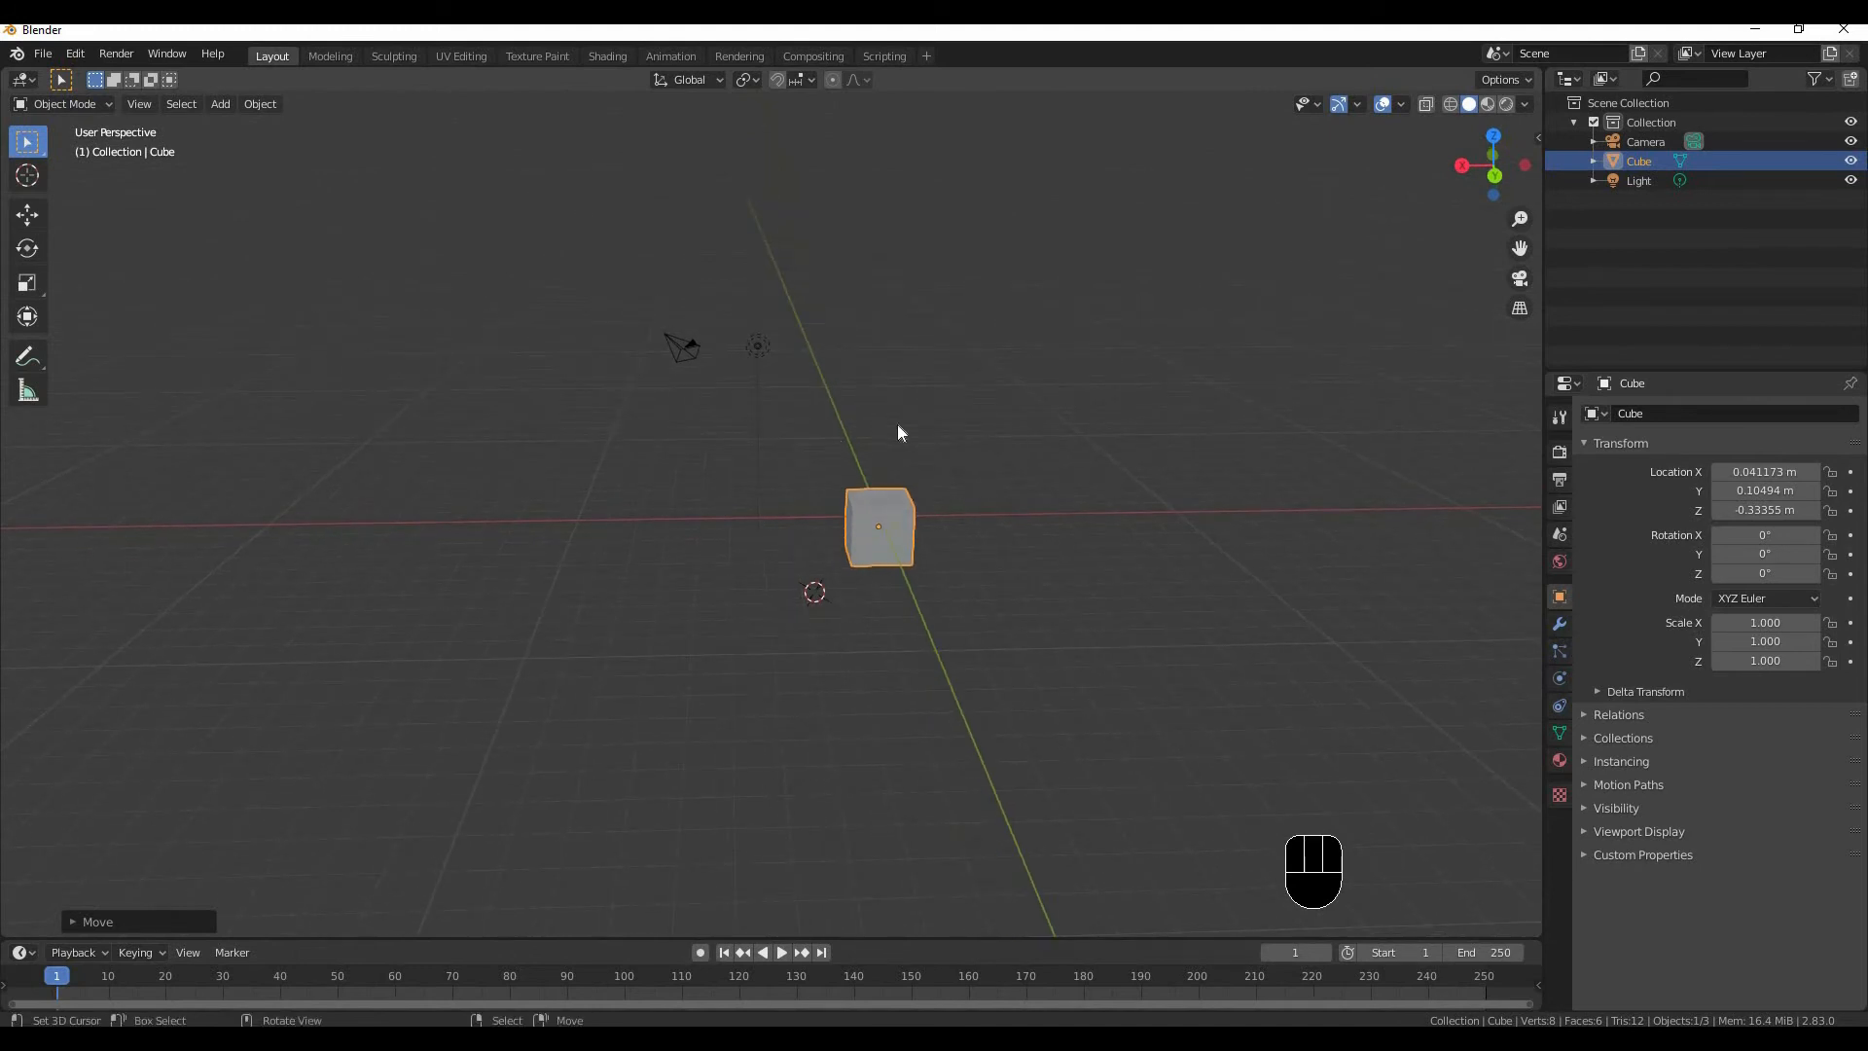
Switch the selection repeatedly between the camera, the light and the cube, finishing with the cube selected.
{"action": "middle_click_drag", "start_coordinate": [668, 361], "coordinate": [587, 354]}
{"action": "scroll", "coordinate": [506, 257], "scroll_direction": "up", "scroll_amount": 3}
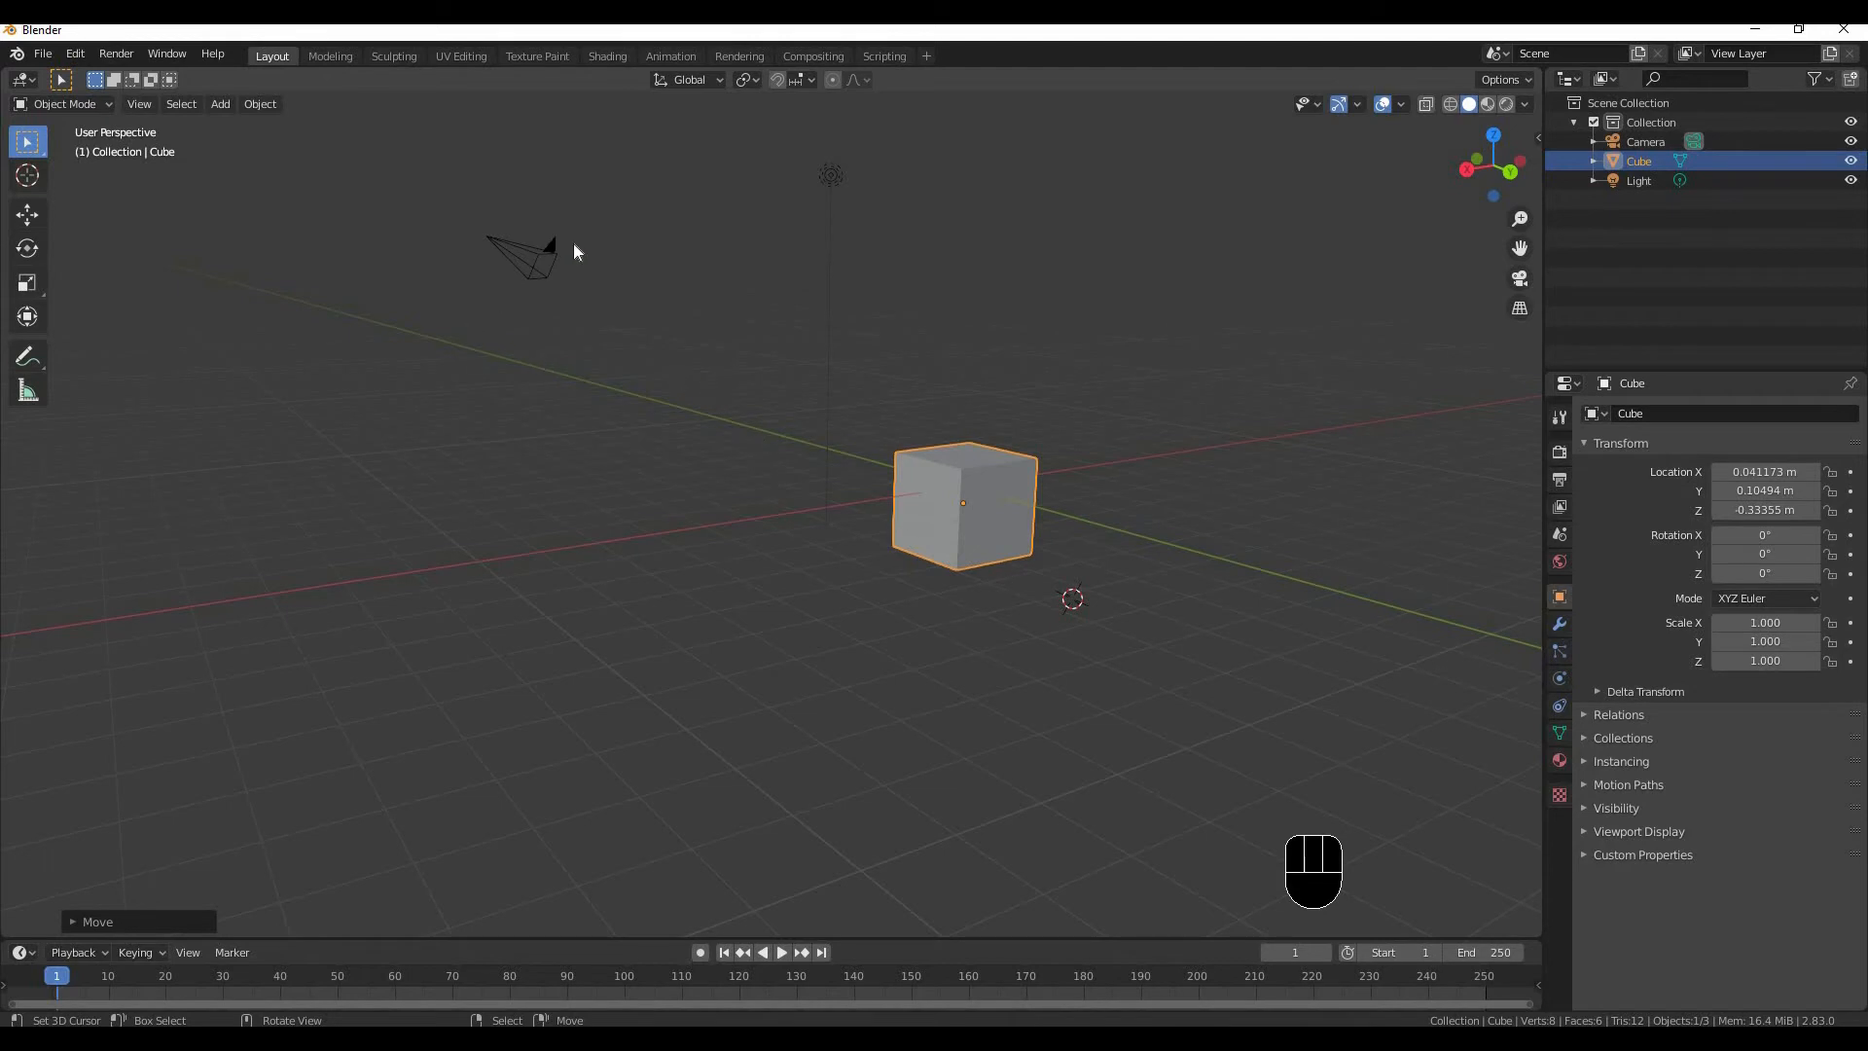
{"action": "left_click", "coordinate": [529, 276]}
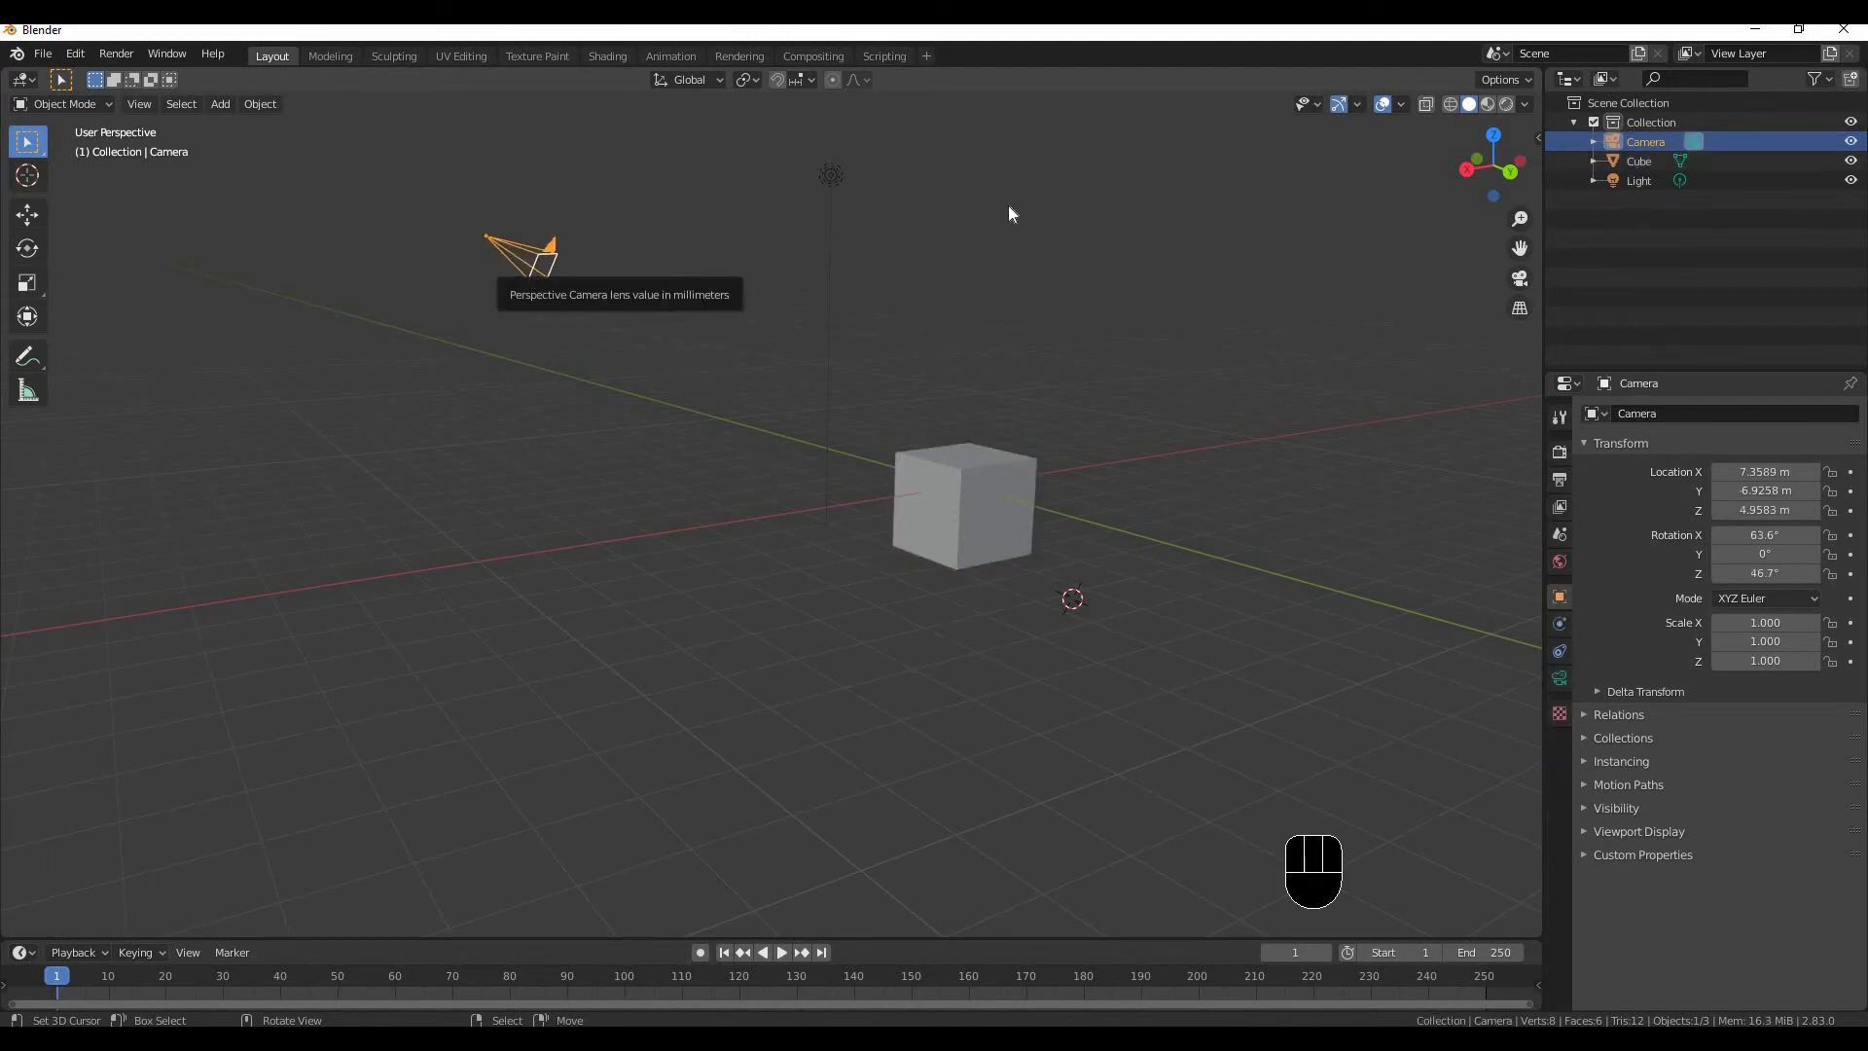
{"action": "left_click", "coordinate": [833, 176]}
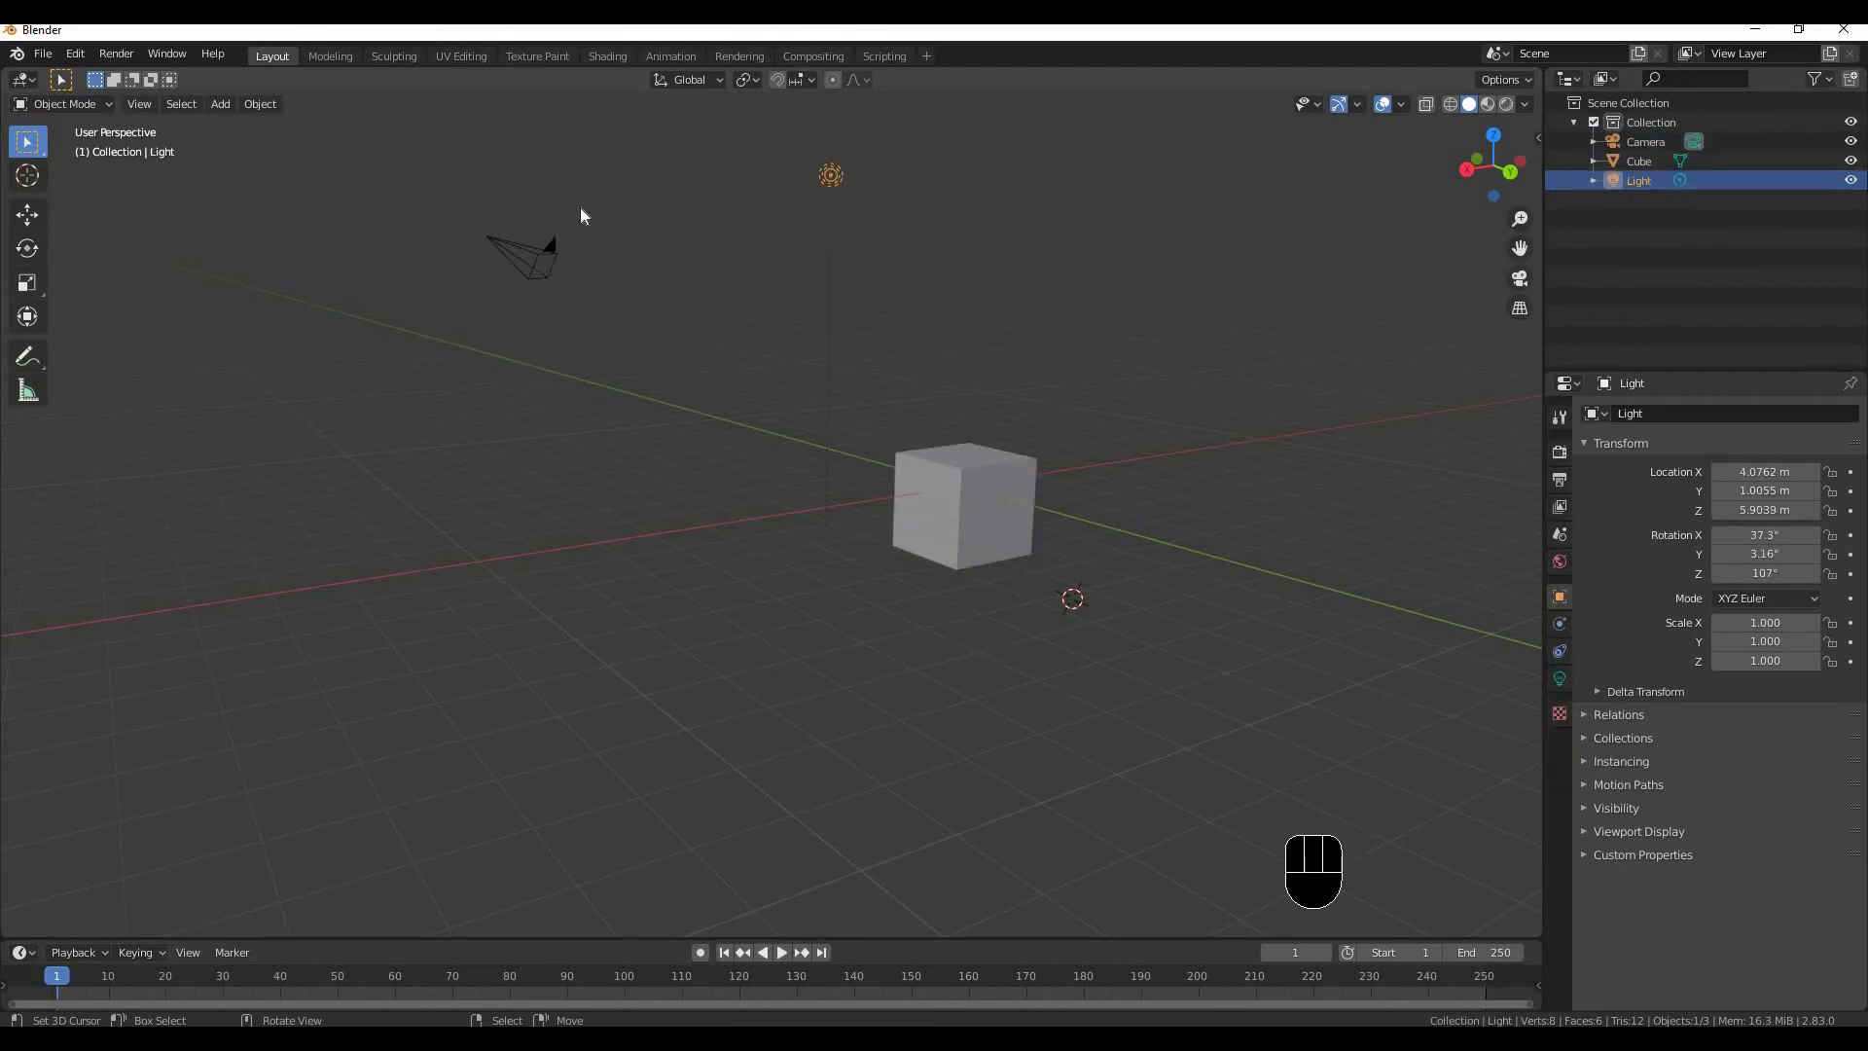
{"action": "left_click", "coordinate": [550, 248]}
{"action": "left_click", "coordinate": [841, 174]}
{"action": "left_click", "coordinate": [995, 489]}
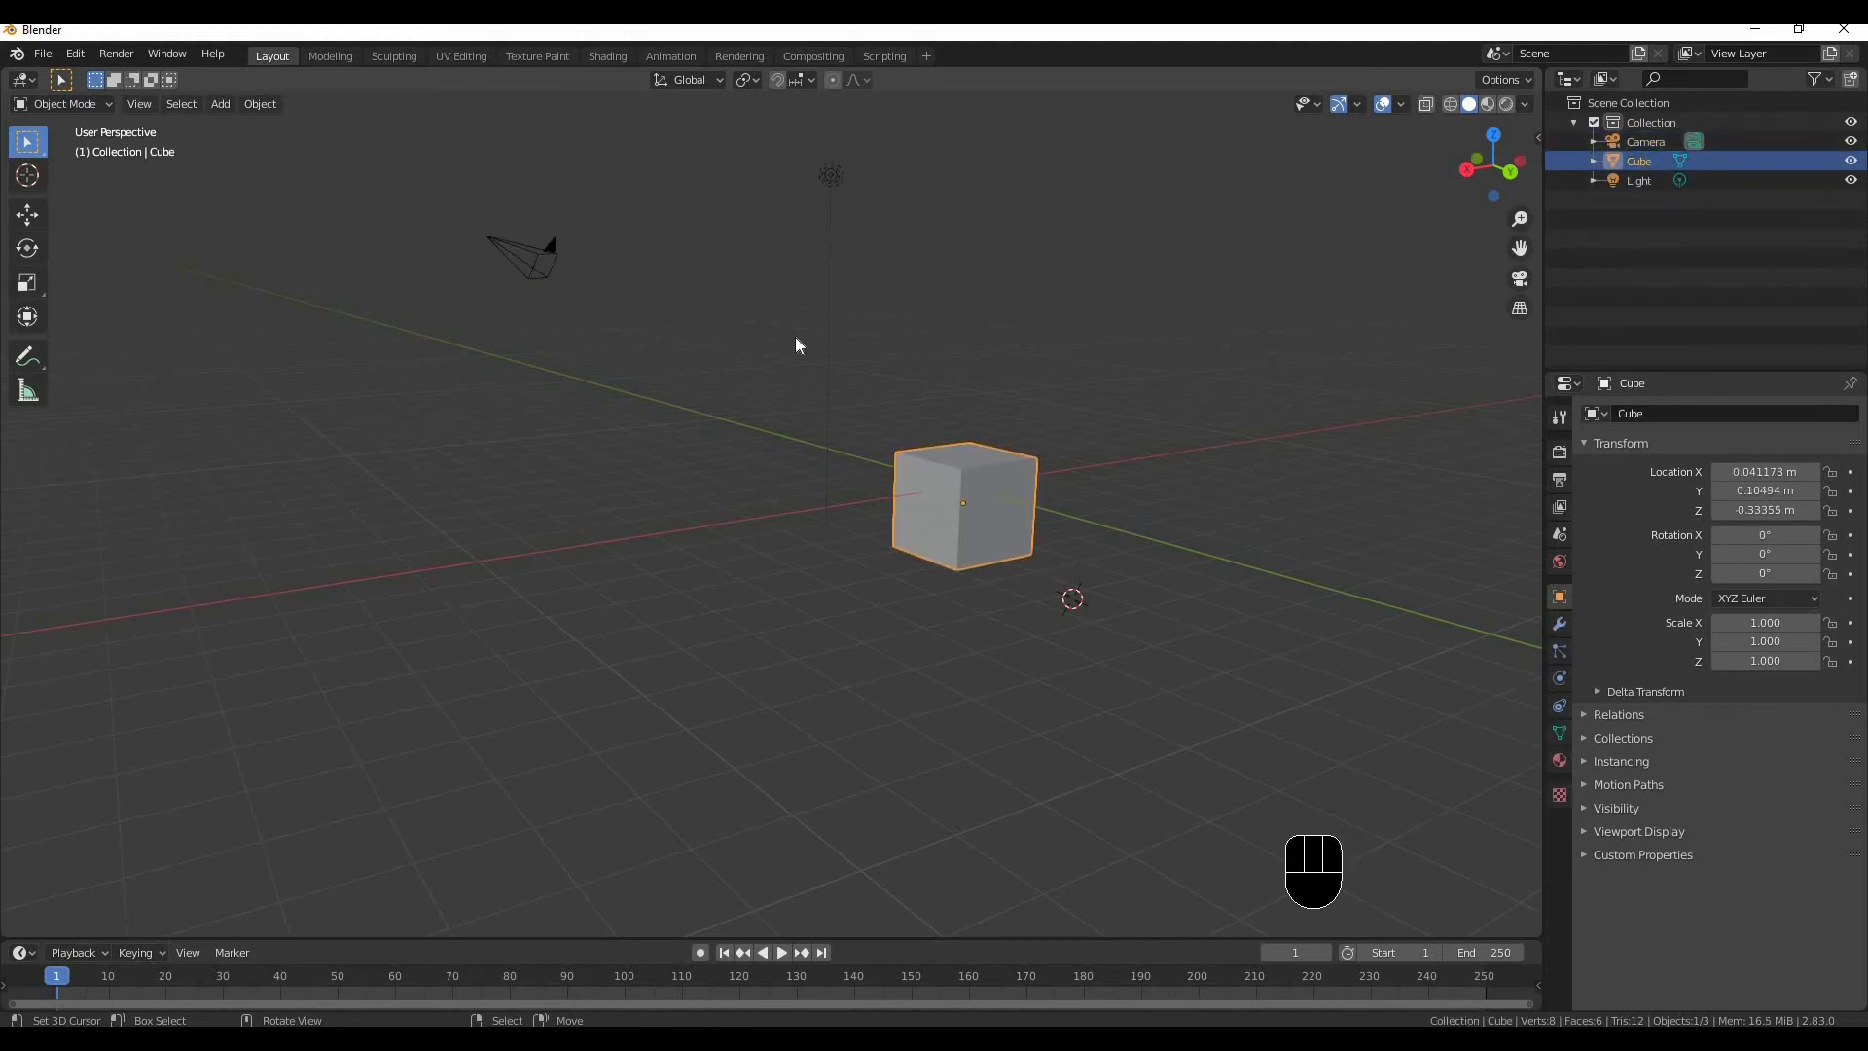
{"action": "left_click", "coordinate": [832, 176]}
{"action": "left_click", "coordinate": [554, 244]}
{"action": "left_click", "coordinate": [1012, 477]}
{"action": "left_click", "coordinate": [854, 205]}
{"action": "middle_click_drag", "start_coordinate": [1202, 538], "coordinate": [968, 580]}
{"action": "left_click", "coordinate": [954, 576]}
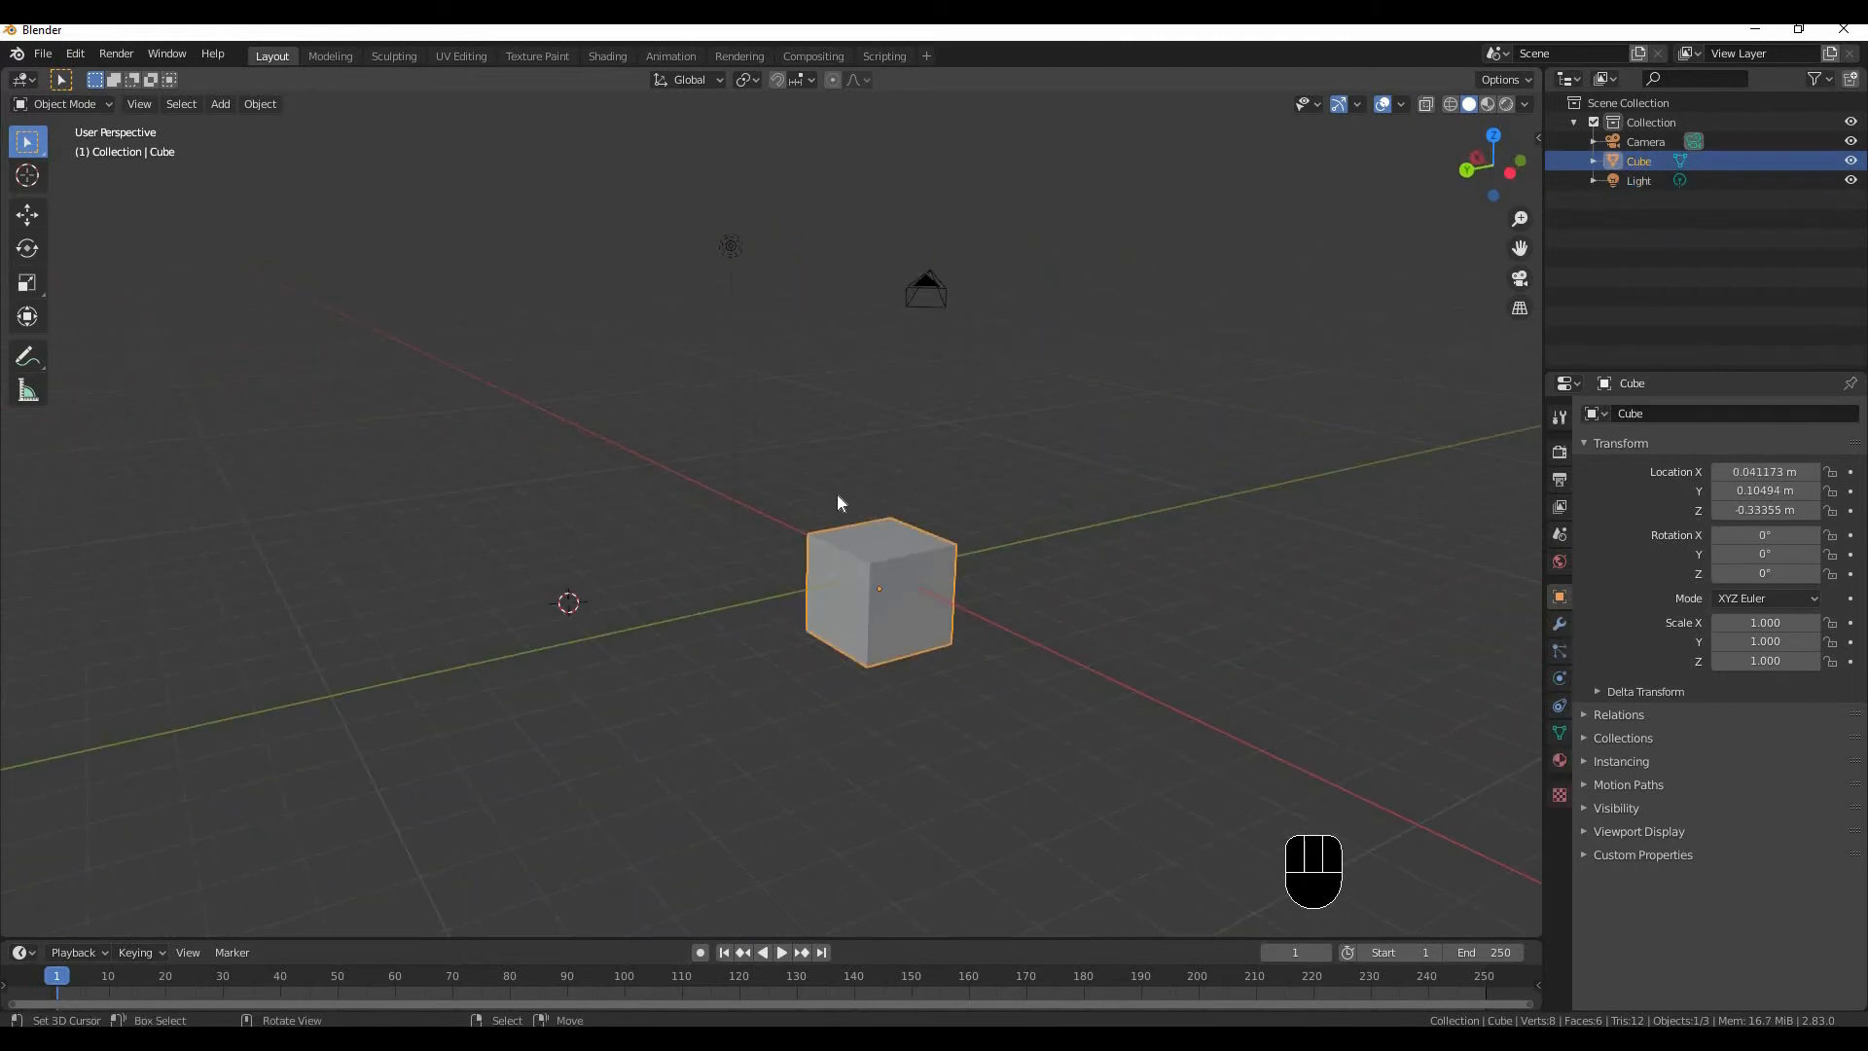
With the Move tool, shift the cube along the X and Y axes to about X -0.19 m and Y 0.25 m.
{"action": "middle_click_drag", "start_coordinate": [1250, 596], "coordinate": [1114, 573], "text": "shift"}
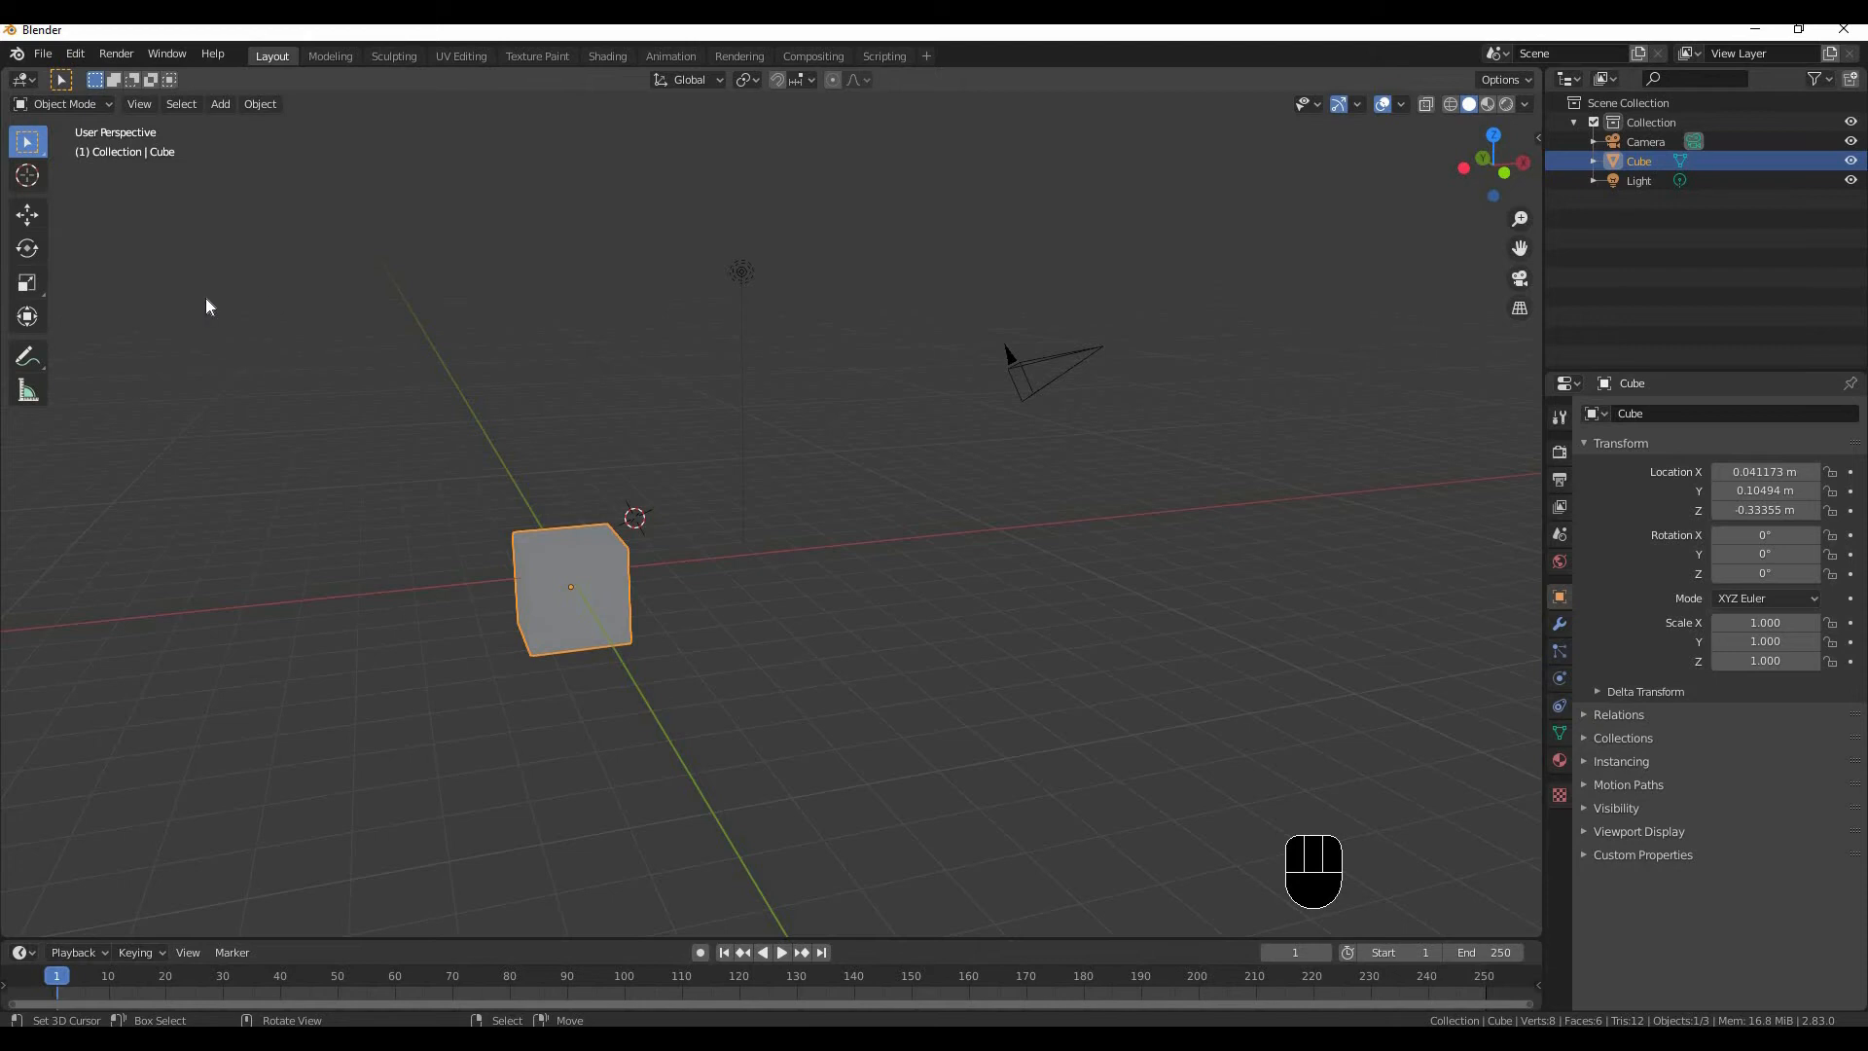
{"action": "left_click", "coordinate": [30, 212]}
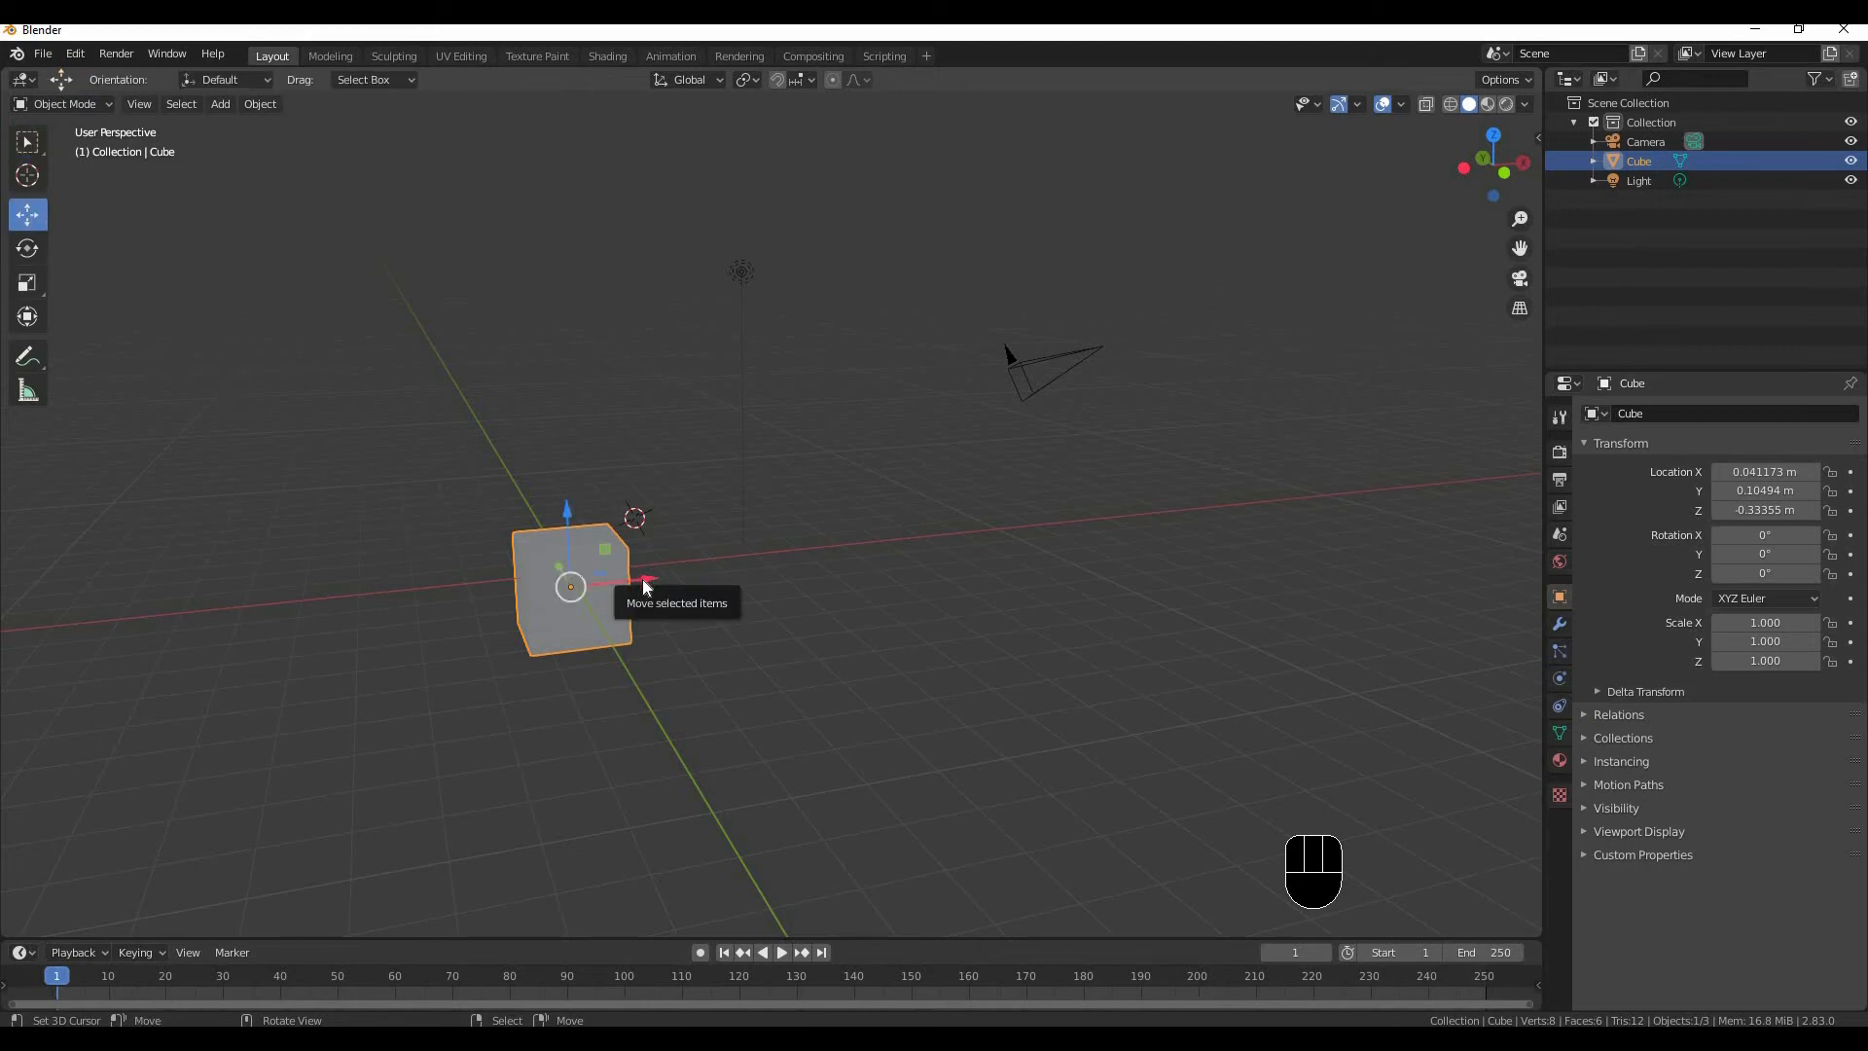
{"action": "mouse_move", "coordinate": [641, 581]}
{"action": "left_mouse_down"}
{"action": "mouse_move", "coordinate": [1138, 530]}
{"action": "mouse_move", "coordinate": [640, 582]}
{"action": "mouse_move", "coordinate": [1211, 499]}
{"action": "mouse_move", "coordinate": [1175, 526]}
{"action": "mouse_move", "coordinate": [793, 564]}
{"action": "mouse_move", "coordinate": [642, 553]}
{"action": "left_mouse_up"}
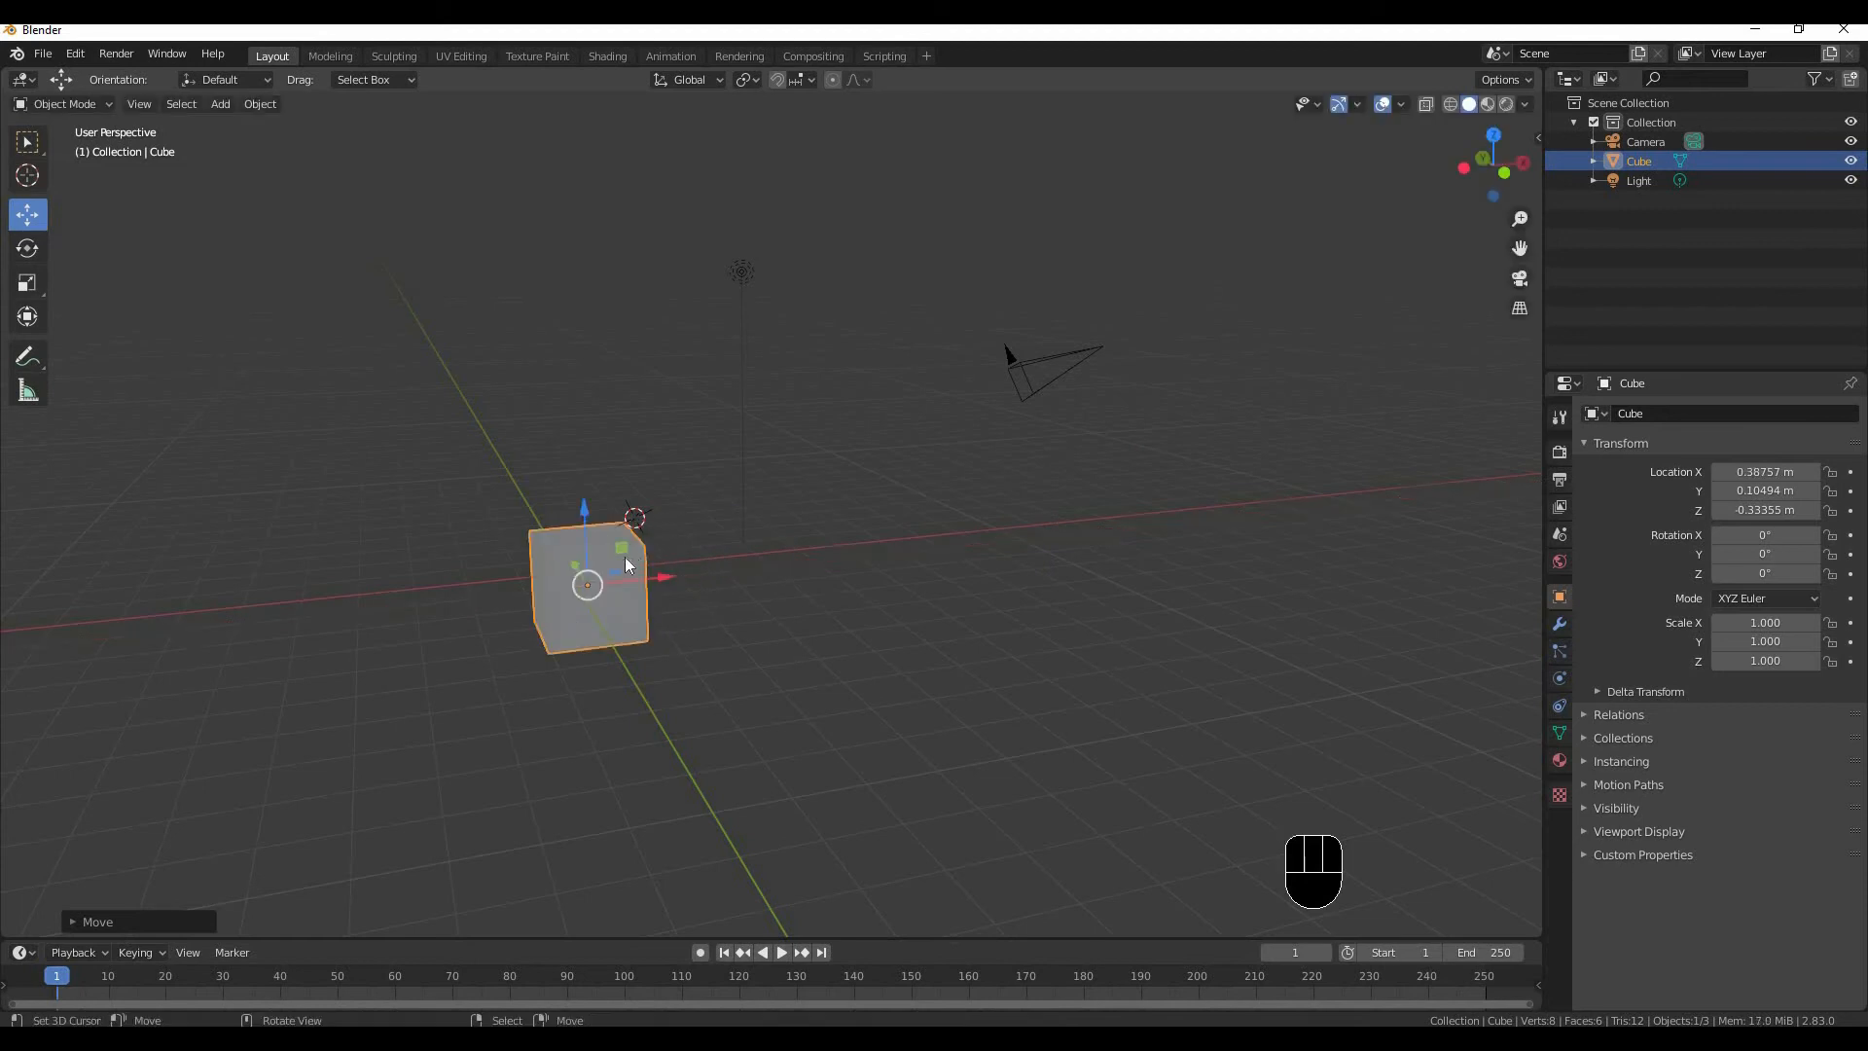
{"action": "mouse_move", "coordinate": [648, 549]}
{"action": "middle_mouse_down"}
{"action": "mouse_move", "coordinate": [570, 564]}
{"action": "mouse_move", "coordinate": [572, 539]}
{"action": "mouse_move", "coordinate": [648, 555]}
{"action": "middle_mouse_up"}
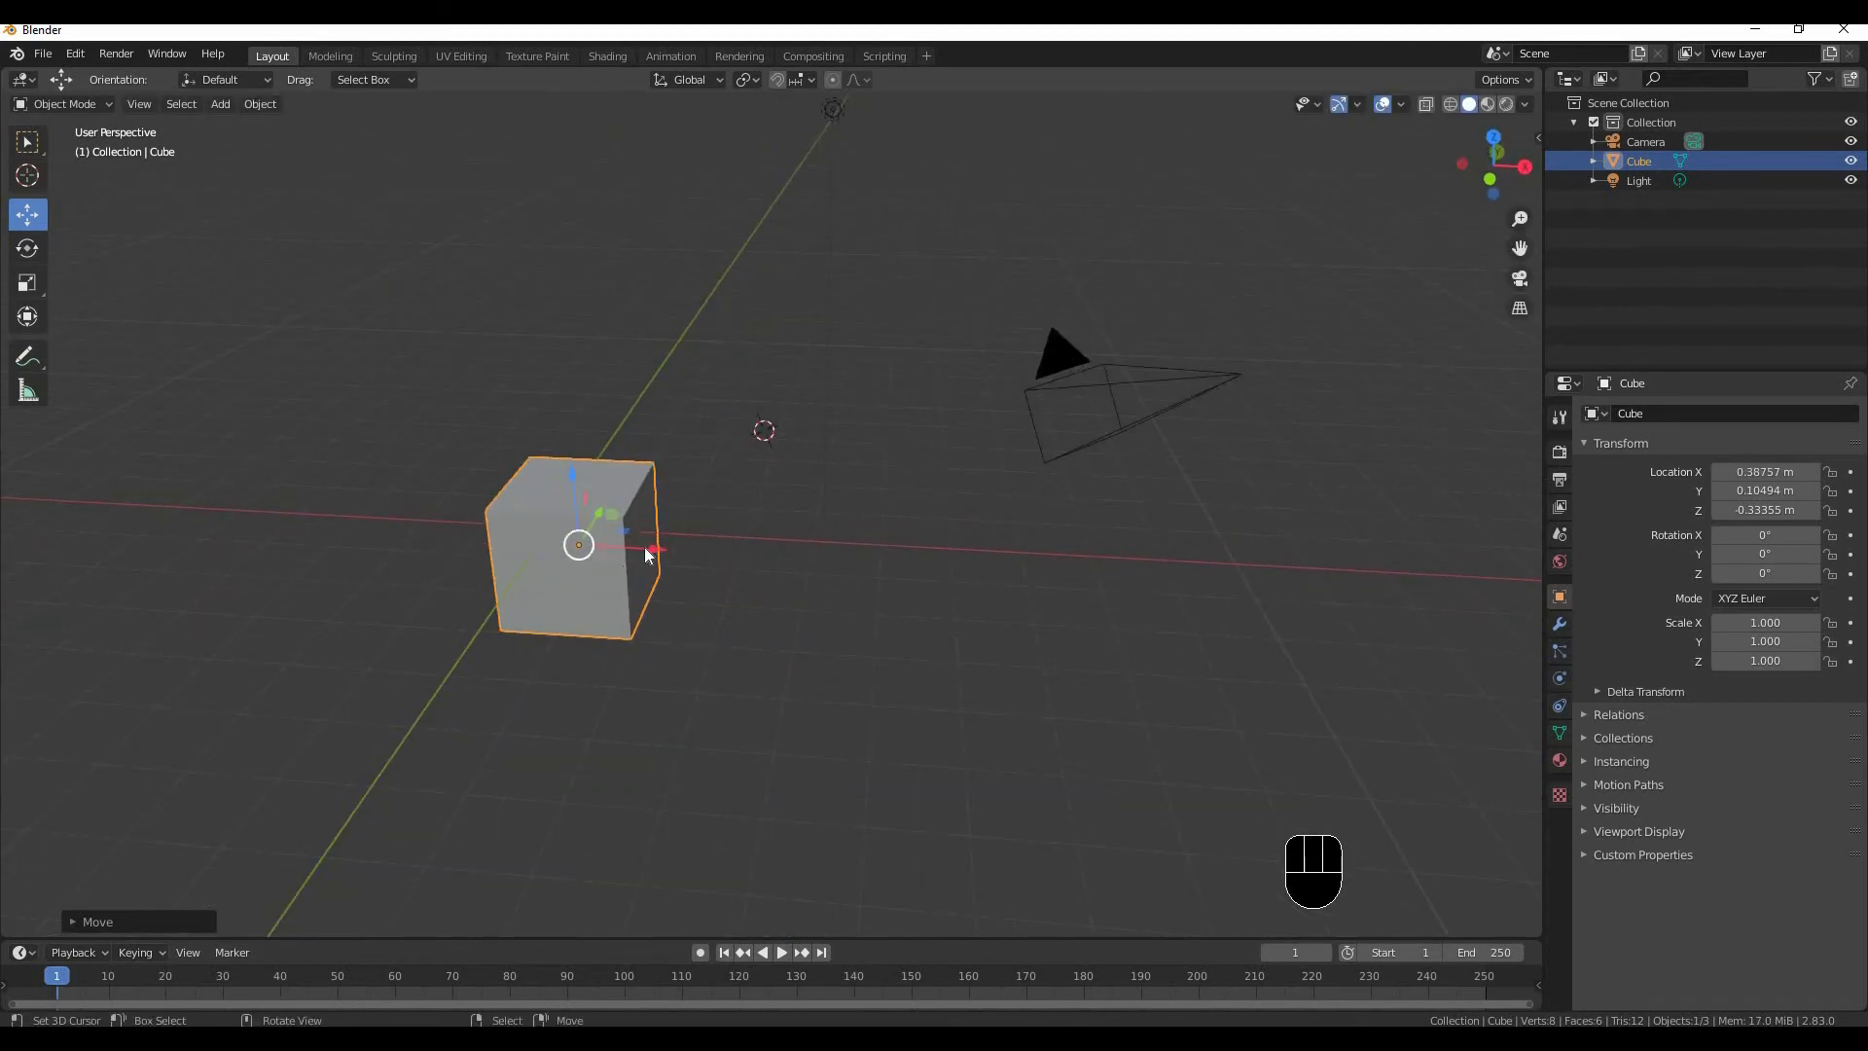
{"action": "left_click_drag", "start_coordinate": [654, 549], "coordinate": [502, 505]}
{"action": "middle_click_drag", "start_coordinate": [568, 508], "coordinate": [476, 494]}
{"action": "left_click_drag", "start_coordinate": [535, 434], "coordinate": [607, 514]}
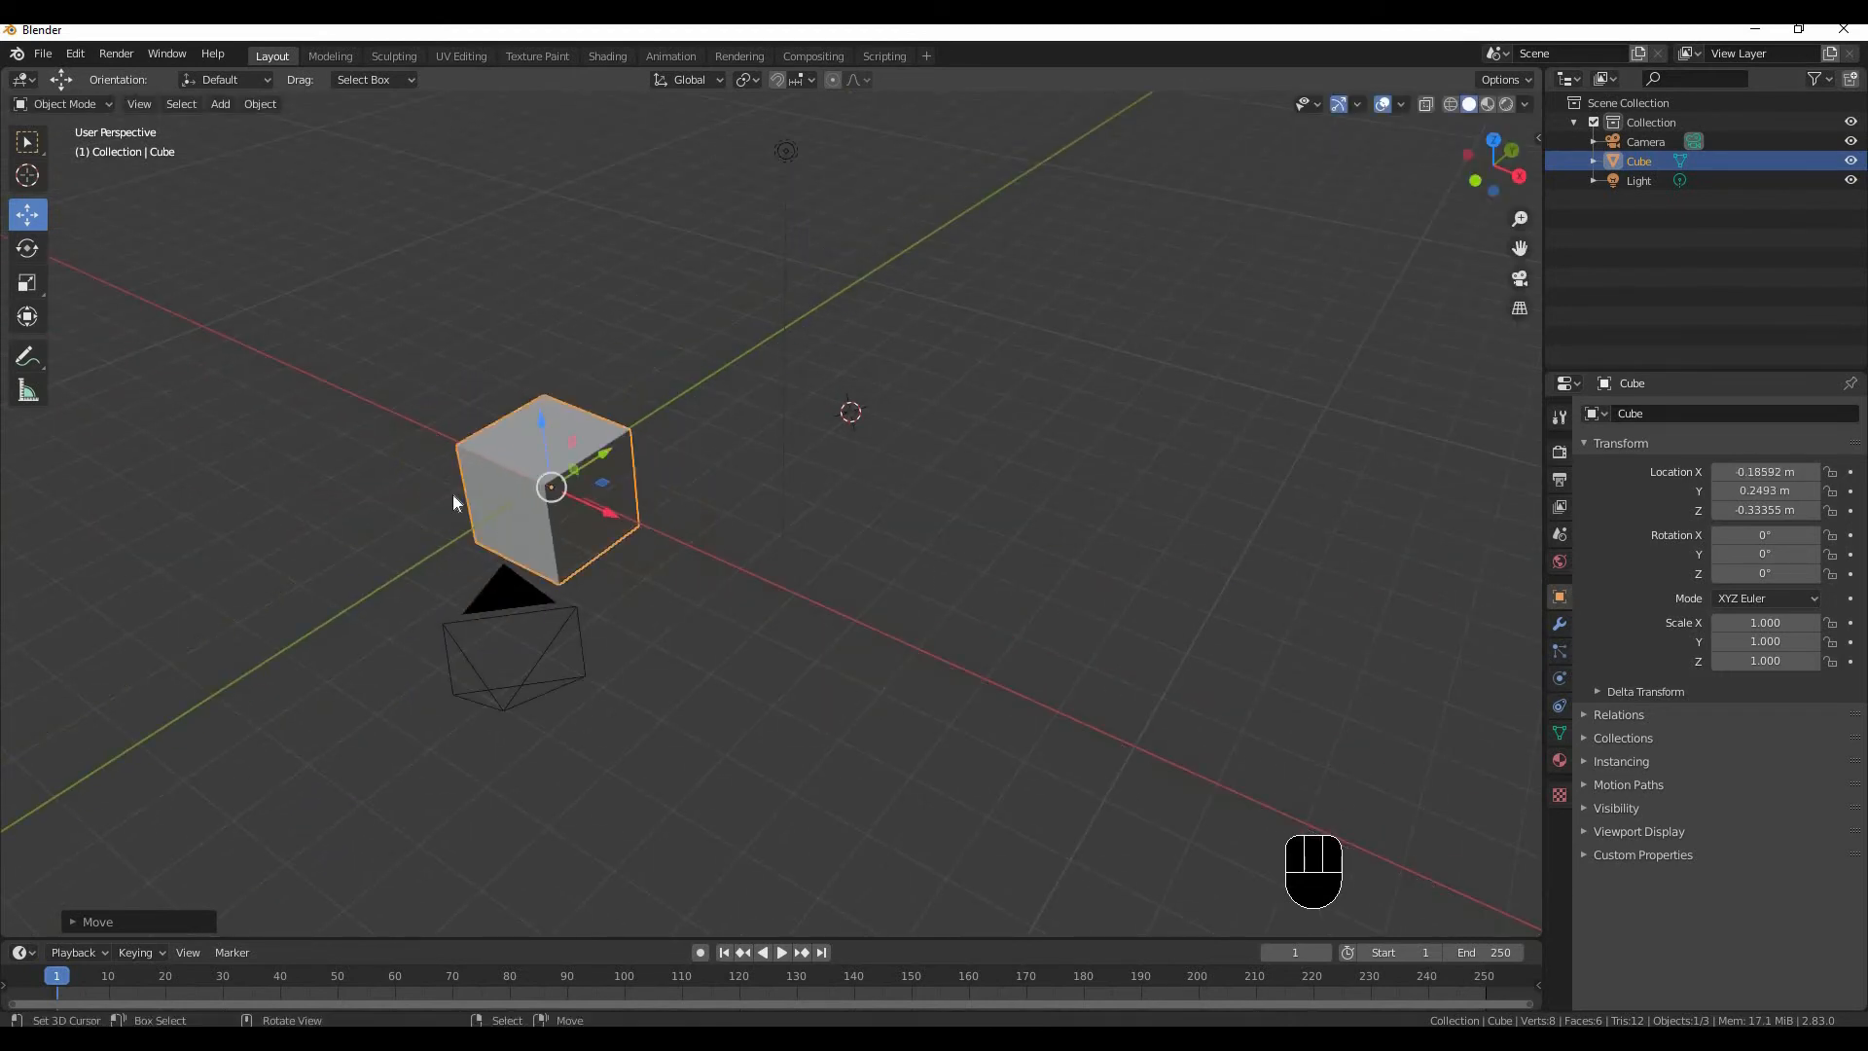
With the Rotate tool, turn the cube about 31.7° around its Y axis.
{"action": "middle_click_drag", "start_coordinate": [447, 505], "coordinate": [701, 486]}
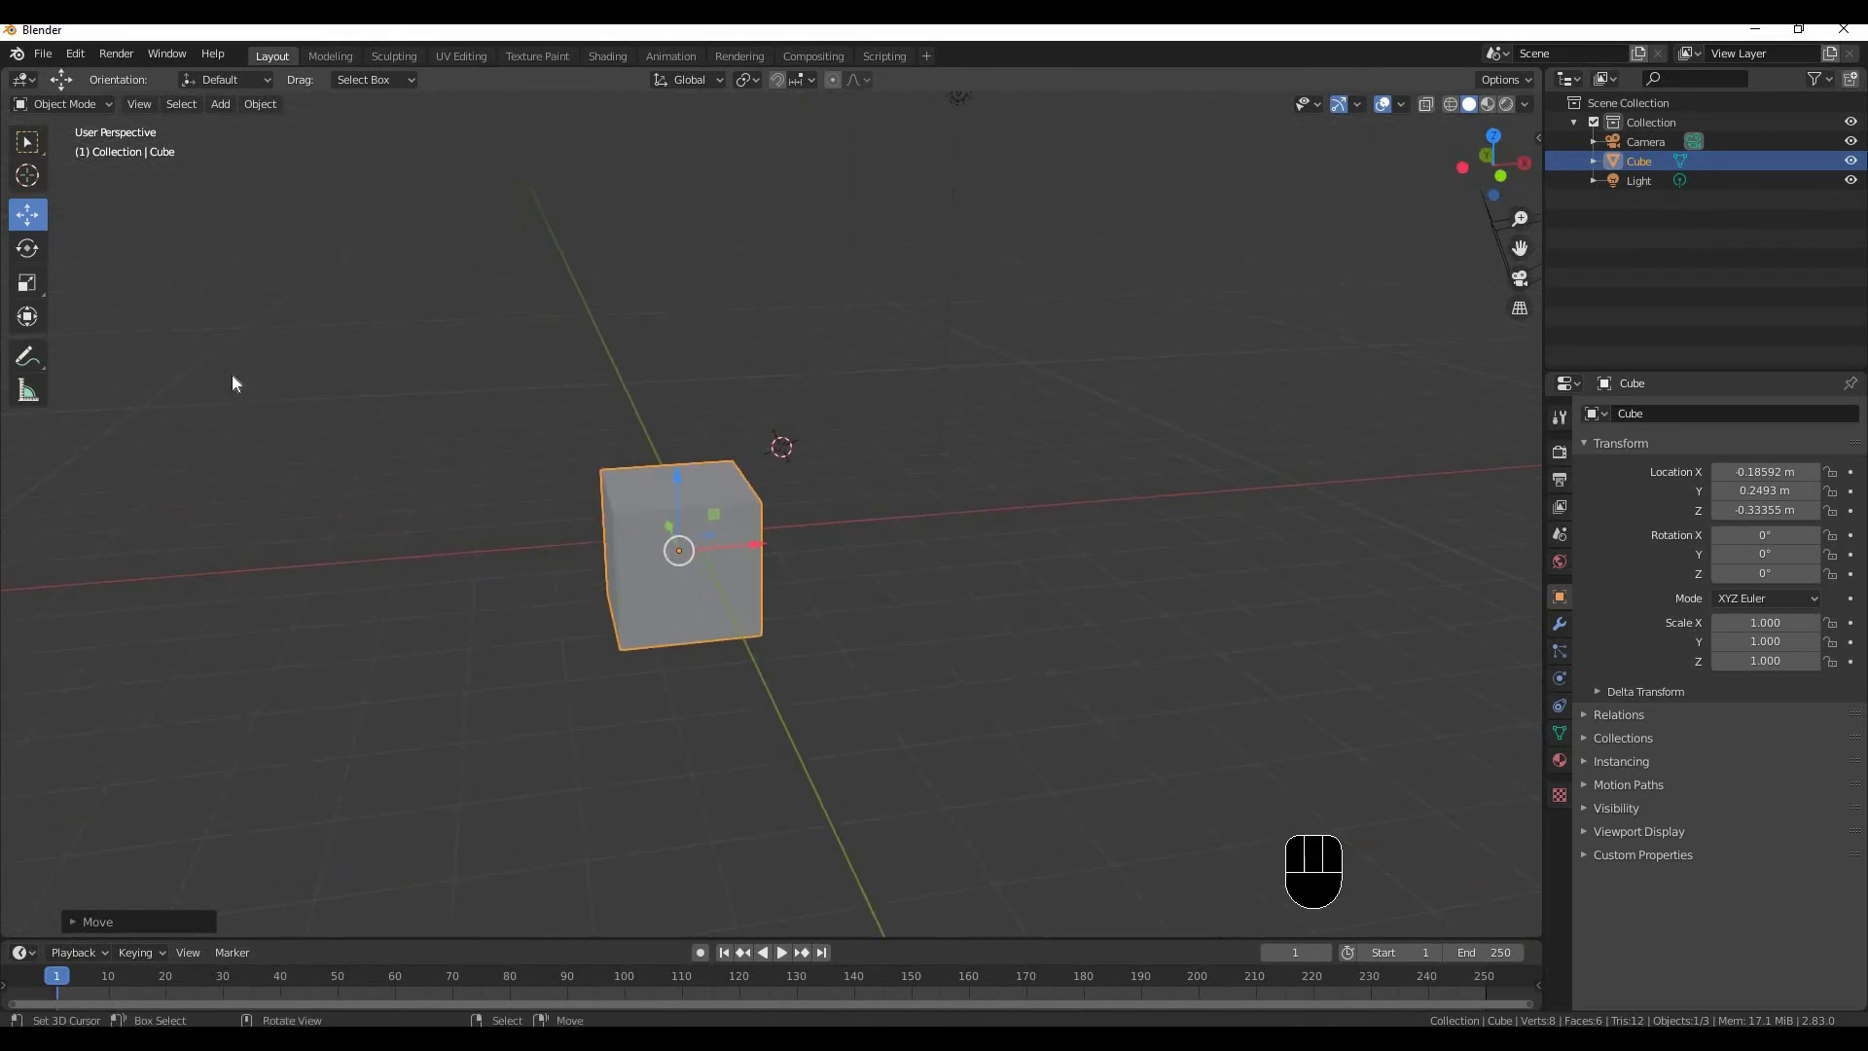
{"action": "left_click", "coordinate": [25, 250]}
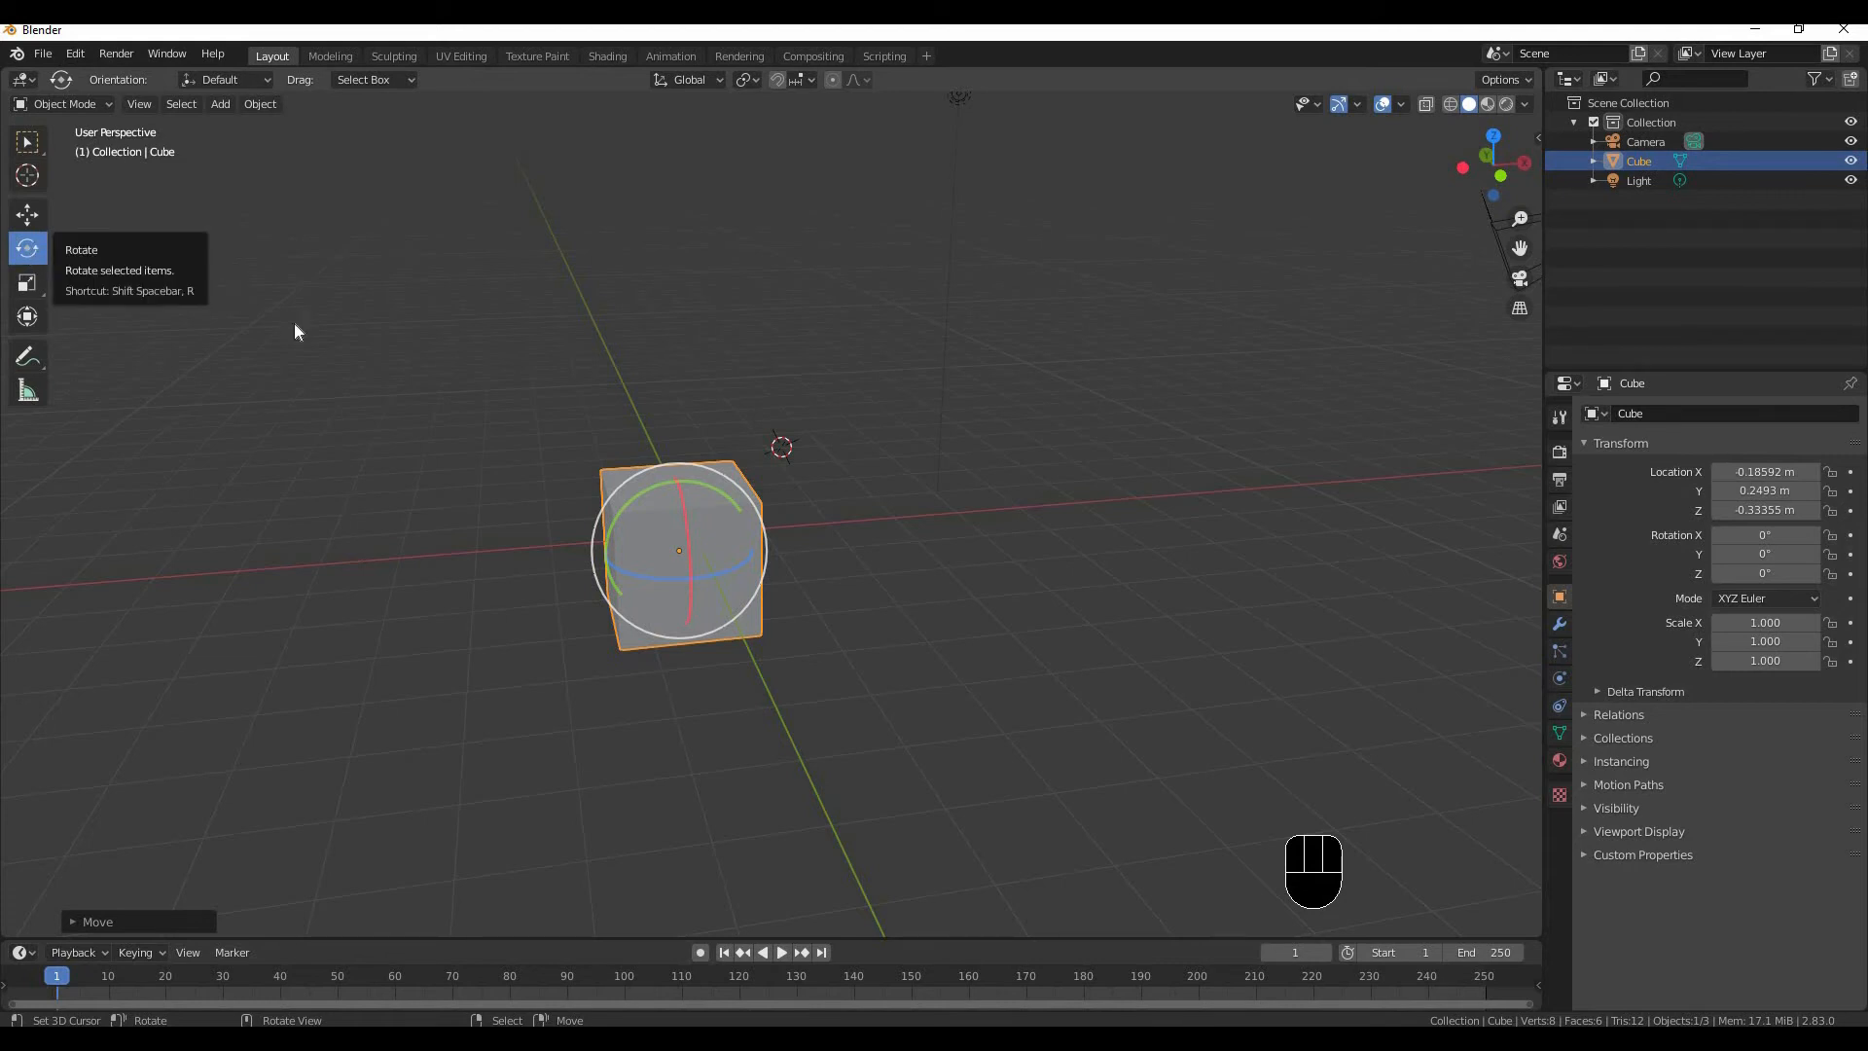
{"action": "middle_click_drag", "start_coordinate": [628, 482], "coordinate": [607, 541]}
{"action": "scroll", "coordinate": [592, 448], "scroll_direction": "up", "scroll_amount": 3}
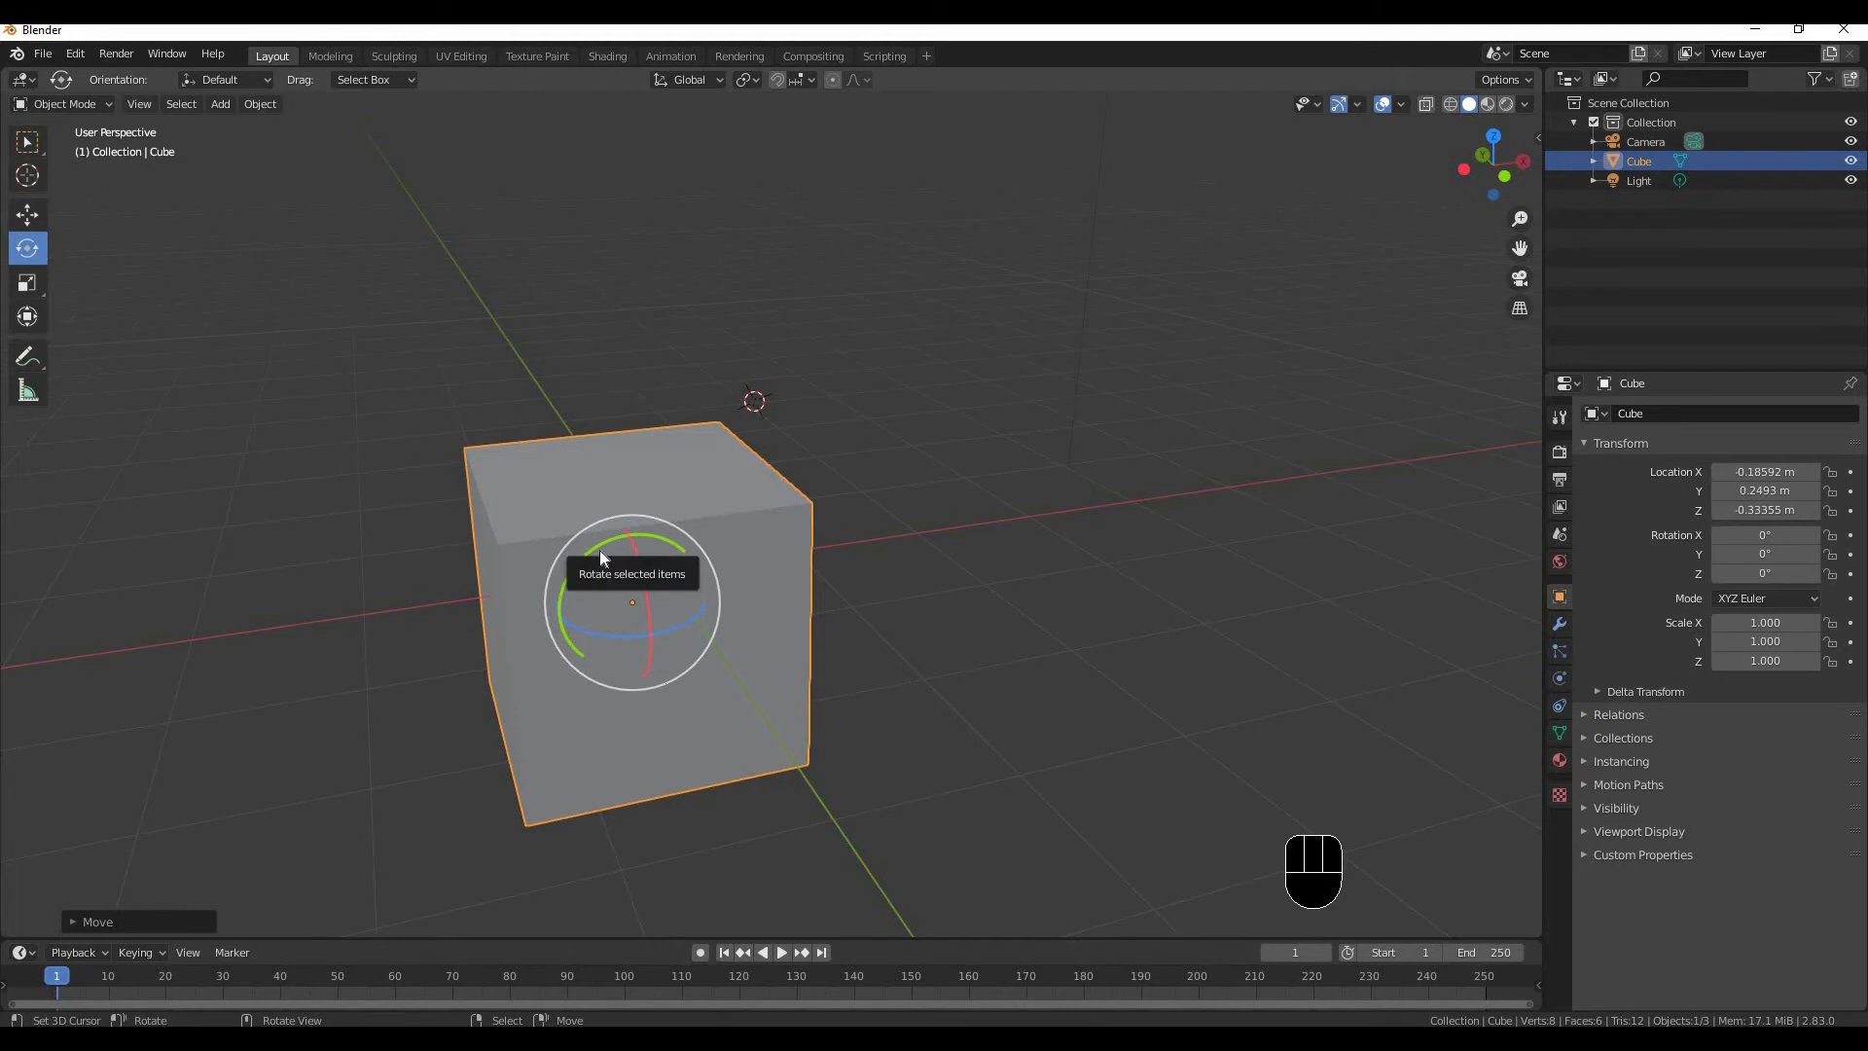
{"action": "left_click_drag", "start_coordinate": [595, 553], "coordinate": [668, 562]}
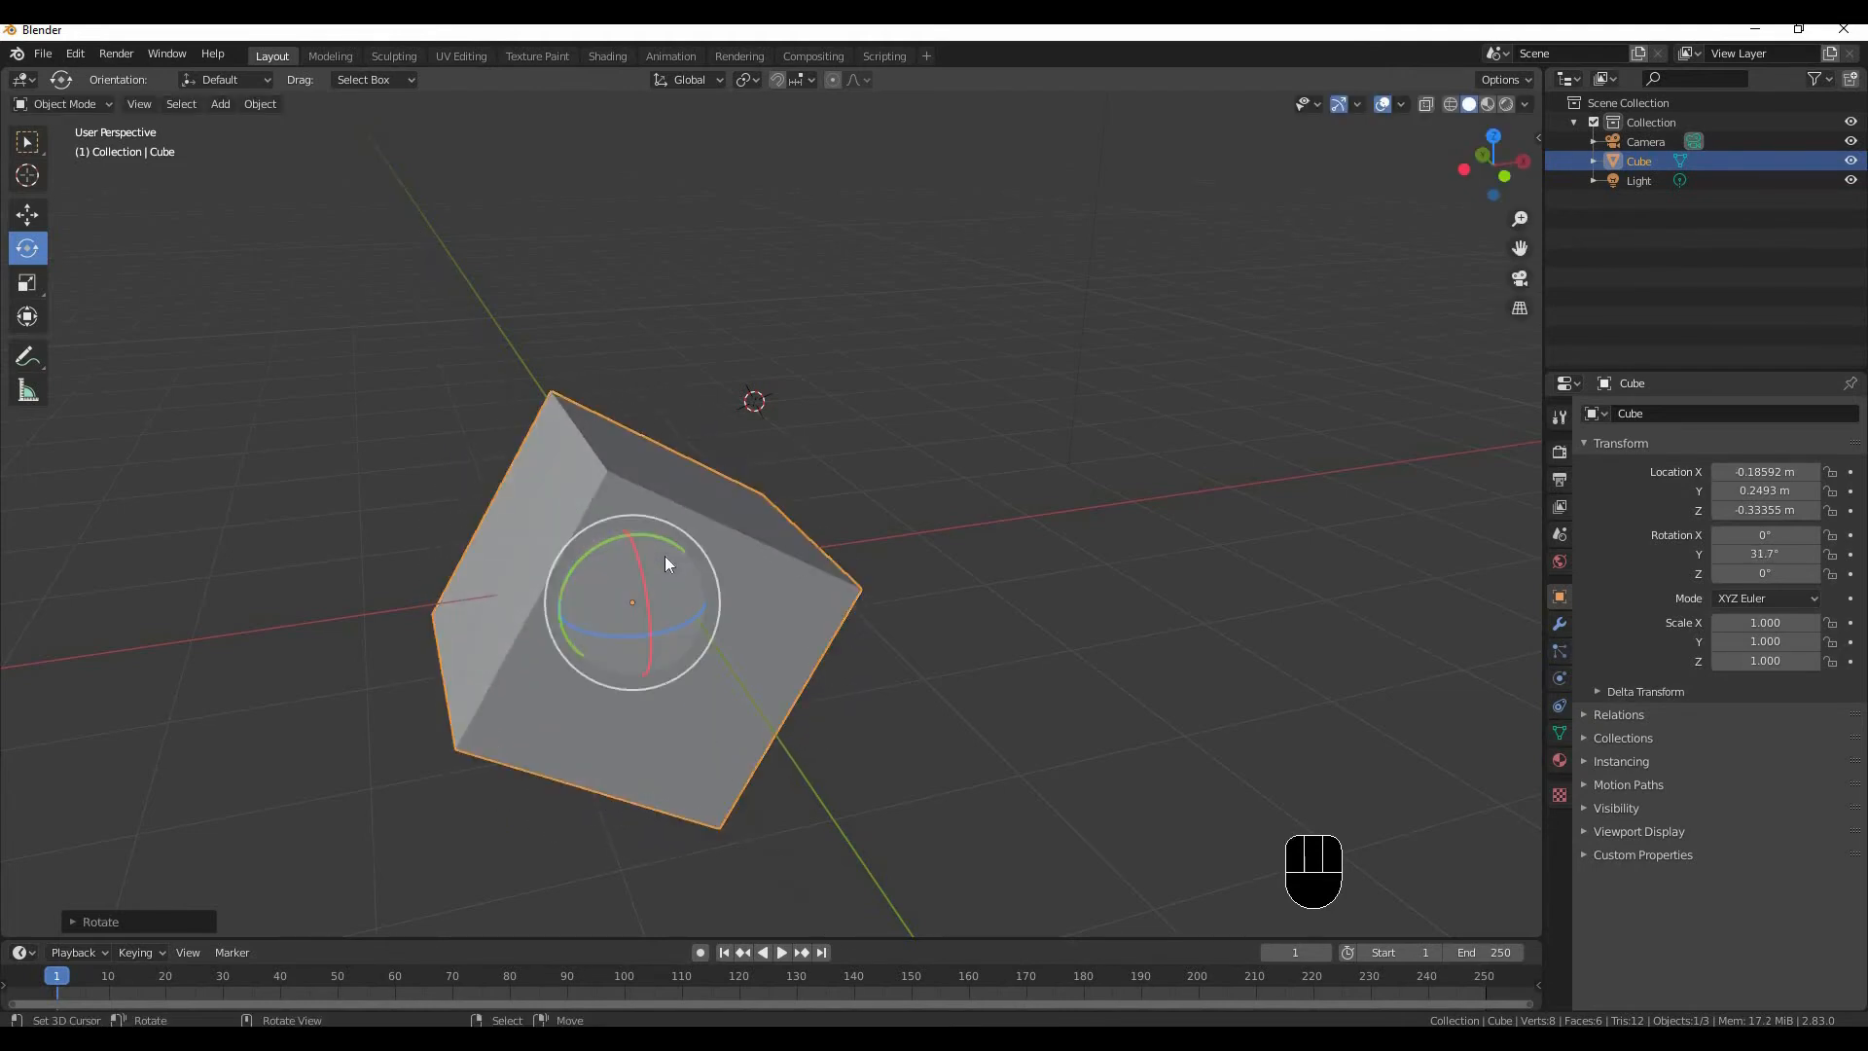
Try turning the cube around its X axis with the Rotate tool and undo that rotation.
{"action": "middle_click_drag", "start_coordinate": [673, 584], "coordinate": [833, 553]}
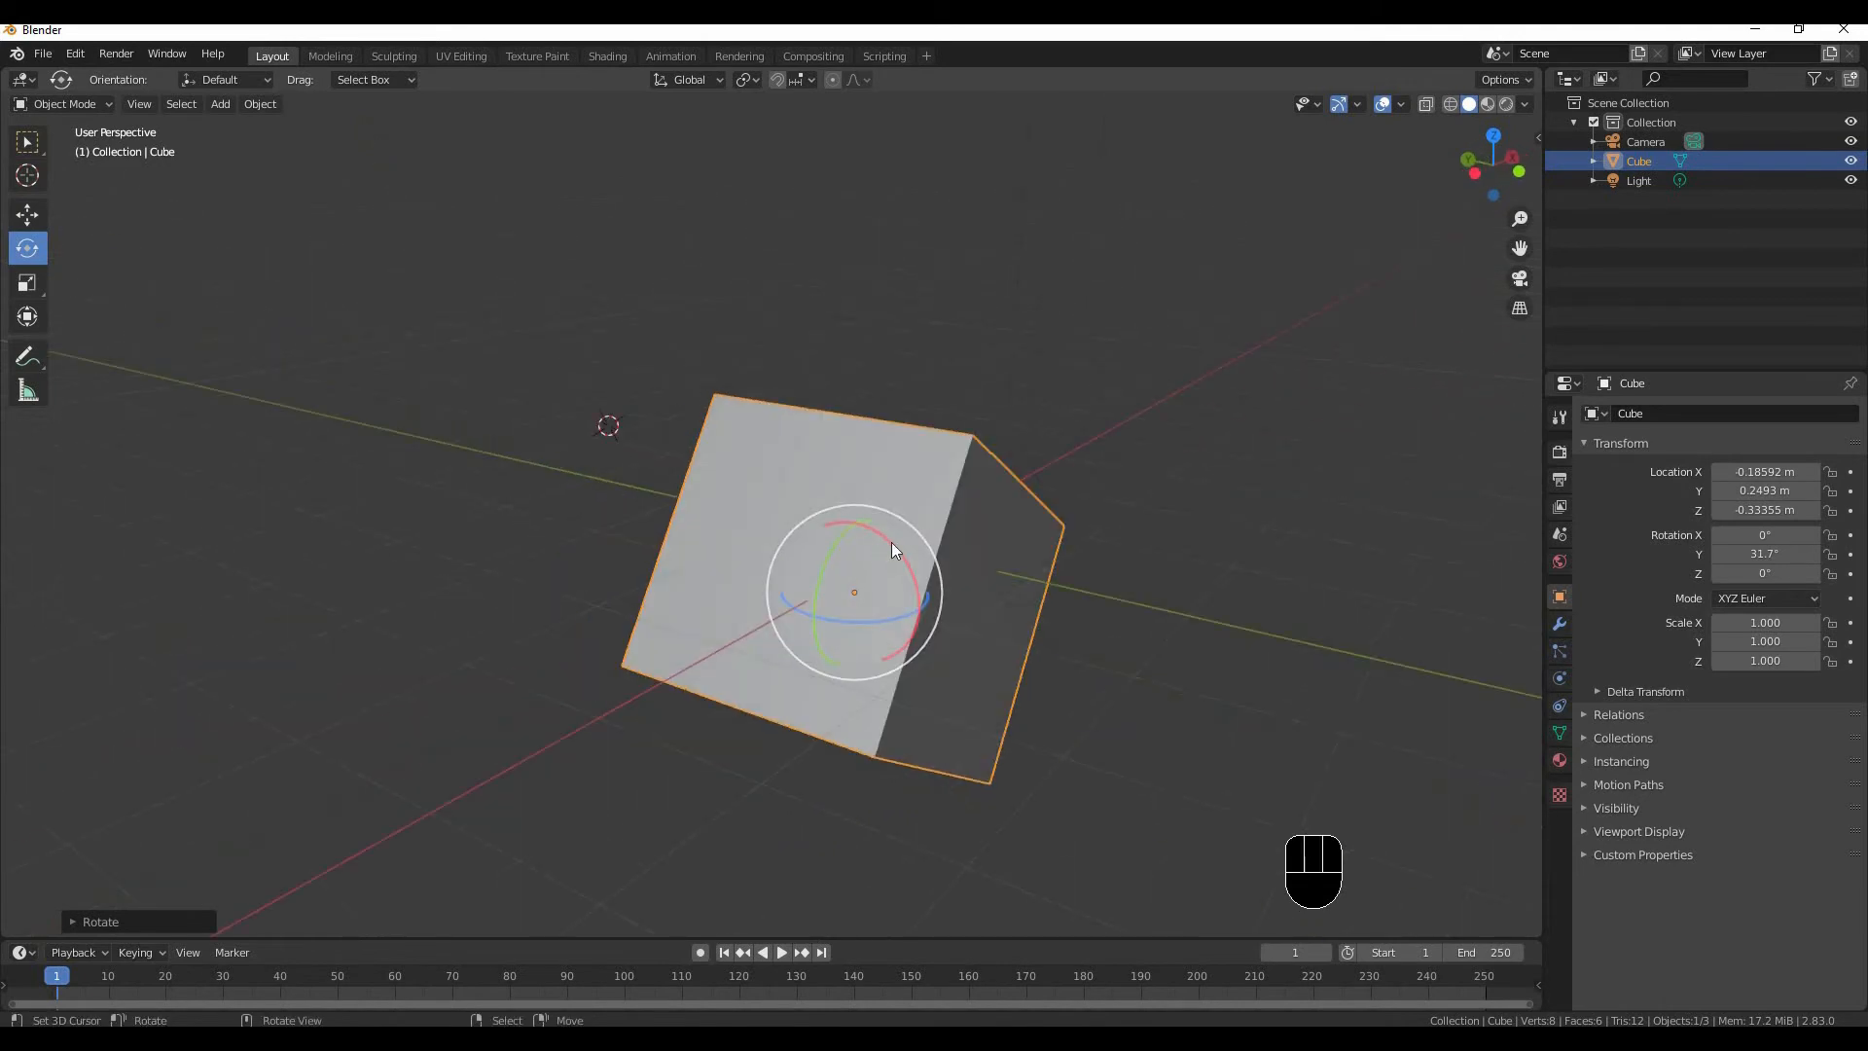
{"action": "left_click_drag", "start_coordinate": [895, 541], "coordinate": [901, 591]}
{"action": "key", "text": "ctrl+z"}
{"action": "middle_click_drag", "start_coordinate": [907, 573], "coordinate": [763, 552]}
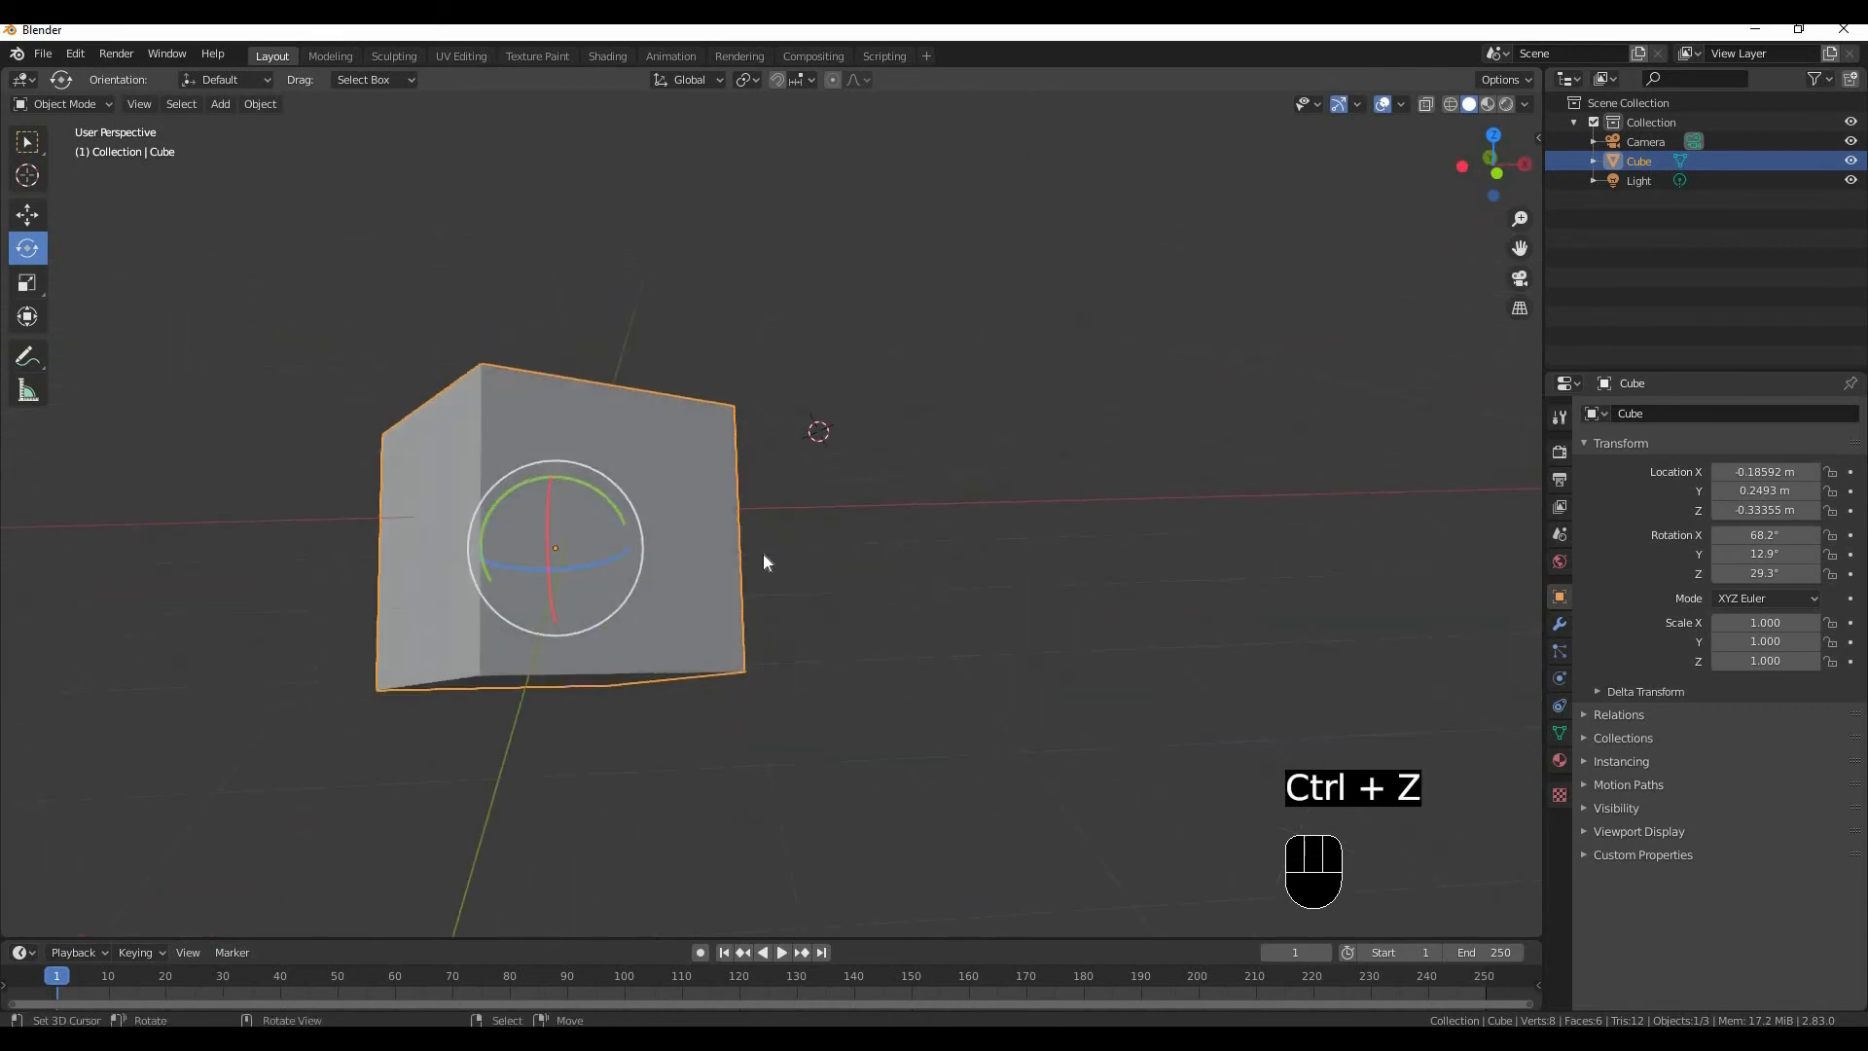
Undo the cube's rotations and its last move along the X axis.
{"action": "key", "text": "ctrl+z"}
{"action": "key", "text": "ctrl+z"}
{"action": "key", "text": "ctrl+z"}
{"action": "key", "text": "ctrl+z"}
Move the cube freely in the viewport and rotate it about 63.5° around its Y axis.
{"action": "middle_click_drag", "start_coordinate": [576, 509], "coordinate": [657, 558]}
{"action": "right_click_drag", "start_coordinate": [689, 584], "coordinate": [934, 516]}
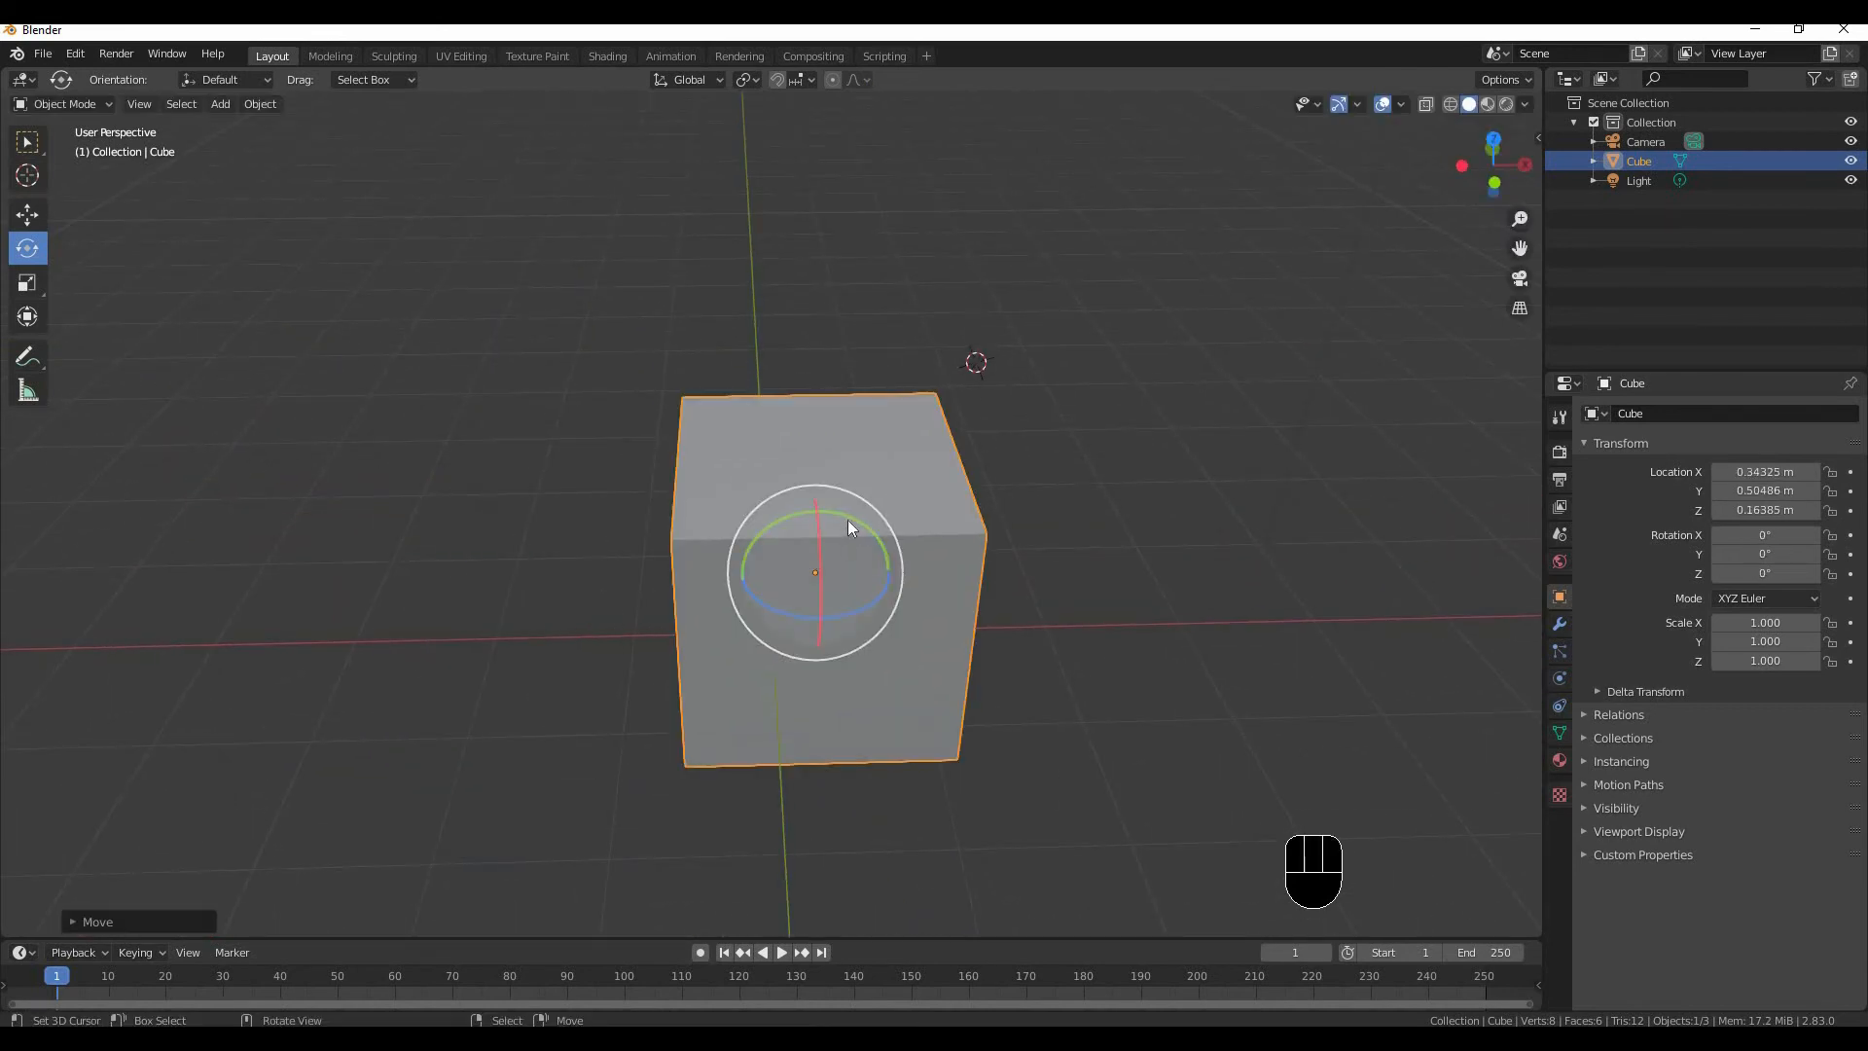
{"action": "left_click_drag", "start_coordinate": [850, 519], "coordinate": [1025, 560]}
{"action": "middle_click_drag", "start_coordinate": [1026, 561], "coordinate": [769, 536]}
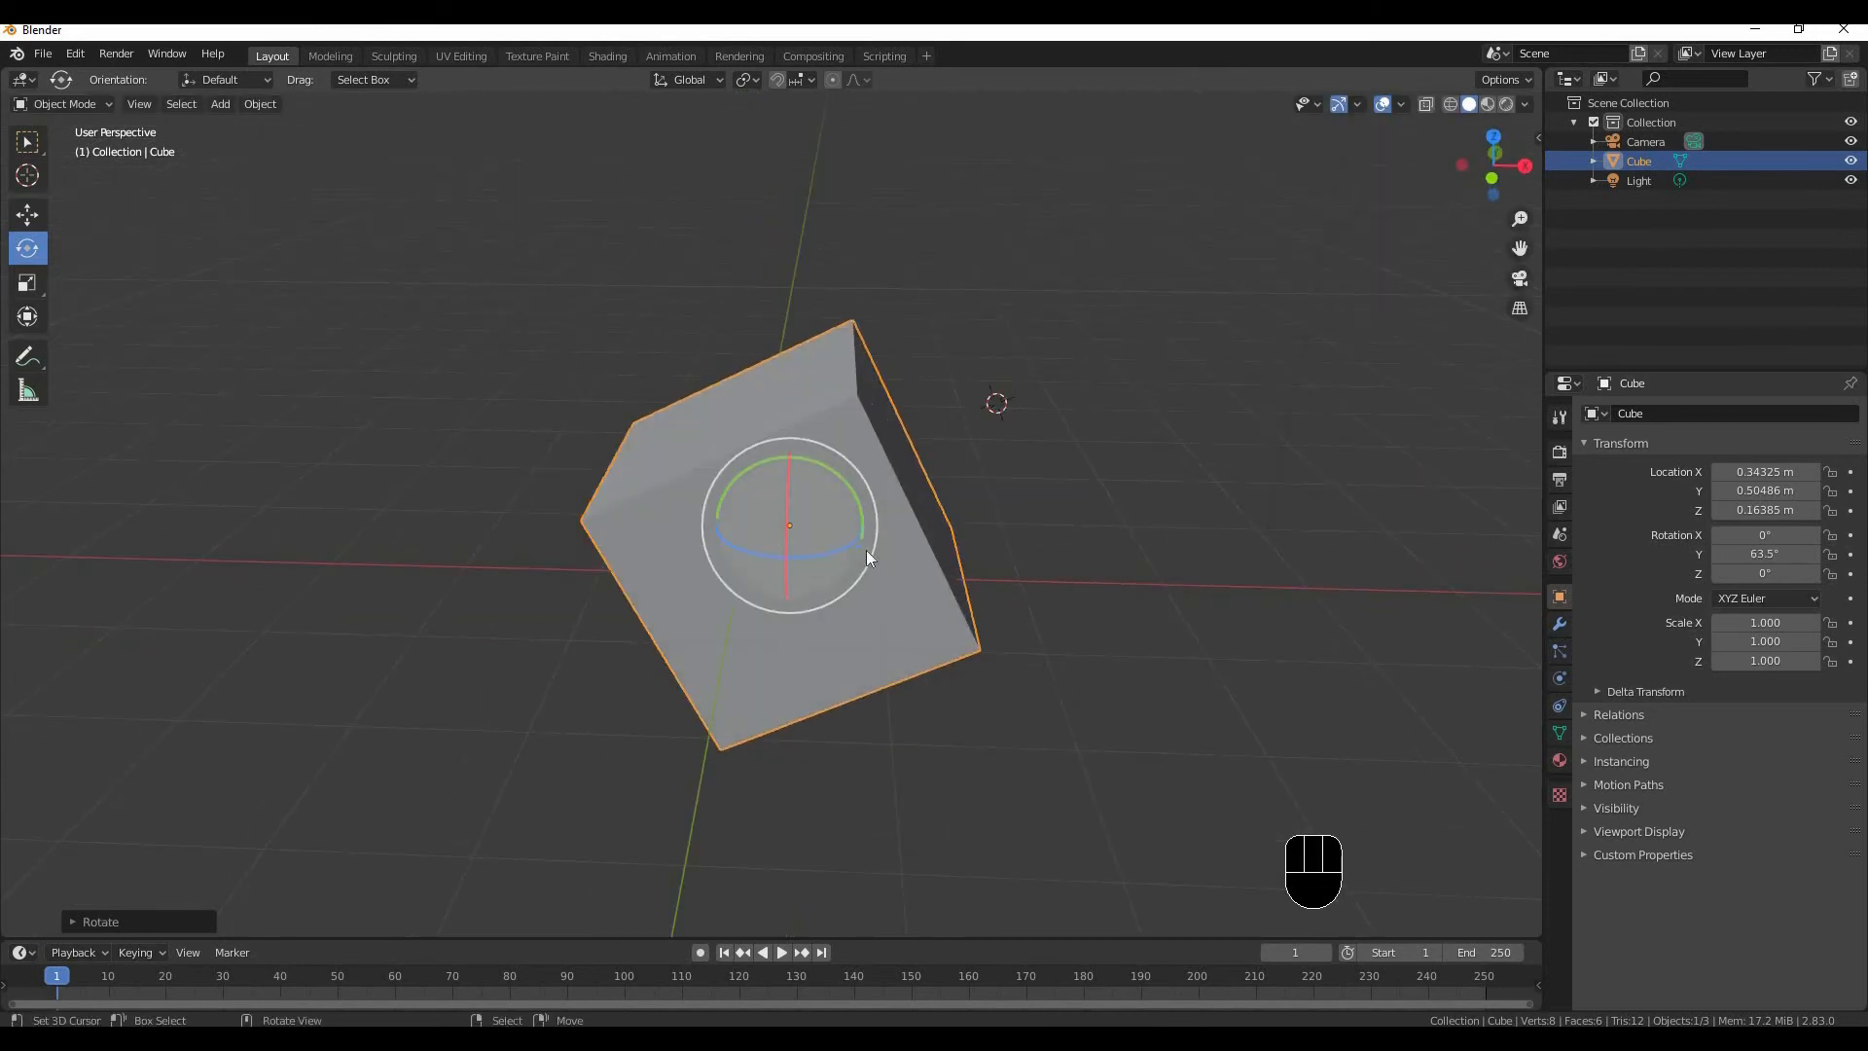
Undo the last rotation and free move, and reposition the cube at about X -0.46 m, Y 0.35 m, Z -0.24 m.
{"action": "key", "text": "ctrl+z"}
{"action": "key", "text": "ctrl+z"}
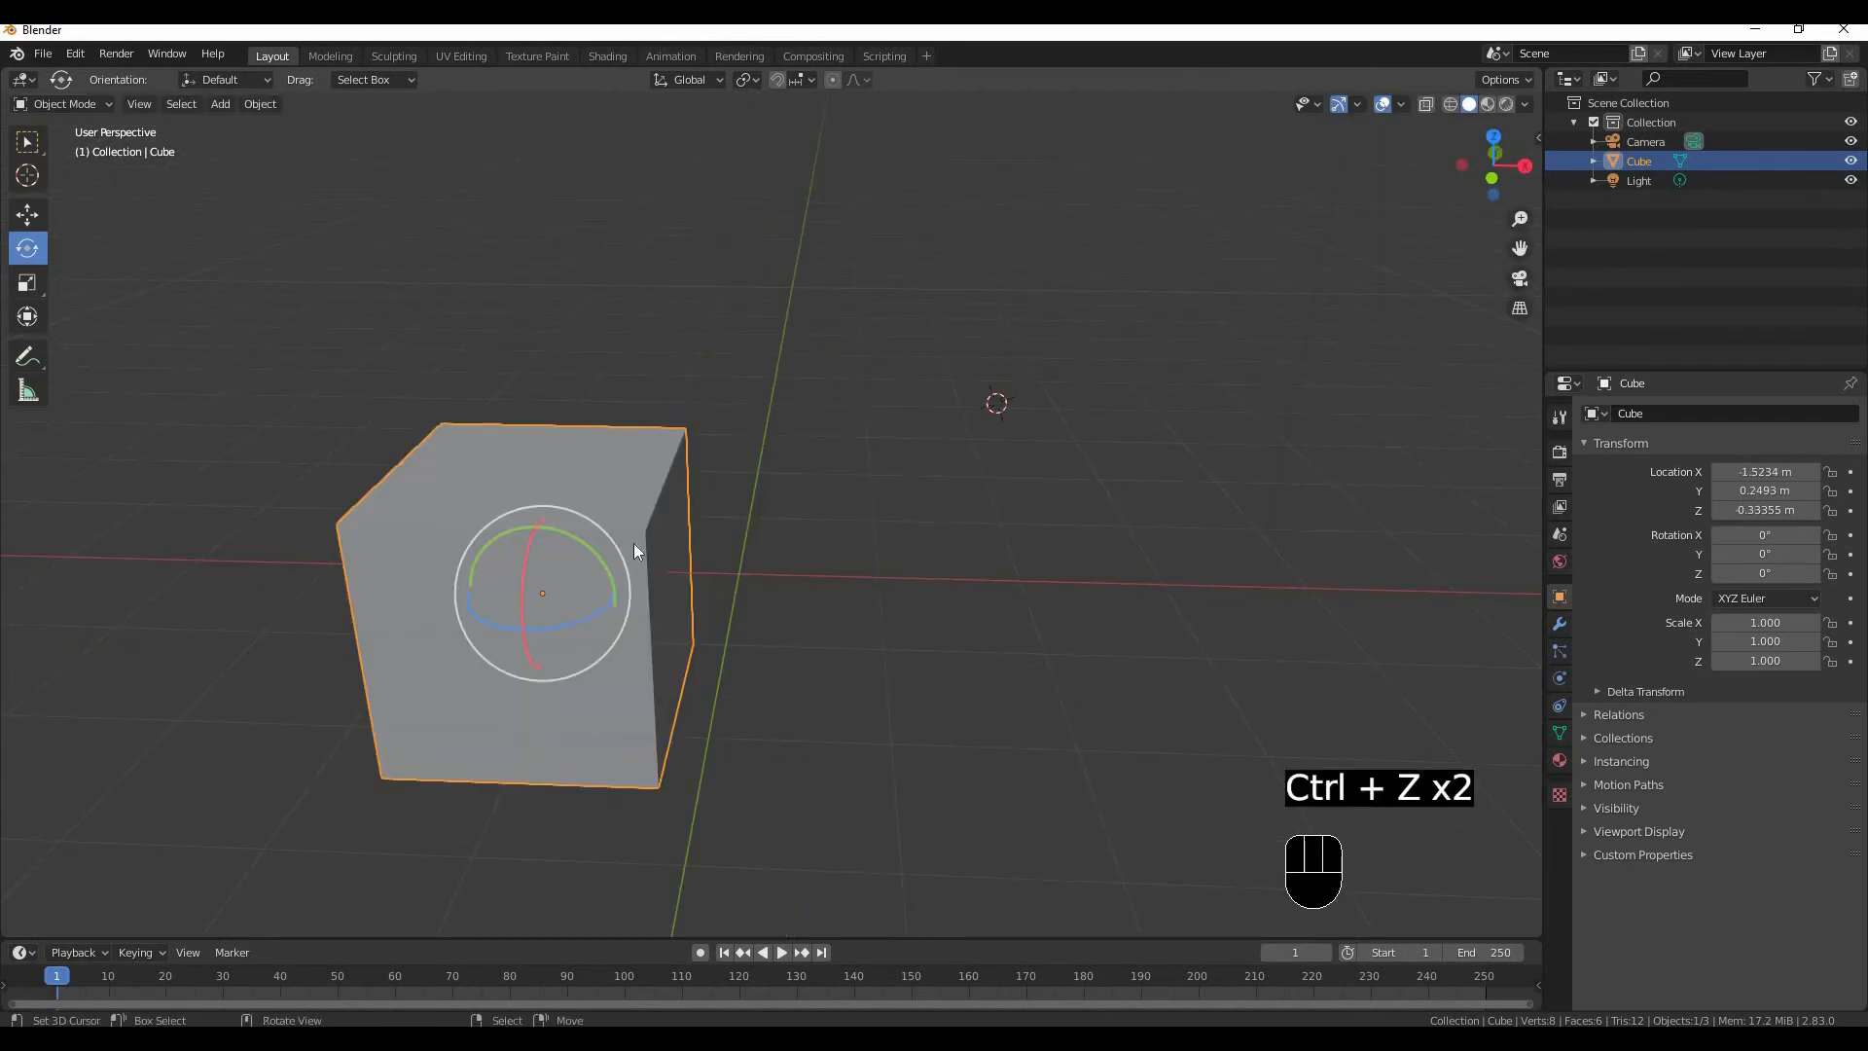
{"action": "right_click_drag", "start_coordinate": [749, 511], "coordinate": [771, 530]}
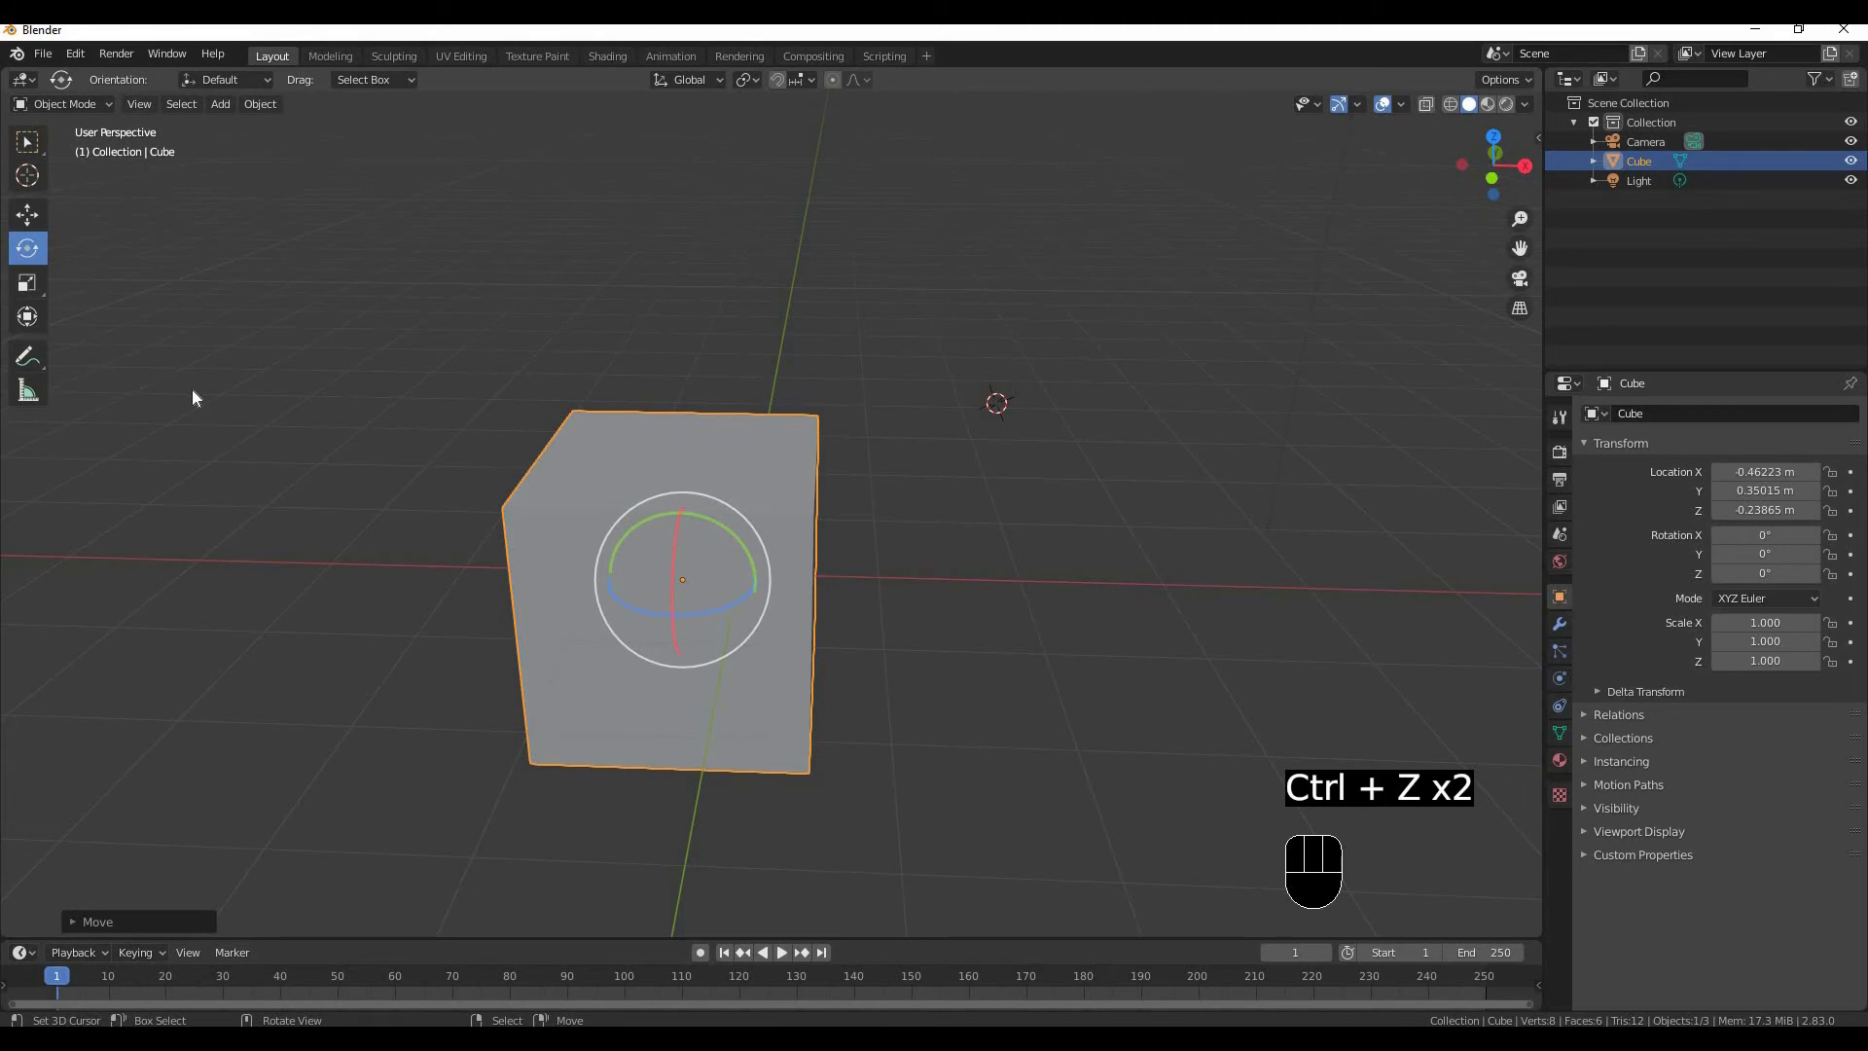
With the Scale tool, stretch the cube to about 5.69 along the Y axis and 6.21 along the X axis.
{"action": "left_click", "coordinate": [27, 284]}
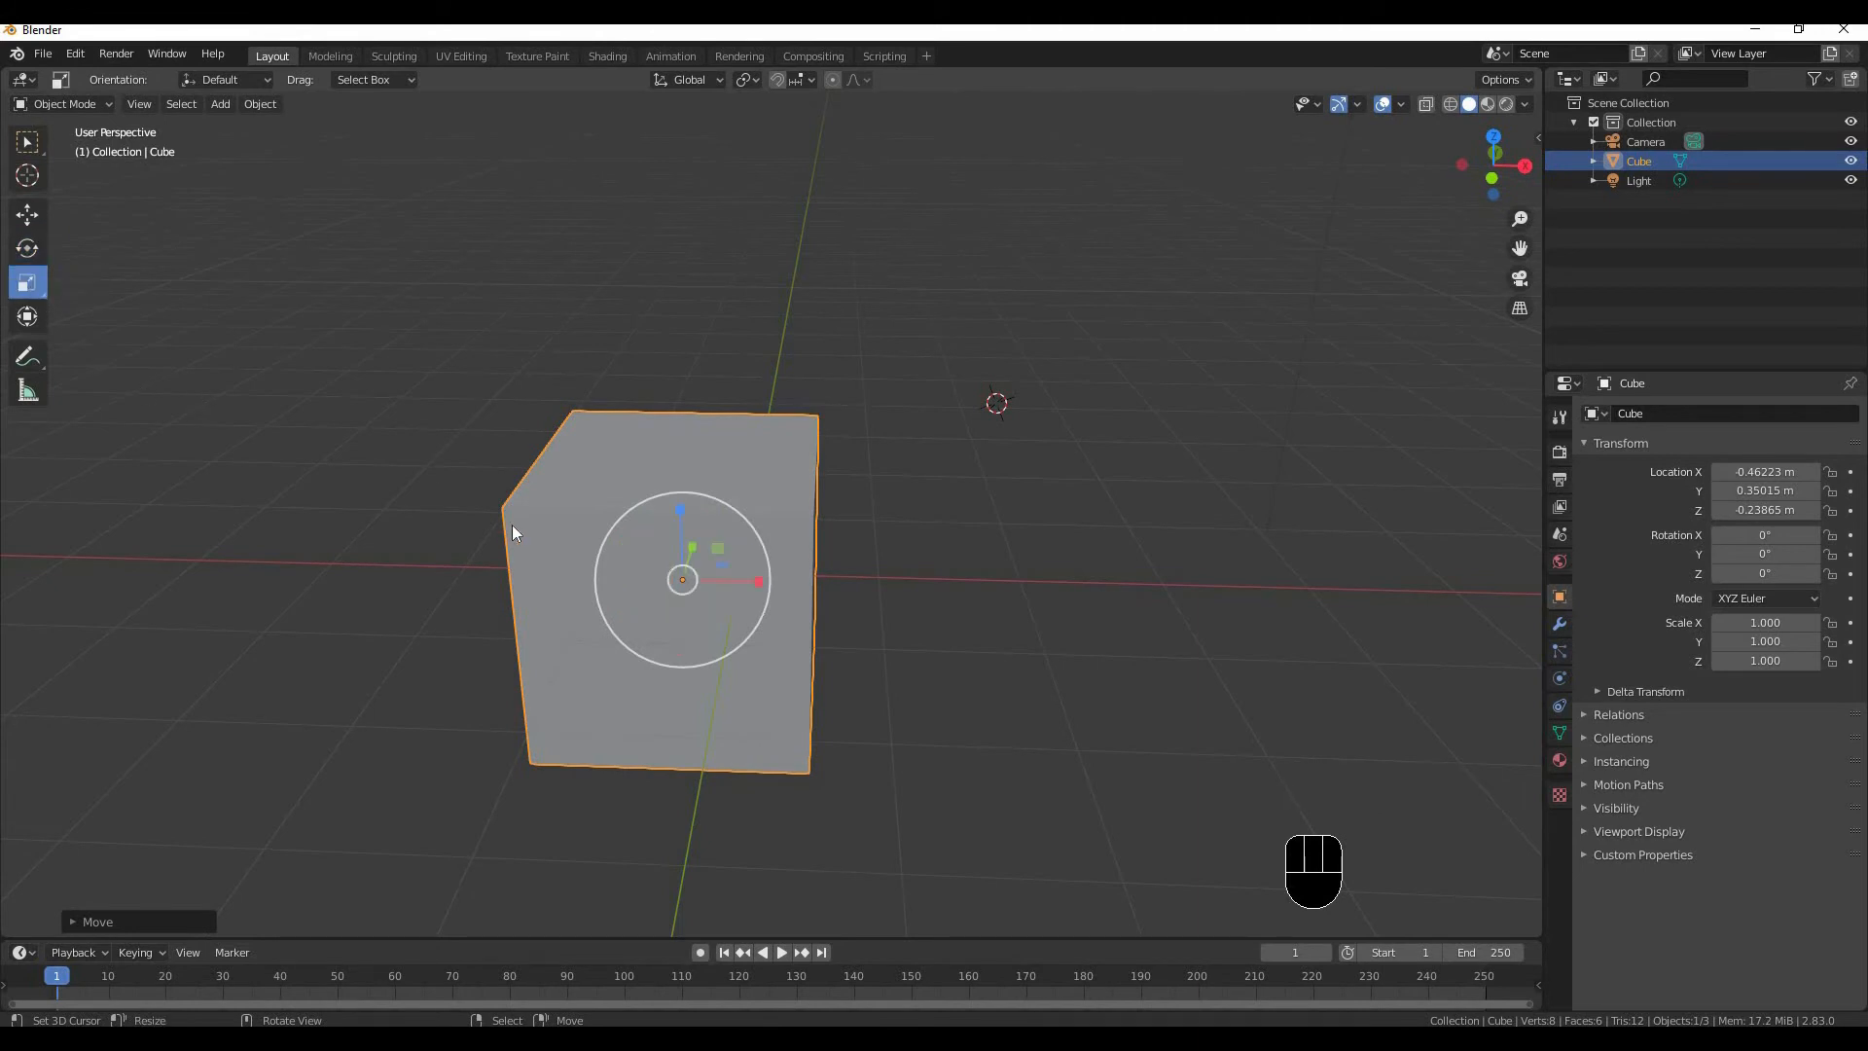
{"action": "middle_click_drag", "start_coordinate": [707, 623], "coordinate": [680, 546]}
{"action": "left_click_drag", "start_coordinate": [710, 509], "coordinate": [1017, 359]}
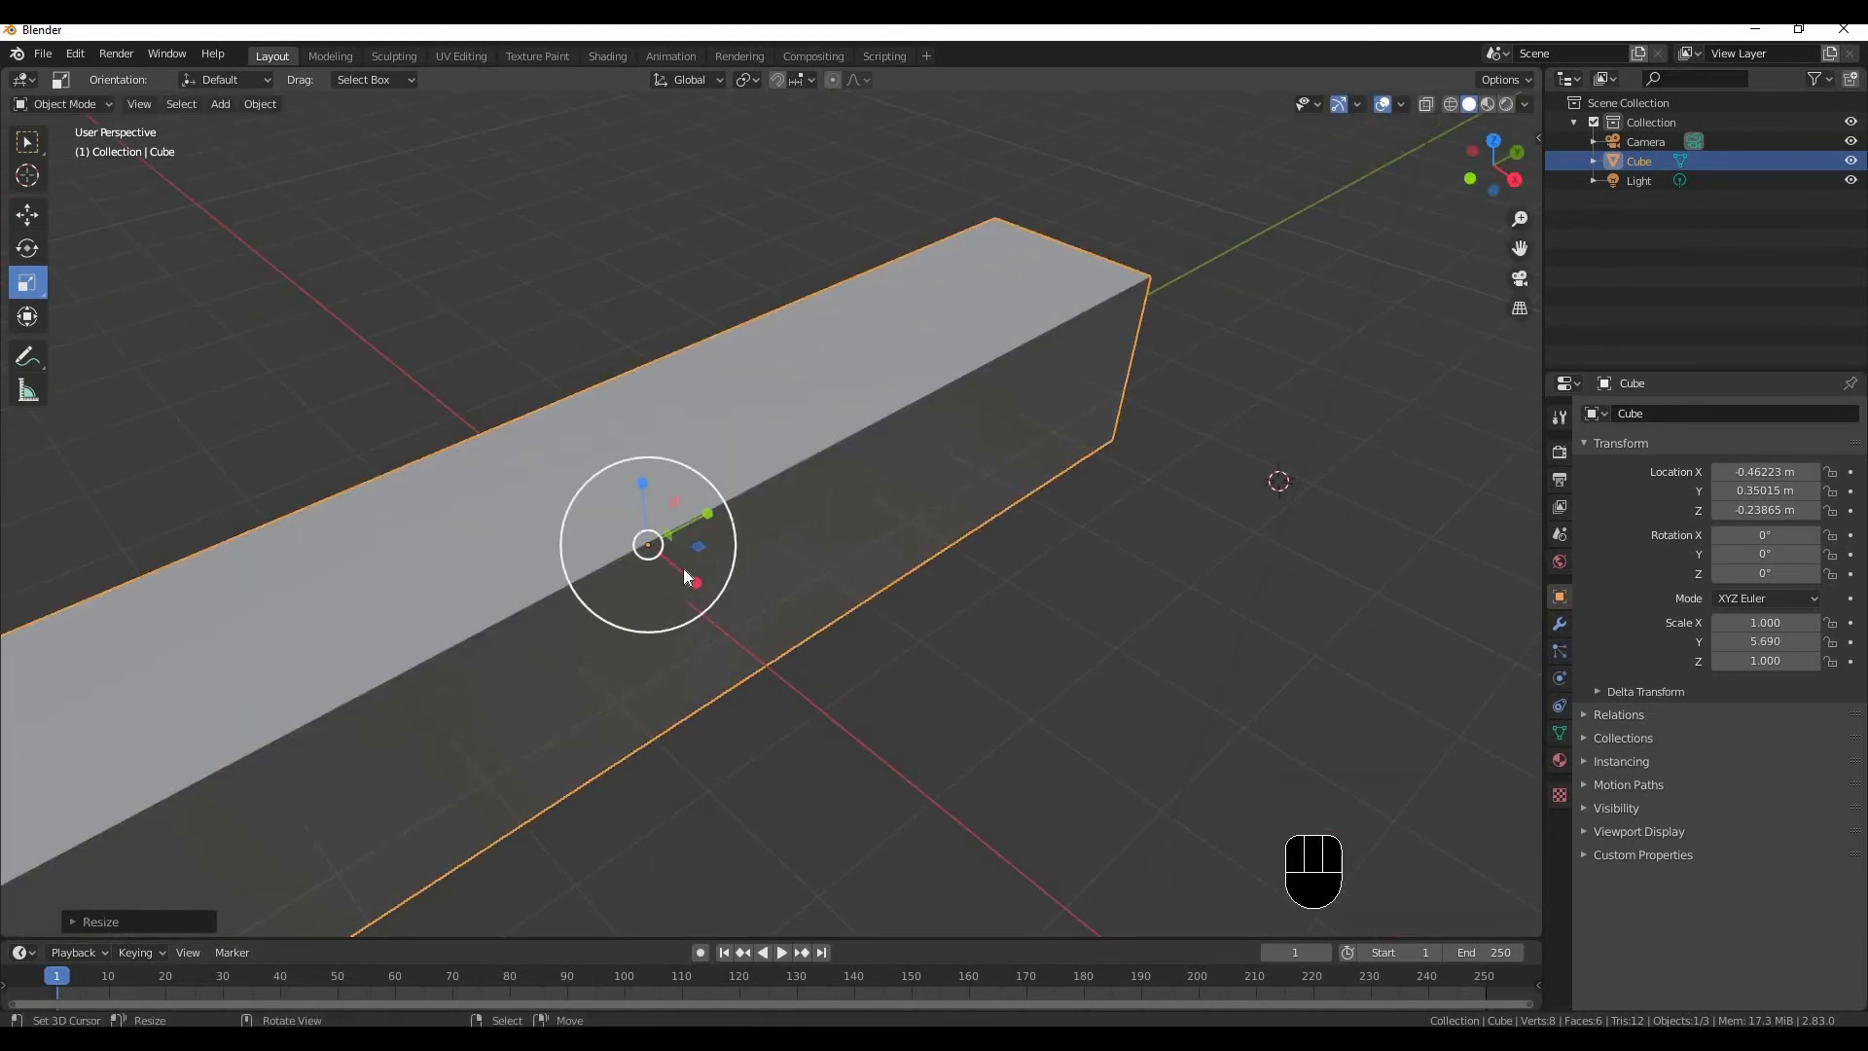
{"action": "left_click_drag", "start_coordinate": [695, 582], "coordinate": [955, 713]}
Scale the flattened block to about 0.81 along the Z axis and 0.87 along the X axis.
{"action": "scroll", "coordinate": [686, 548], "scroll_direction": "down", "scroll_amount": 5}
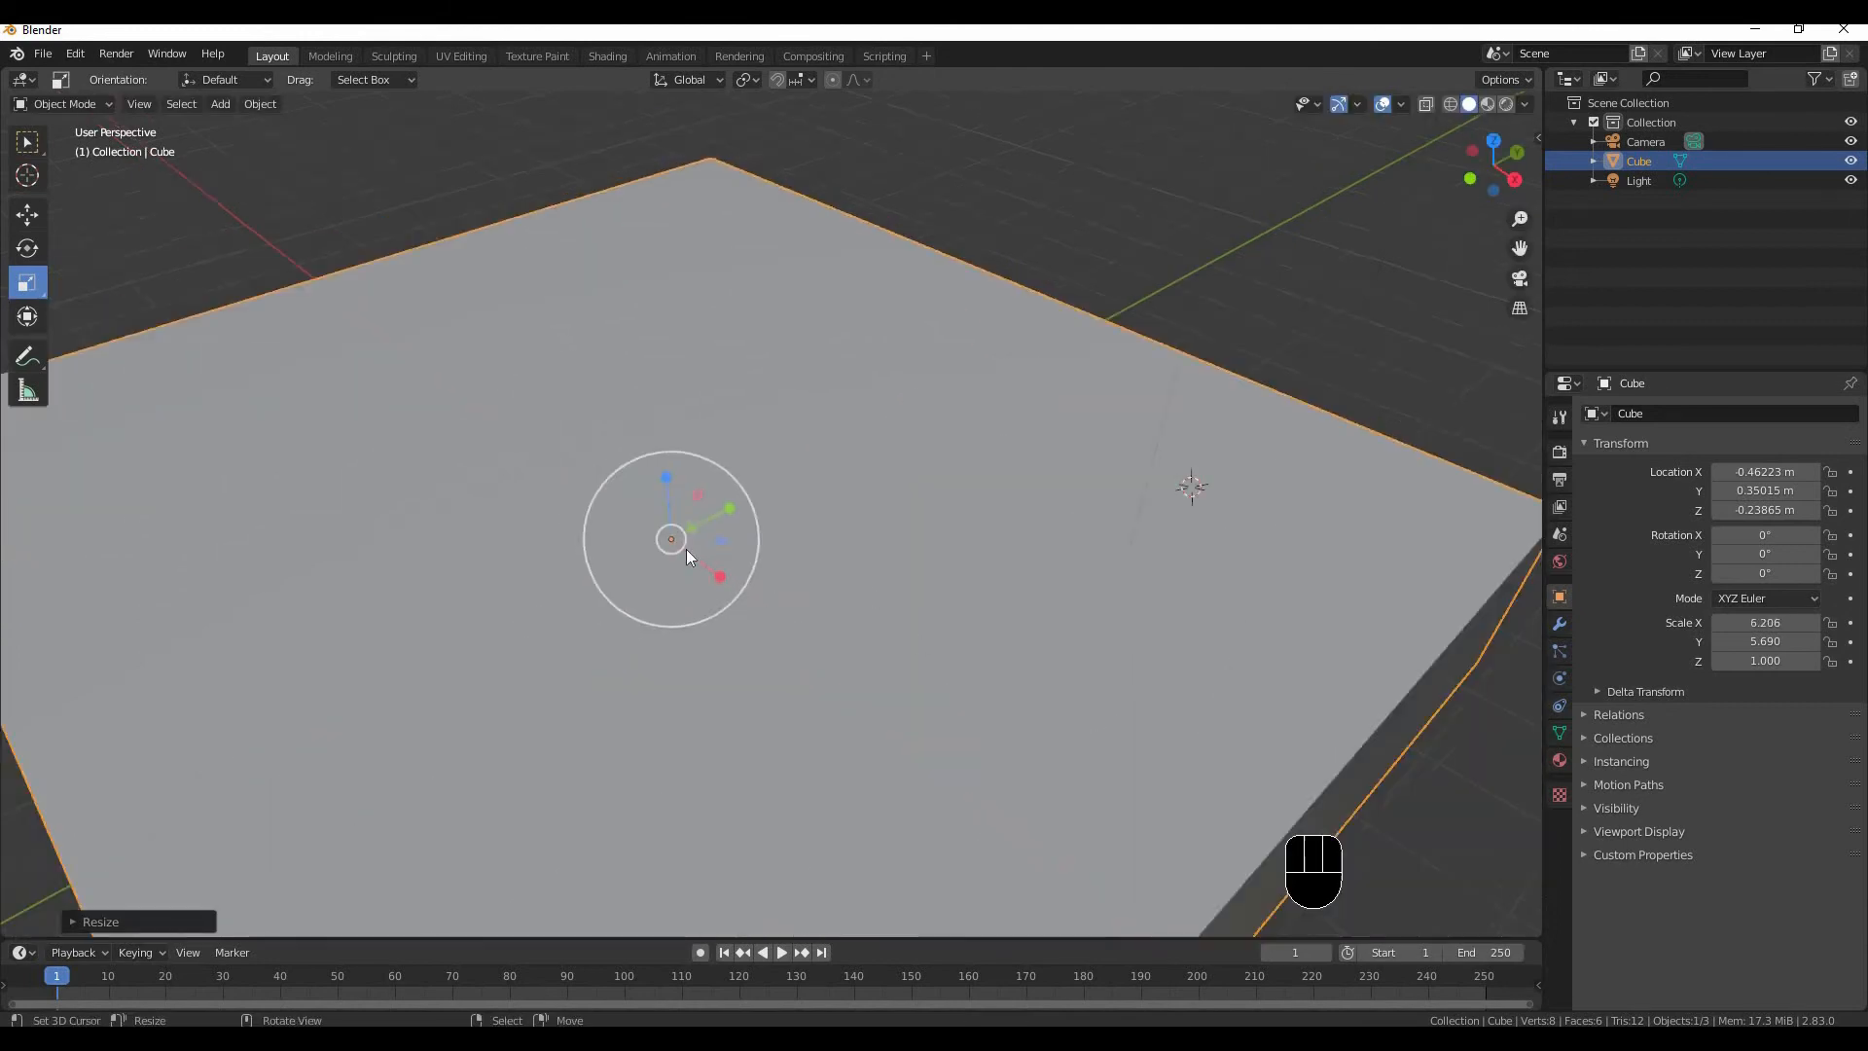
{"action": "middle_click_drag", "start_coordinate": [686, 548], "coordinate": [796, 442]}
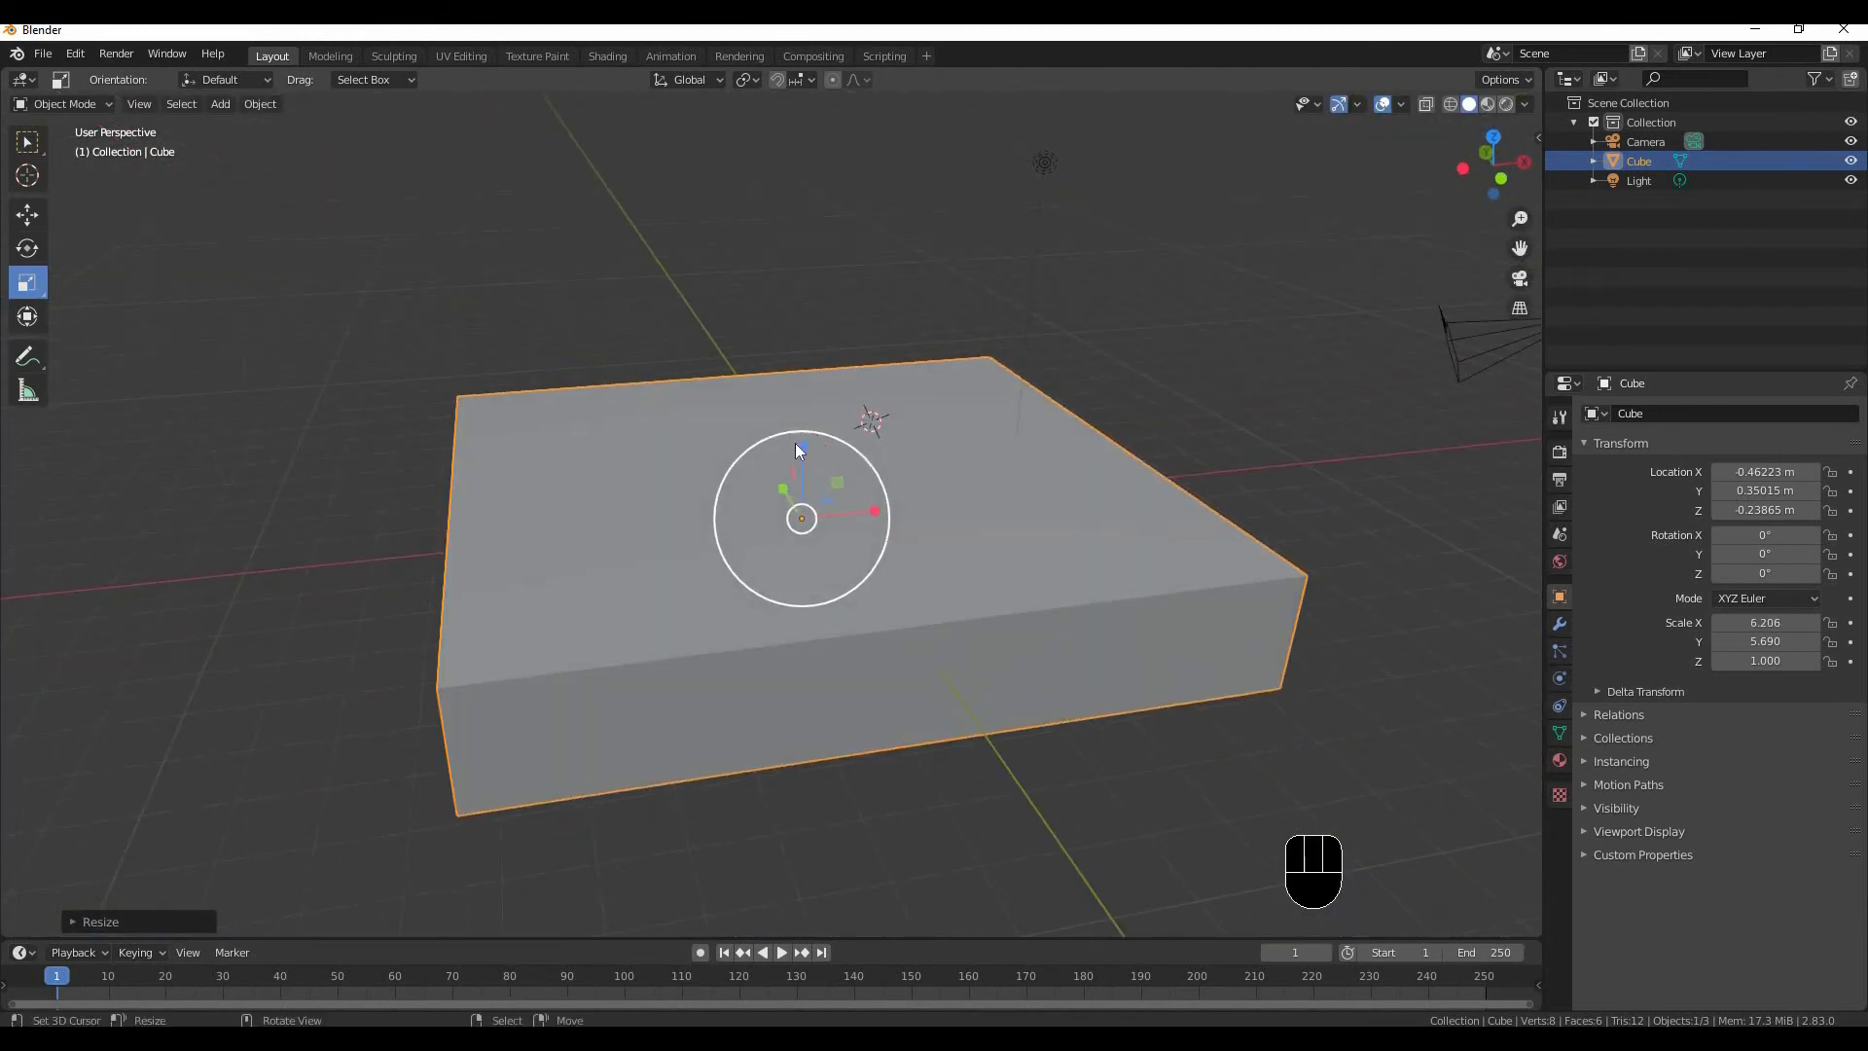
{"action": "left_click_drag", "start_coordinate": [802, 447], "coordinate": [808, 410]}
{"action": "left_click_drag", "start_coordinate": [810, 294], "coordinate": [836, 535]}
{"action": "middle_click_drag", "start_coordinate": [836, 536], "coordinate": [876, 544]}
Scale the block to about 2.41 along the Y axis and about 1.55 along the X axis.
{"action": "key", "text": "s"}
{"action": "key", "text": "y"}
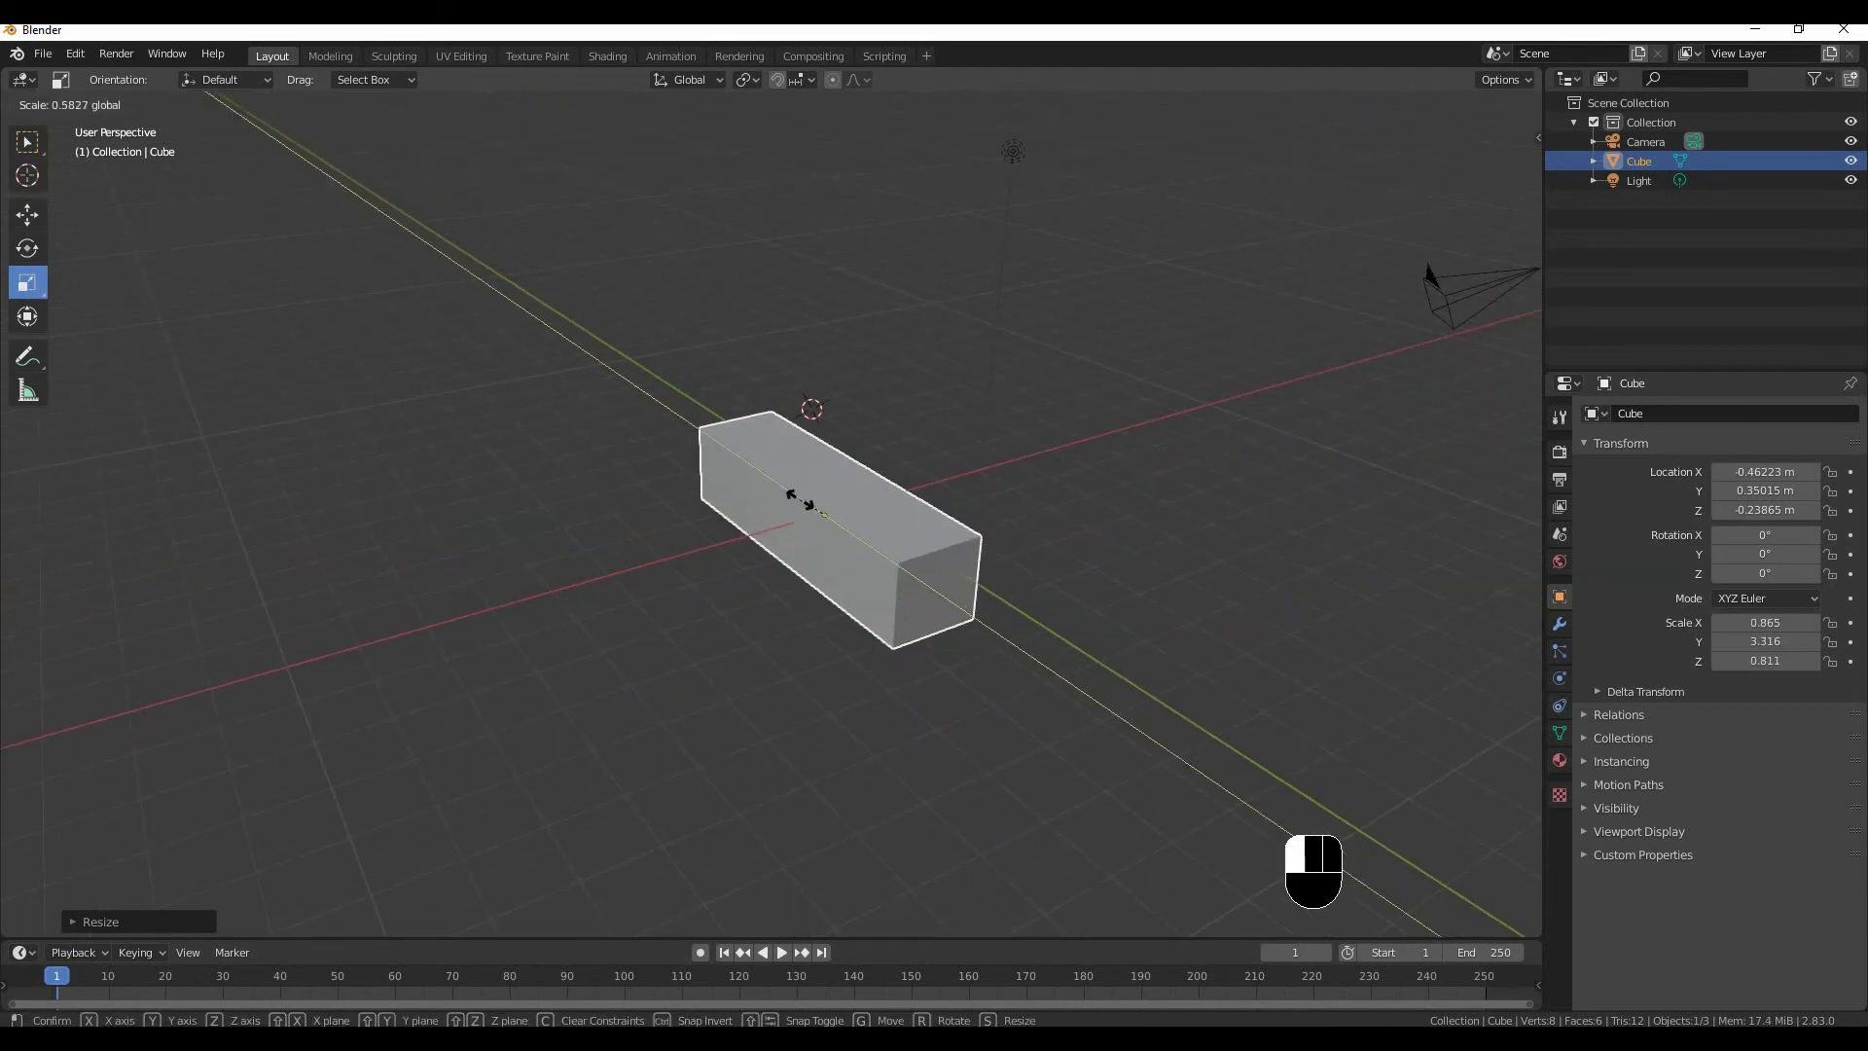
{"action": "left_click", "coordinate": [866, 510]}
{"action": "scroll", "coordinate": [866, 506], "scroll_direction": "up", "scroll_amount": 2}
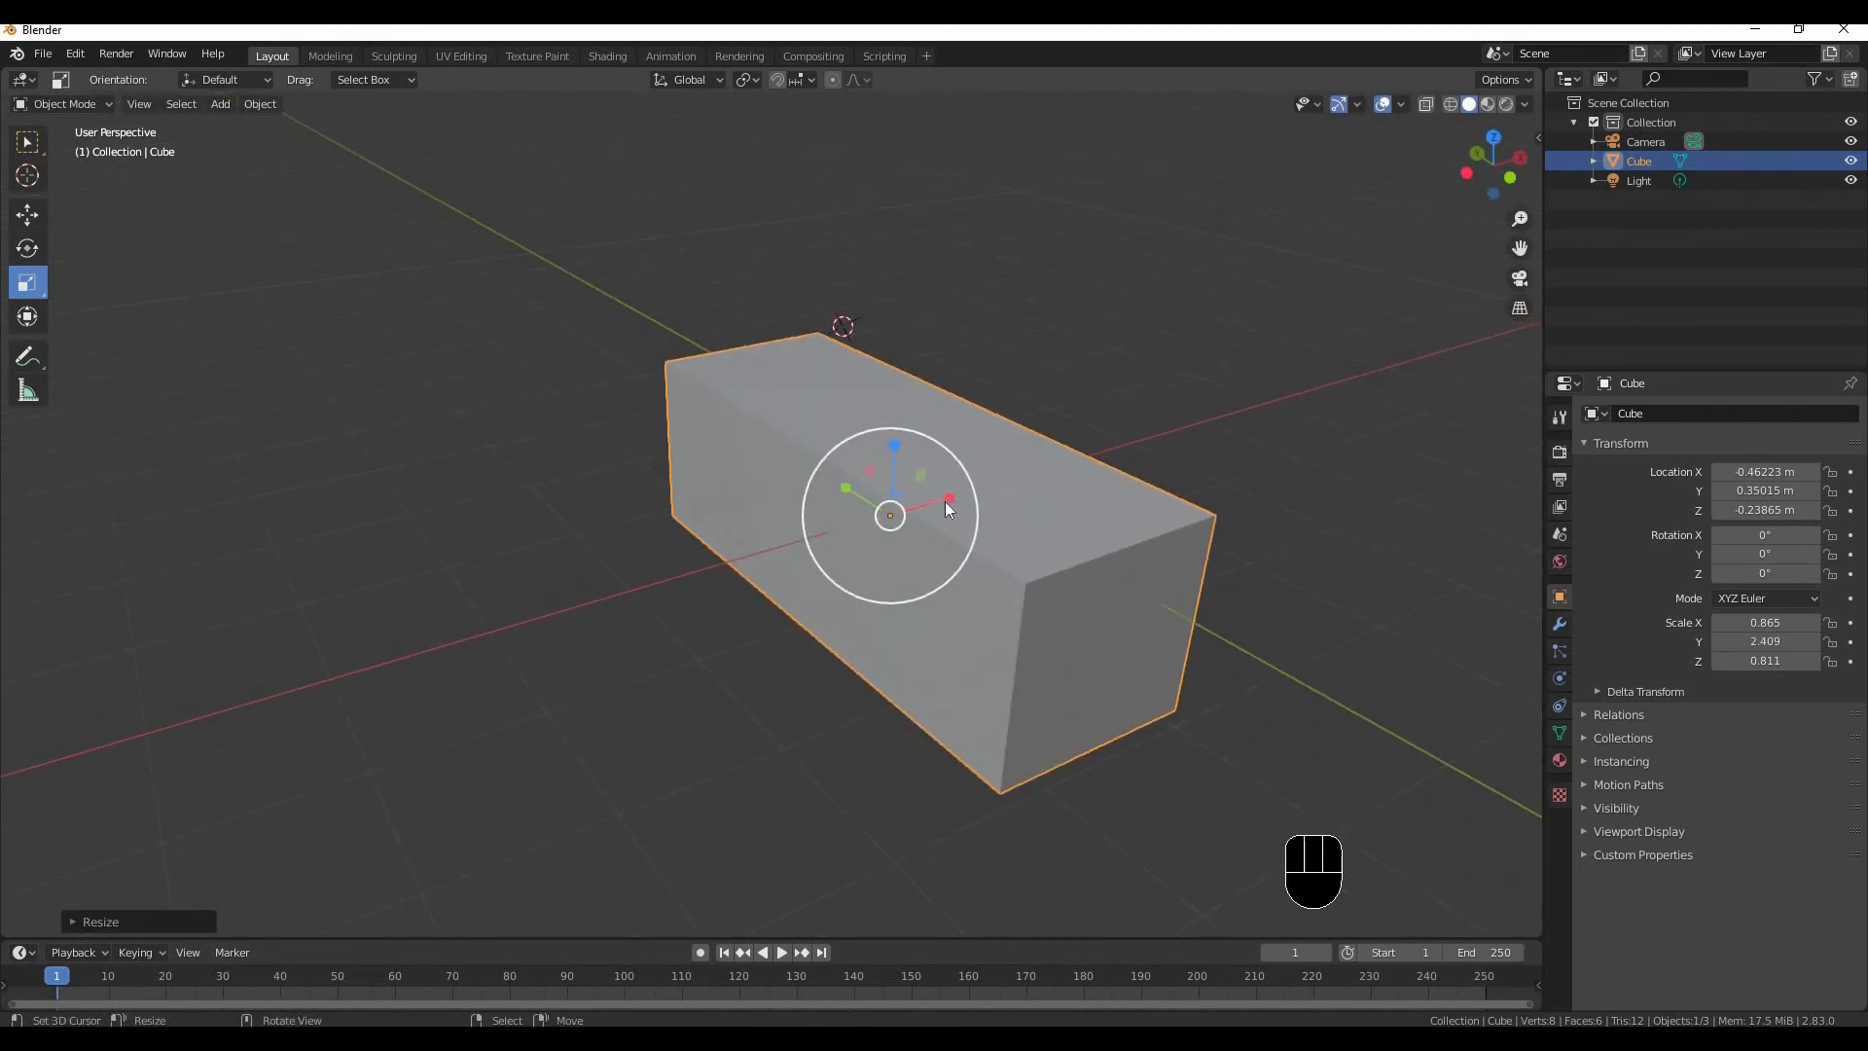
{"action": "left_click_drag", "start_coordinate": [949, 500], "coordinate": [920, 516]}
{"action": "mouse_move", "coordinate": [856, 557]}
{"action": "middle_mouse_down"}
{"action": "mouse_move", "coordinate": [897, 526]}
{"action": "mouse_move", "coordinate": [849, 590]}
{"action": "middle_mouse_up"}
{"action": "left_click_drag", "start_coordinate": [849, 590], "coordinate": [973, 596]}
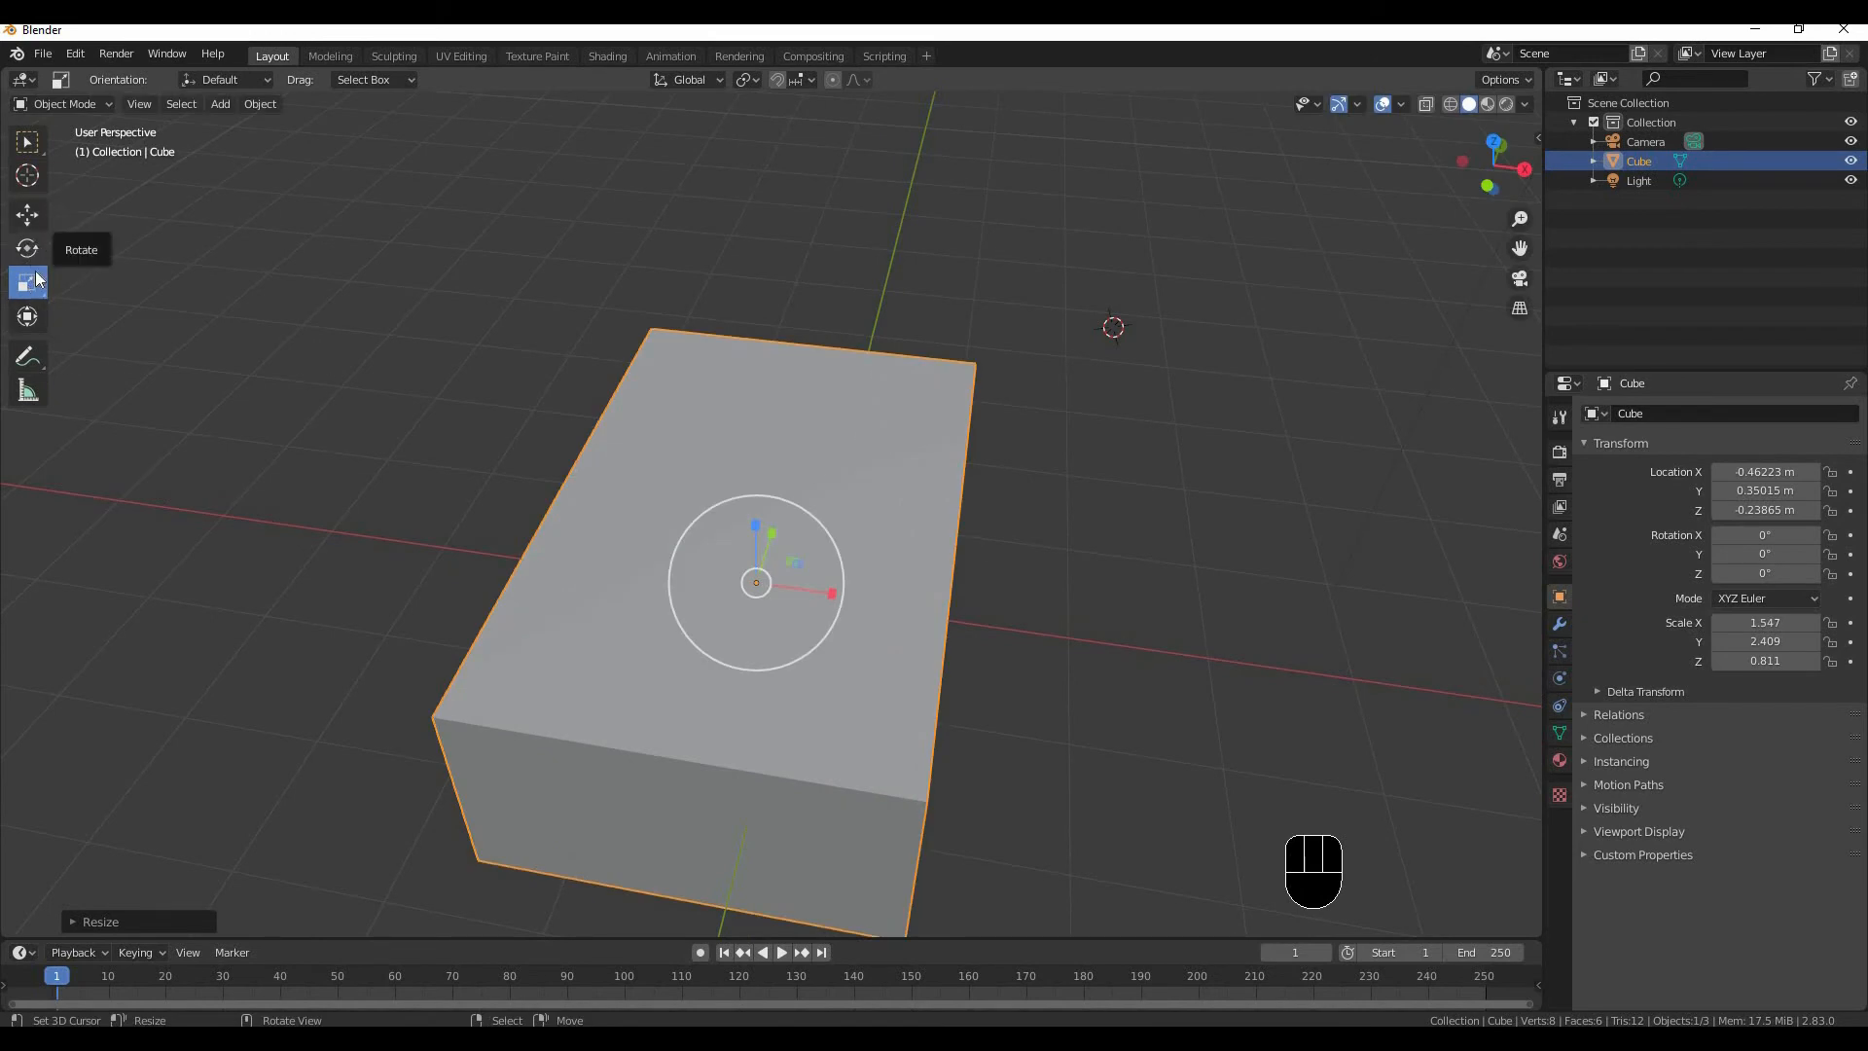
With the Transform tool, rotate the block to about -48.9° around X, scale it to about 4.67 along Y and move it to about Y 1.47 m.
{"action": "left_click", "coordinate": [27, 316]}
{"action": "middle_click_drag", "start_coordinate": [1000, 530], "coordinate": [487, 505]}
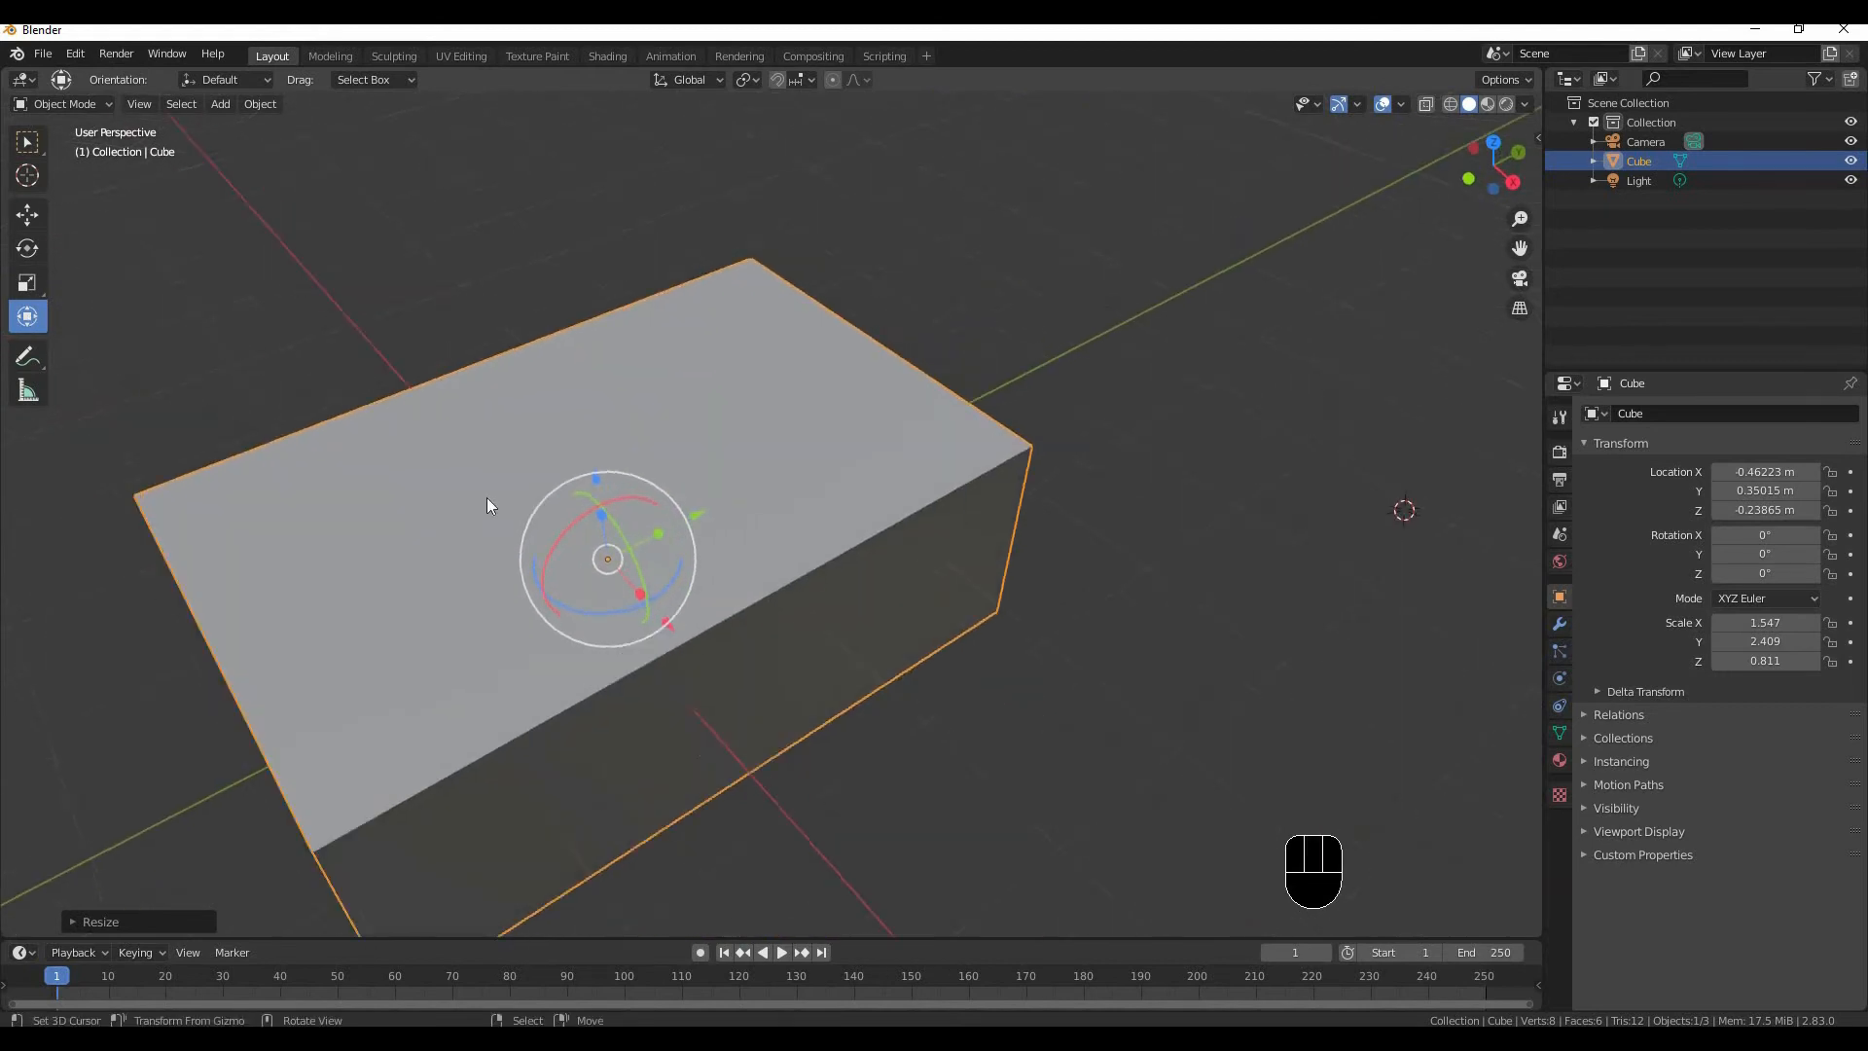
{"action": "scroll", "coordinate": [584, 477], "scroll_direction": "up", "scroll_amount": 3}
{"action": "middle_click_drag", "start_coordinate": [692, 454], "coordinate": [672, 509], "text": "shift"}
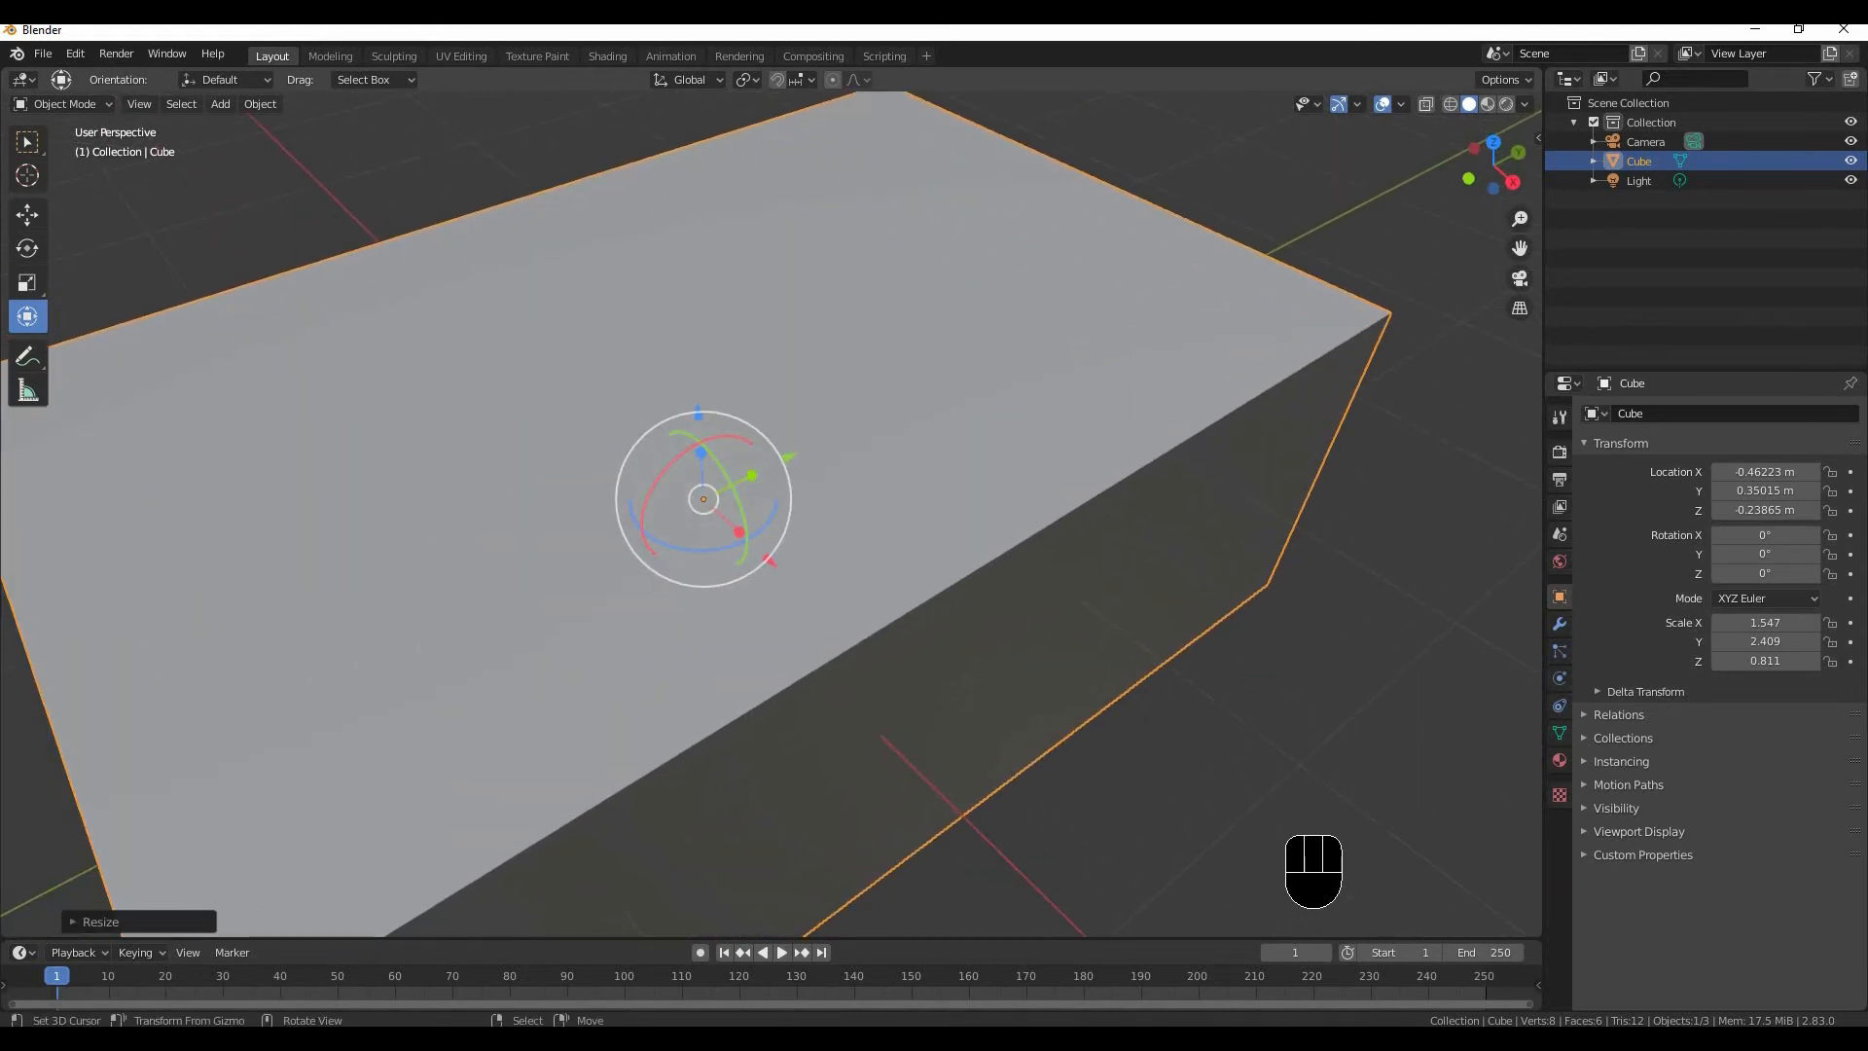
{"action": "left_click_drag", "start_coordinate": [788, 456], "coordinate": [1109, 263]}
{"action": "middle_click_drag", "start_coordinate": [1109, 262], "coordinate": [980, 481]}
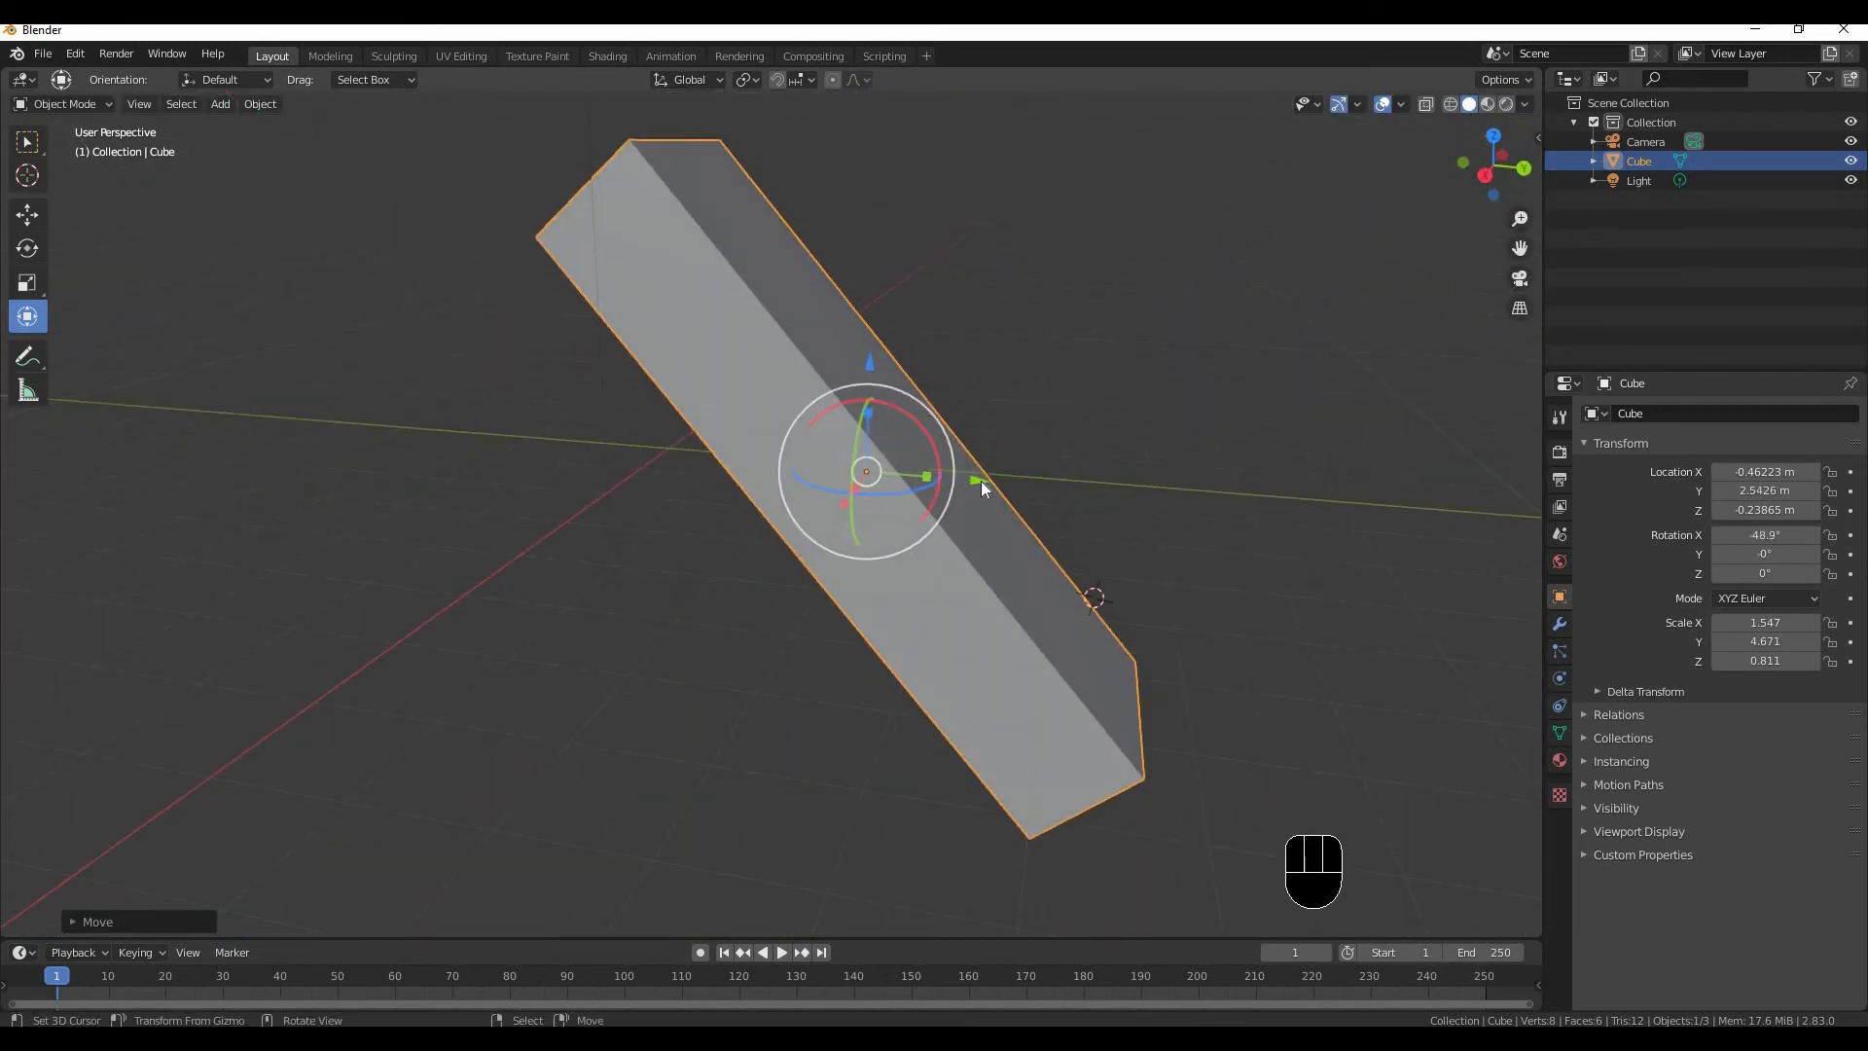
{"action": "left_click_drag", "start_coordinate": [981, 481], "coordinate": [686, 422]}
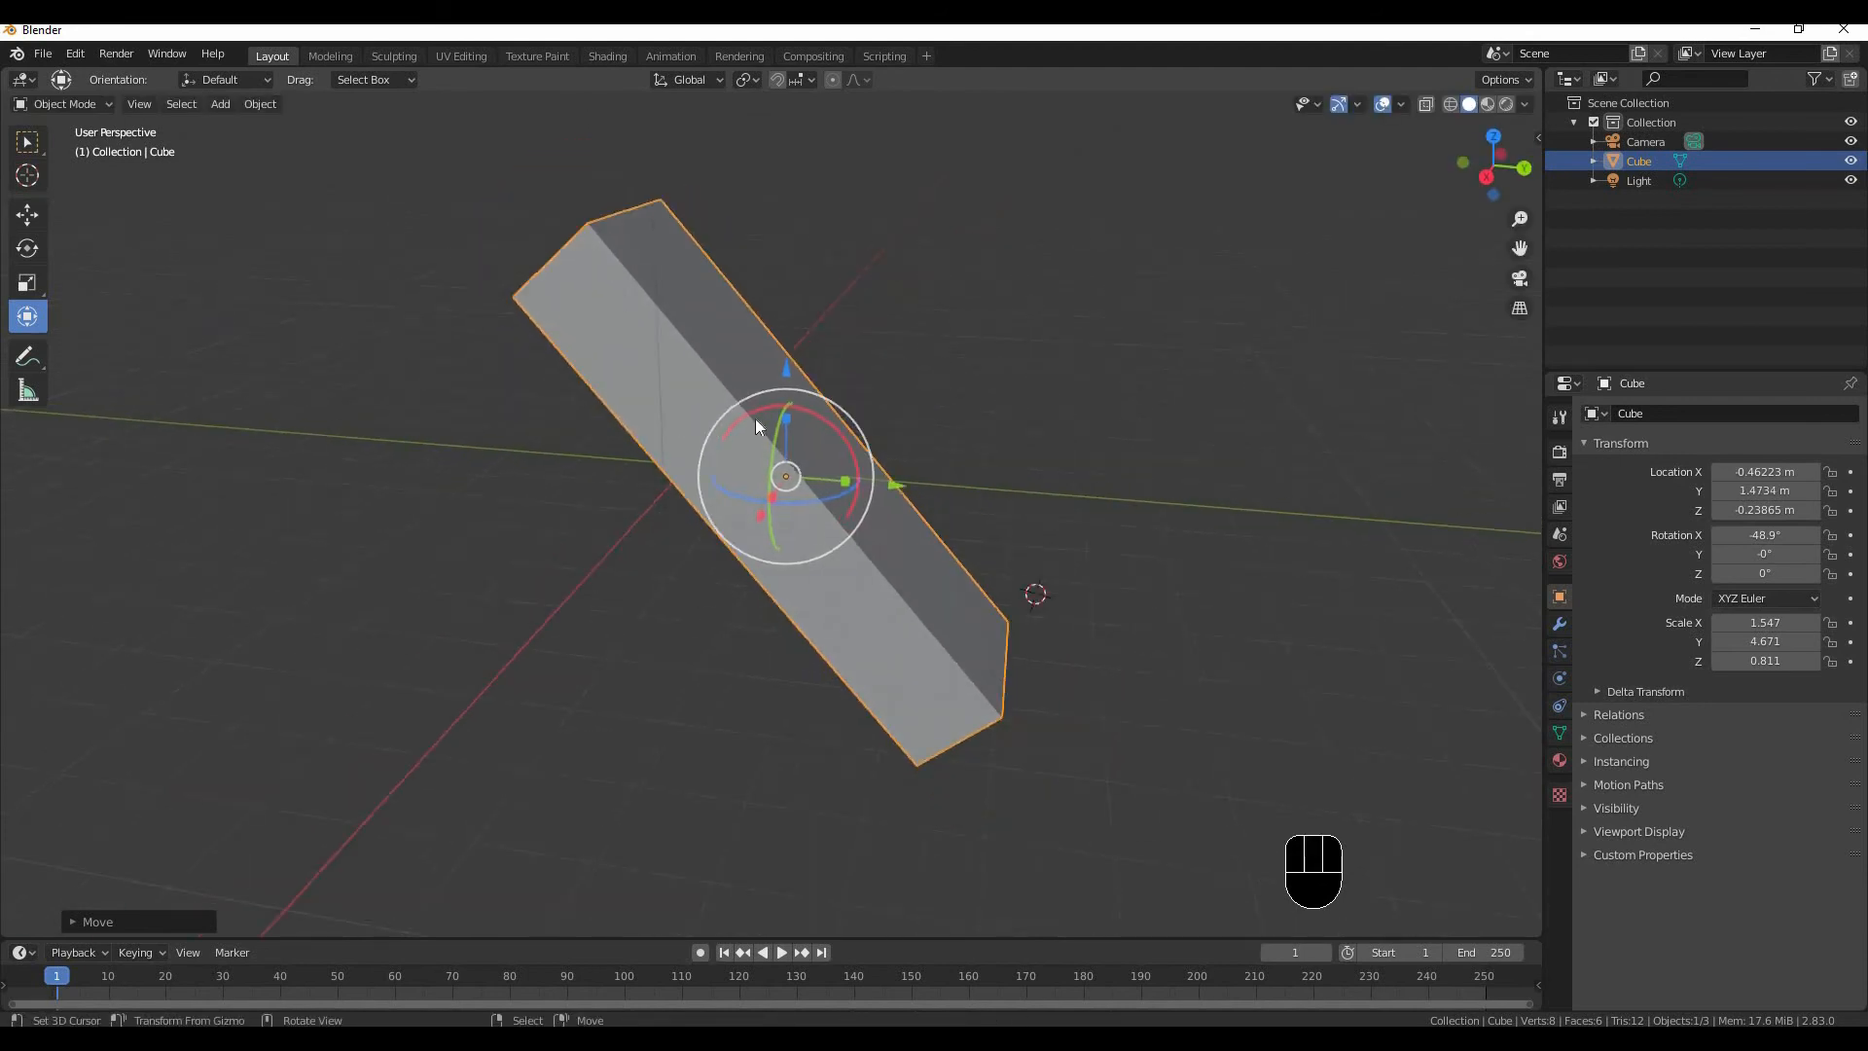
{"action": "middle_click_drag", "start_coordinate": [757, 424], "coordinate": [652, 407]}
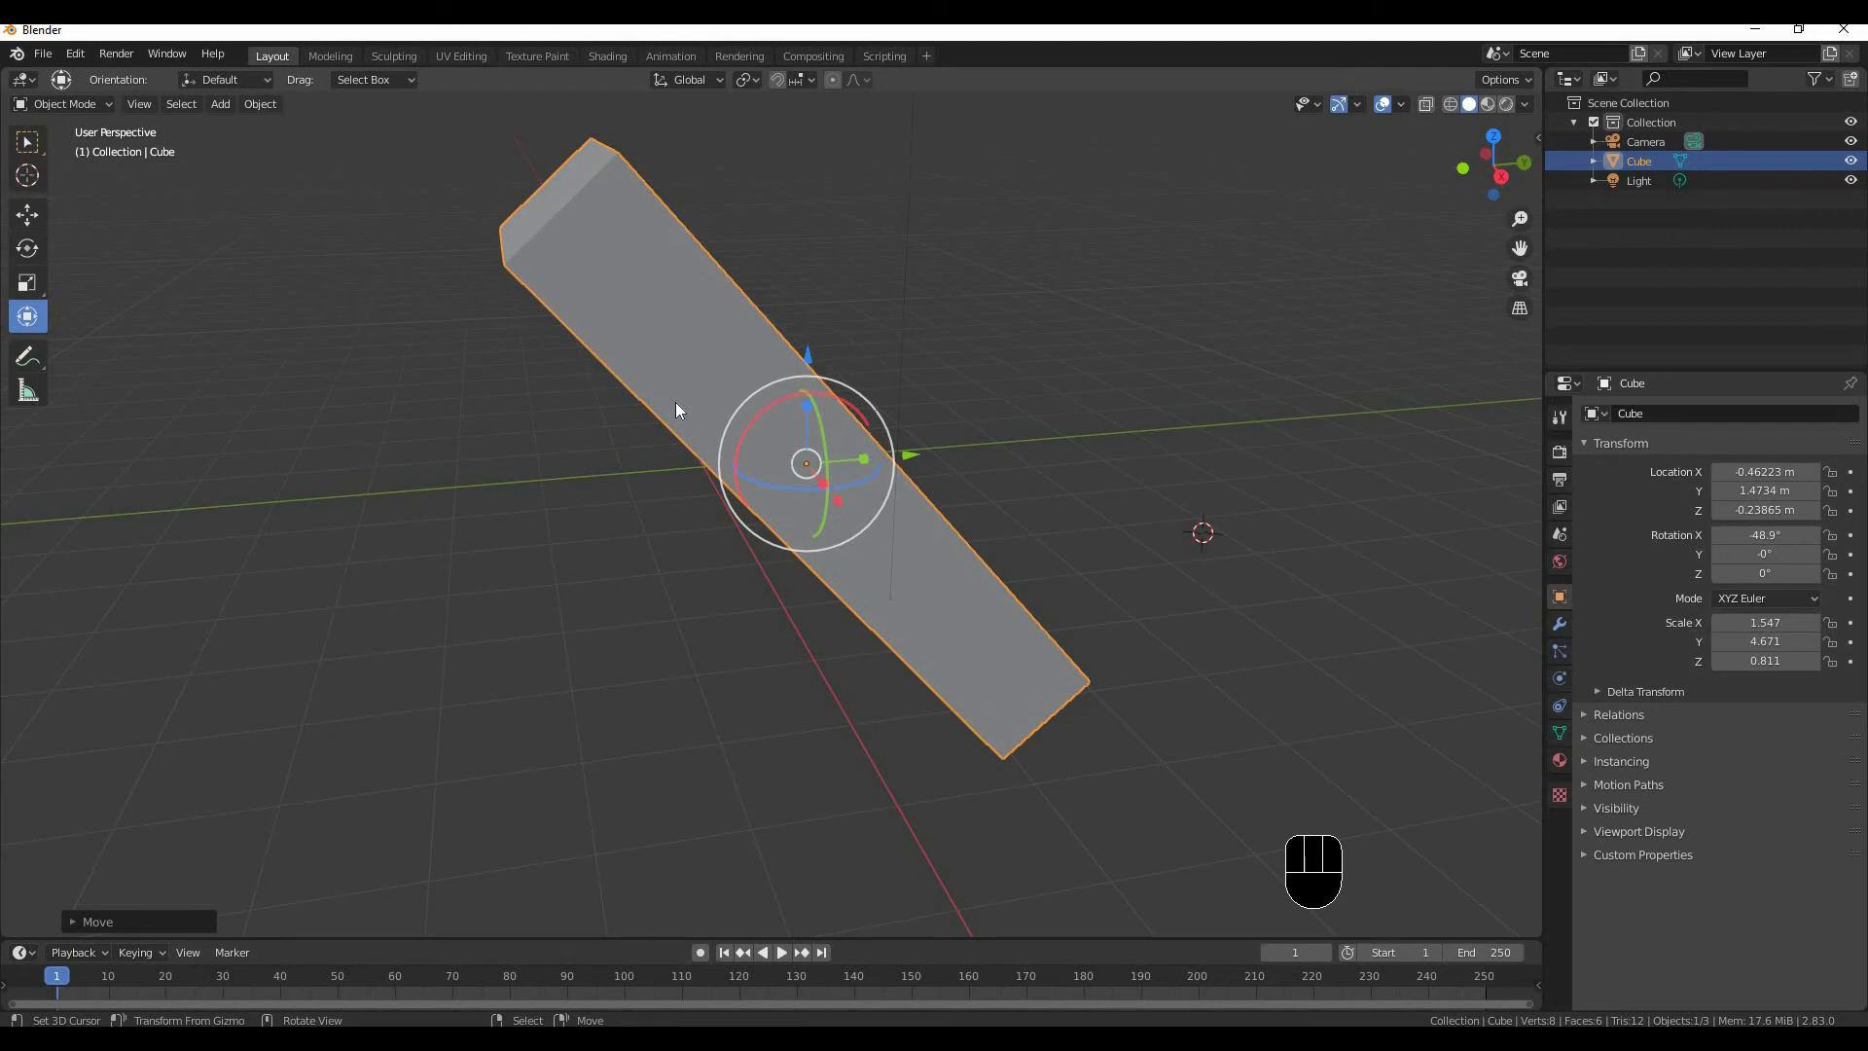
Delete the stretched cube and add a new cube mesh at the 3D cursor.
{"action": "key", "text": "Delete"}
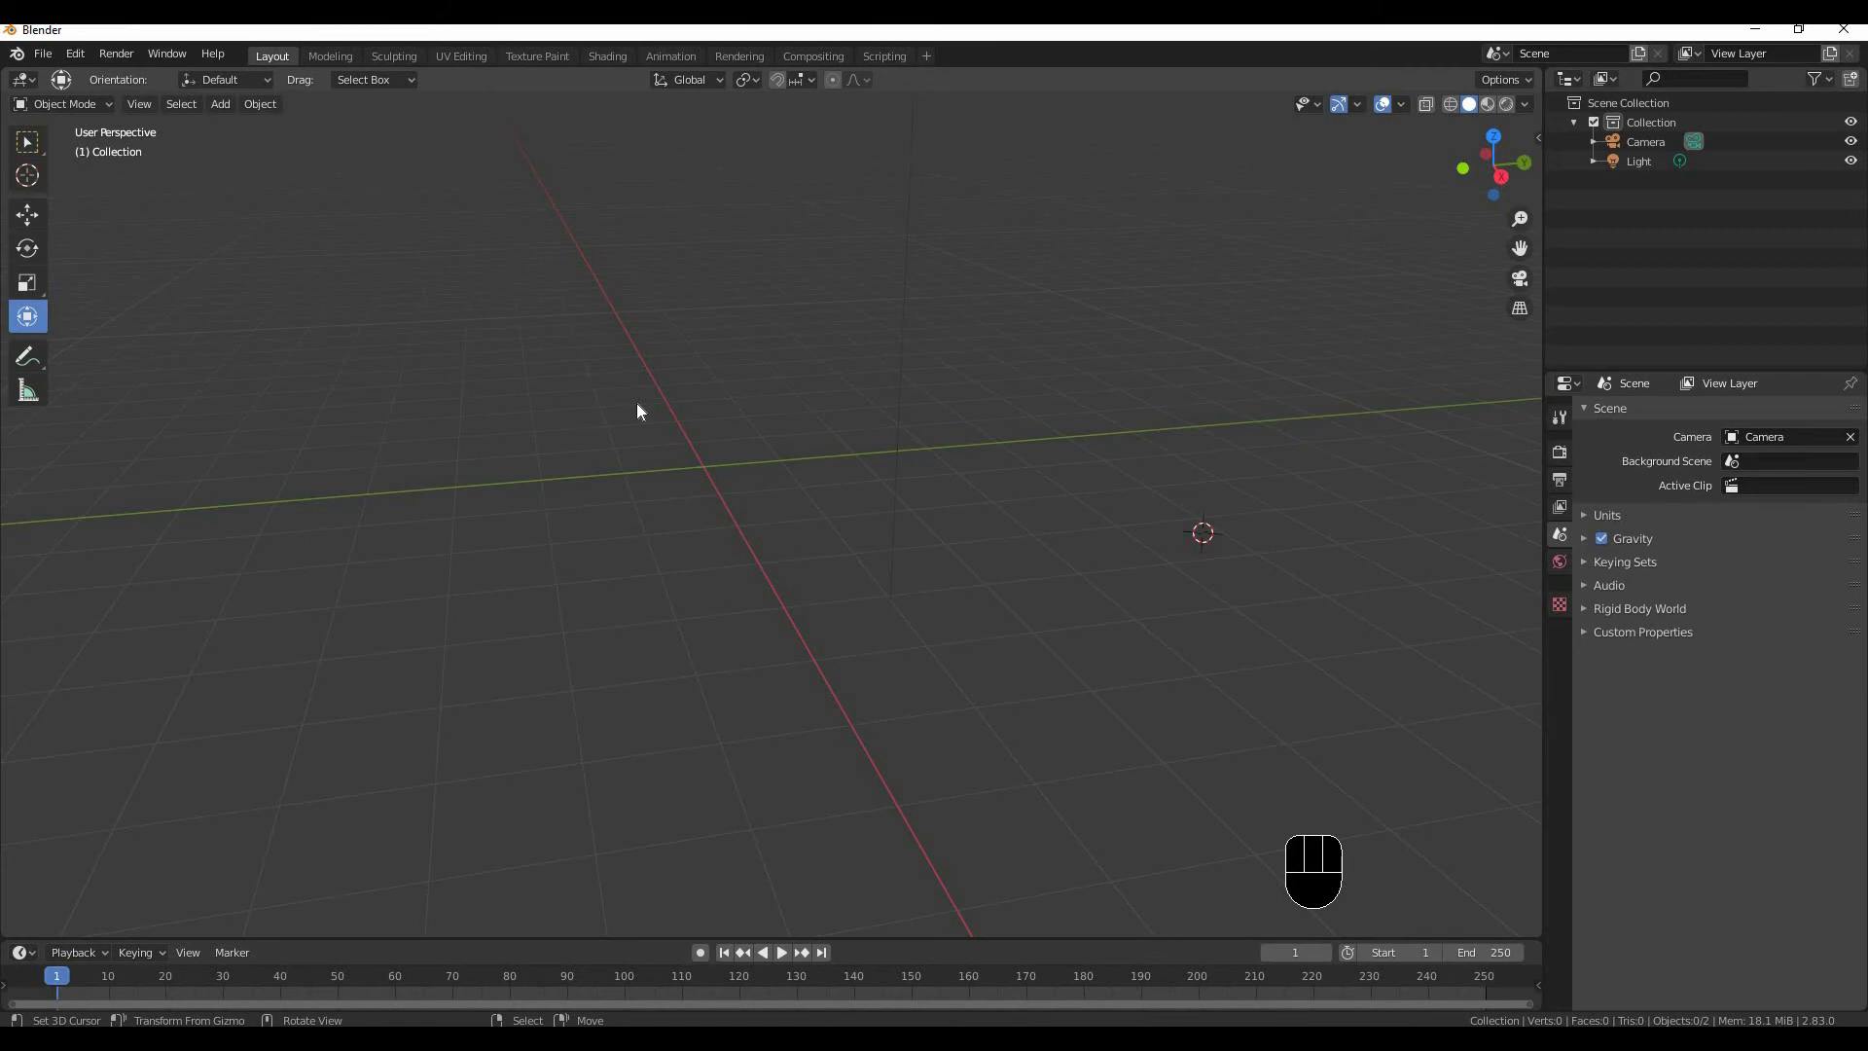
{"action": "key", "text": "shift+a"}
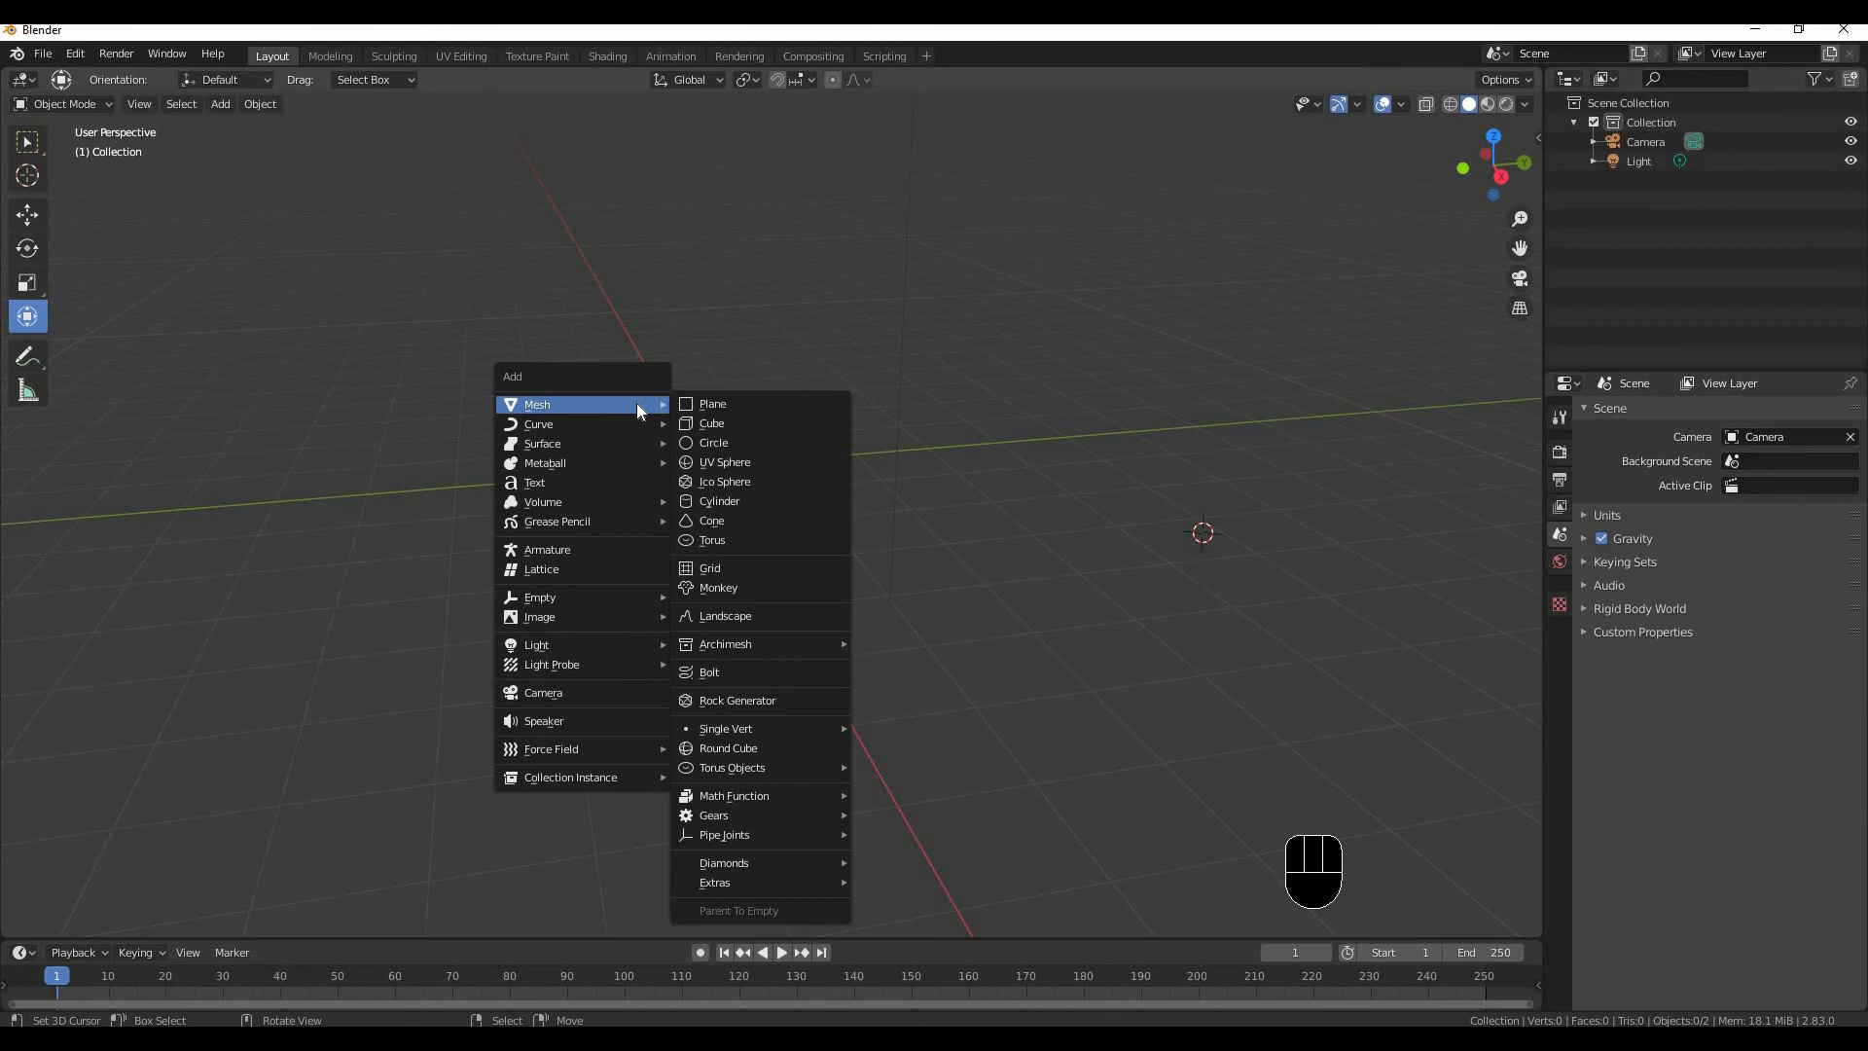
{"action": "left_click", "coordinate": [711, 424]}
Move the new cube along its axes to about X -0.56 m and Y 0.52 m, near the world origin.
{"action": "left_click_drag", "start_coordinate": [1300, 524], "coordinate": [696, 496]}
{"action": "middle_click_drag", "start_coordinate": [668, 456], "coordinate": [897, 488]}
{"action": "left_click_drag", "start_coordinate": [907, 476], "coordinate": [874, 478]}
{"action": "middle_click_drag", "start_coordinate": [827, 535], "coordinate": [894, 555]}
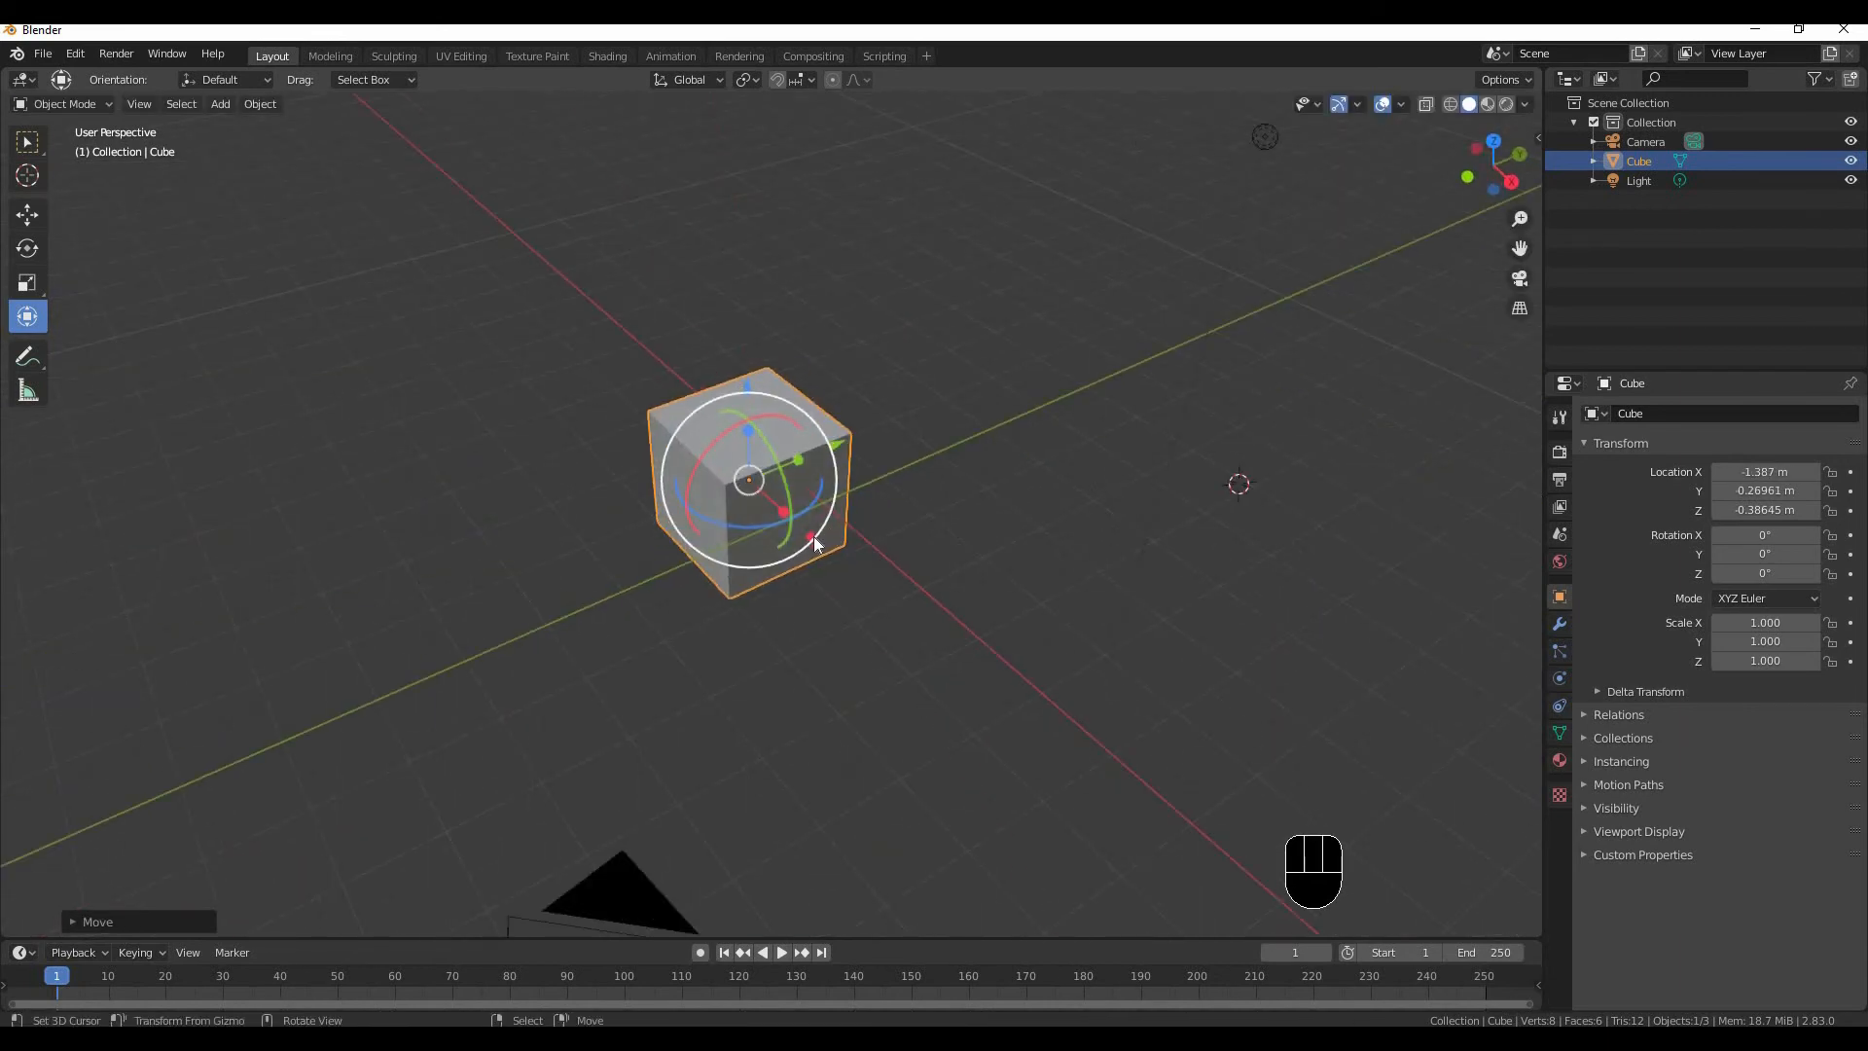
{"action": "left_click_drag", "start_coordinate": [832, 545], "coordinate": [982, 515]}
{"action": "middle_click_drag", "start_coordinate": [983, 515], "coordinate": [901, 510]}
In the front orthographic view, move the cube to about X 0.11 m and Z 1.00 m so it rests on the X axis line.
{"action": "key", "text": "KP_1"}
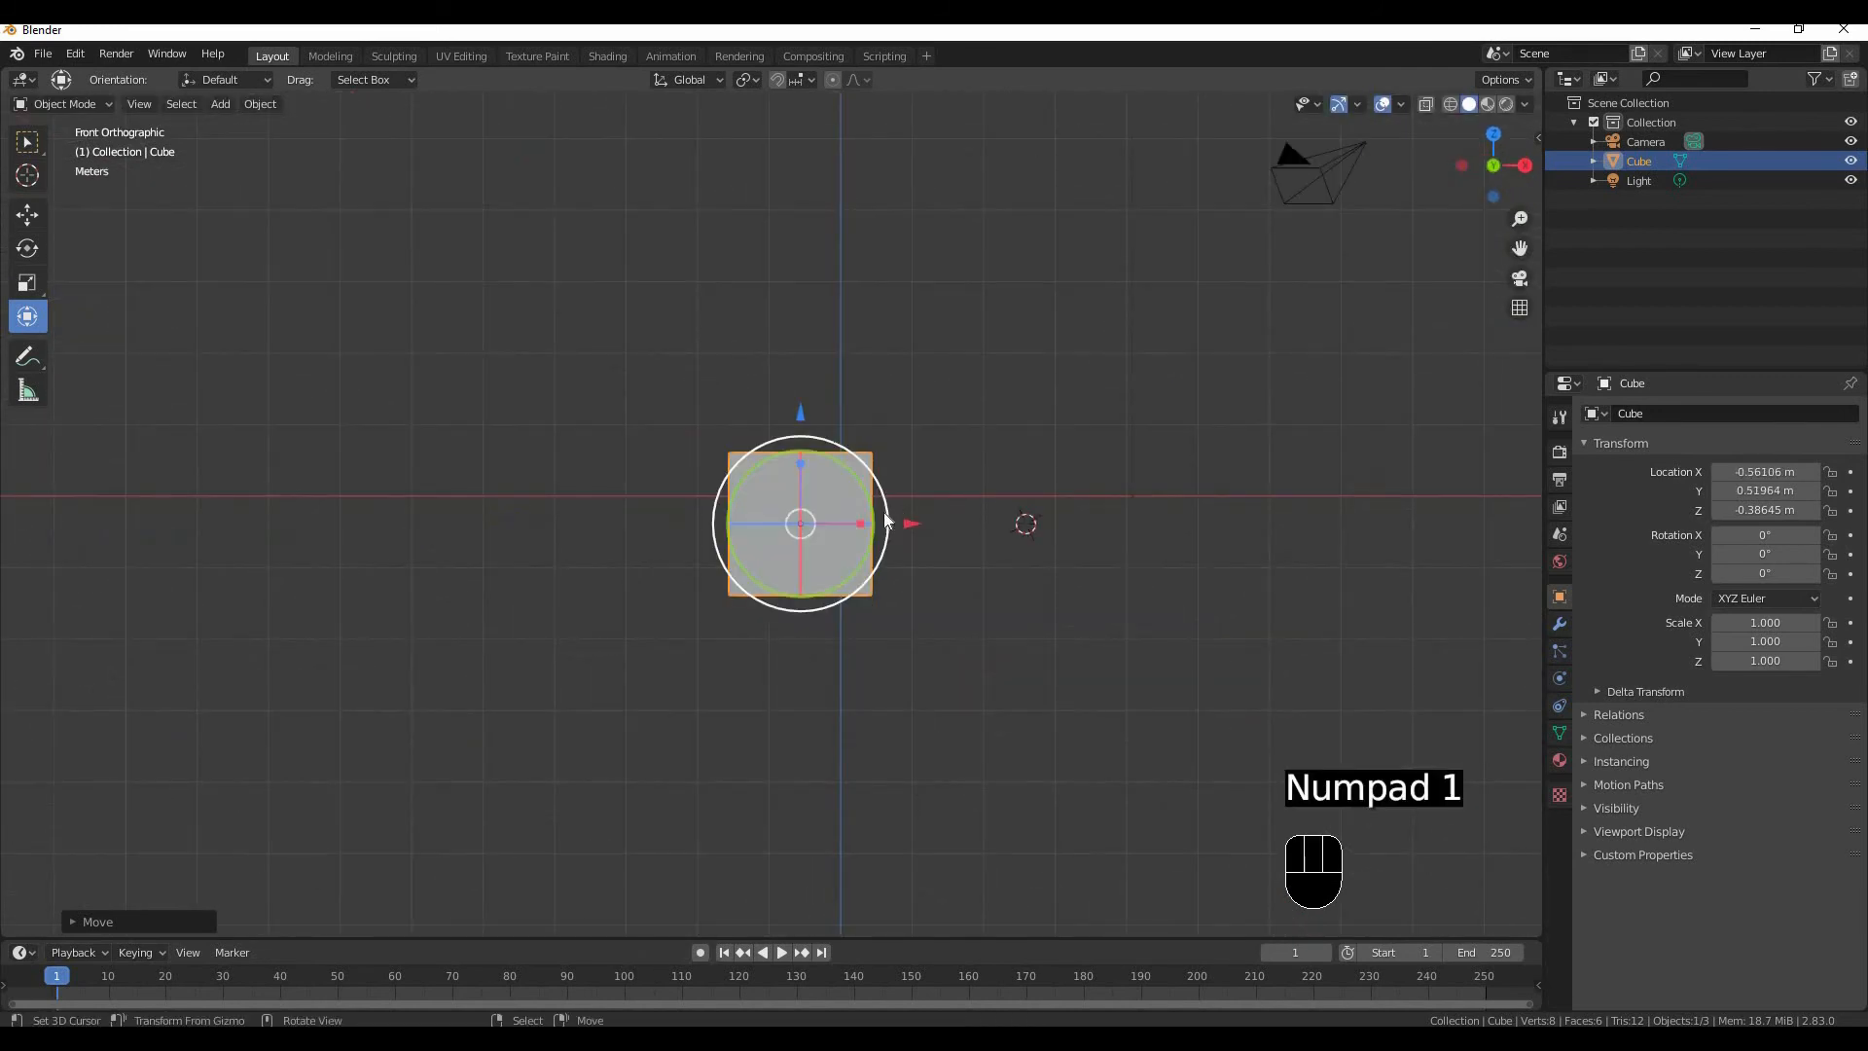
{"action": "key", "text": "g"}
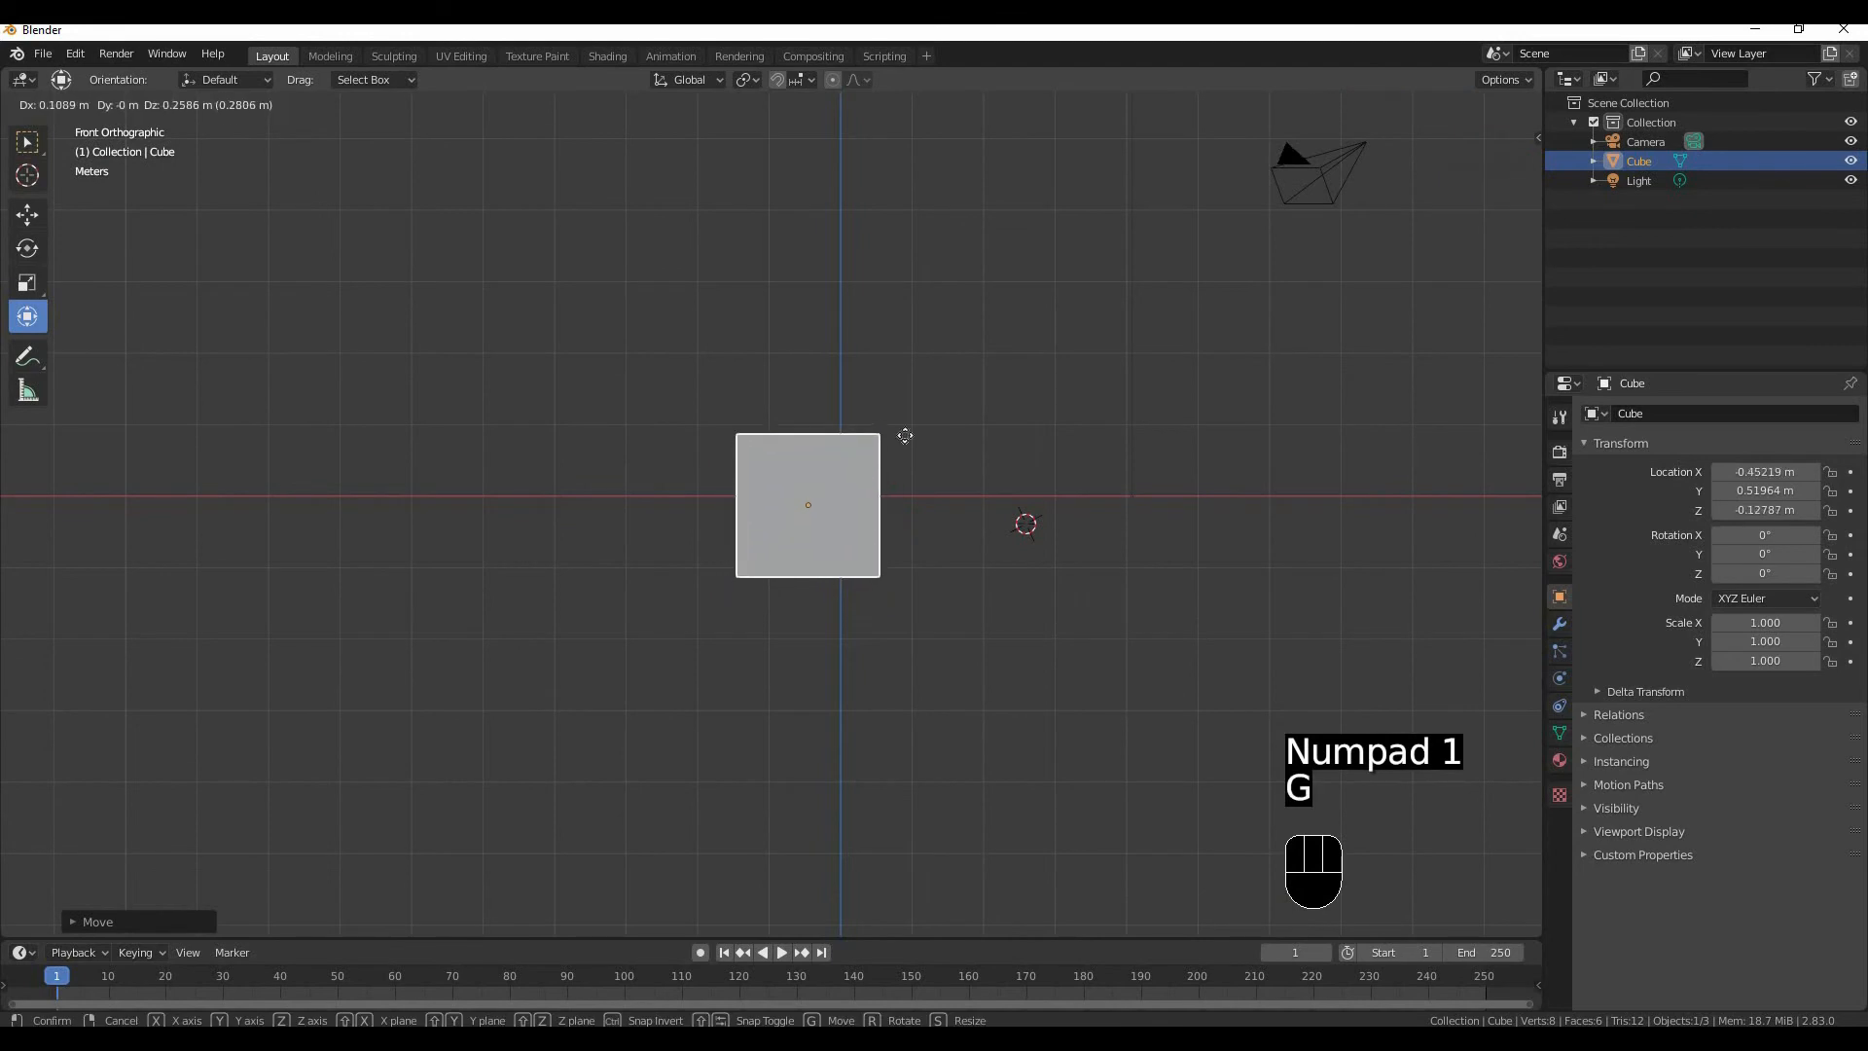
{"action": "left_click", "coordinate": [915, 412]}
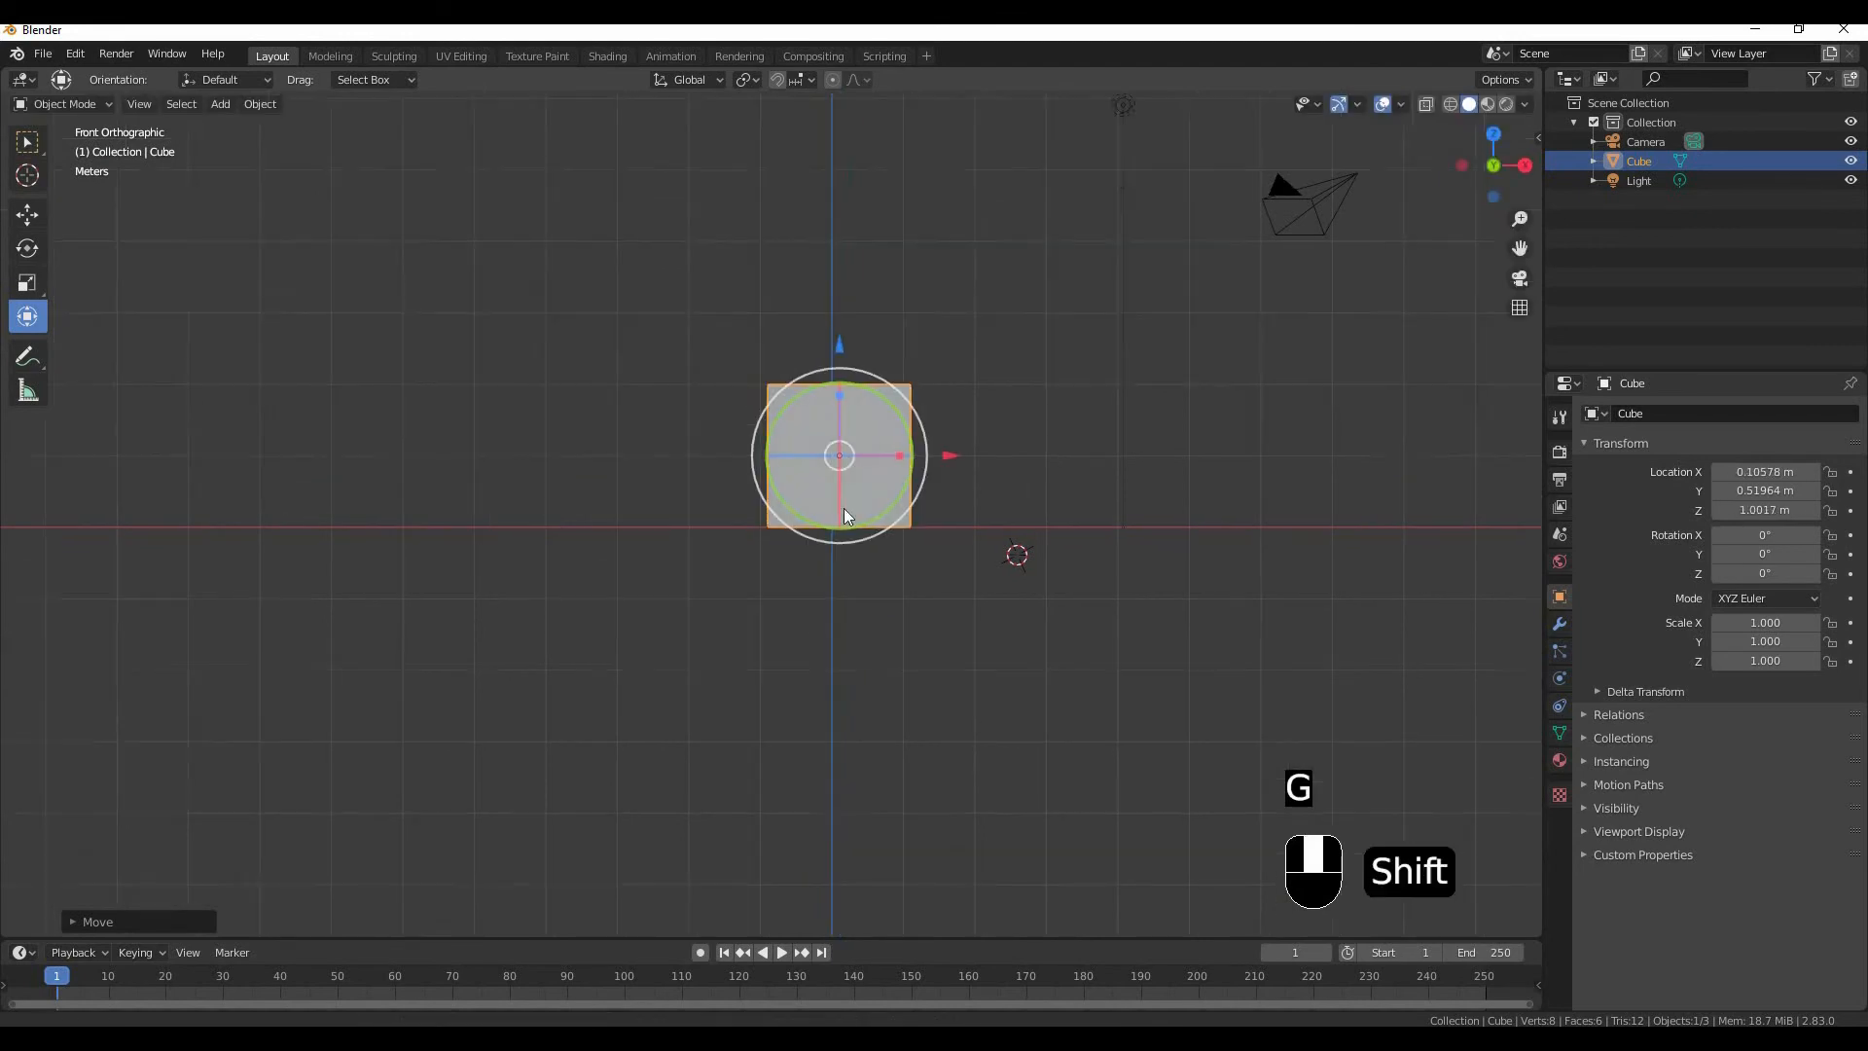
Add a plane mesh and move it along the X axis to about -8.31 m.
{"action": "mouse_move", "coordinate": [844, 508]}
{"action": "middle_mouse_down"}
{"action": "mouse_move", "coordinate": [763, 436]}
{"action": "mouse_move", "coordinate": [887, 549]}
{"action": "mouse_move", "coordinate": [860, 520]}
{"action": "mouse_move", "coordinate": [815, 522]}
{"action": "middle_mouse_up"}
{"action": "key", "text": "shift+a"}
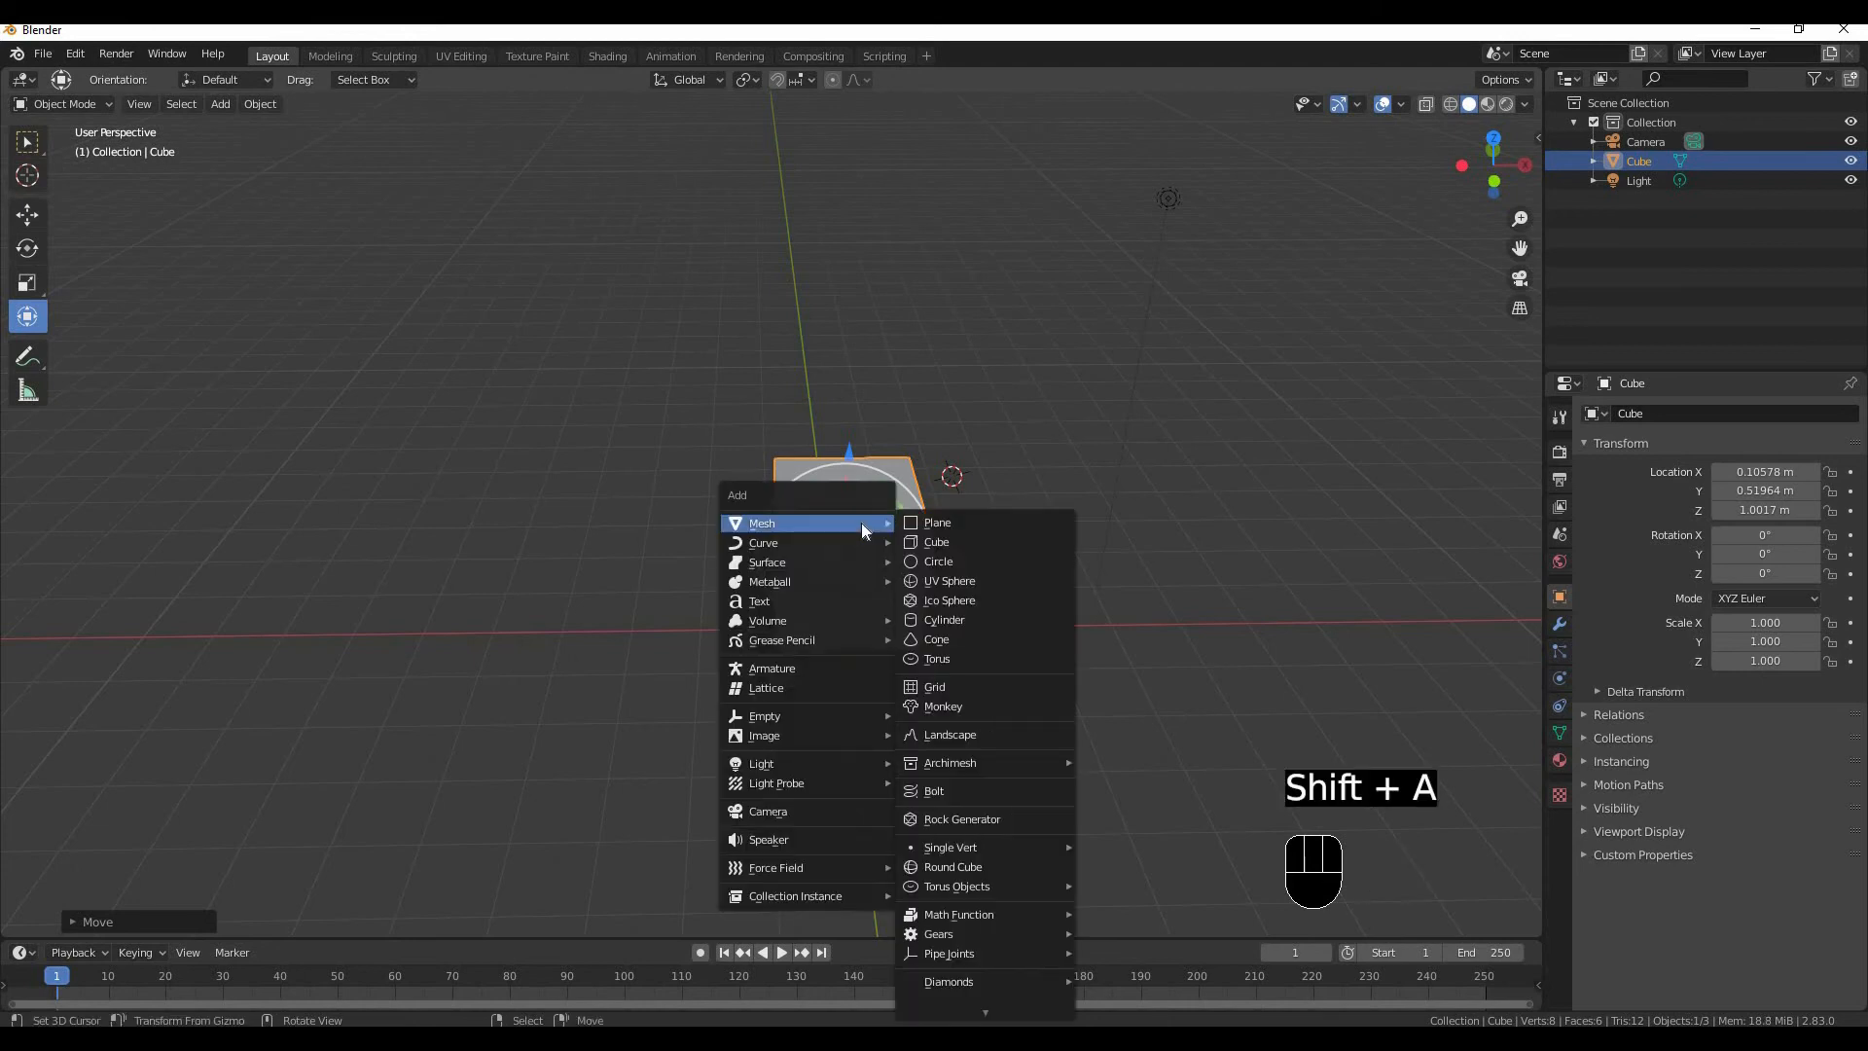
{"action": "mouse_move", "coordinate": [821, 523]}
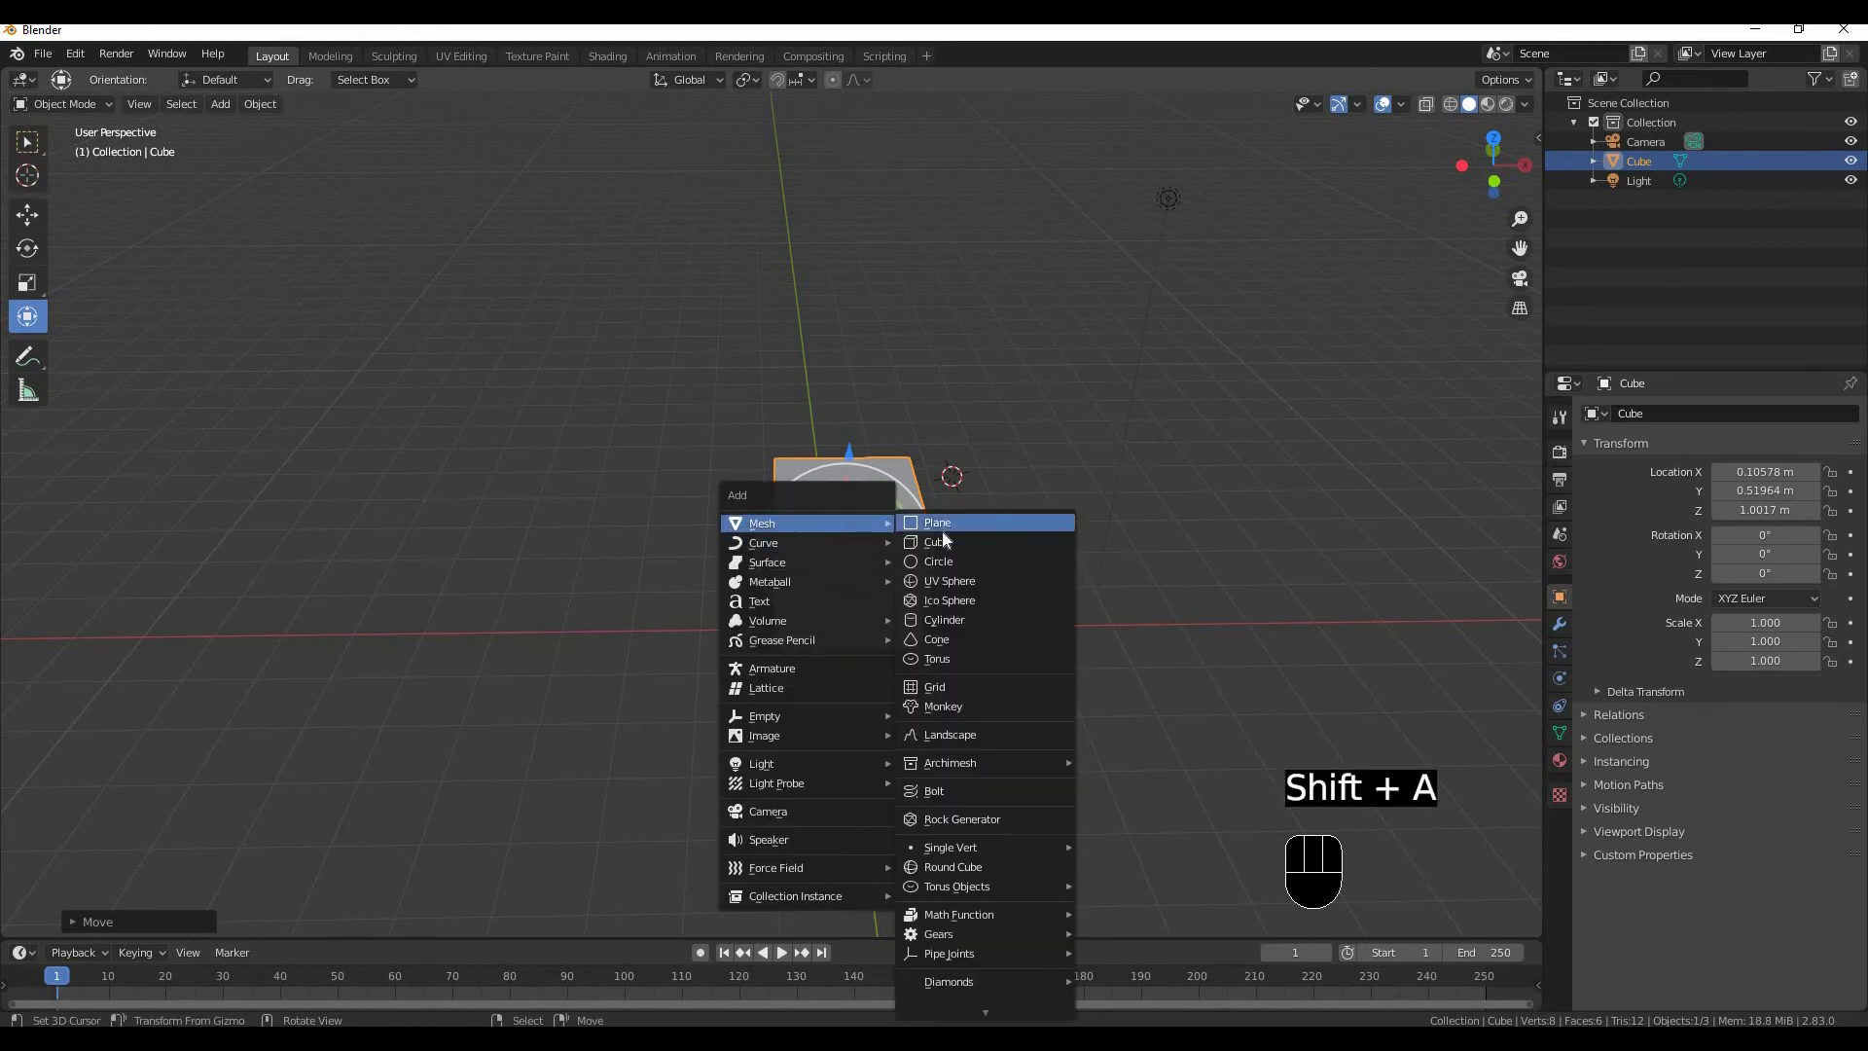
{"action": "left_click", "coordinate": [939, 523]}
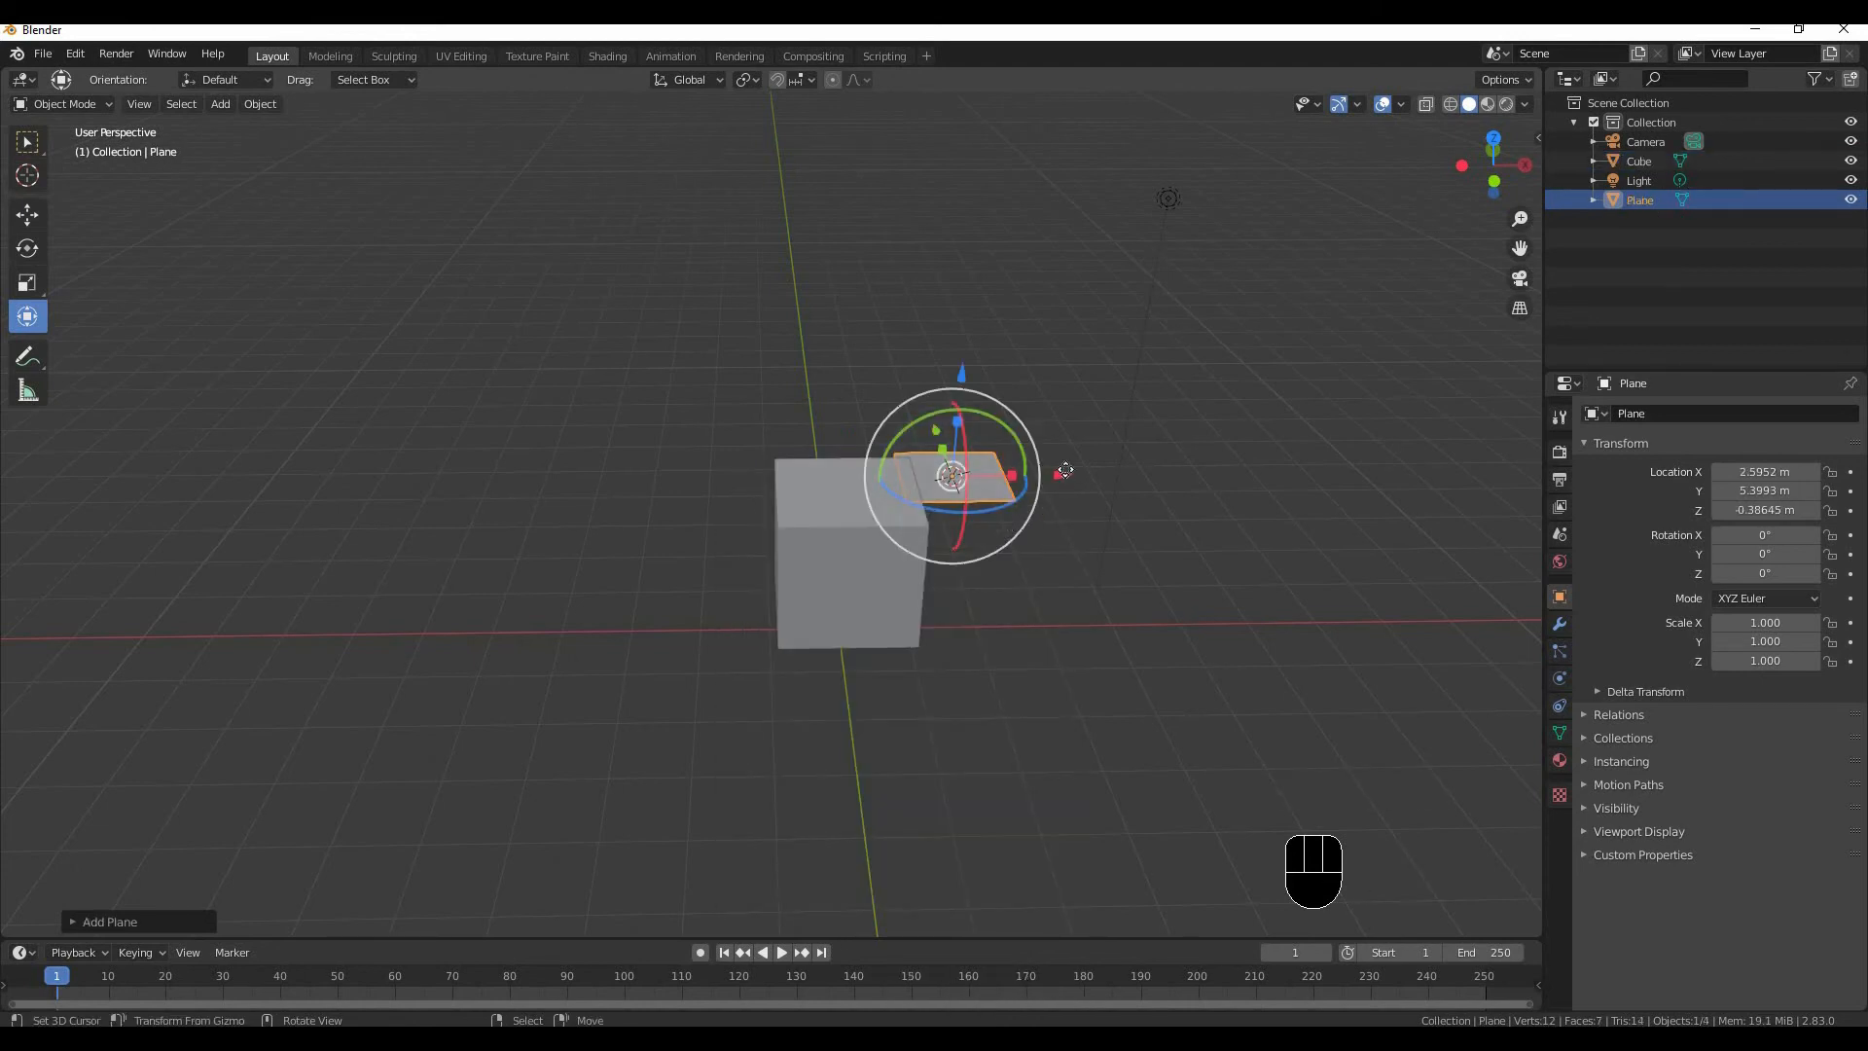
{"action": "key", "text": "g"}
{"action": "key", "text": "x"}
{"action": "left_click", "coordinate": [448, 475]}
Add a circle mesh and move it along the X axis to about -6.04 m, beside the plane.
{"action": "key", "text": "shift+a"}
{"action": "mouse_move", "coordinate": [609, 465]}
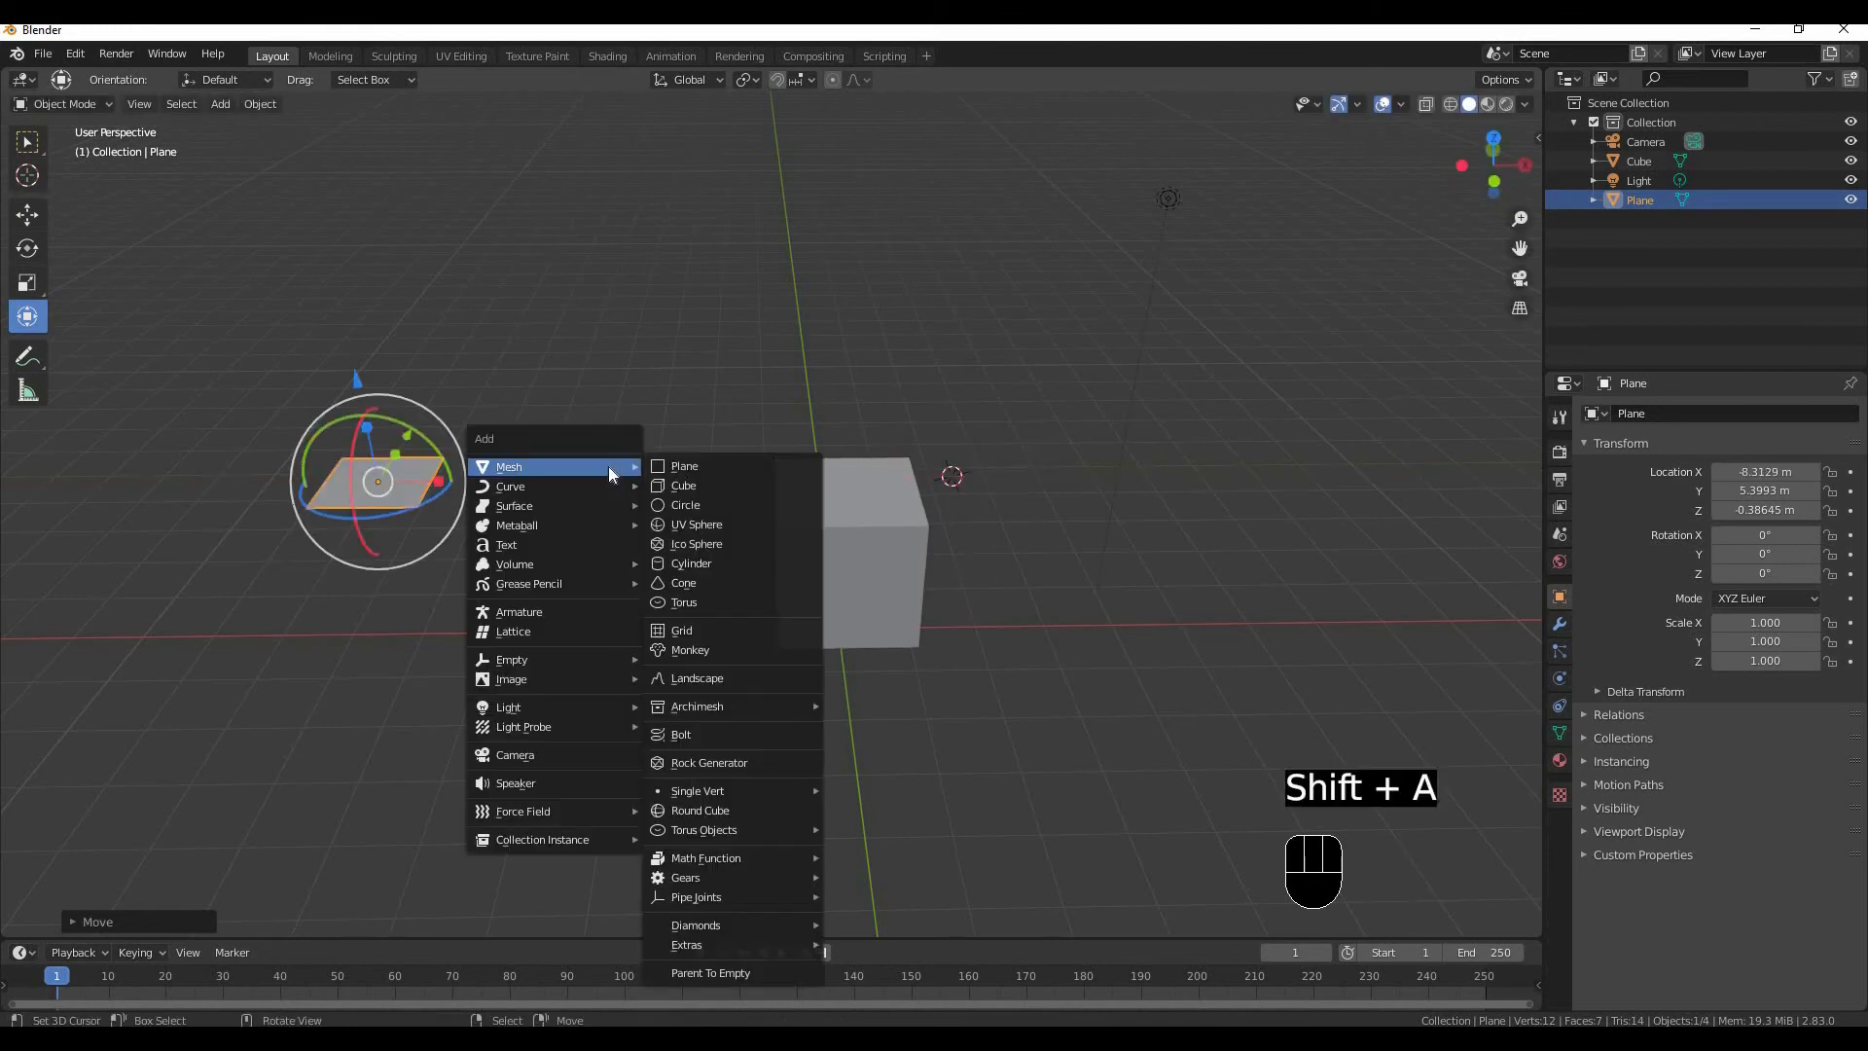
{"action": "left_click", "coordinate": [703, 504]}
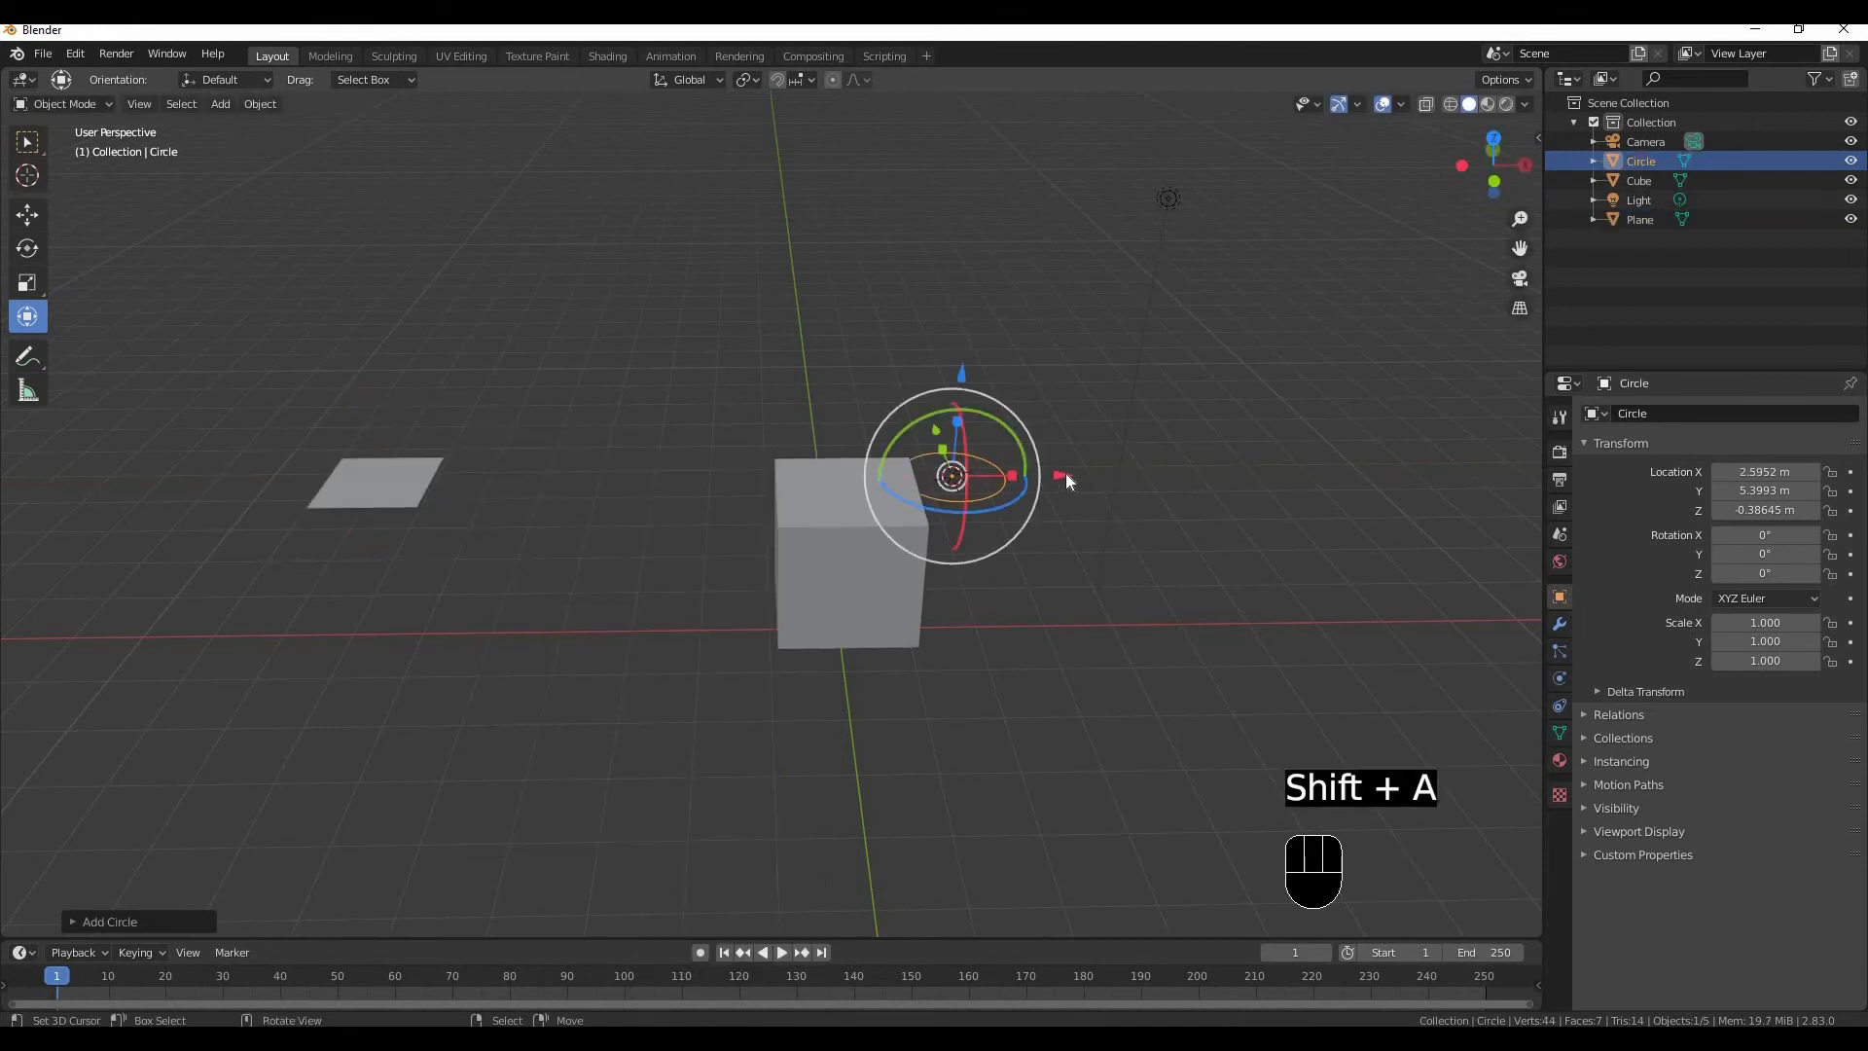
{"action": "left_click_drag", "start_coordinate": [1066, 472], "coordinate": [618, 476]}
Add a UV sphere and move it along the X axis to about -4.16 m, beside the circle.
{"action": "key", "text": "shift+a"}
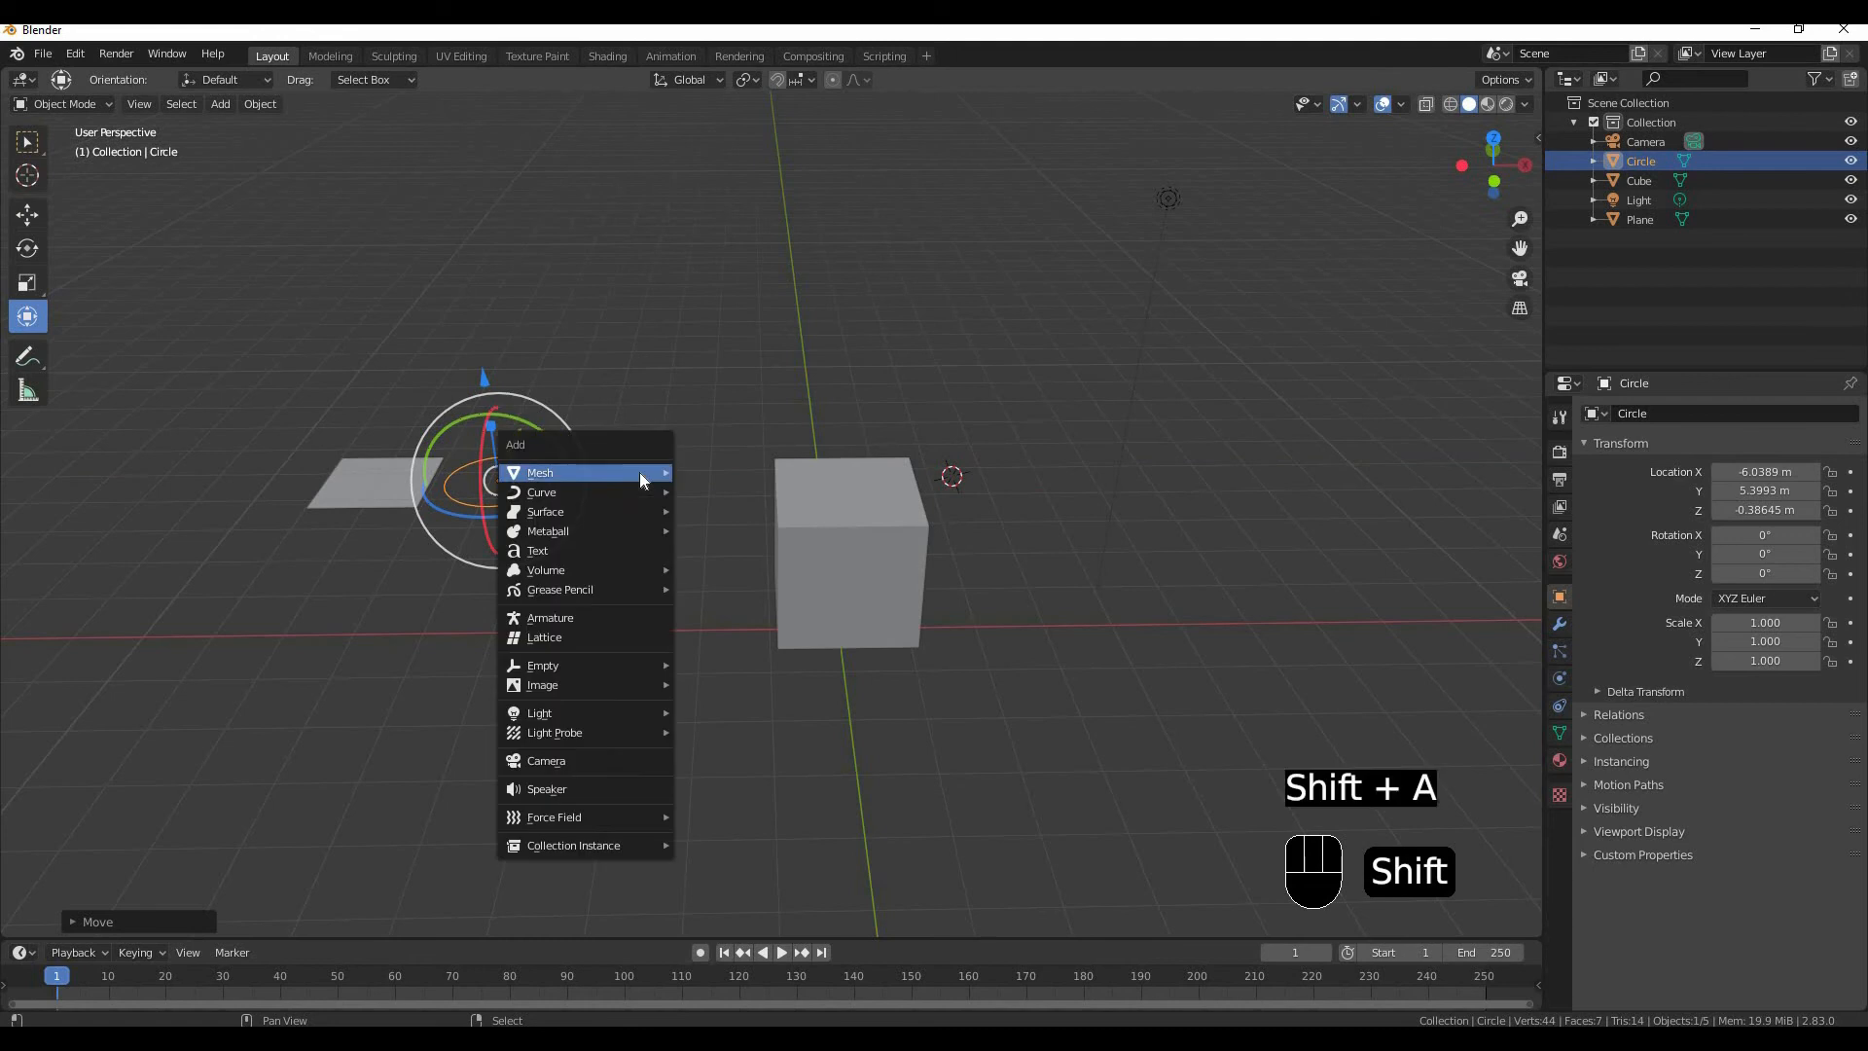
{"action": "mouse_move", "coordinate": [639, 471]}
{"action": "left_click", "coordinate": [746, 528]}
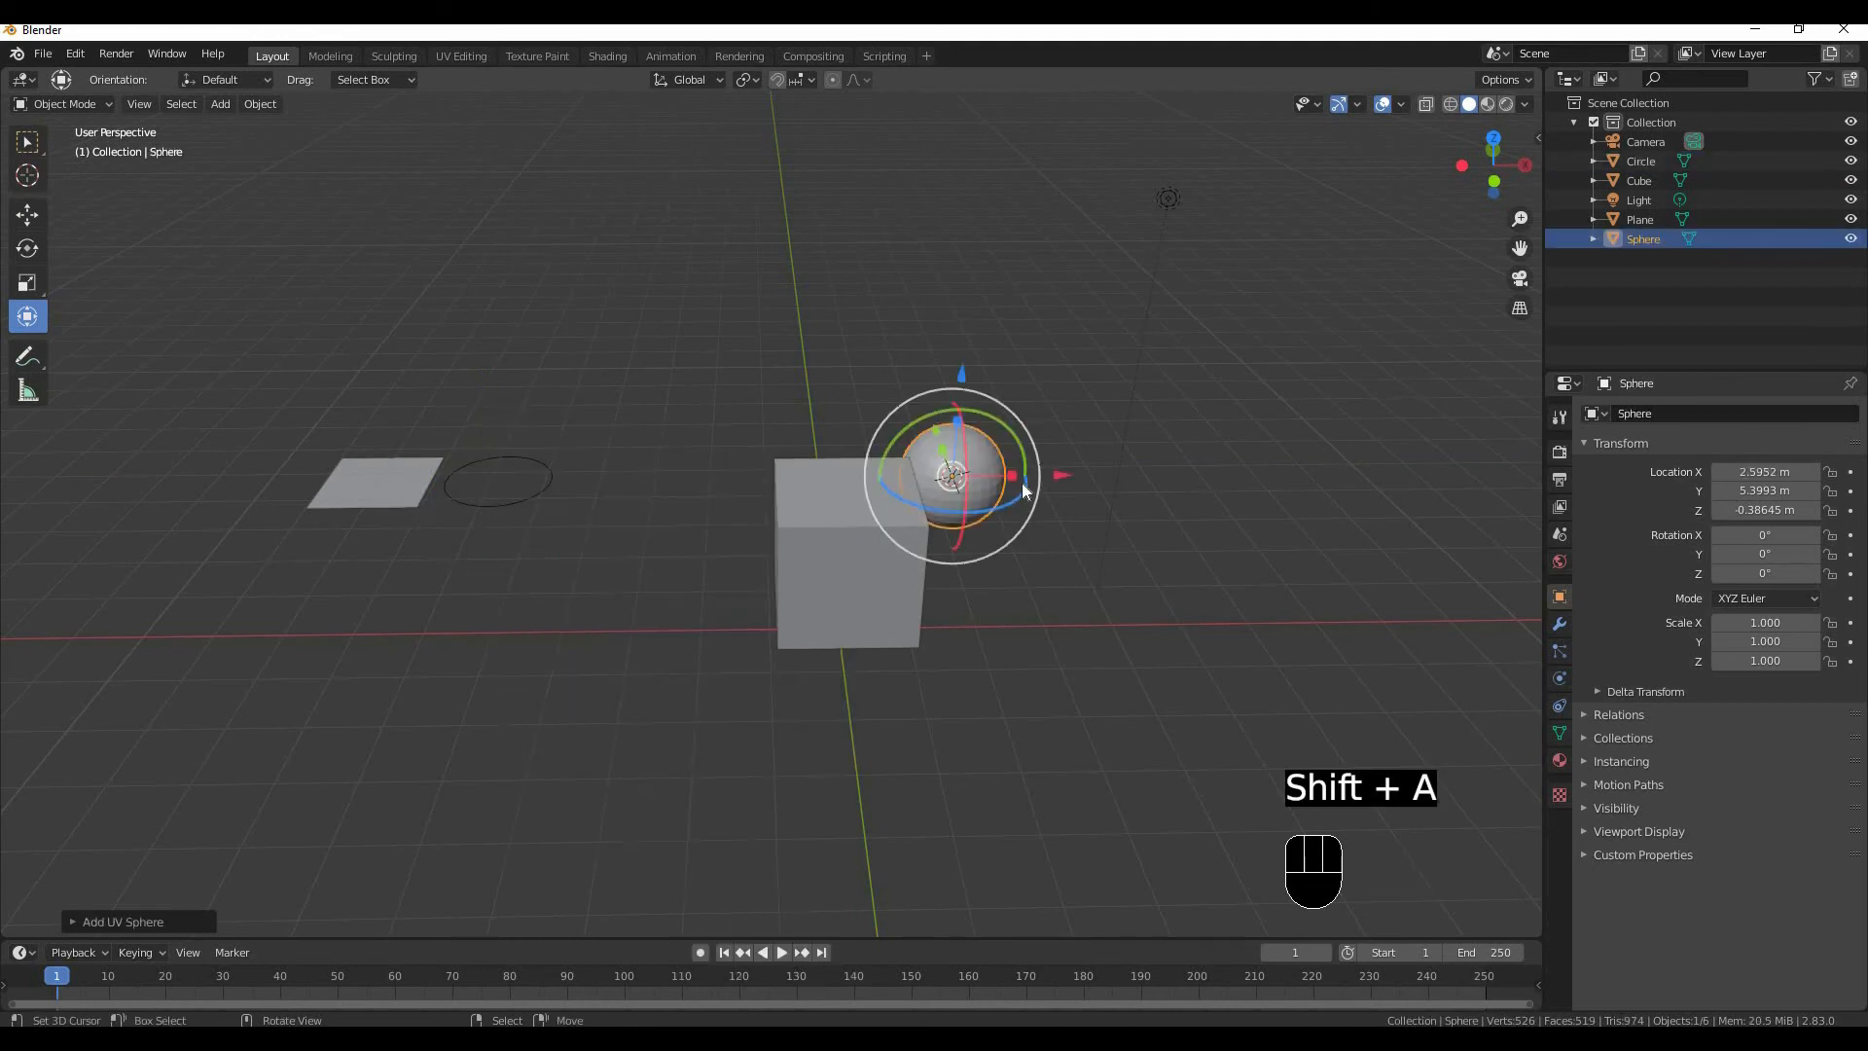
{"action": "left_click_drag", "start_coordinate": [1070, 477], "coordinate": [763, 482]}
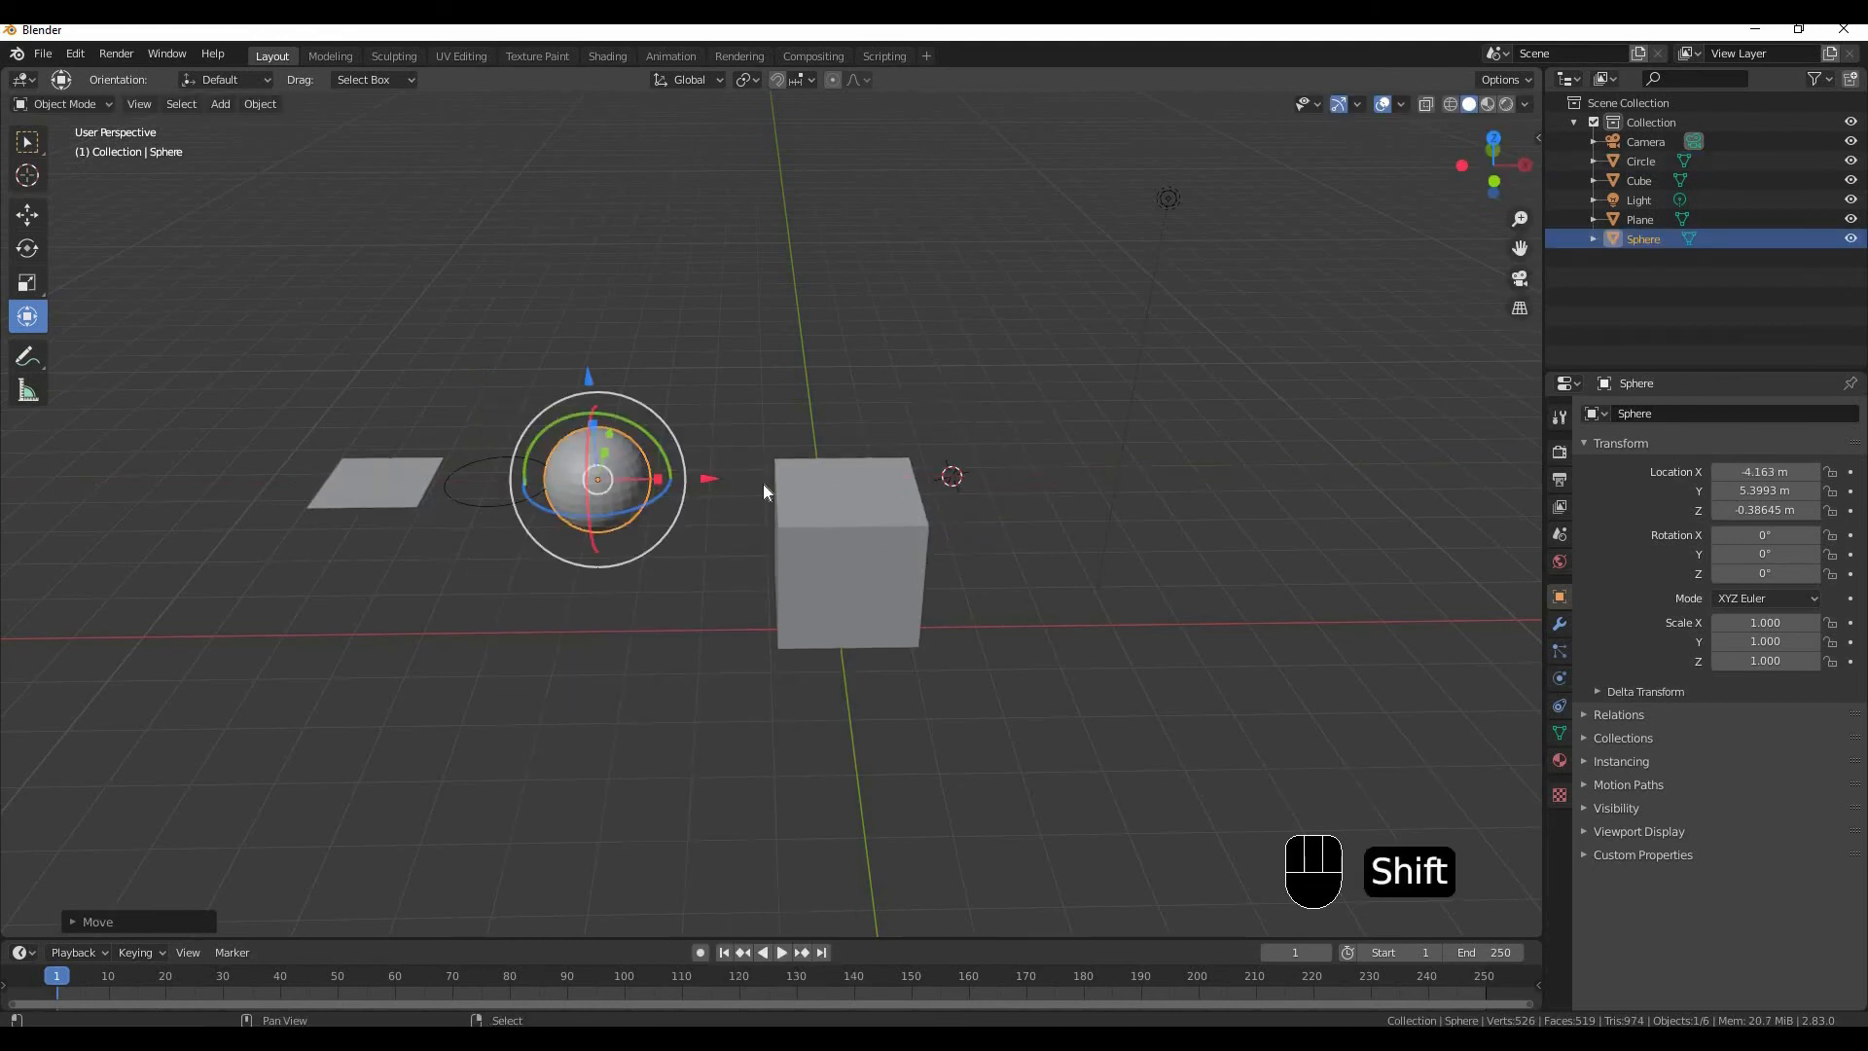
Add an ico sphere and move it along the X axis to about -2.06 m, beside the UV sphere.
{"action": "key", "text": "shift+a"}
{"action": "mouse_move", "coordinate": [763, 482]}
{"action": "left_click", "coordinate": [877, 564]}
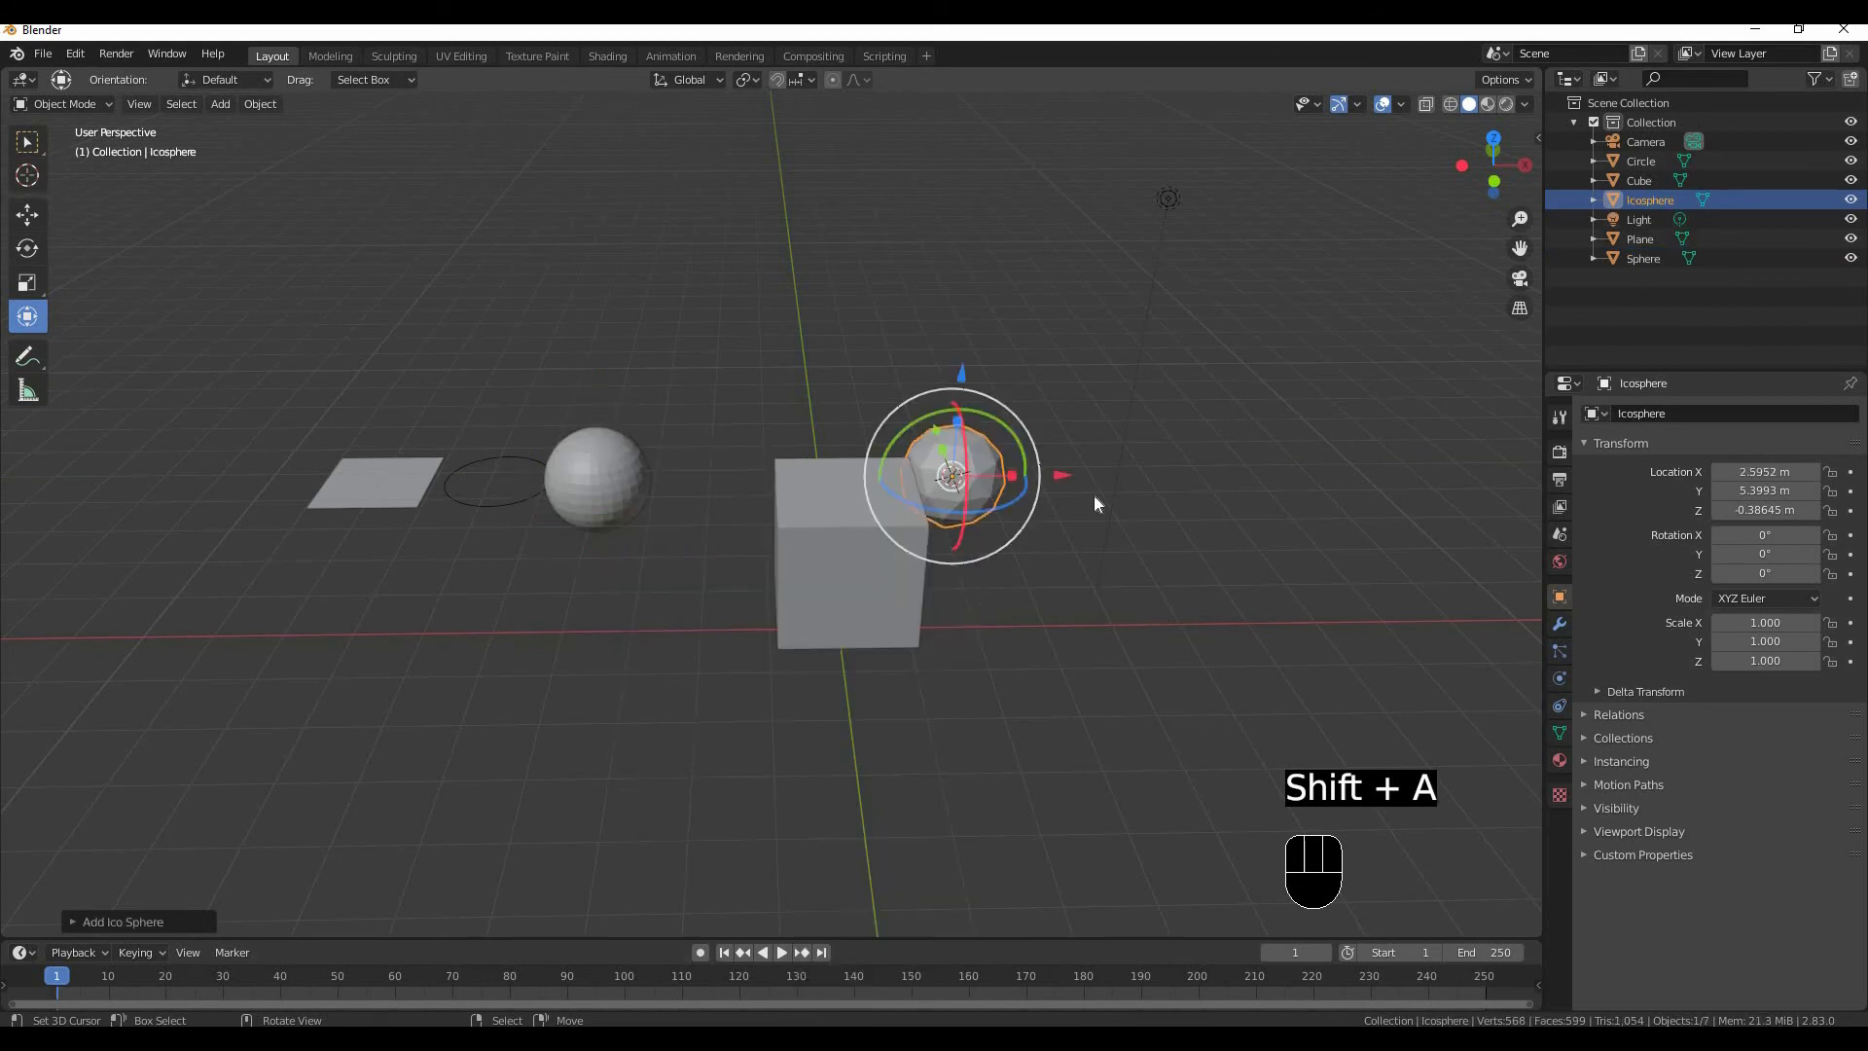
{"action": "left_click_drag", "start_coordinate": [1056, 475], "coordinate": [817, 489]}
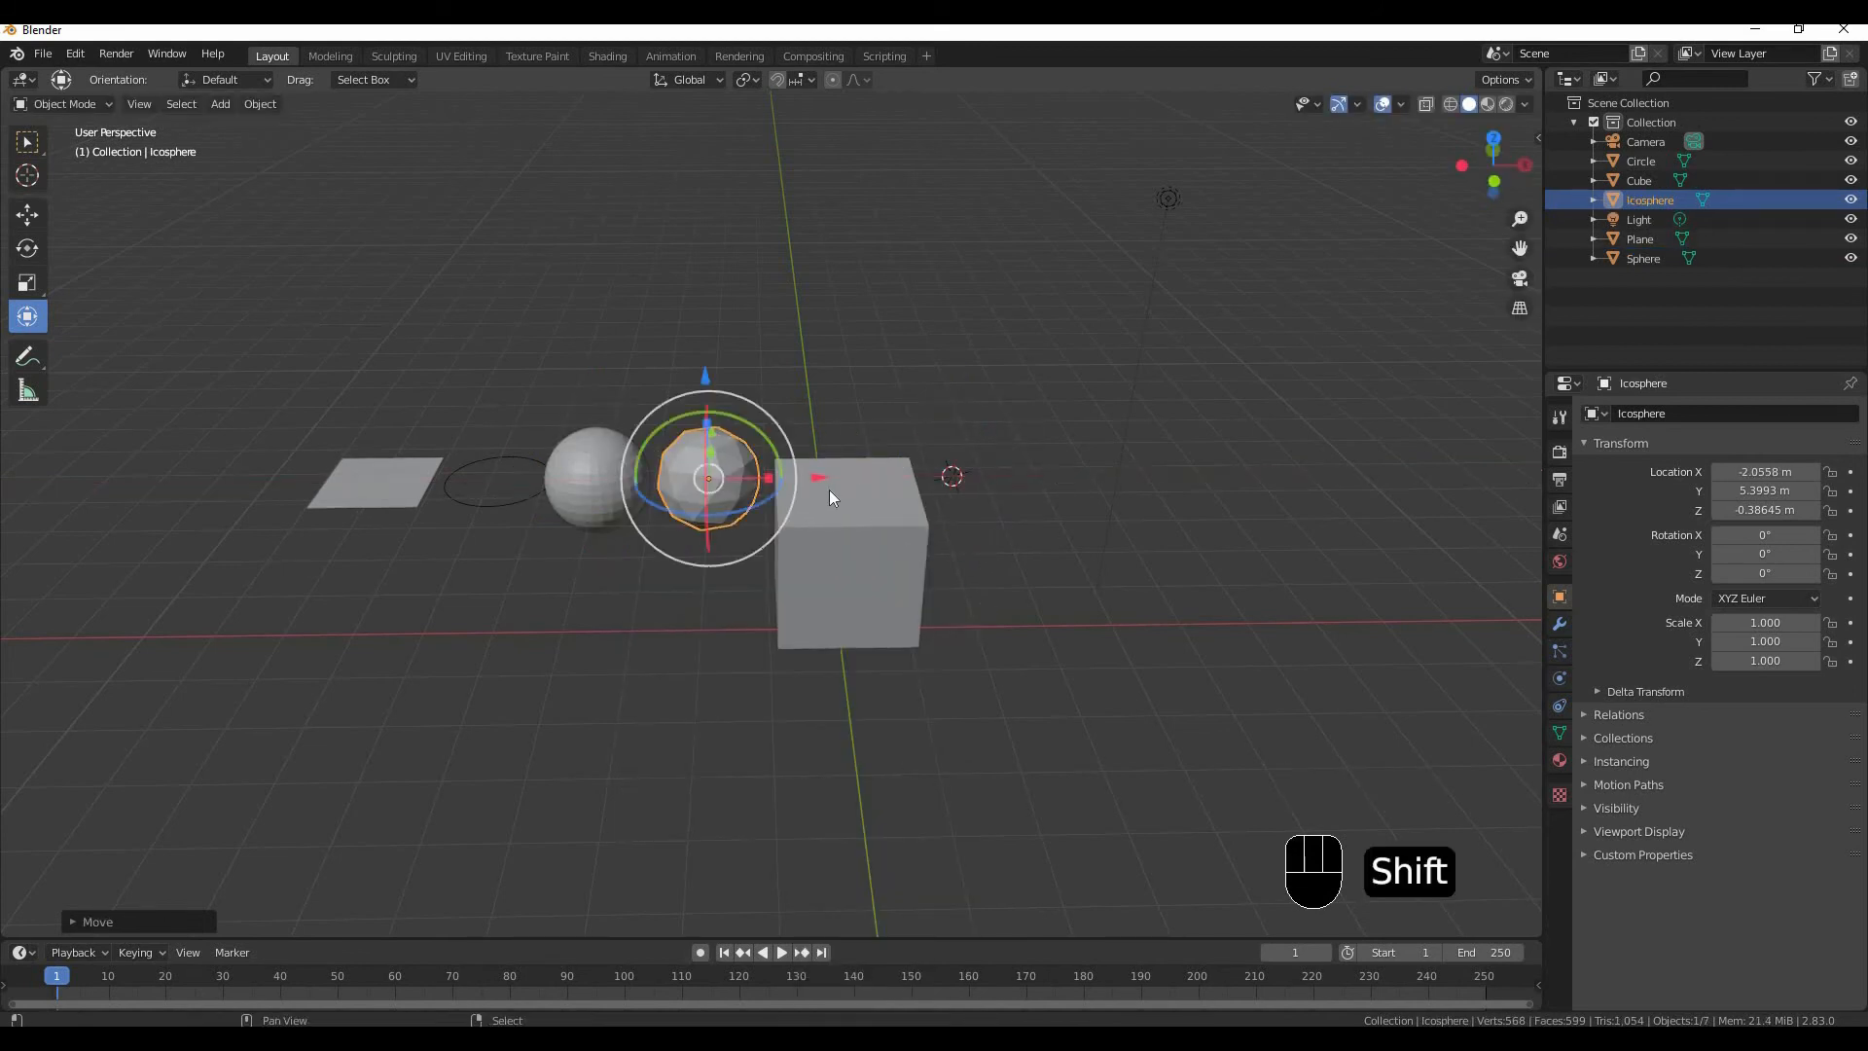
Add a cylinder mesh and move it along the X axis to about 5.14 m, on the far side of the cube.
{"action": "key", "text": "shift+a"}
{"action": "mouse_move", "coordinate": [829, 489]}
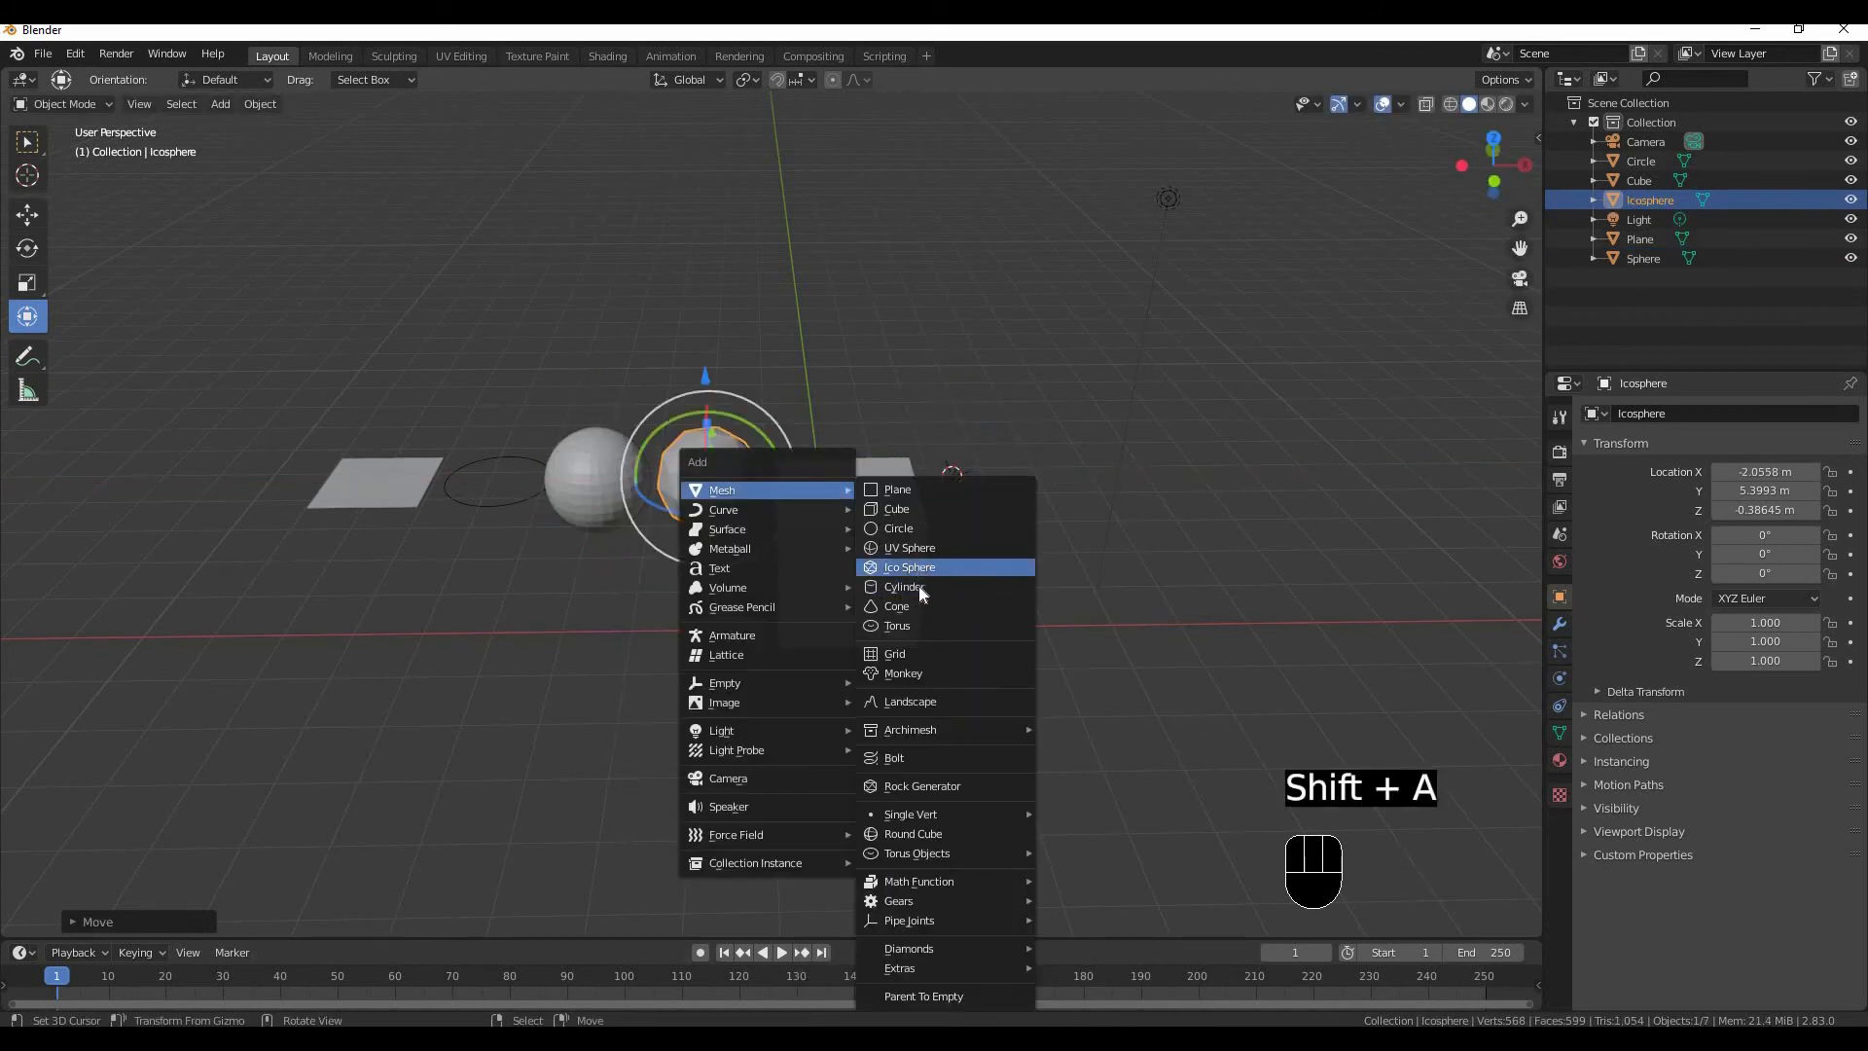
{"action": "left_click", "coordinate": [915, 587]}
{"action": "left_click_drag", "start_coordinate": [1055, 477], "coordinate": [1103, 517]}
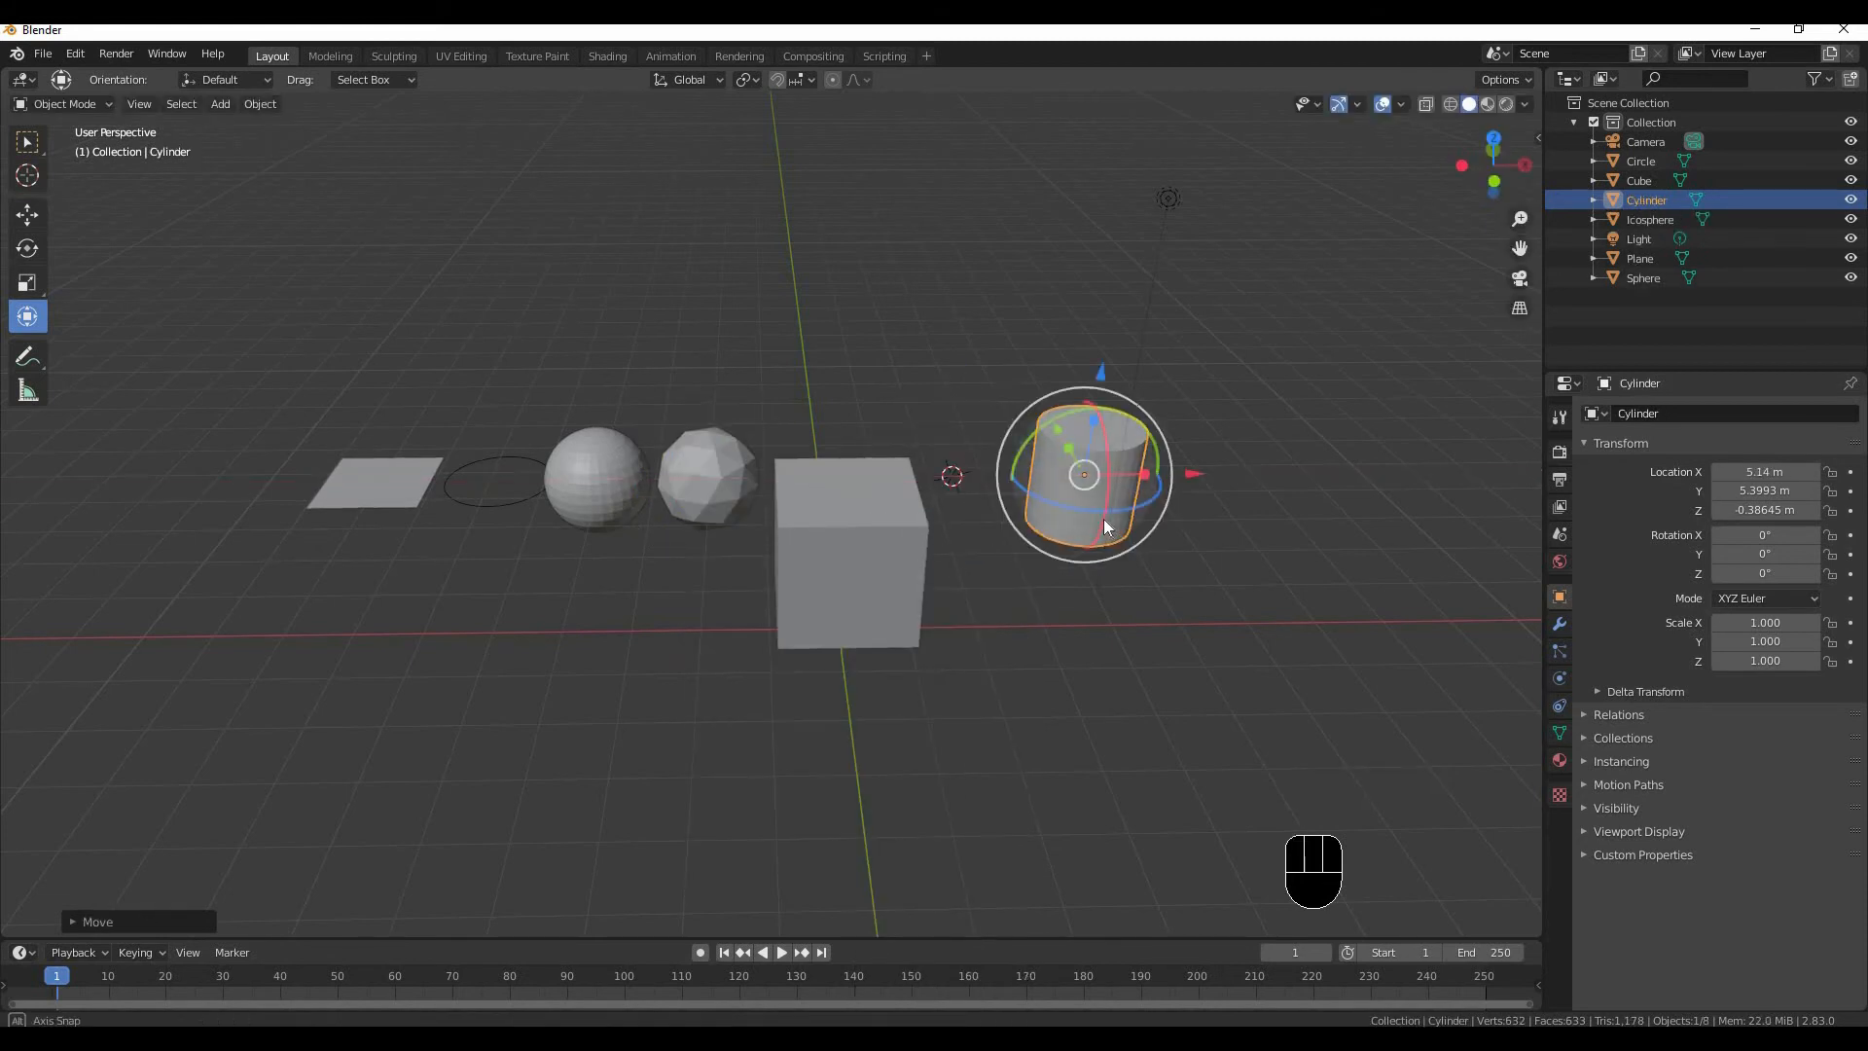
Add a cone mesh and move it along the X axis to about 7.72 m, beside the cylinder.
{"action": "key", "text": "shift+a"}
{"action": "mouse_move", "coordinate": [1102, 518]}
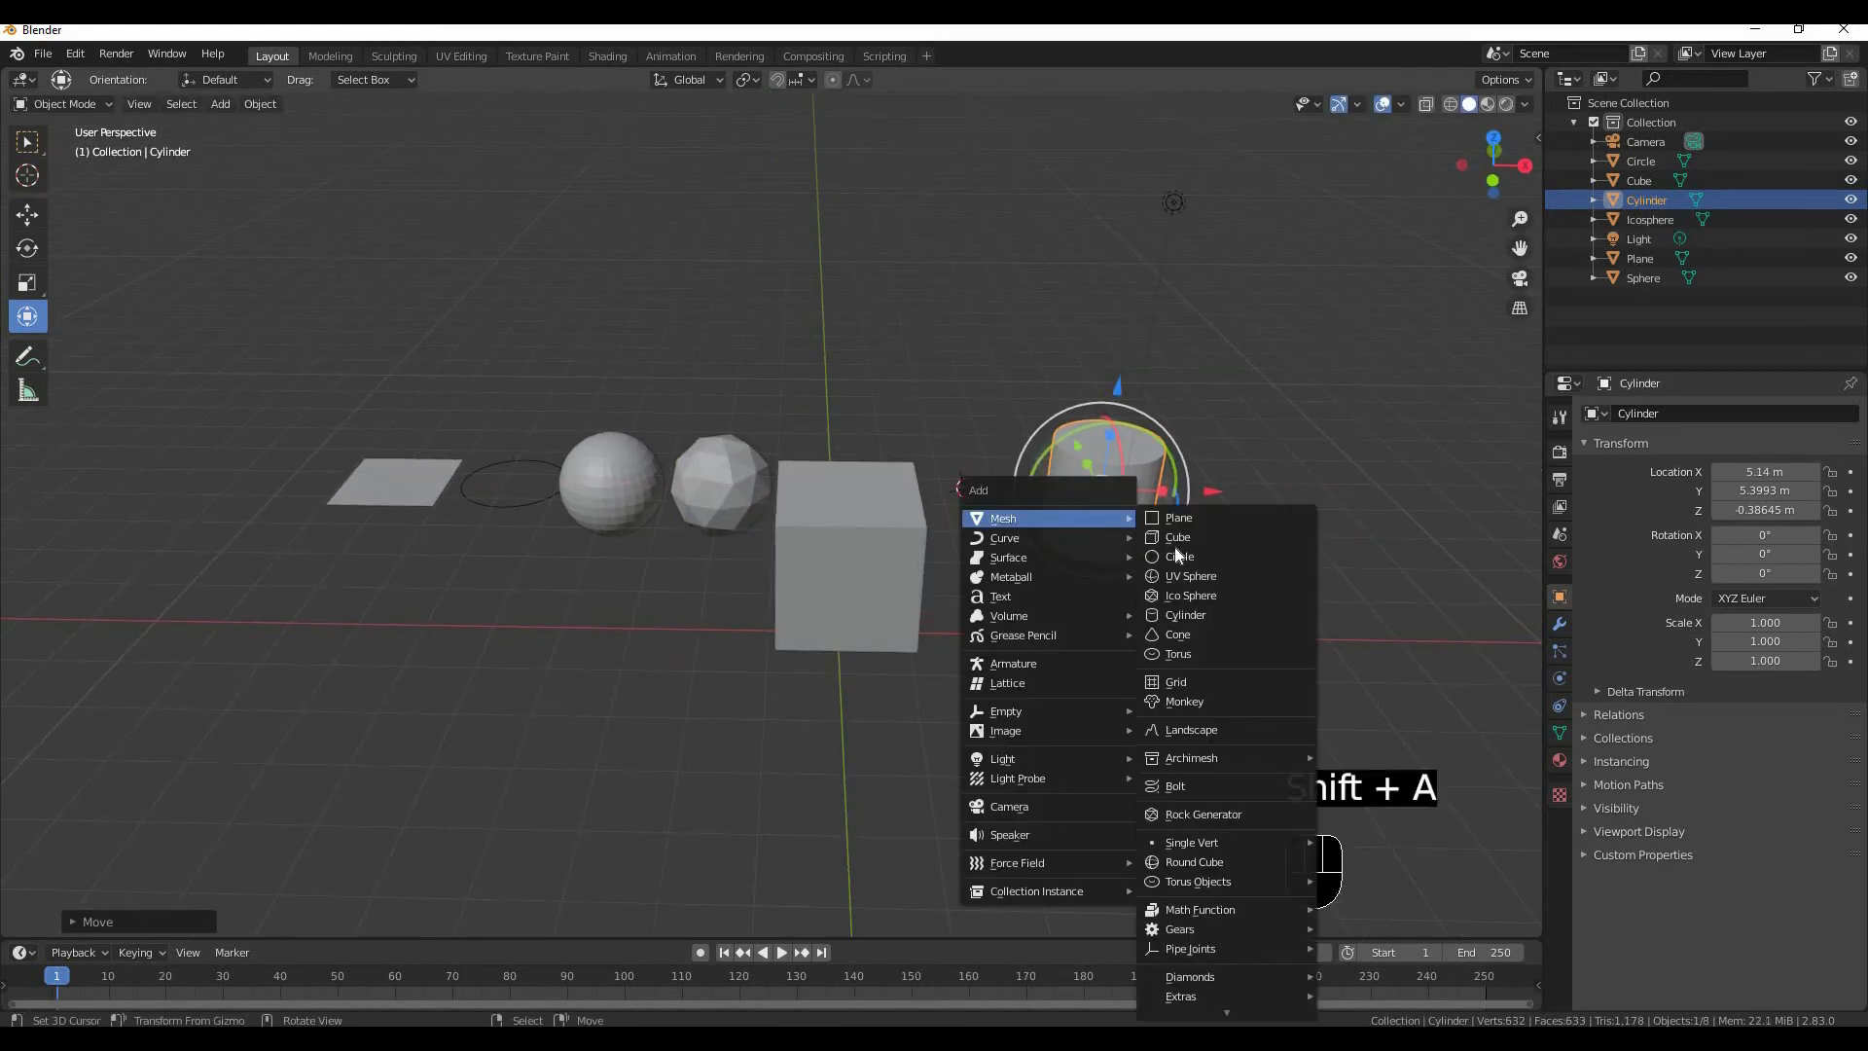
{"action": "left_click", "coordinate": [1182, 634]}
{"action": "key", "text": "g"}
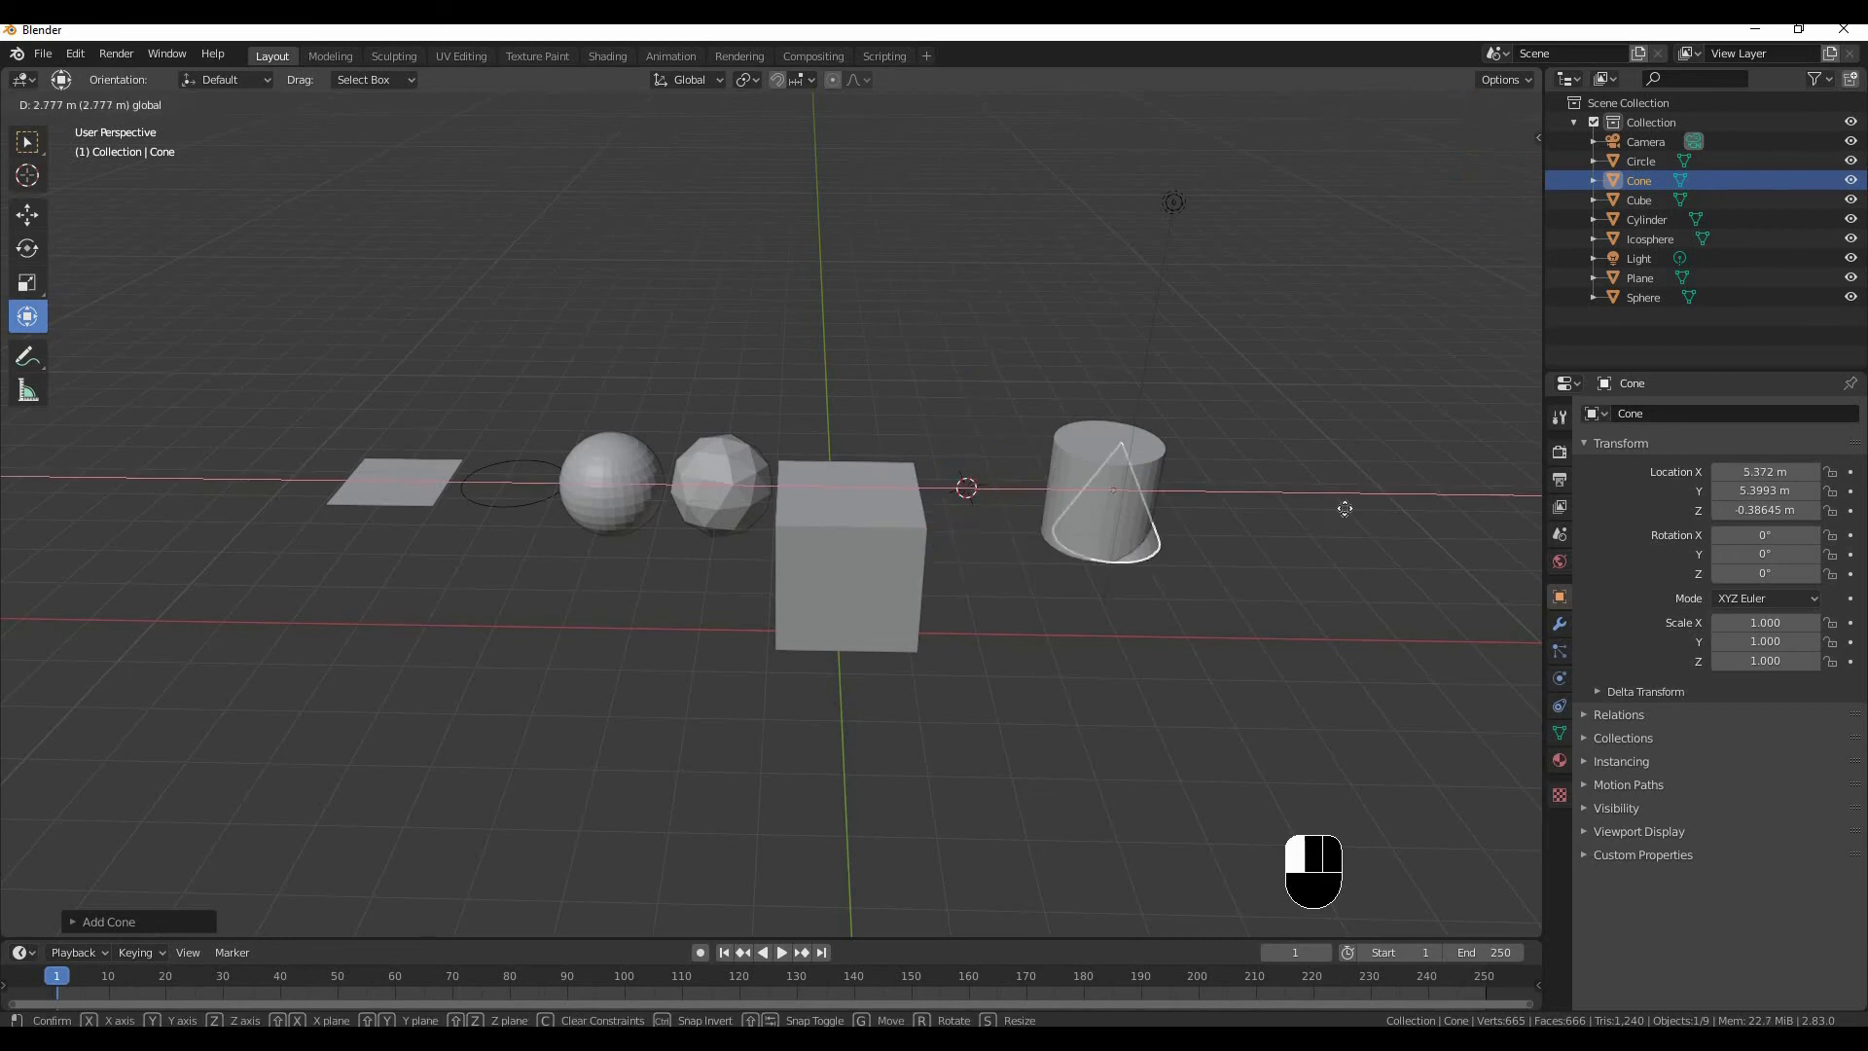
{"action": "left_click", "coordinate": [1469, 510]}
Add a torus mesh and move it along the X axis to about -11.54 m, beyond the plane.
{"action": "key", "text": "shift+a"}
{"action": "mouse_move", "coordinate": [1271, 504]}
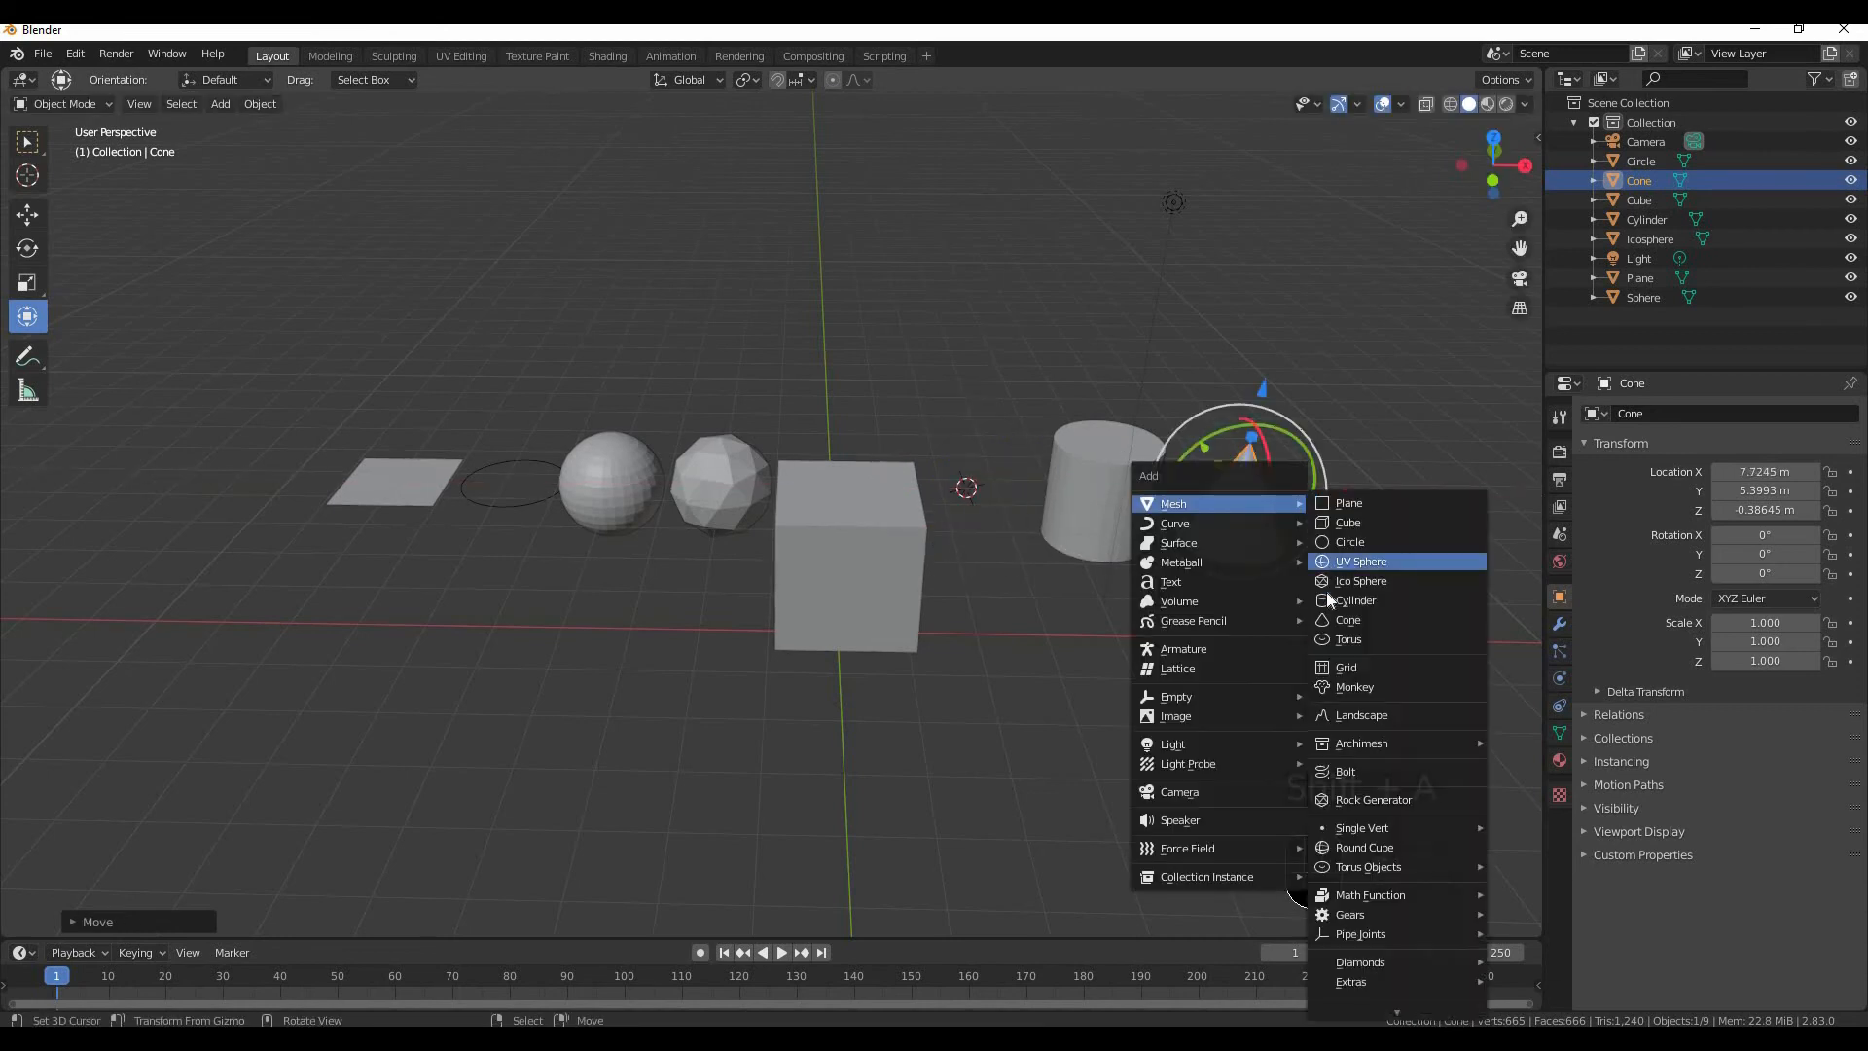
{"action": "left_click", "coordinate": [1353, 639]}
{"action": "key", "text": "g"}
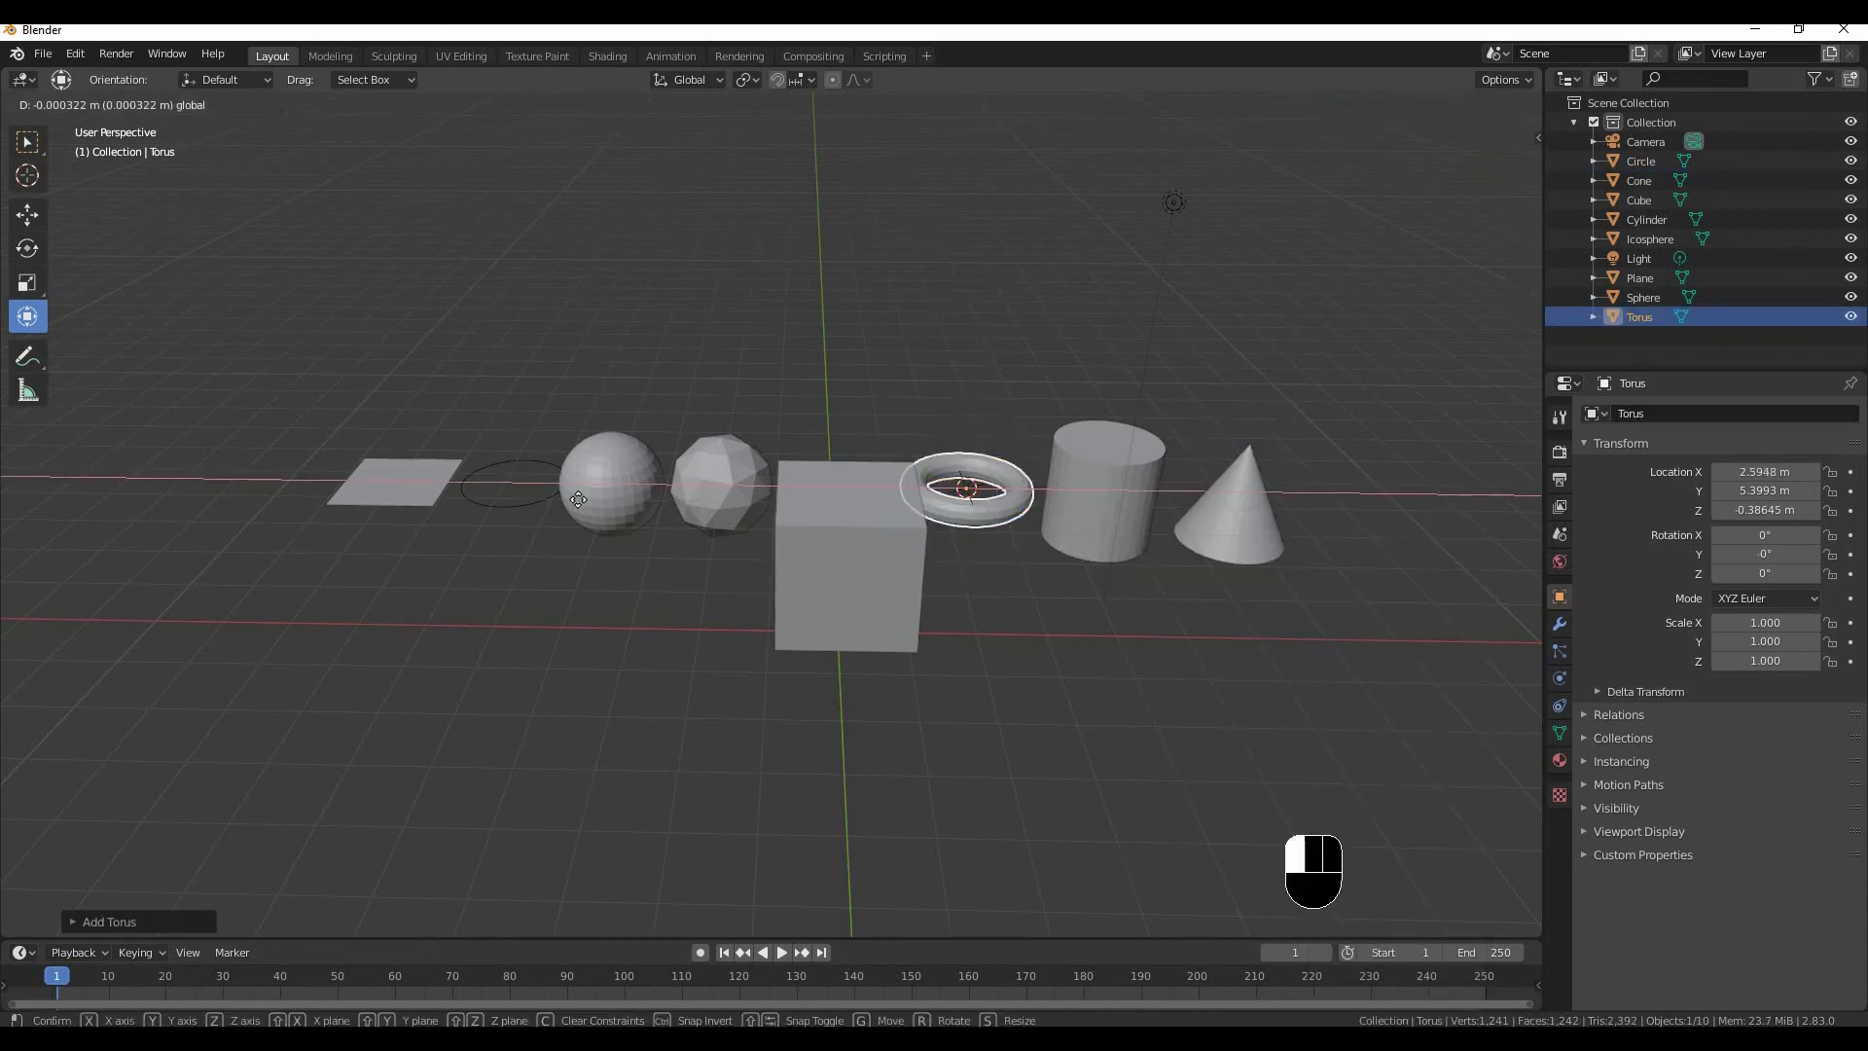
{"action": "left_click", "coordinate": [390, 506]}
Move the cube into the row of primitives, to about X 1.76 m, Y 5.24 m and Z 0.32 m.
{"action": "middle_click_drag", "start_coordinate": [390, 506], "coordinate": [851, 558]}
{"action": "left_click", "coordinate": [809, 552]}
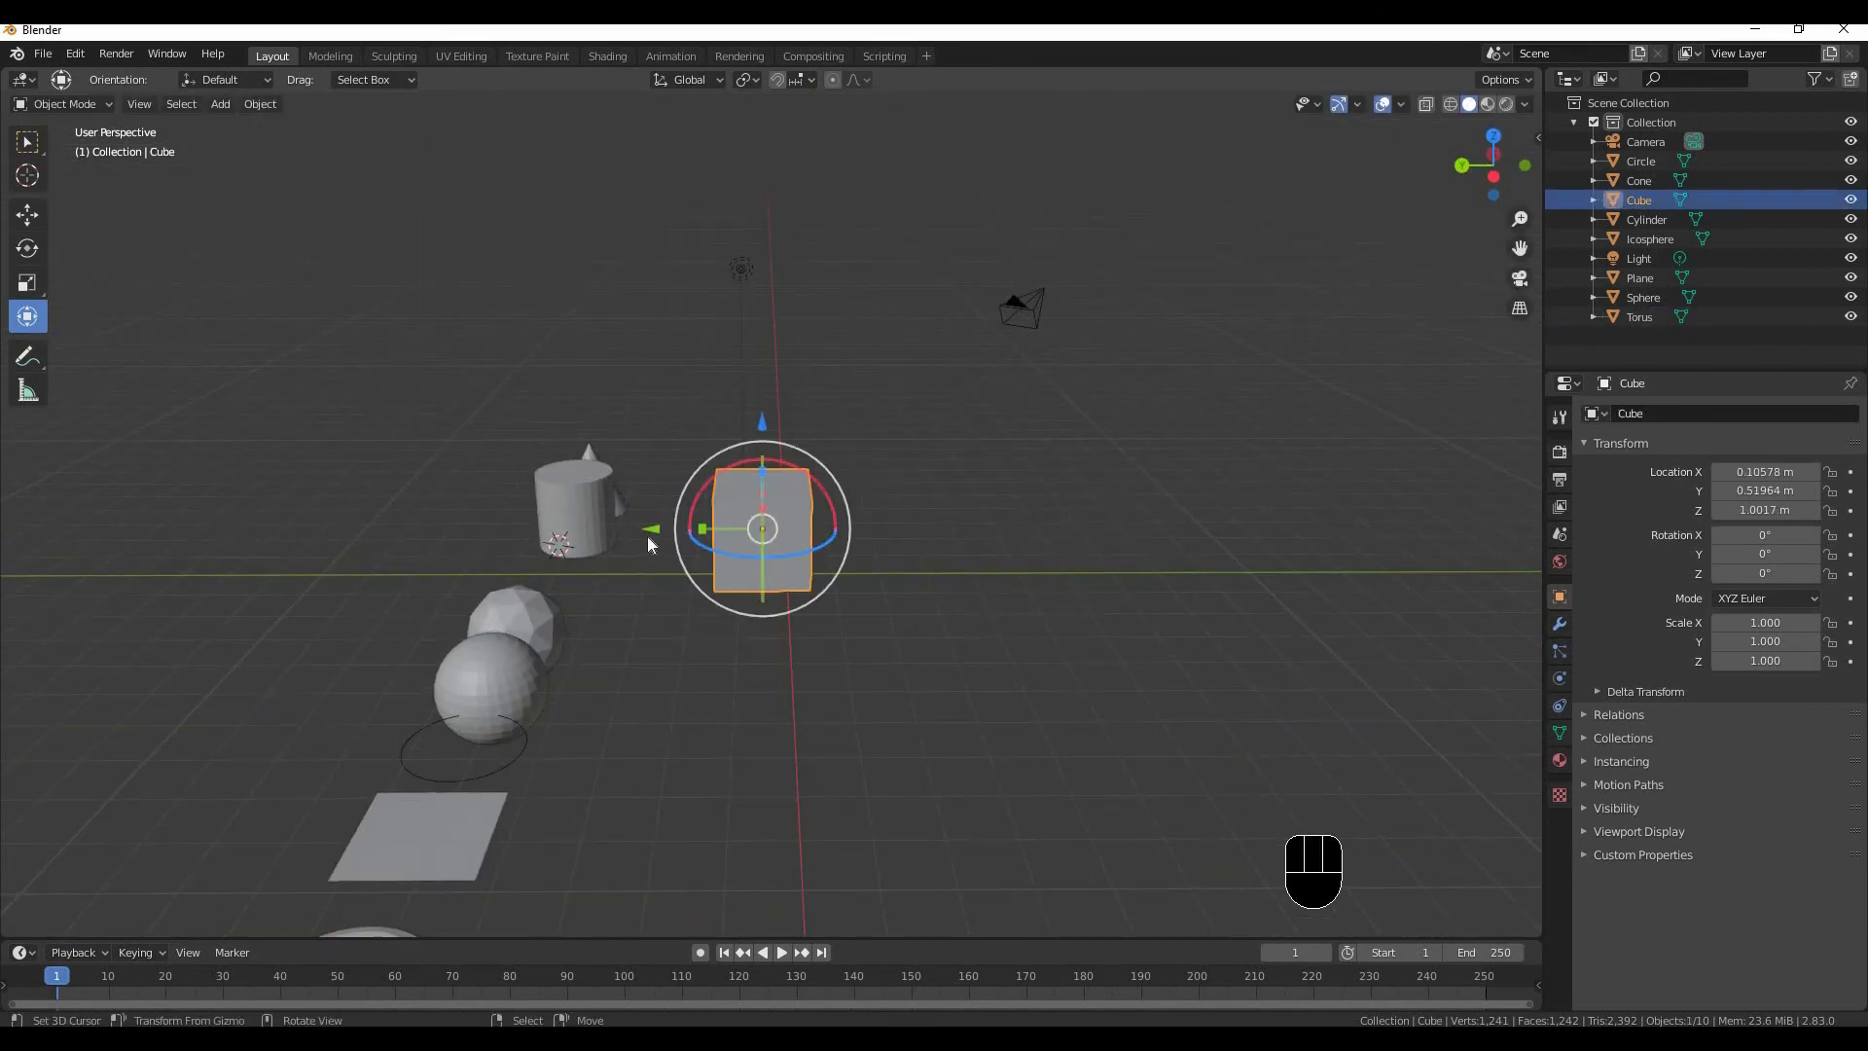
{"action": "left_click_drag", "start_coordinate": [649, 539], "coordinate": [443, 528]}
{"action": "middle_click_drag", "start_coordinate": [443, 528], "coordinate": [585, 562]}
{"action": "left_click_drag", "start_coordinate": [965, 513], "coordinate": [1055, 535]}
{"action": "left_click_drag", "start_coordinate": [926, 405], "coordinate": [924, 438]}
{"action": "middle_click_drag", "start_coordinate": [927, 435], "coordinate": [755, 555]}
In the front view, lower the cube level with the row, to about X 1.82 m and Z -0.19 m.
{"action": "key", "text": "KP_1"}
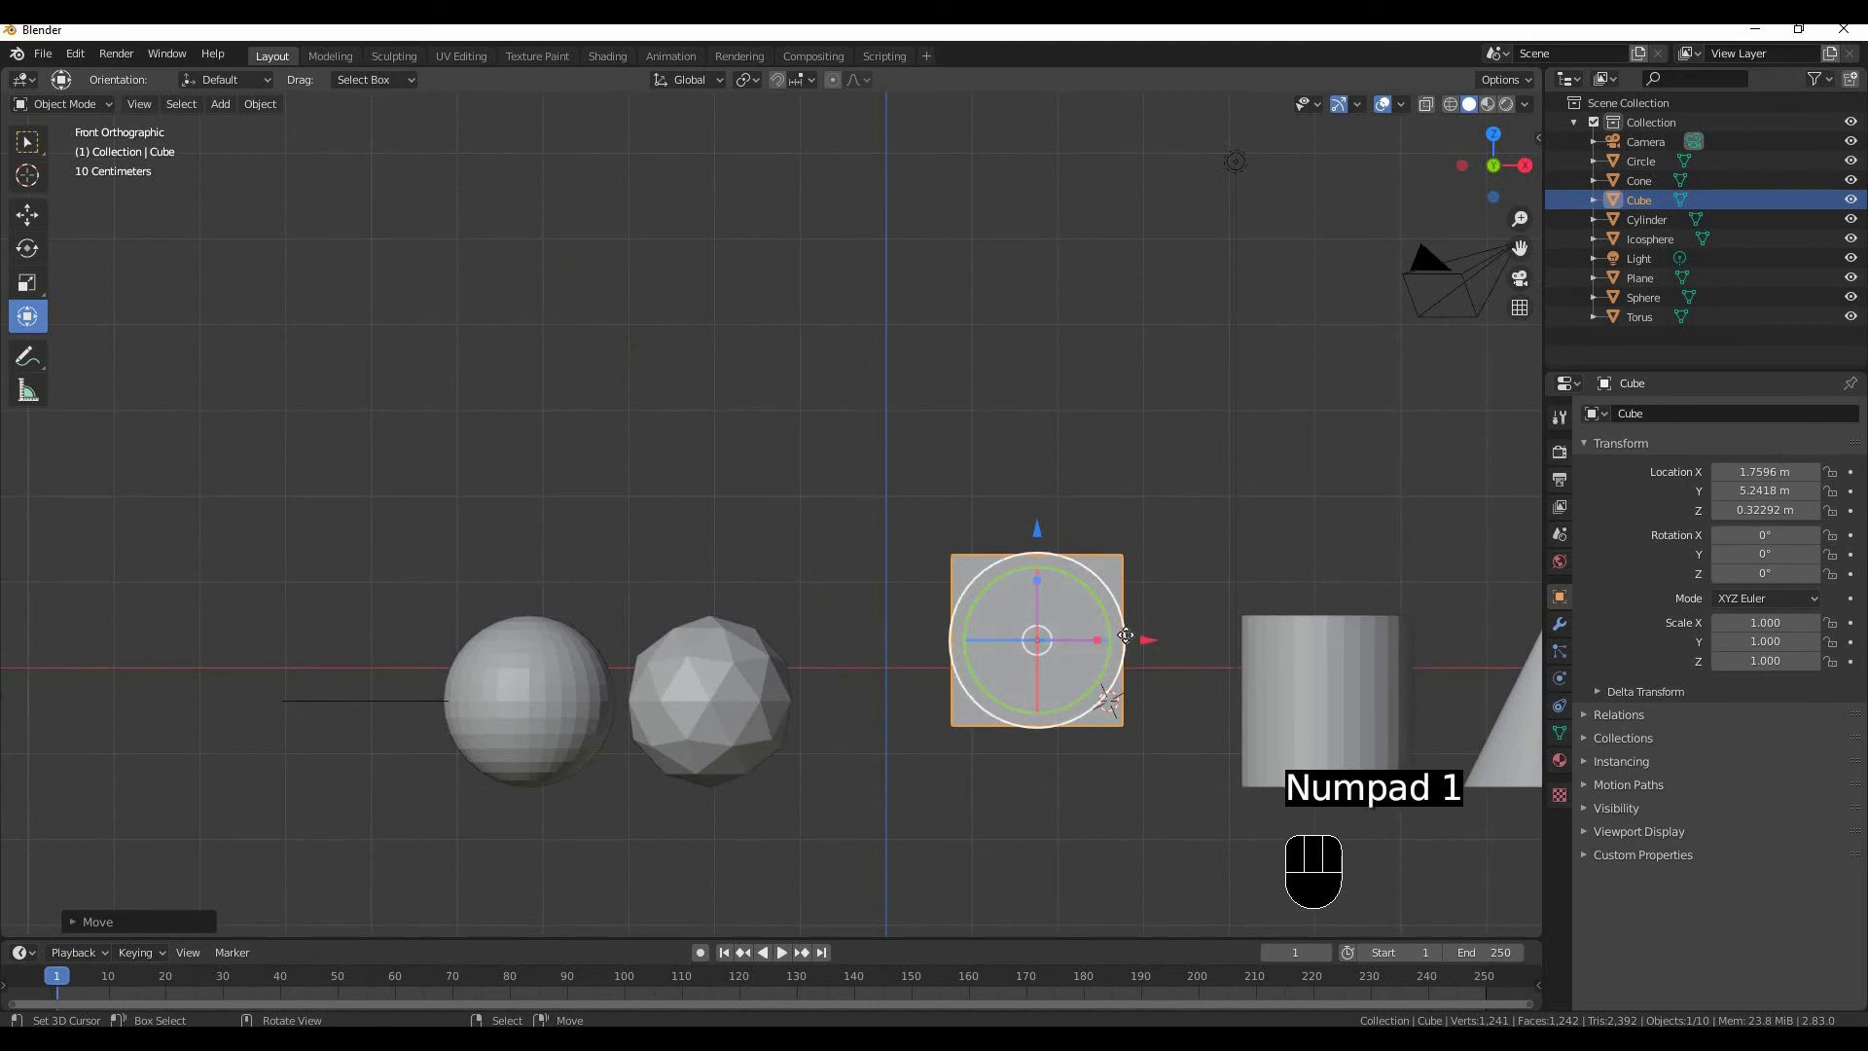
{"action": "key", "text": "g"}
{"action": "left_click", "coordinate": [1119, 681]}
Move the circle along the X axis to about -6.39 m, between the plane and the UV sphere.
{"action": "middle_click_drag", "start_coordinate": [685, 541], "coordinate": [710, 584]}
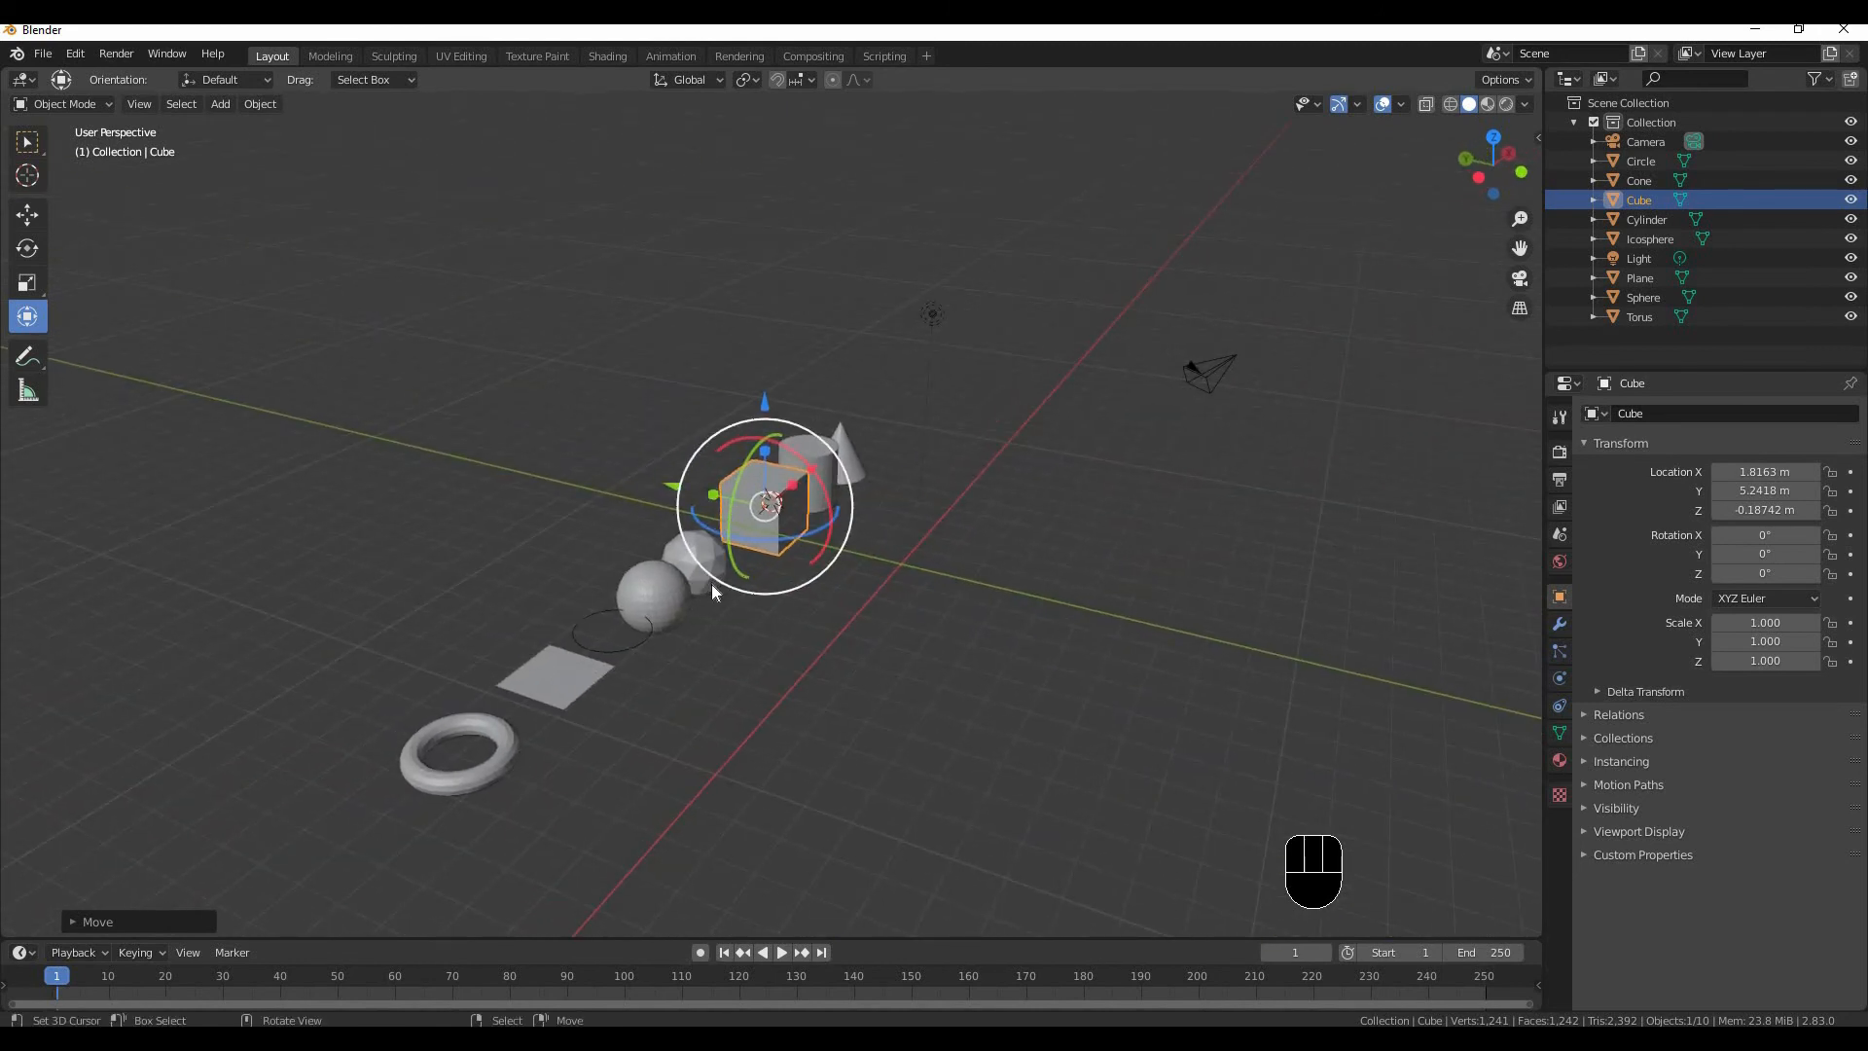
{"action": "left_click", "coordinate": [634, 642]}
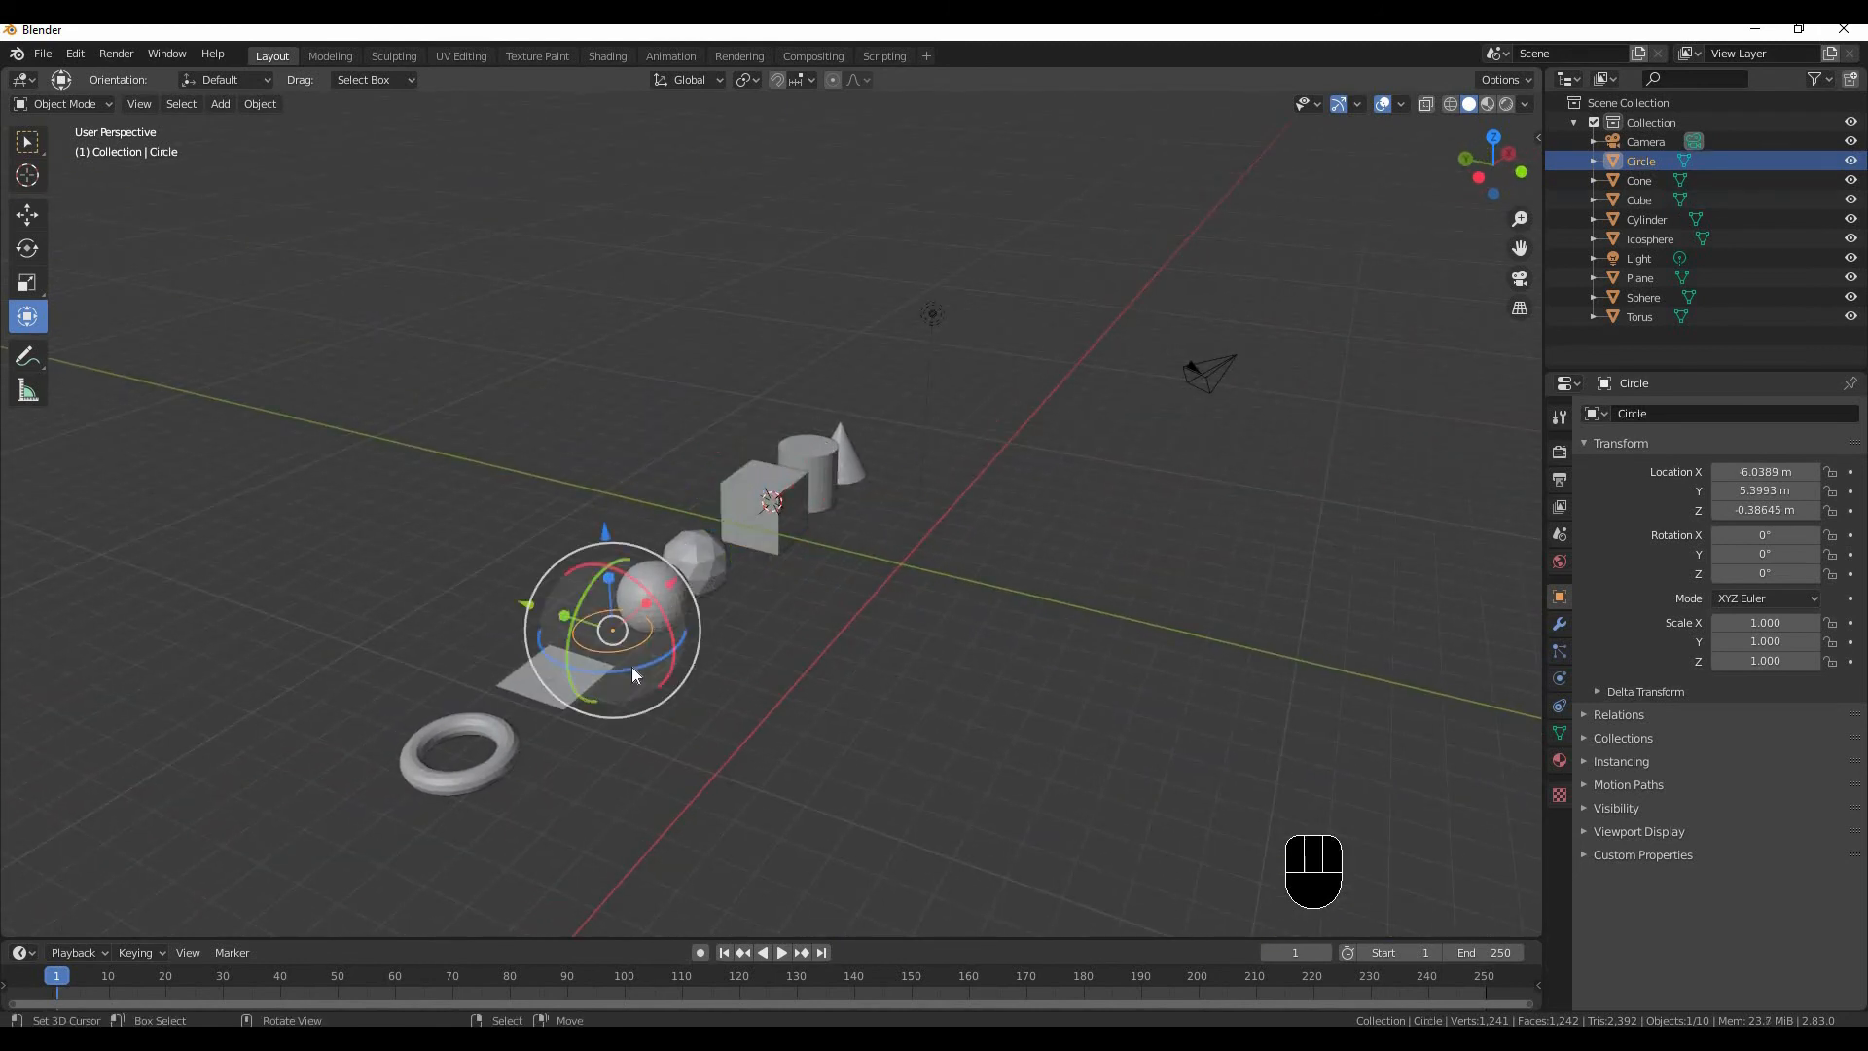
{"action": "scroll", "coordinate": [632, 668], "scroll_direction": "up", "scroll_amount": 2}
{"action": "middle_click_drag", "start_coordinate": [632, 667], "coordinate": [650, 568]}
{"action": "scroll", "coordinate": [650, 568], "scroll_direction": "up", "scroll_amount": 2}
{"action": "left_click_drag", "start_coordinate": [567, 624], "coordinate": [546, 641]}
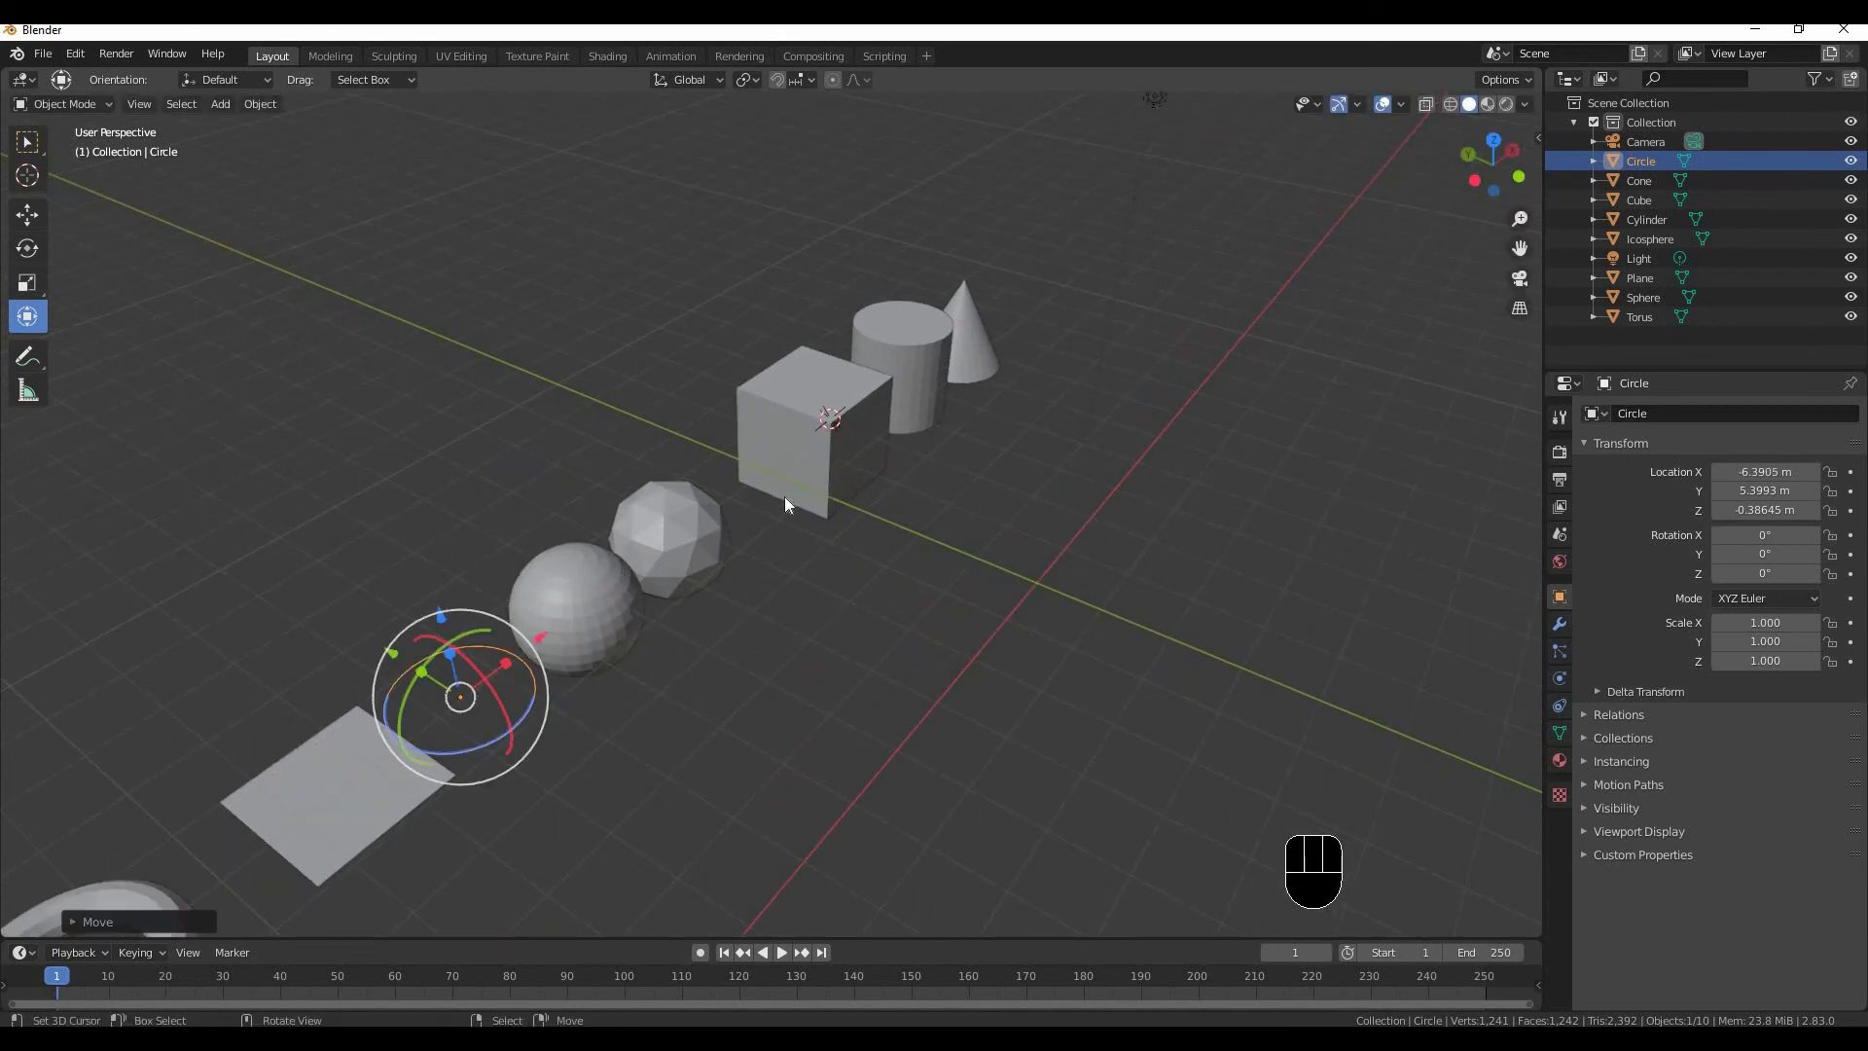
Move the cone above the cylinder, to about X 5.28 m and Z 1.77 m.
{"action": "scroll", "coordinate": [478, 637], "scroll_direction": "down", "scroll_amount": 3}
{"action": "left_click", "coordinate": [846, 414]}
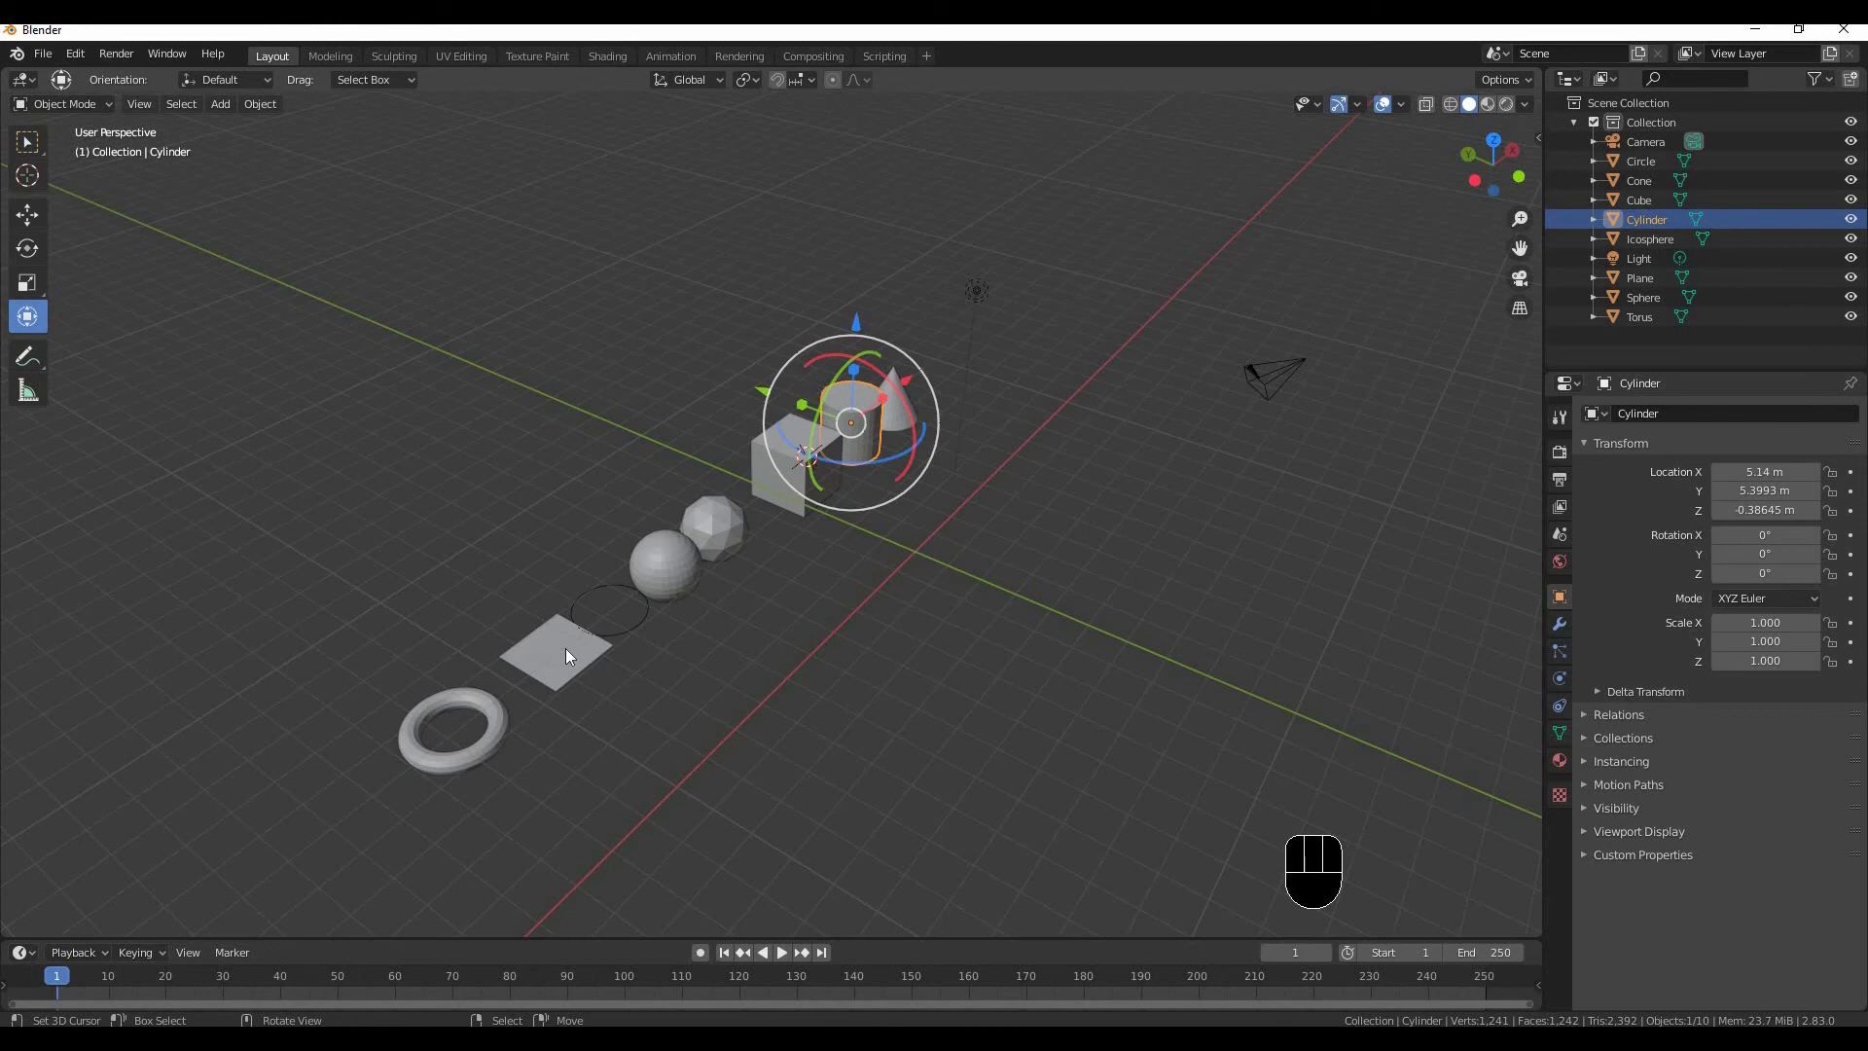
{"action": "middle_click_drag", "start_coordinate": [884, 480], "coordinate": [621, 549]}
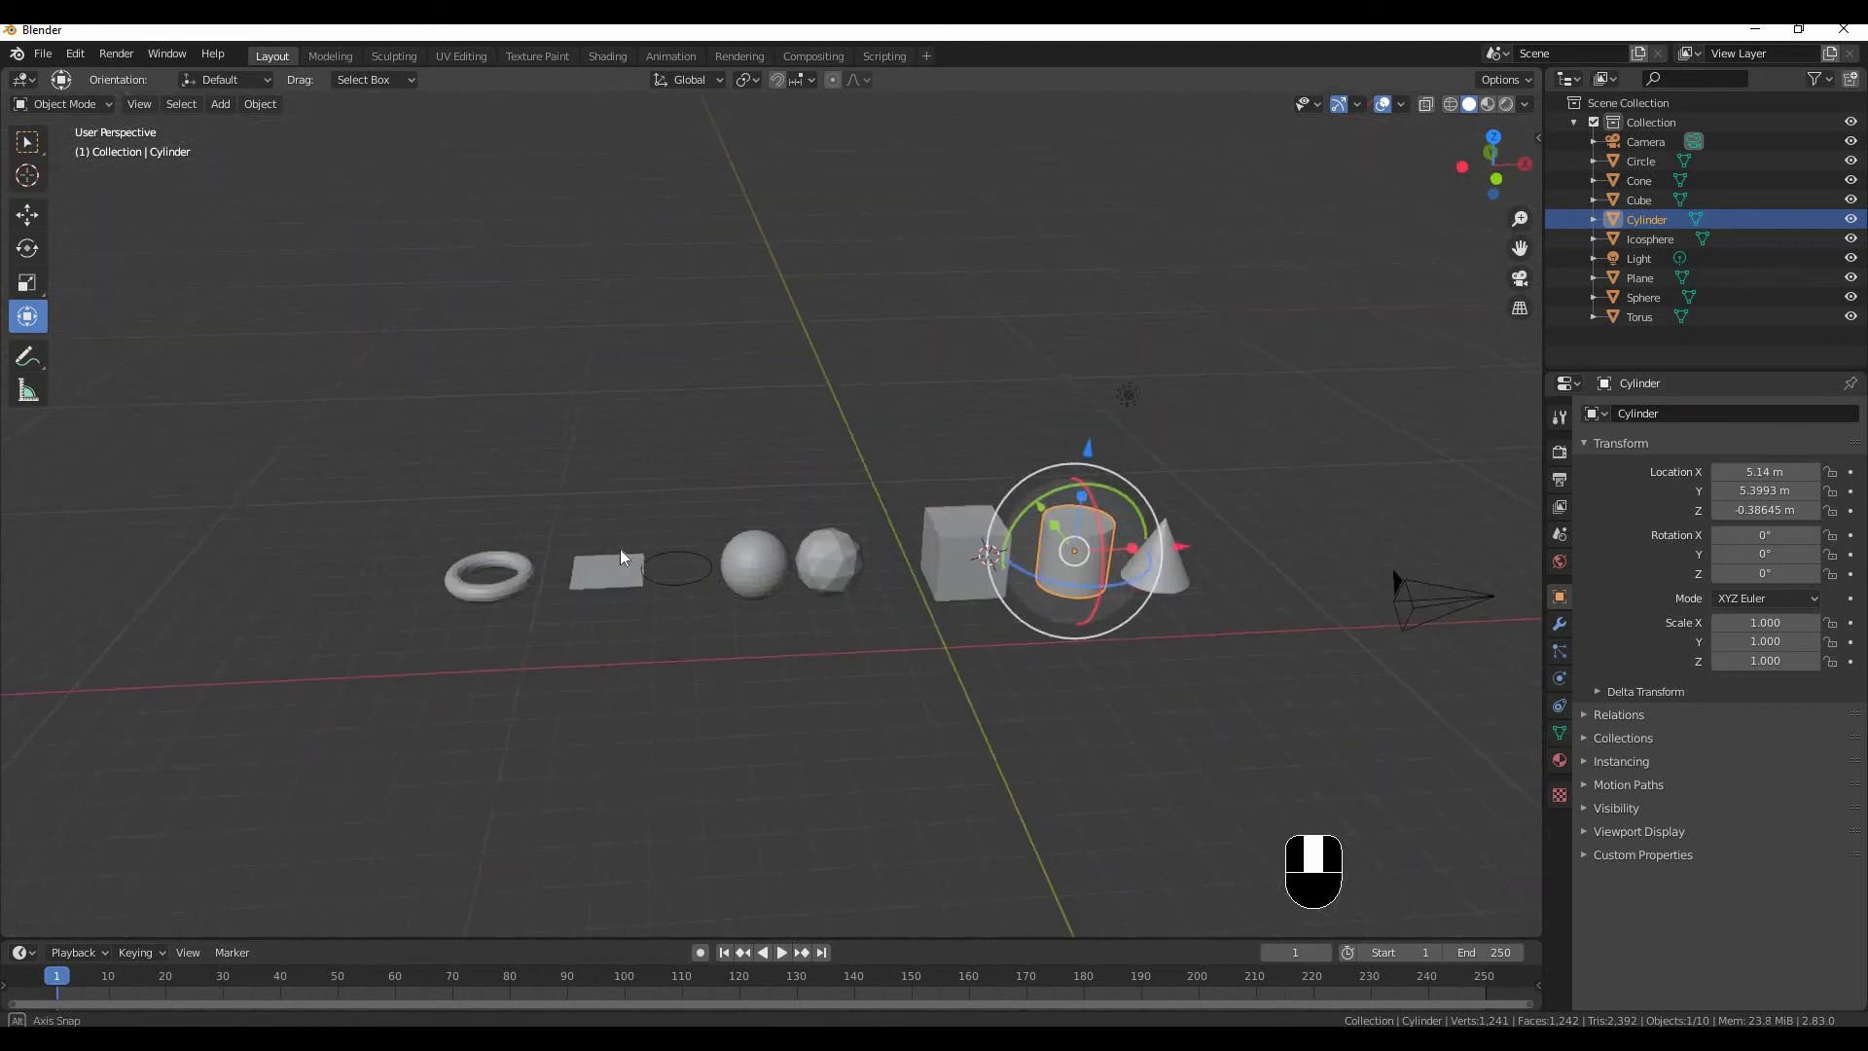
{"action": "middle_click_drag", "start_coordinate": [1012, 603], "coordinate": [789, 614], "text": "shift"}
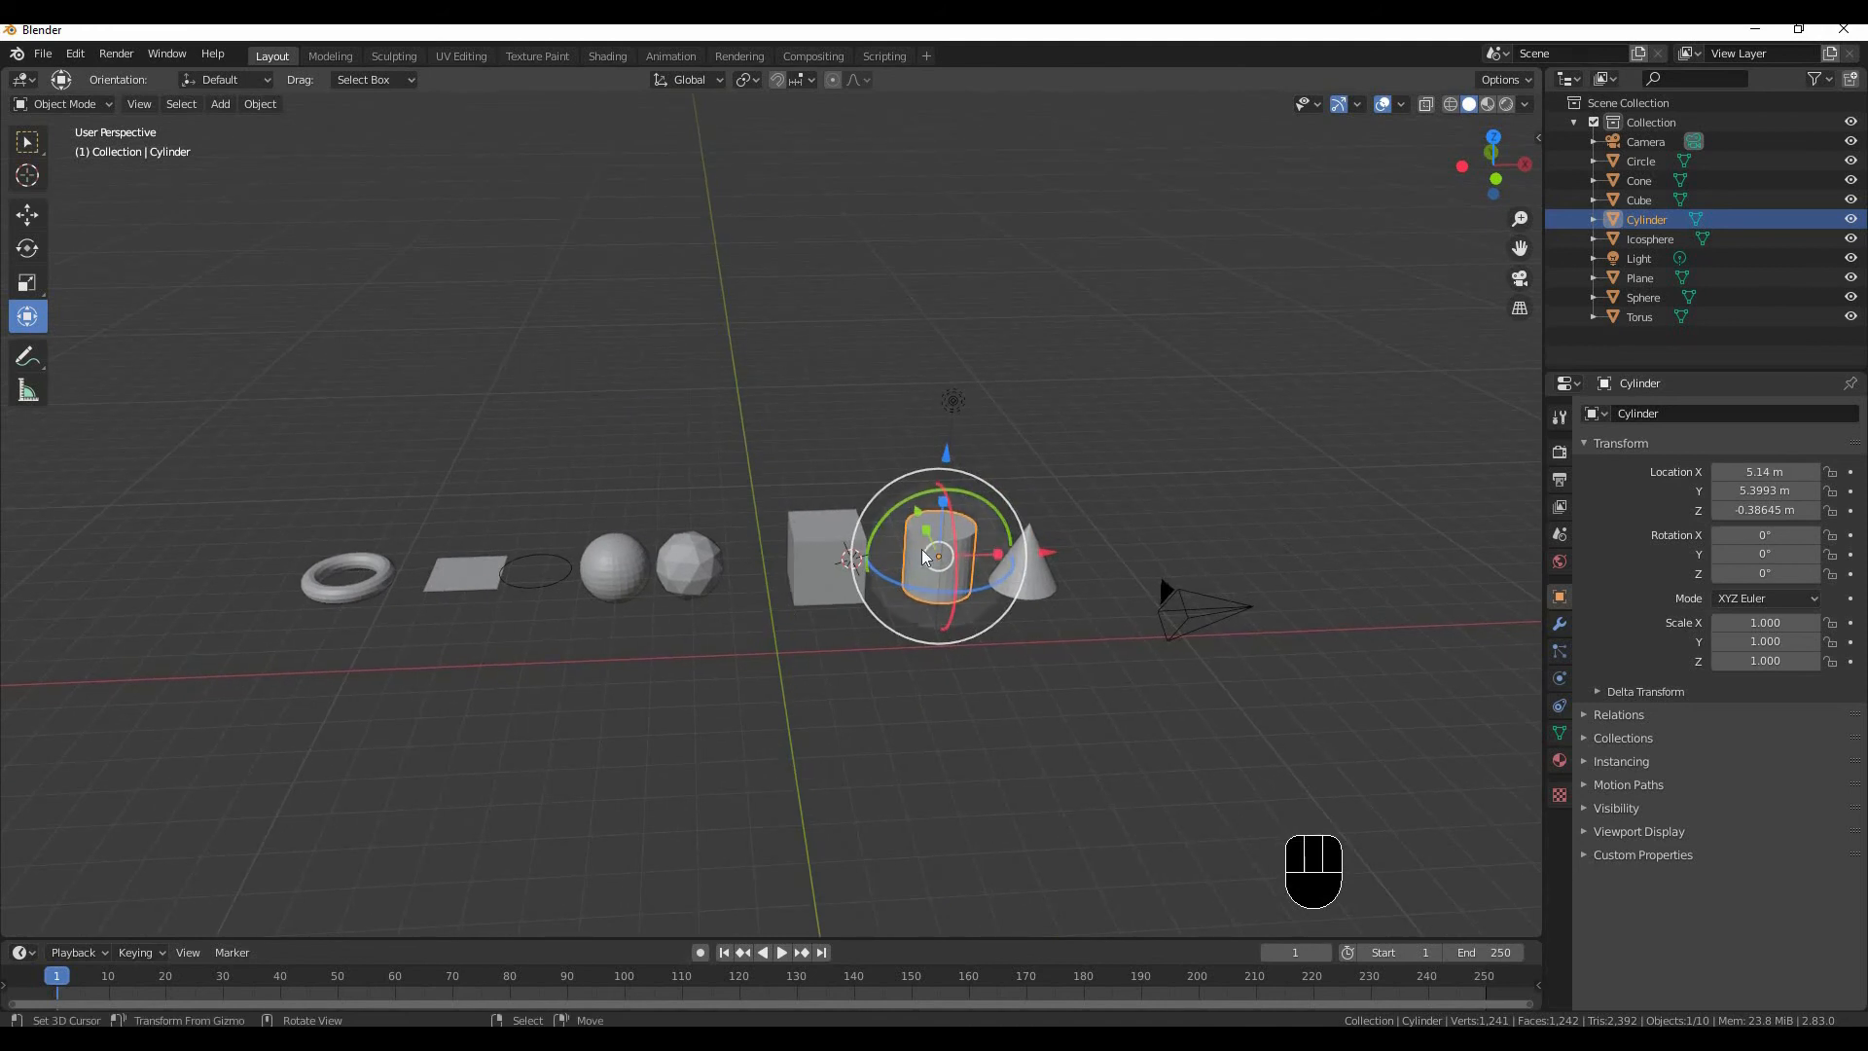
{"action": "middle_click_drag", "start_coordinate": [929, 558], "coordinate": [793, 613]}
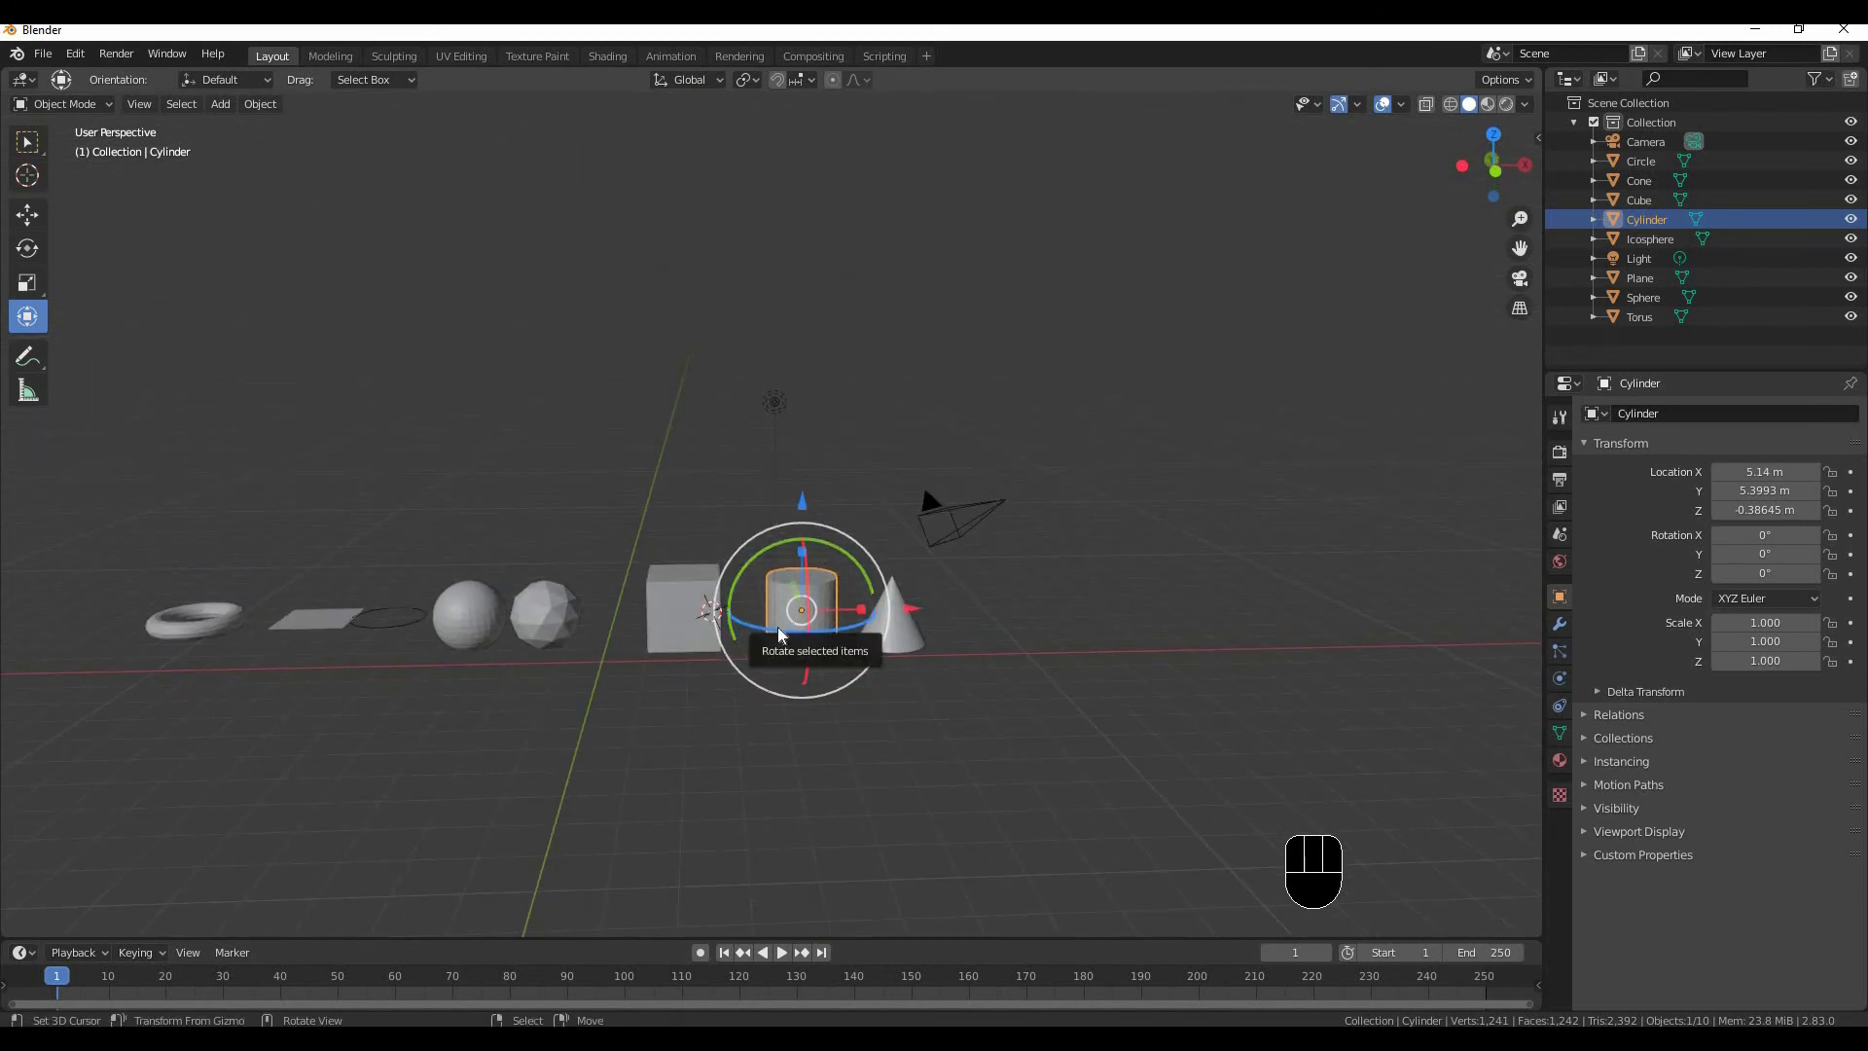
{"action": "left_click", "coordinate": [897, 632]}
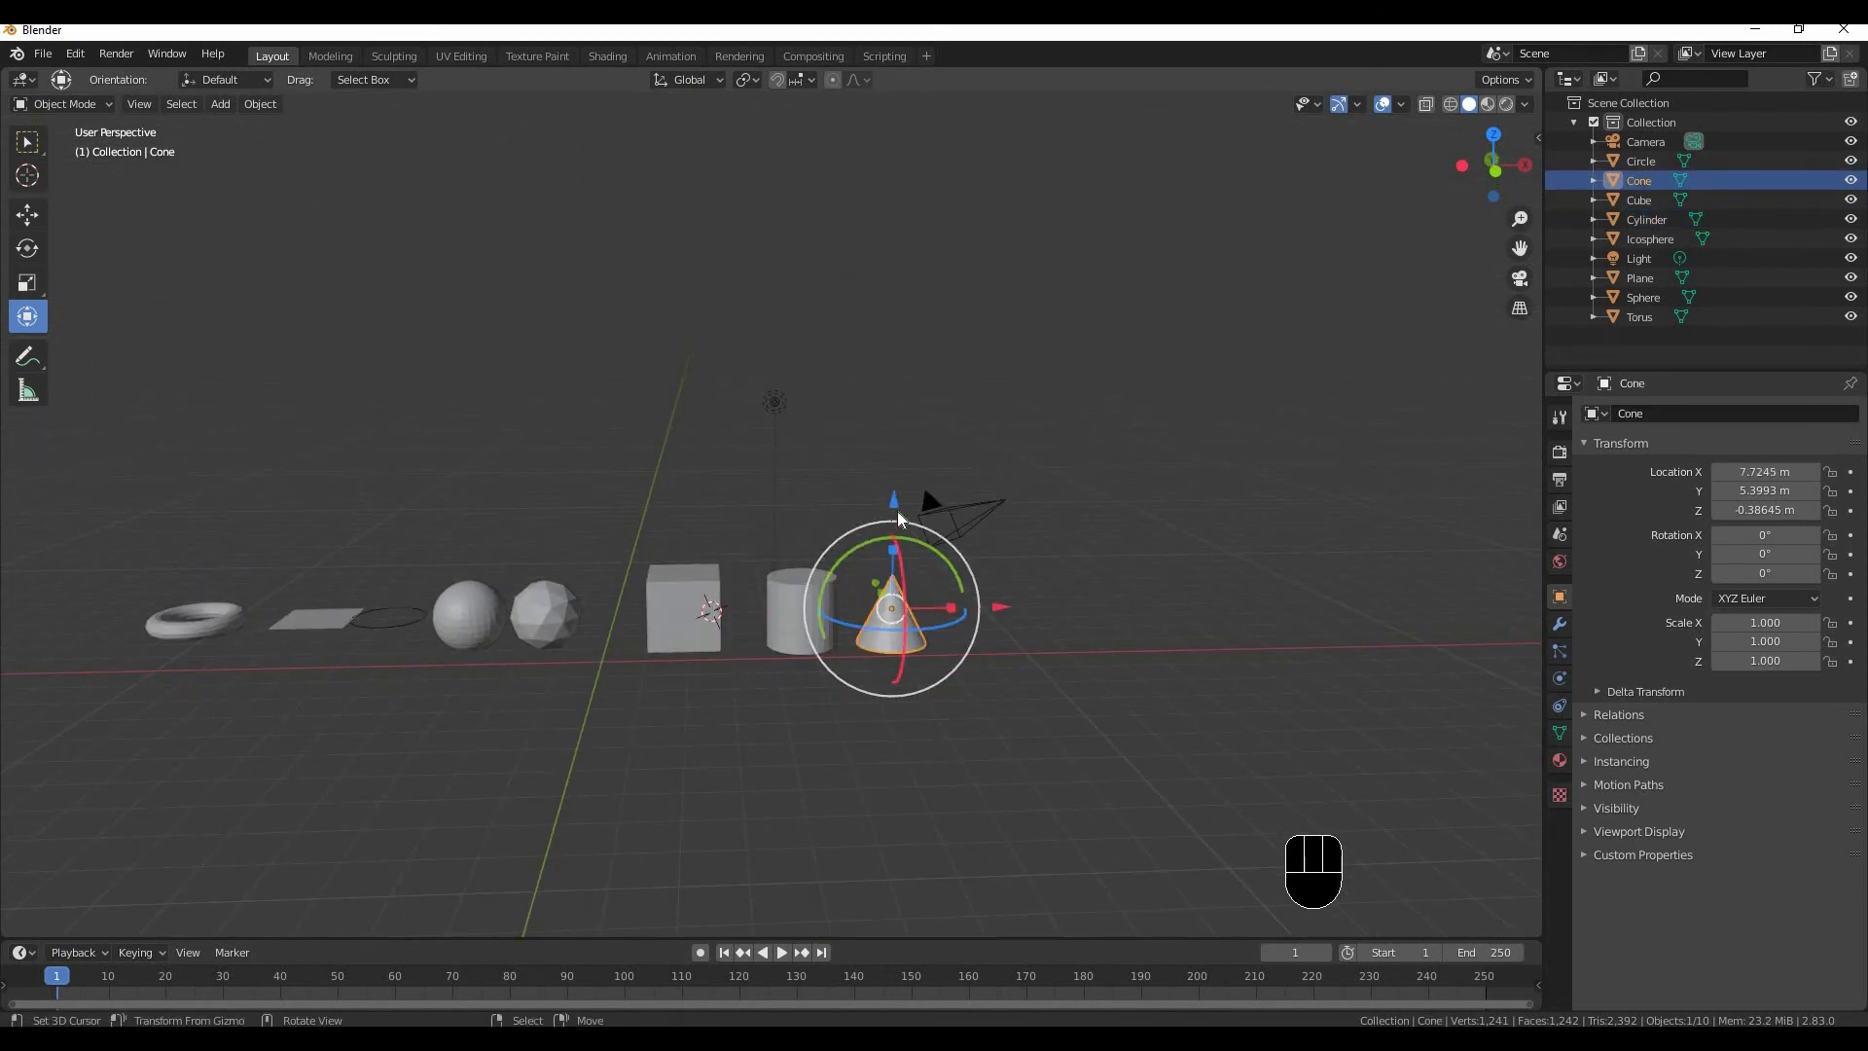
{"action": "left_click_drag", "start_coordinate": [895, 503], "coordinate": [917, 564]}
Adjust the cone to about X 5.12 m and Z 1.59 m so it sits centred on the cylinder's top.
{"action": "middle_click_drag", "start_coordinate": [868, 576], "coordinate": [611, 558]}
{"action": "scroll", "coordinate": [611, 559], "scroll_direction": "up", "scroll_amount": 3}
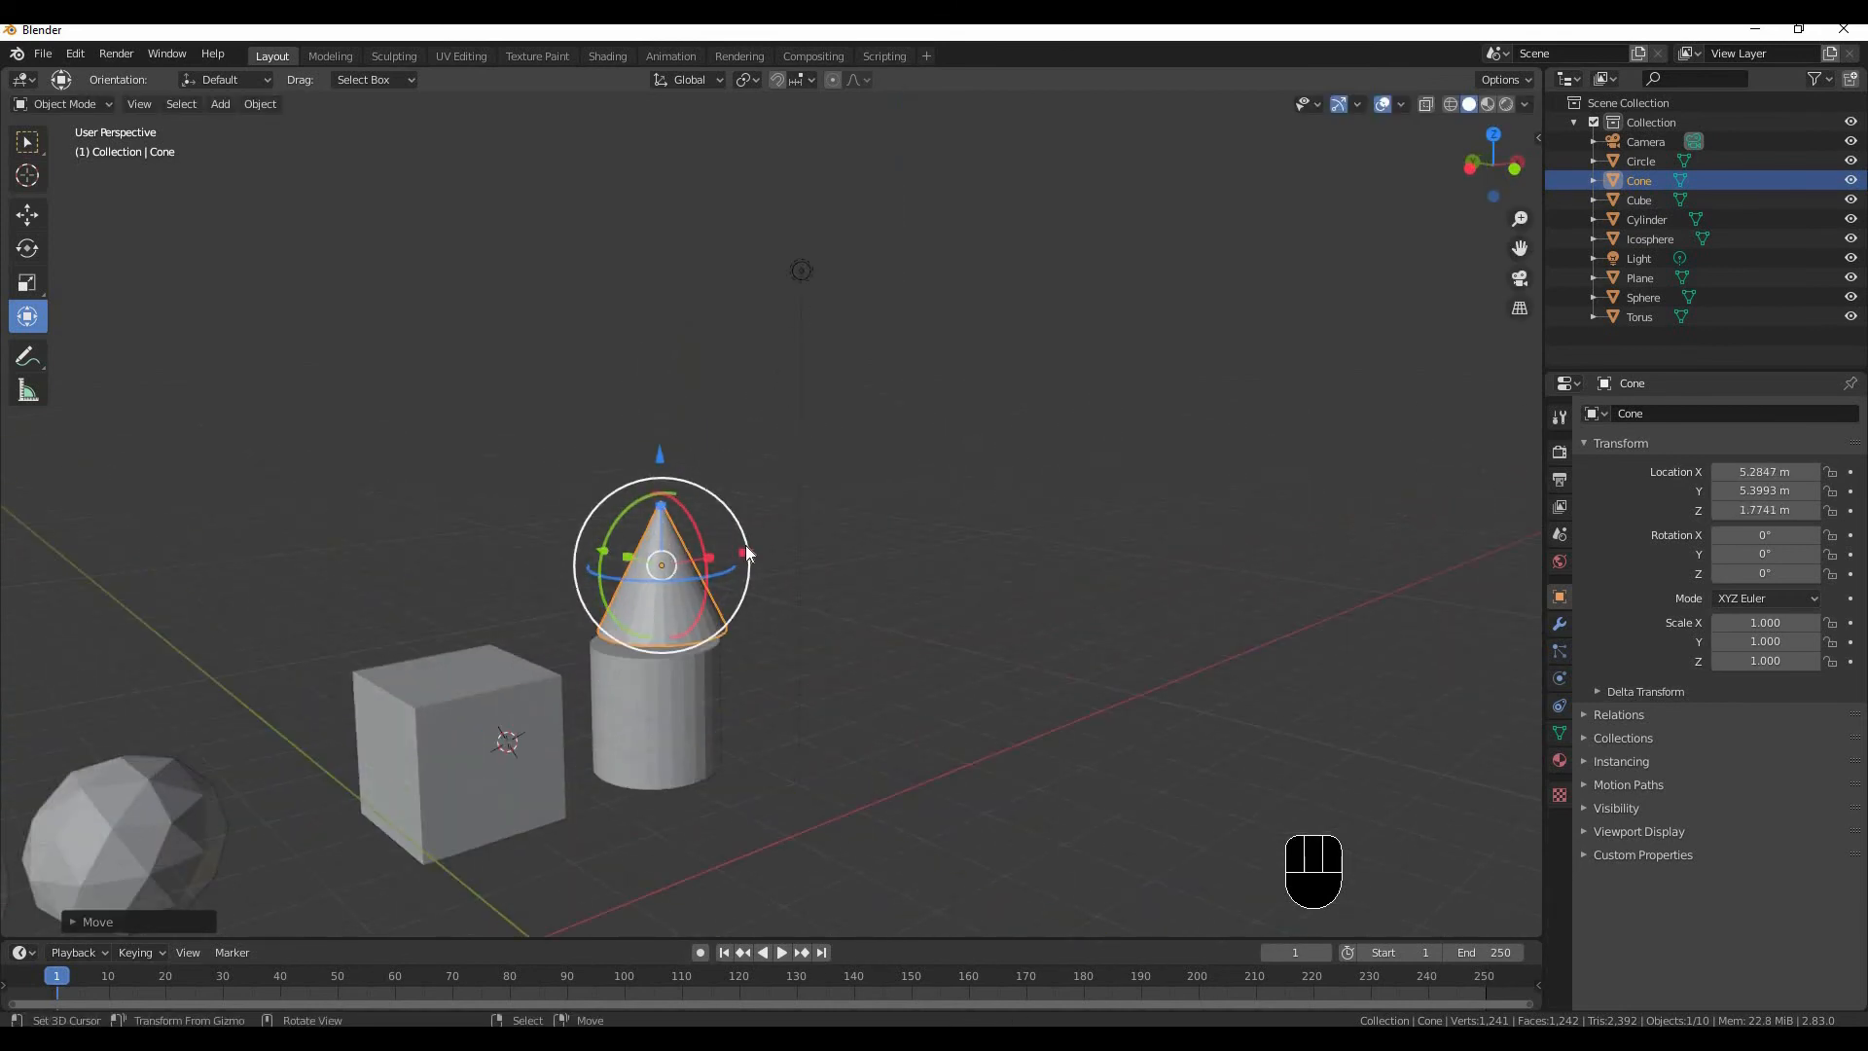
{"action": "left_click_drag", "start_coordinate": [746, 540], "coordinate": [731, 555]}
{"action": "key", "text": "ctrl+z"}
{"action": "left_click_drag", "start_coordinate": [652, 465], "coordinate": [652, 470]}
Select the cylinder and the cone together and examine the stacked pair in the front view and in perspective.
{"action": "middle_click_drag", "start_coordinate": [813, 703], "coordinate": [702, 687]}
{"action": "right_click", "coordinate": [703, 687]}
{"action": "right_click", "coordinate": [825, 698]}
{"action": "right_click", "coordinate": [855, 633], "text": "shift"}
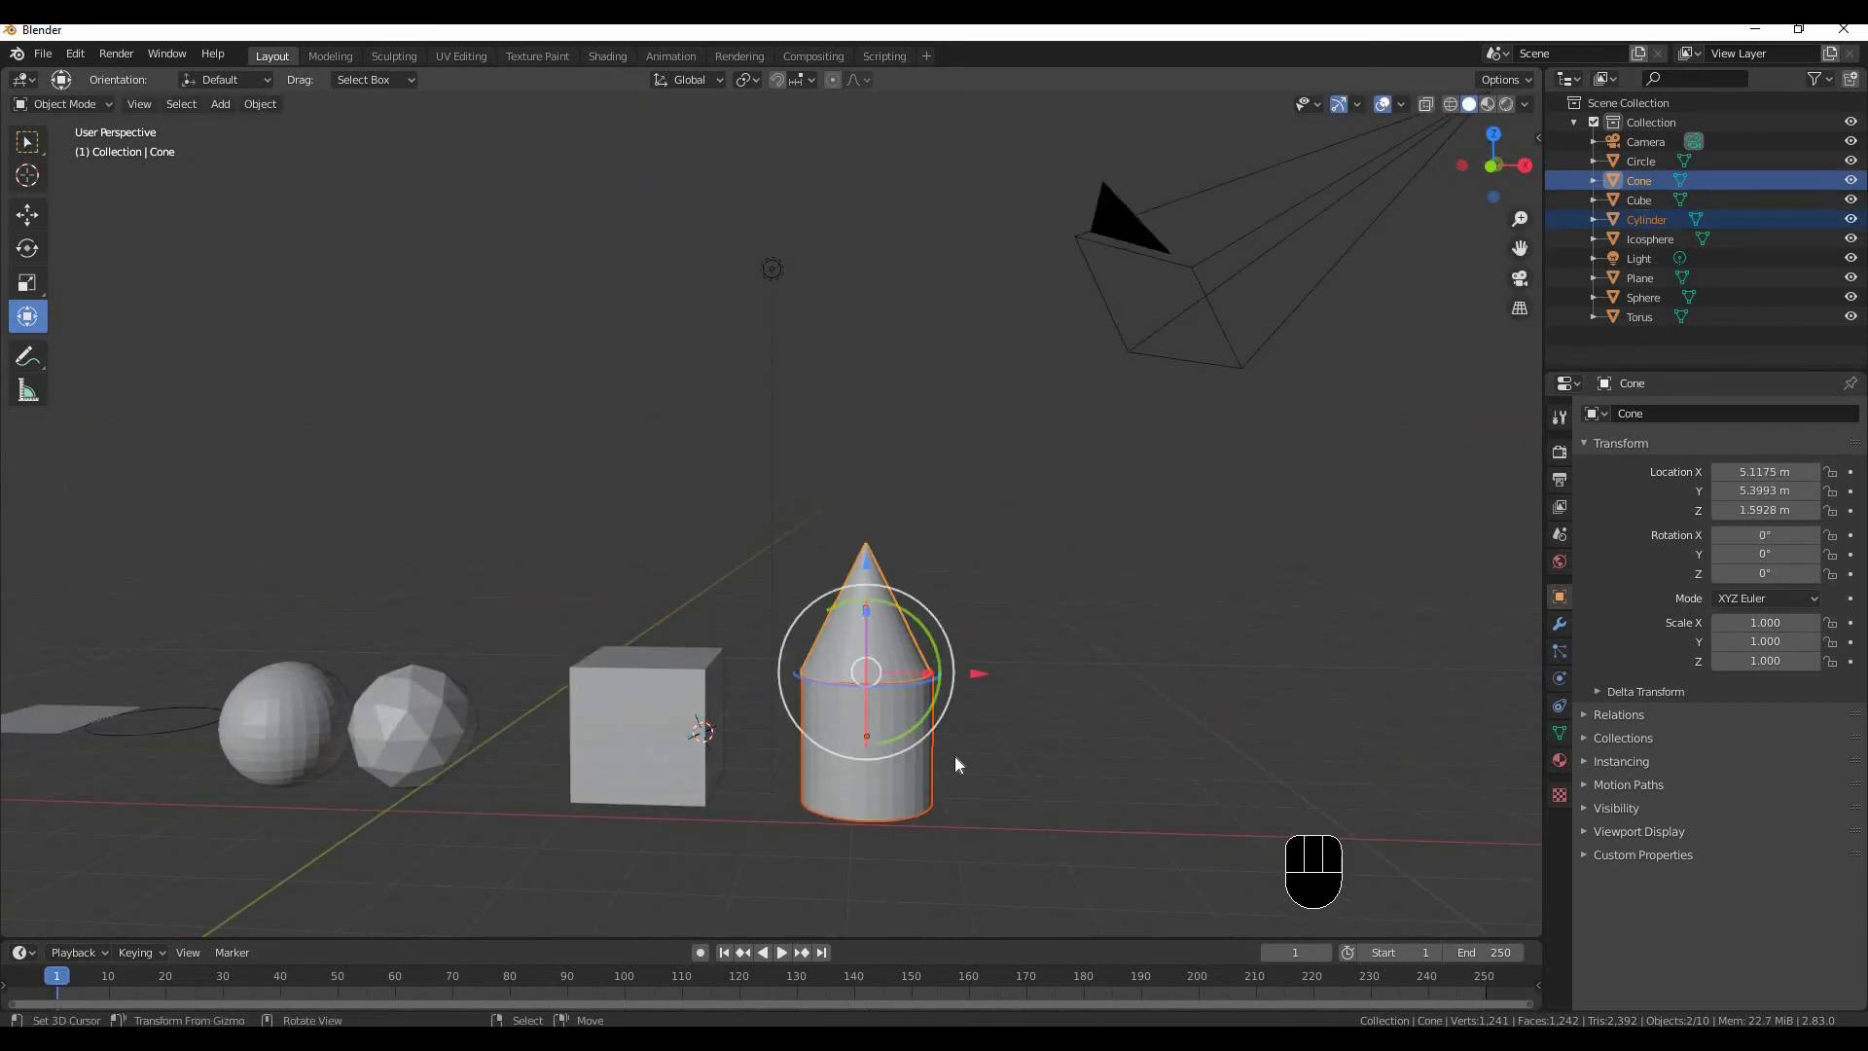
{"action": "key", "text": "KP_1"}
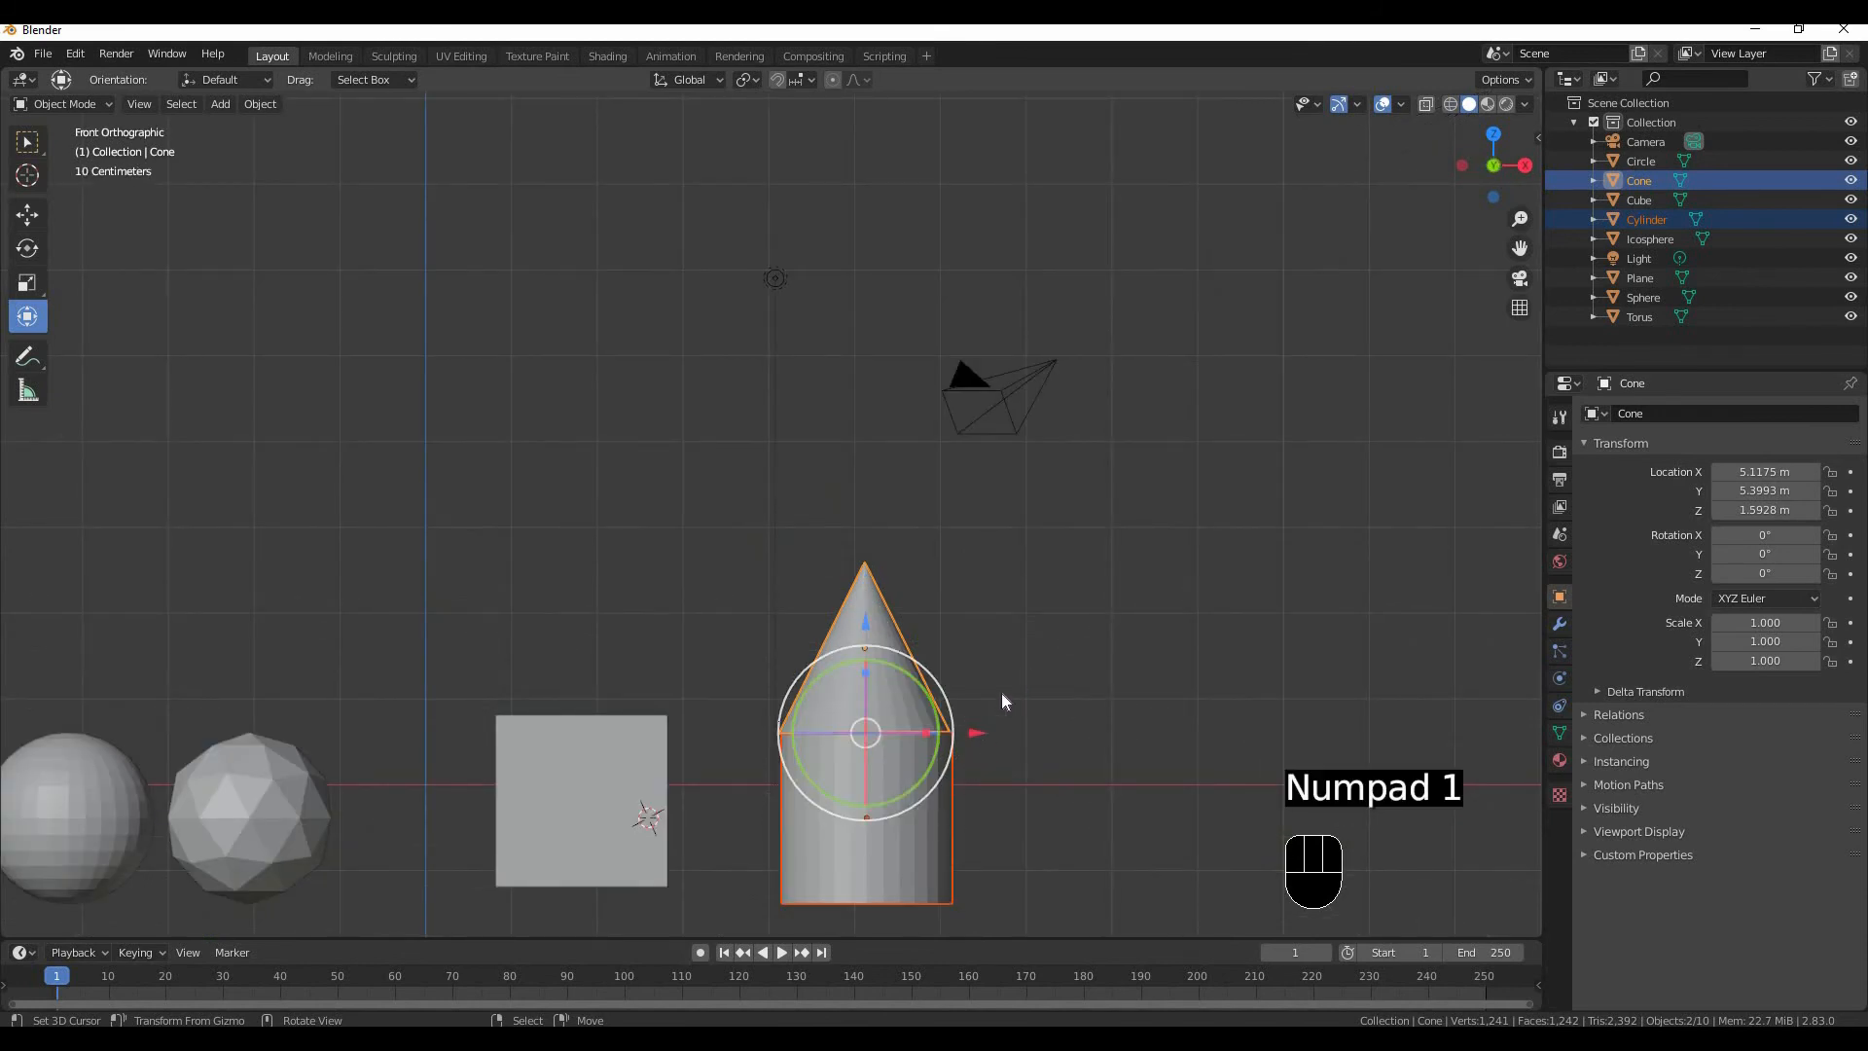
{"action": "middle_click_drag", "start_coordinate": [1001, 693], "coordinate": [944, 774]}
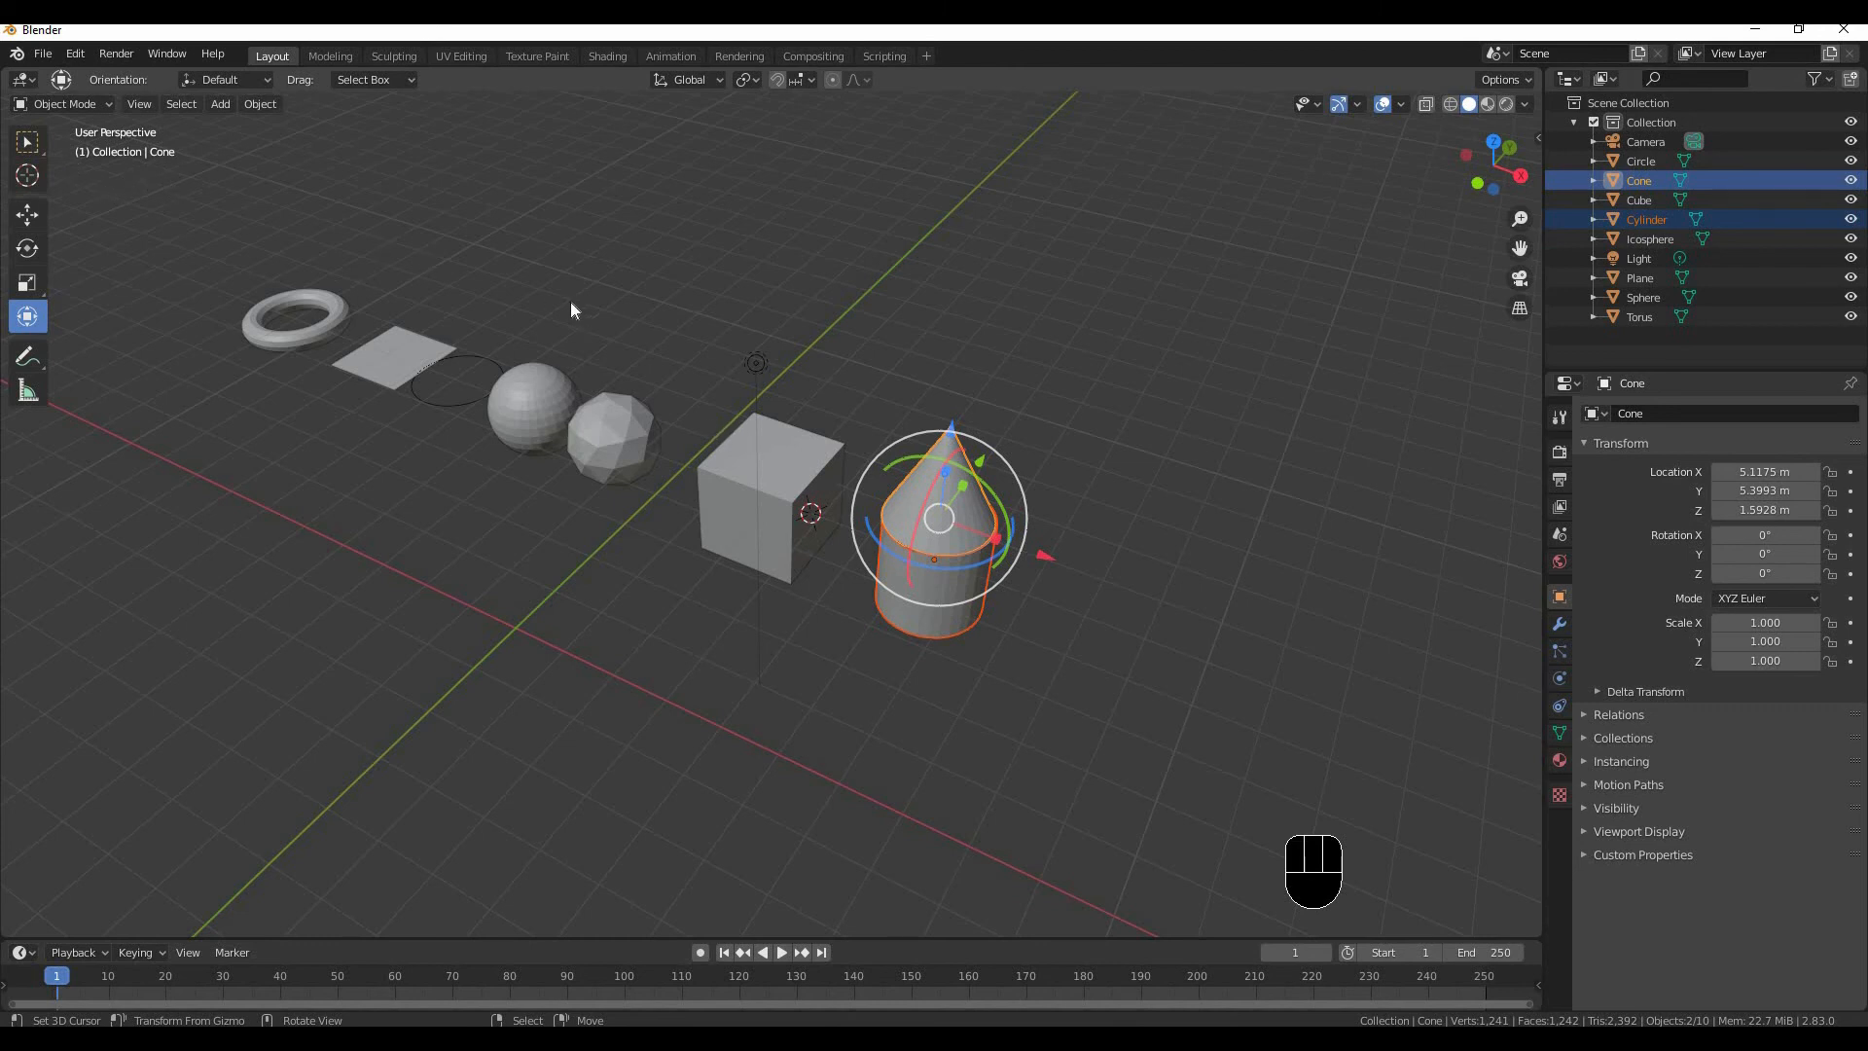
{"action": "middle_click_drag", "start_coordinate": [983, 498], "coordinate": [1045, 483]}
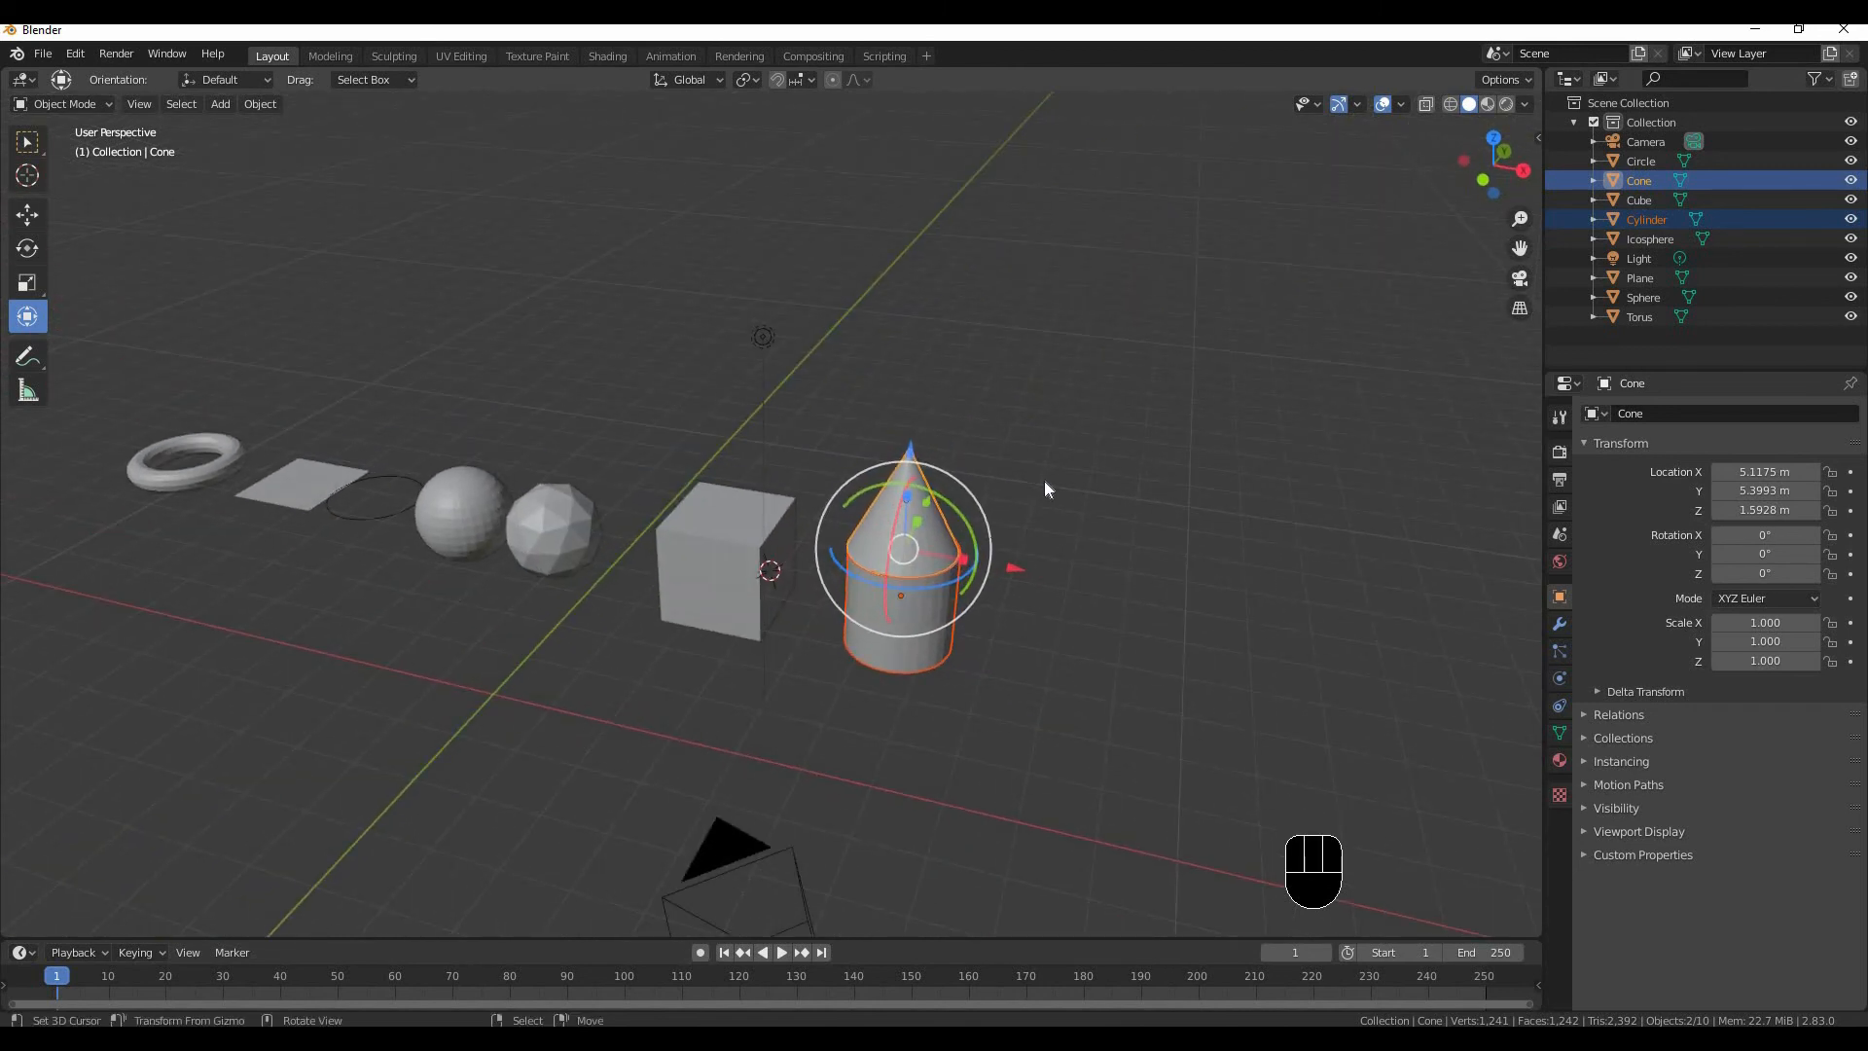
Cycle repeatedly through the front, right and top orthographic views to compare how the primitives look from each side.
{"action": "key", "text": "KP_1"}
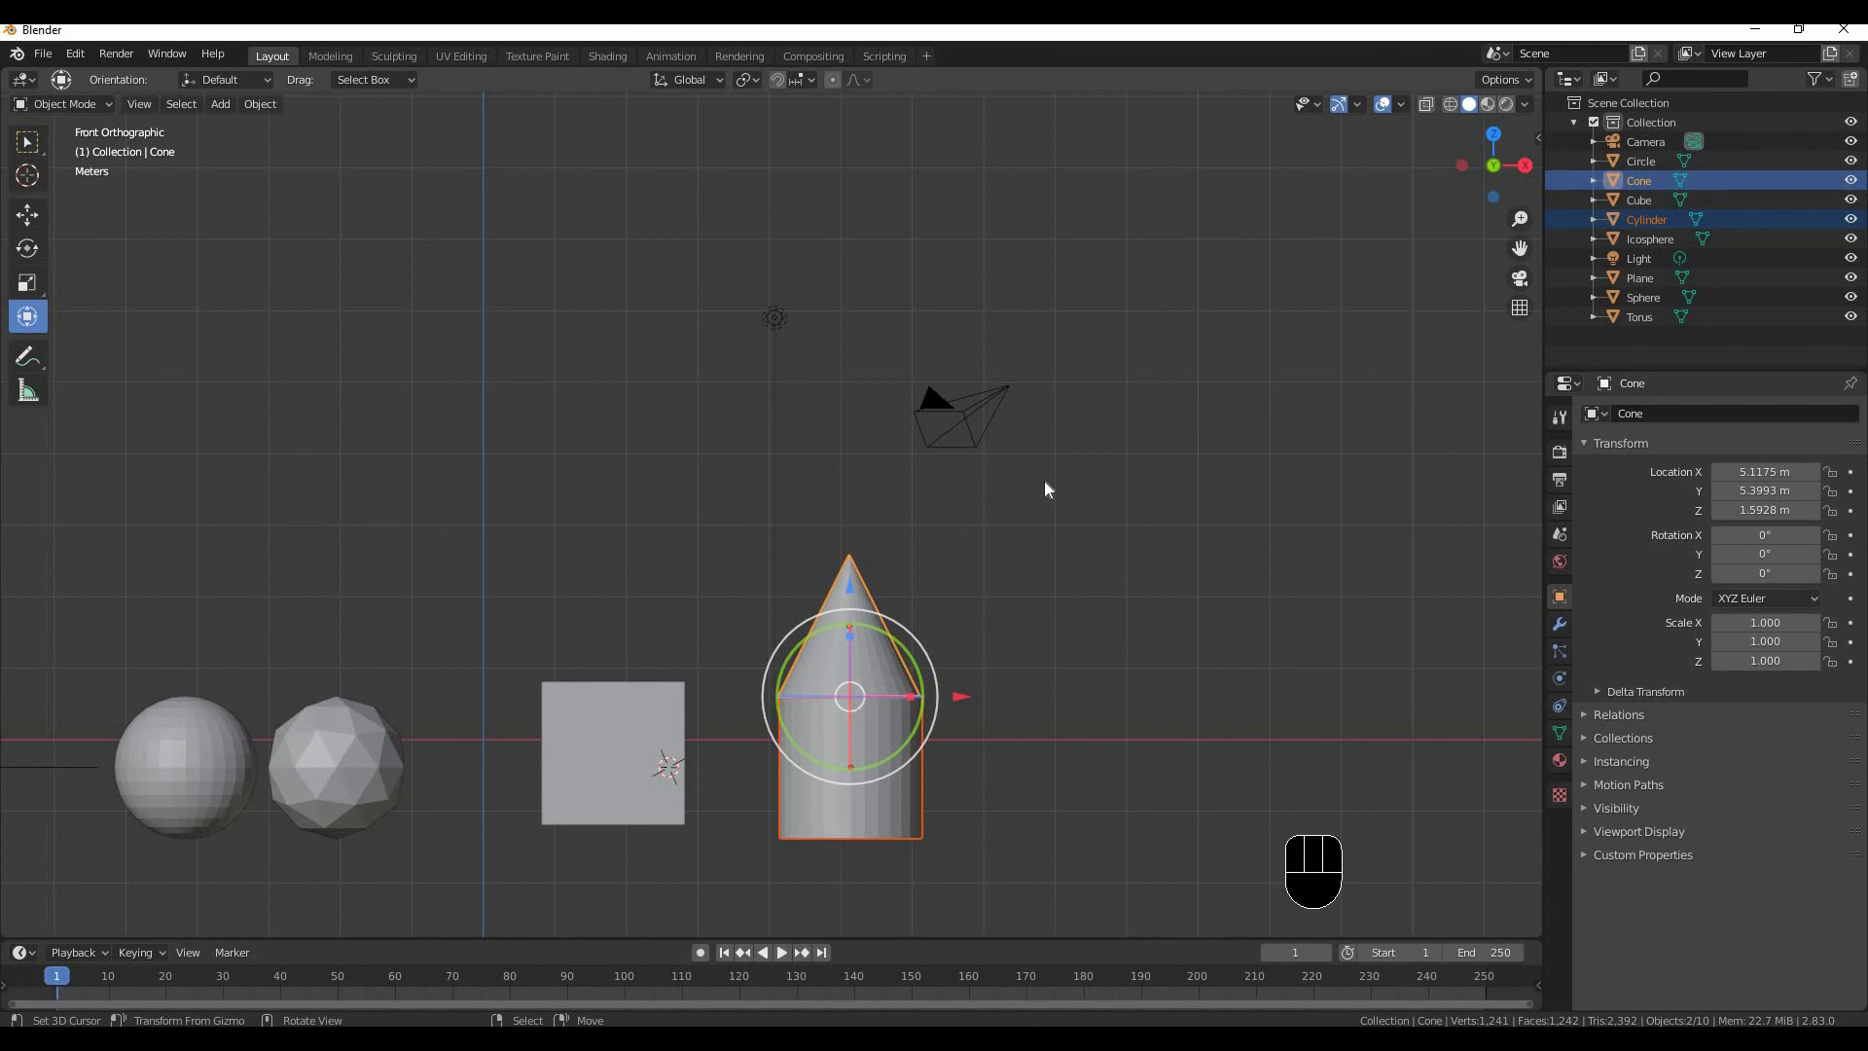
{"action": "key", "text": "KP_3"}
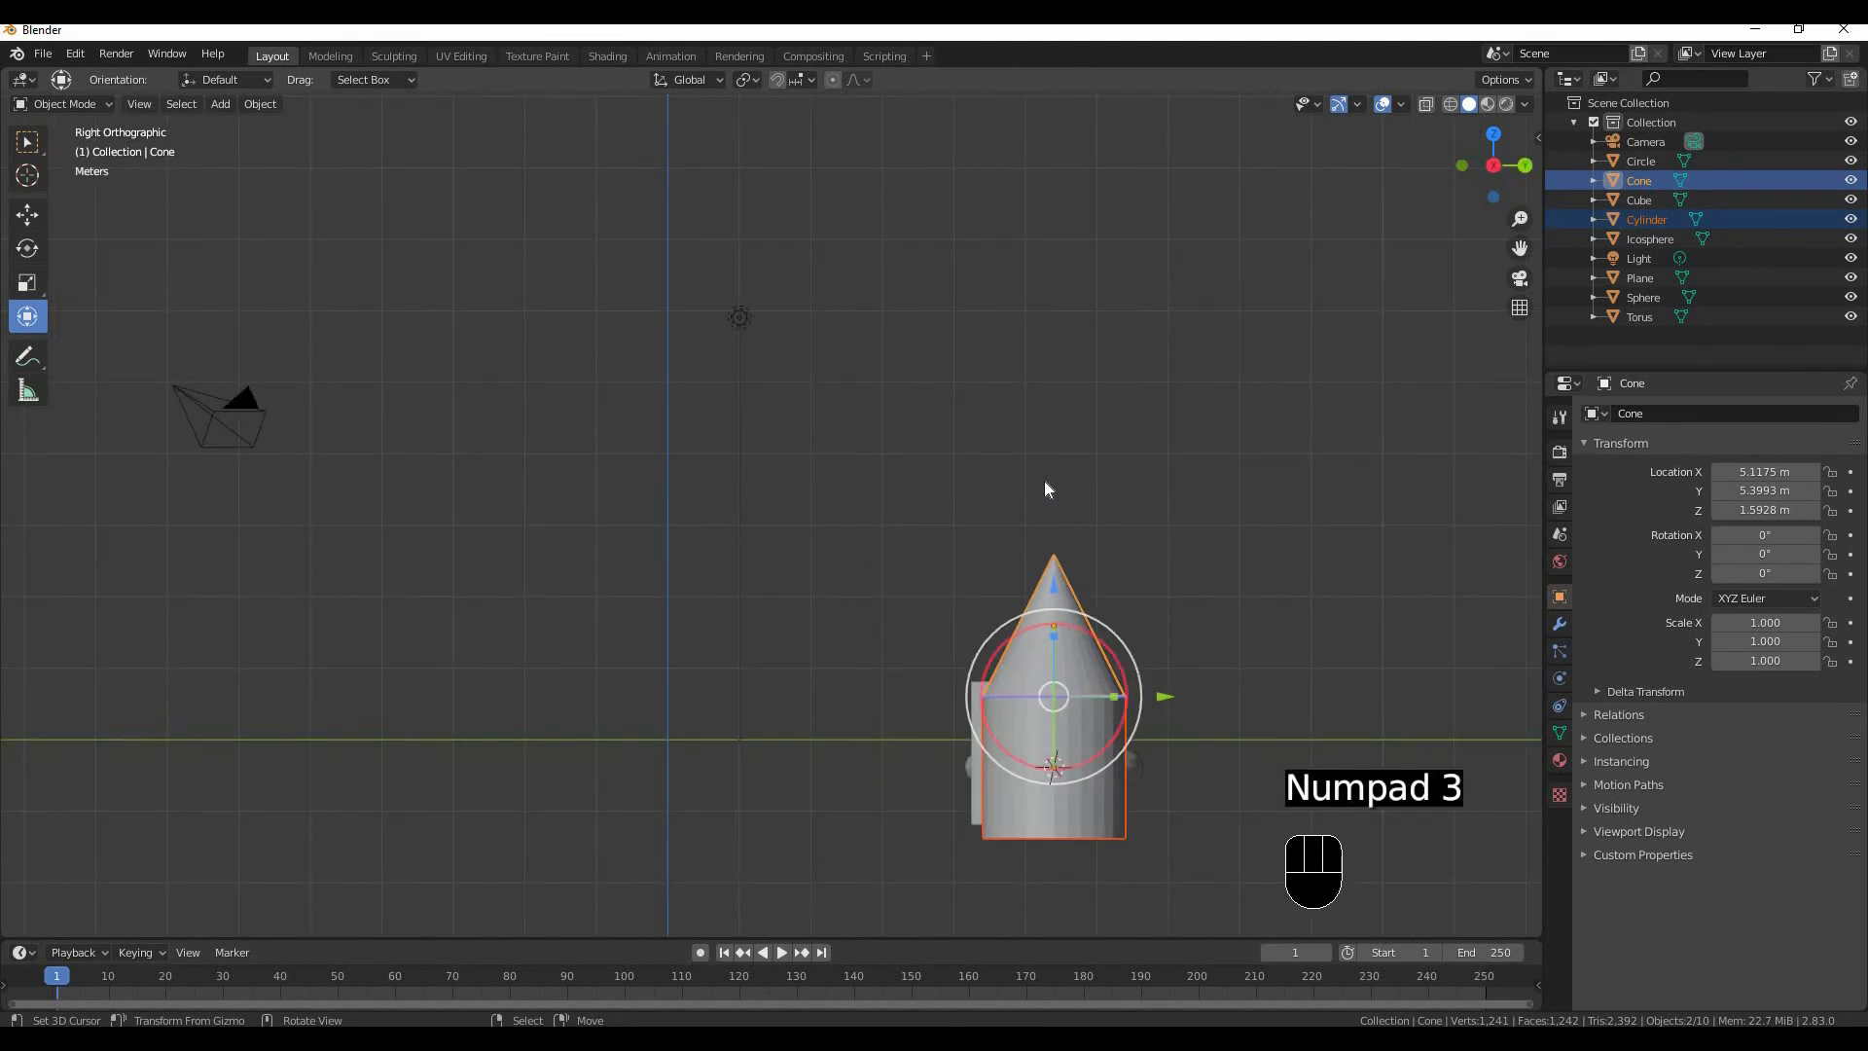
{"action": "key", "text": "KP_7"}
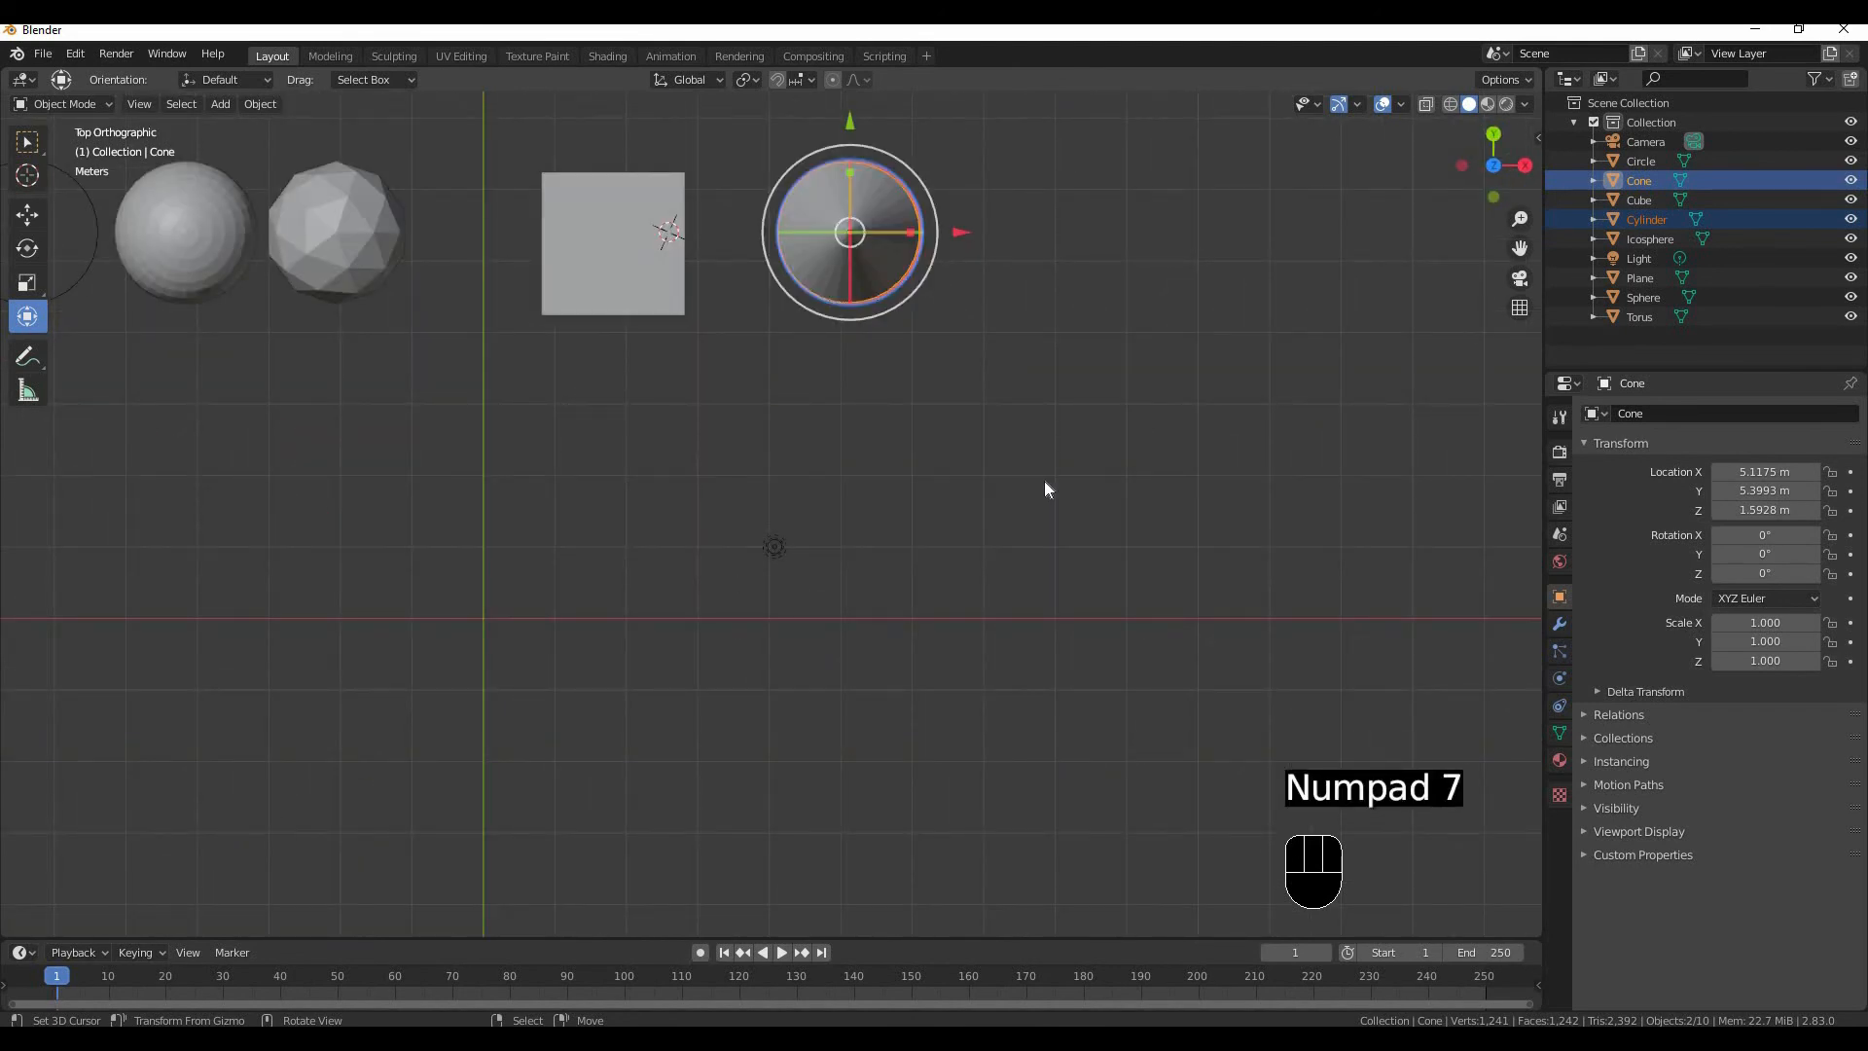
{"action": "key", "text": "KP_1"}
{"action": "key", "text": "KP_3"}
{"action": "key", "text": "KP_7"}
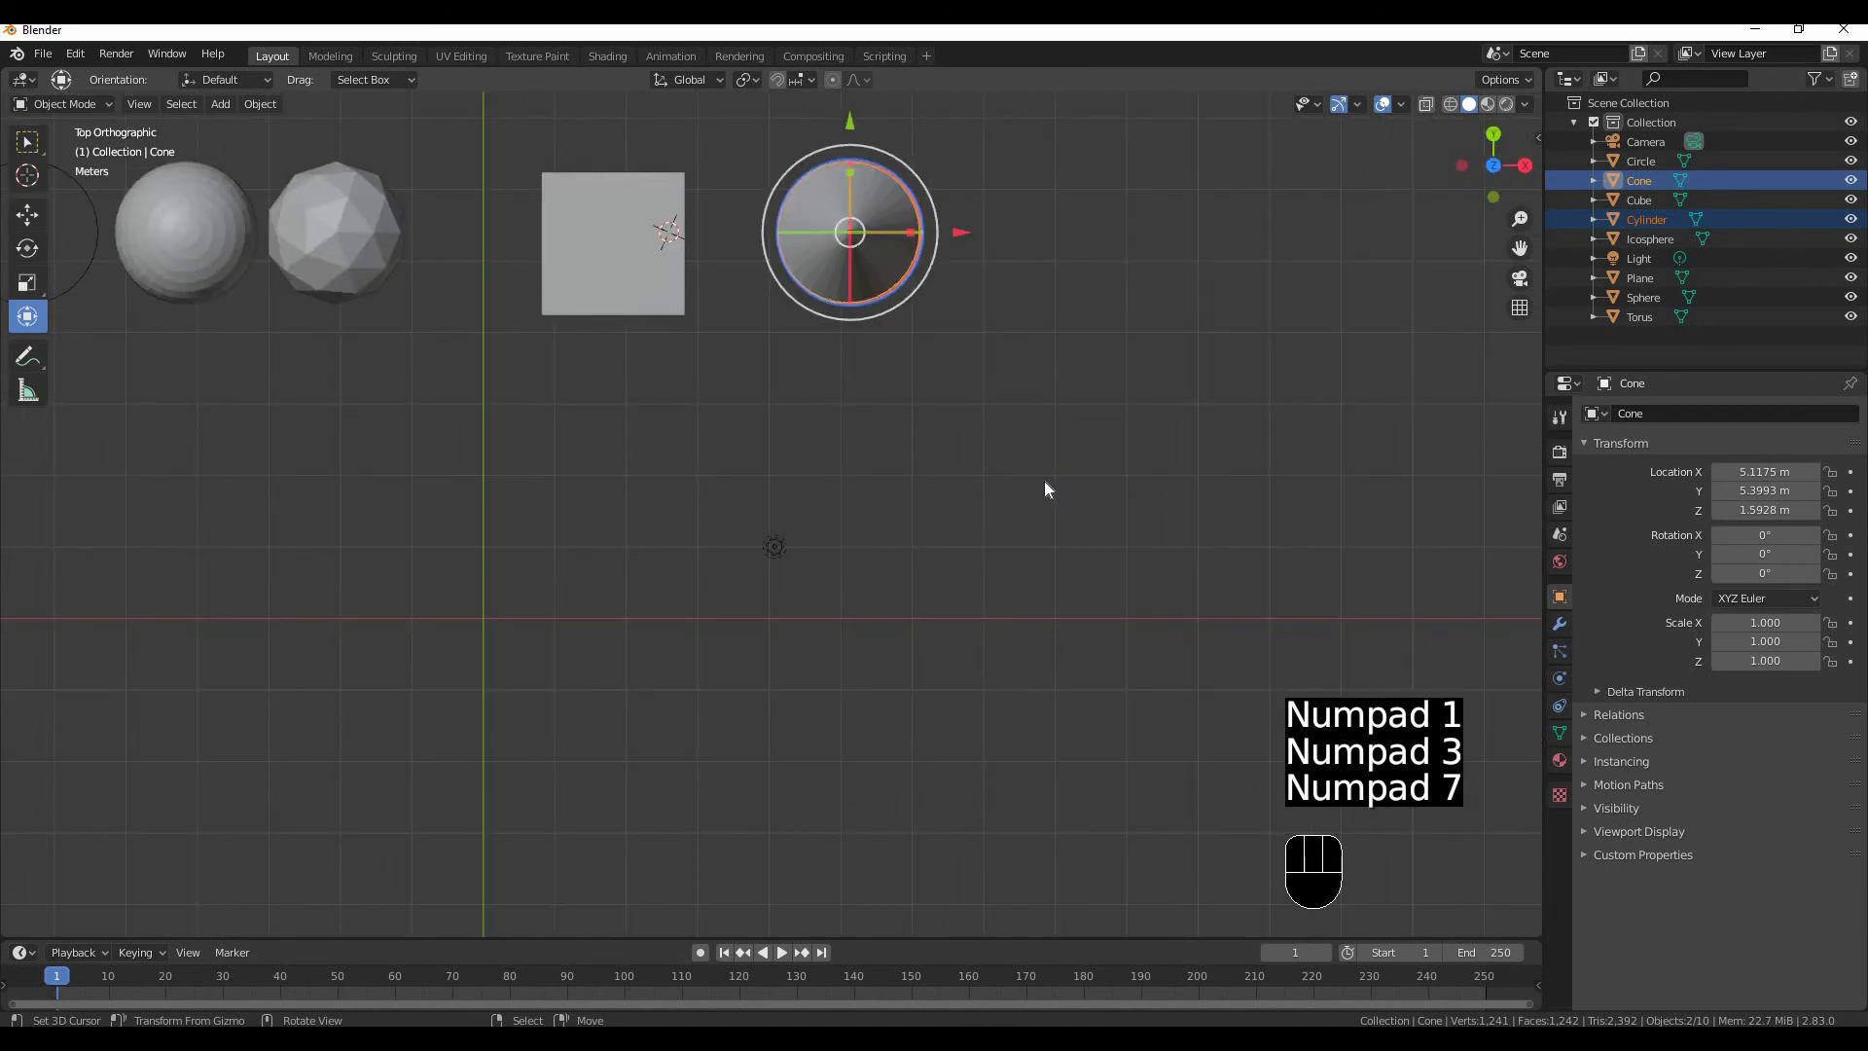
{"action": "key", "text": "KP_1"}
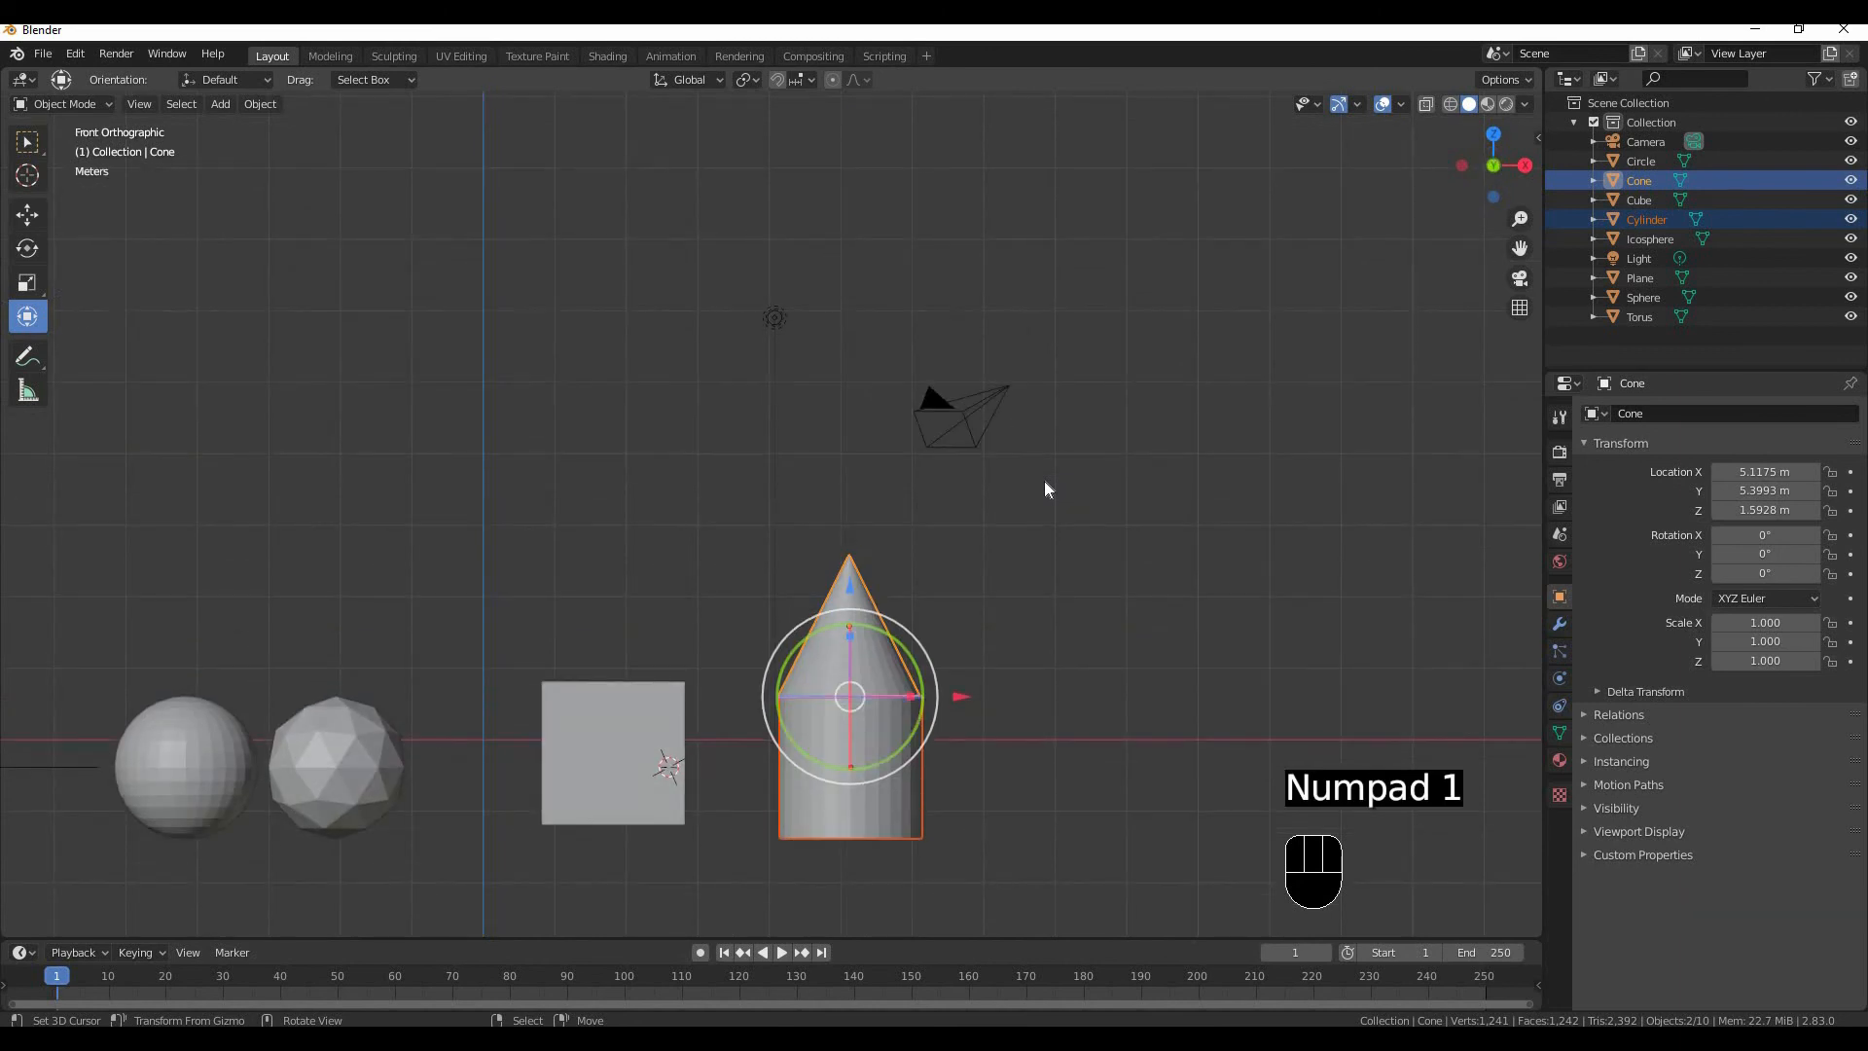
{"action": "key", "text": "KP_3"}
{"action": "key", "text": "KP_7"}
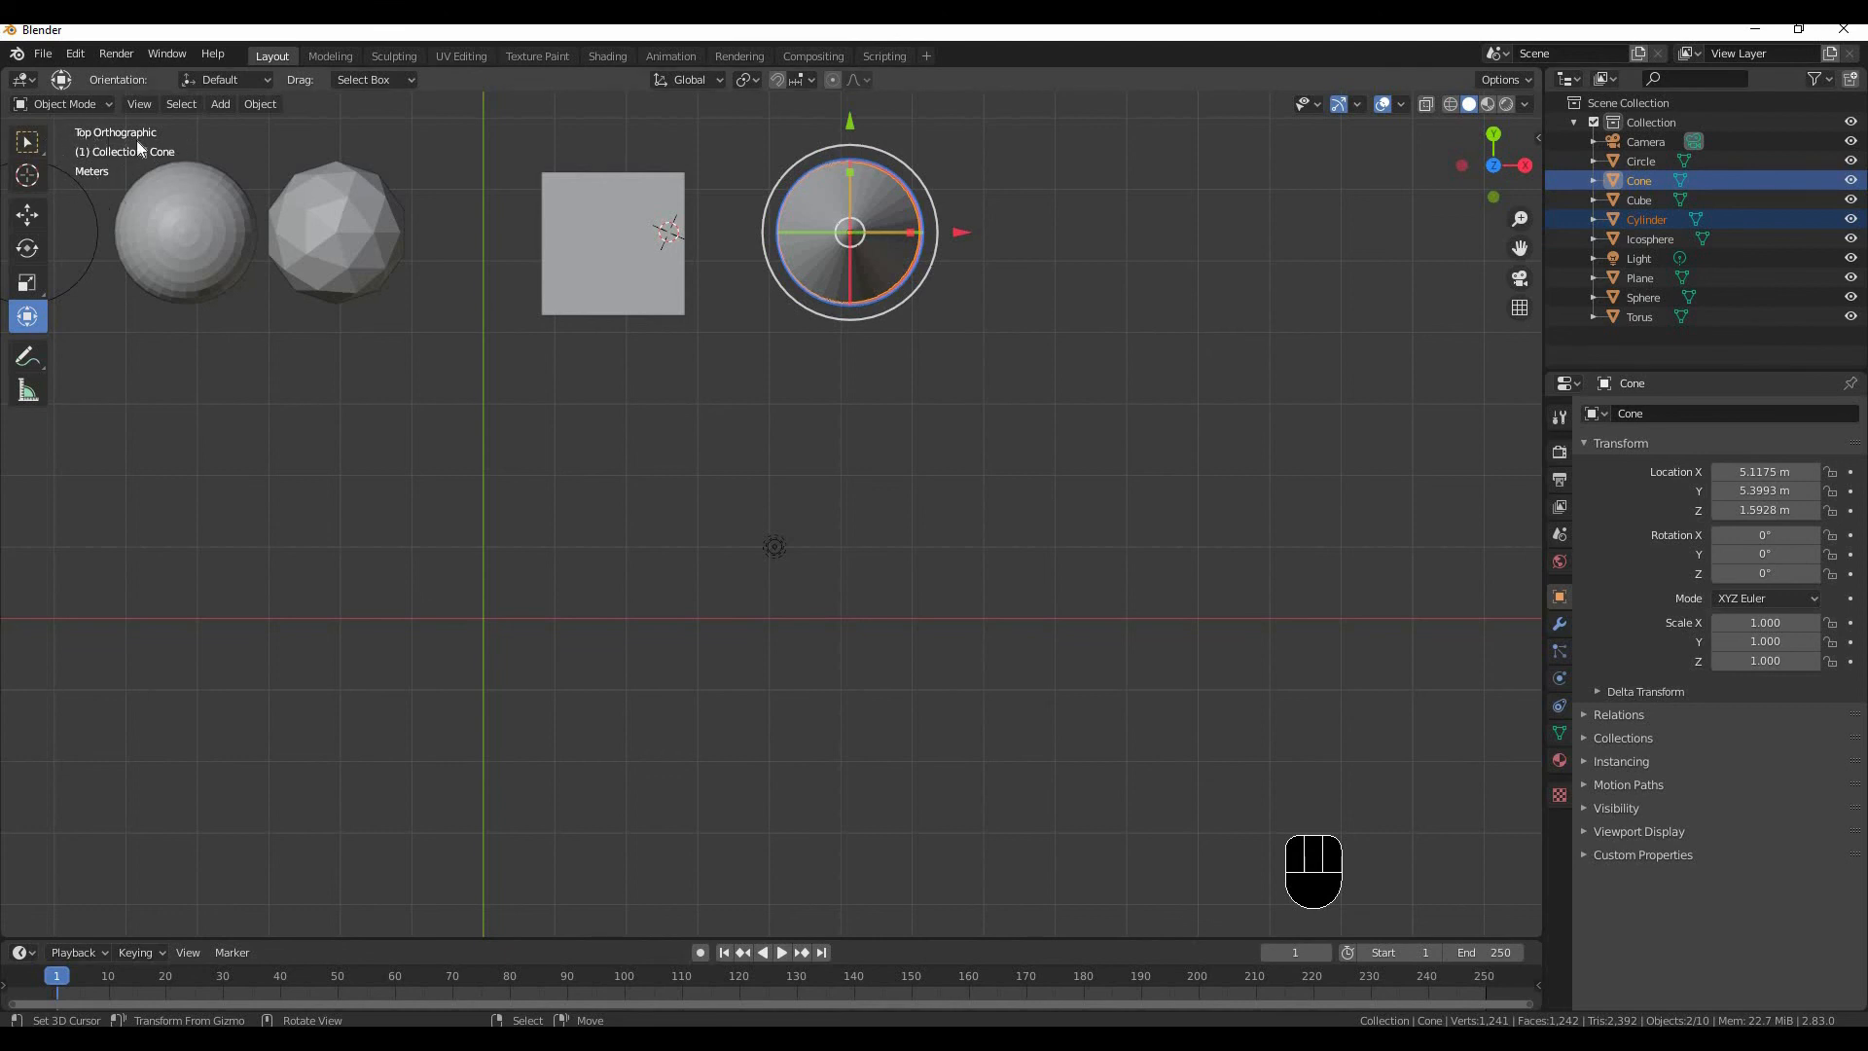
{"action": "key", "text": "KP_1"}
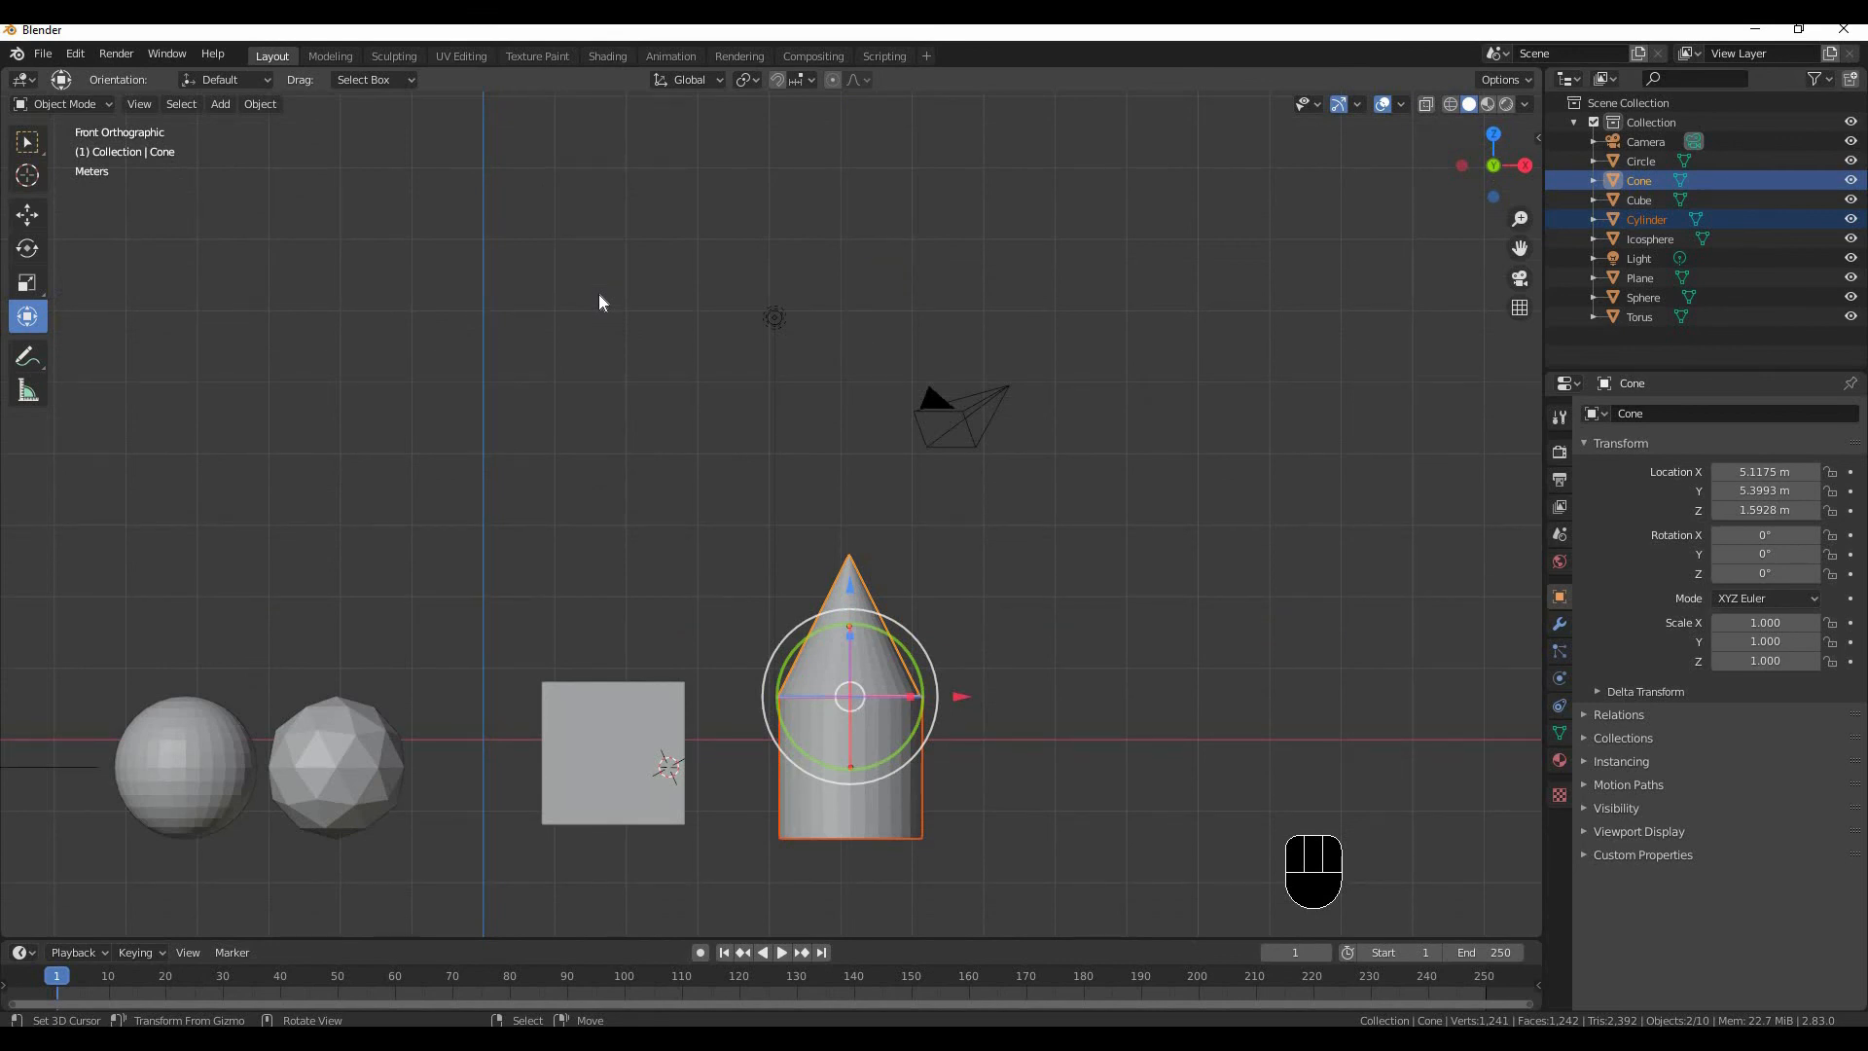
Examine the primitives from the opposite back, left and bottom orthographic views, and return to the front view.
{"action": "key", "text": "KP_1"}
{"action": "key", "text": "KP_9"}
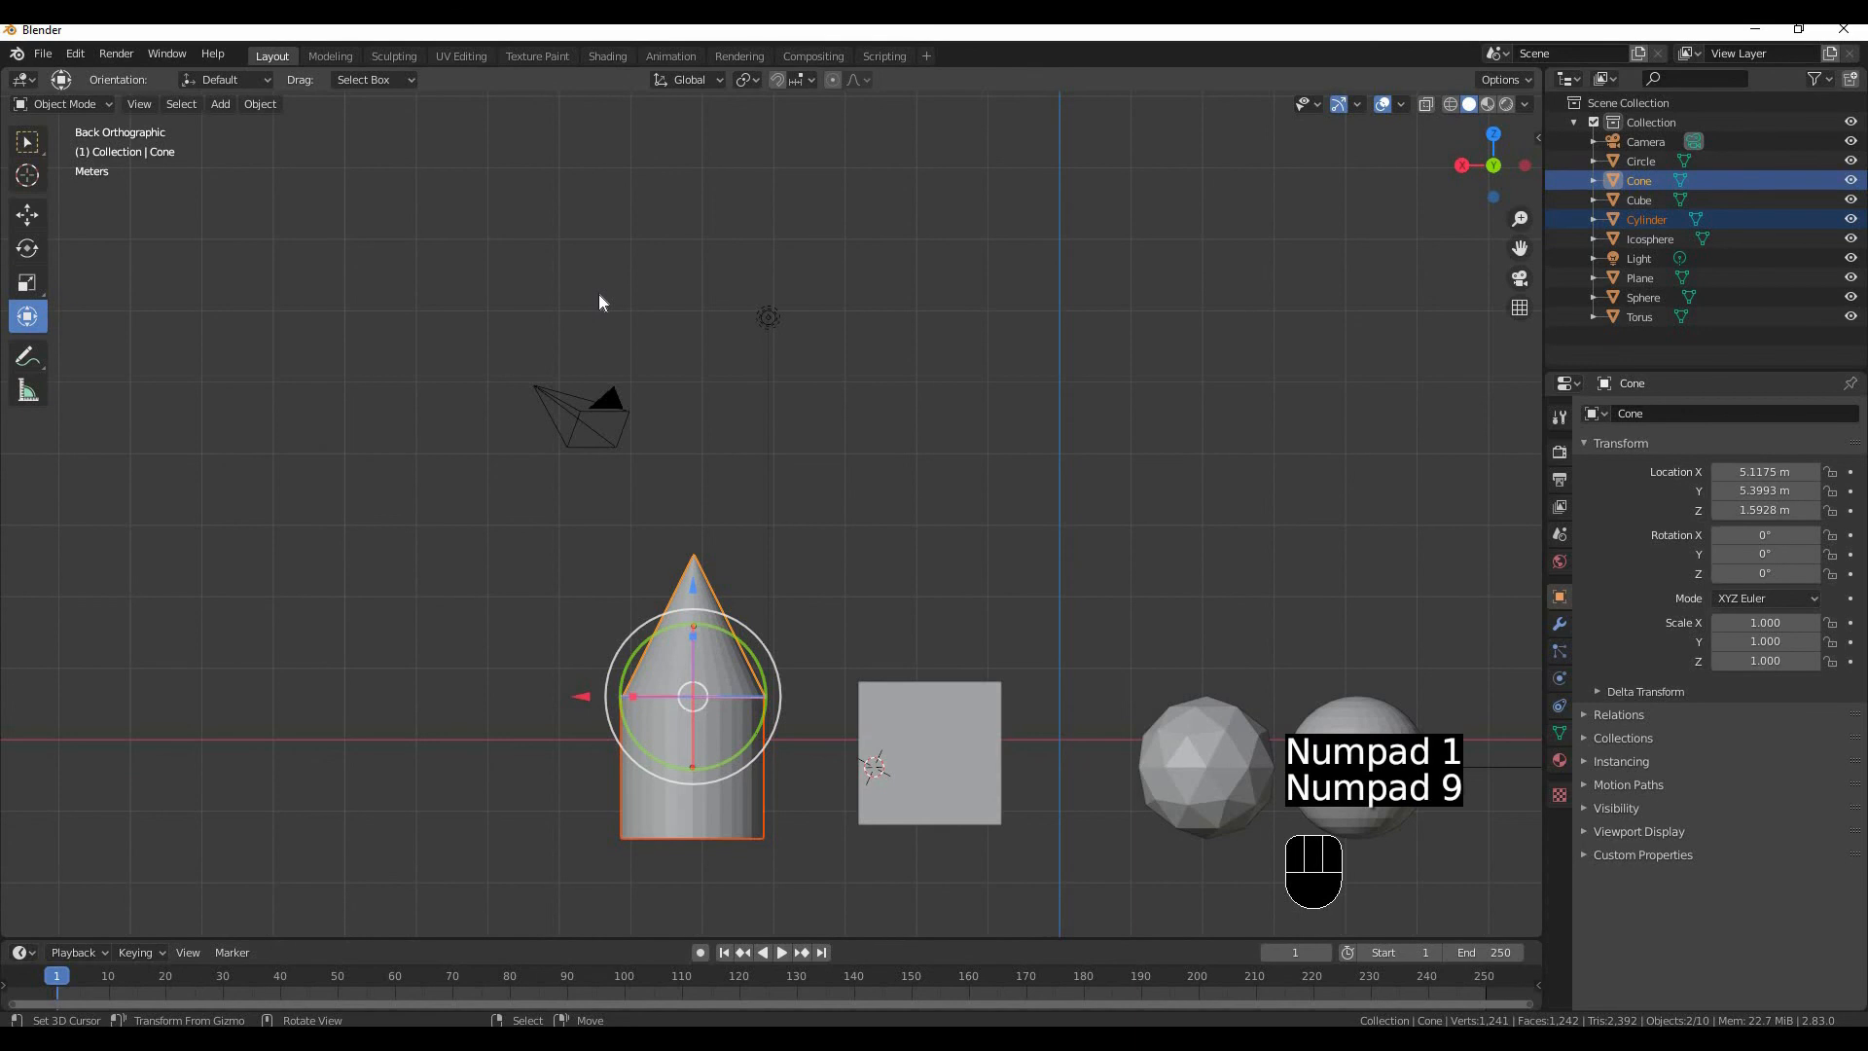
{"action": "key", "text": "KP_1"}
{"action": "key", "text": "KP_3"}
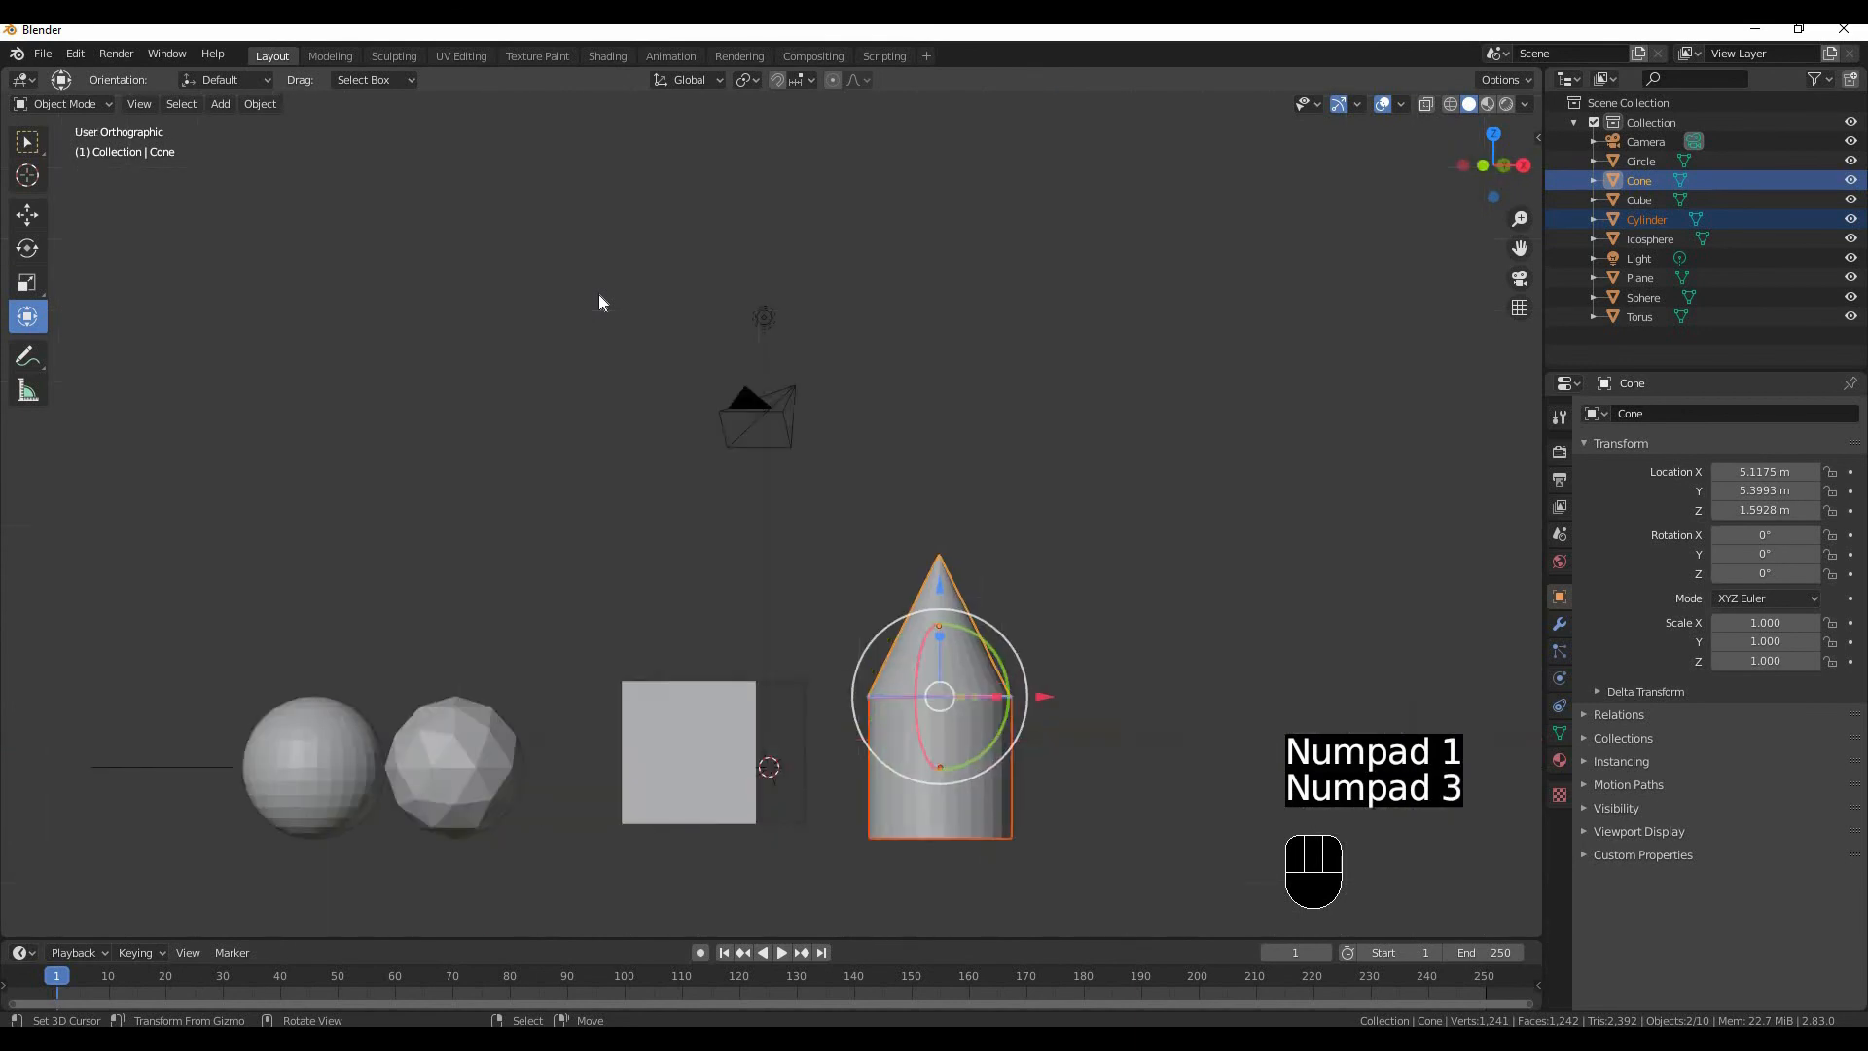
{"action": "key", "text": "KP_9"}
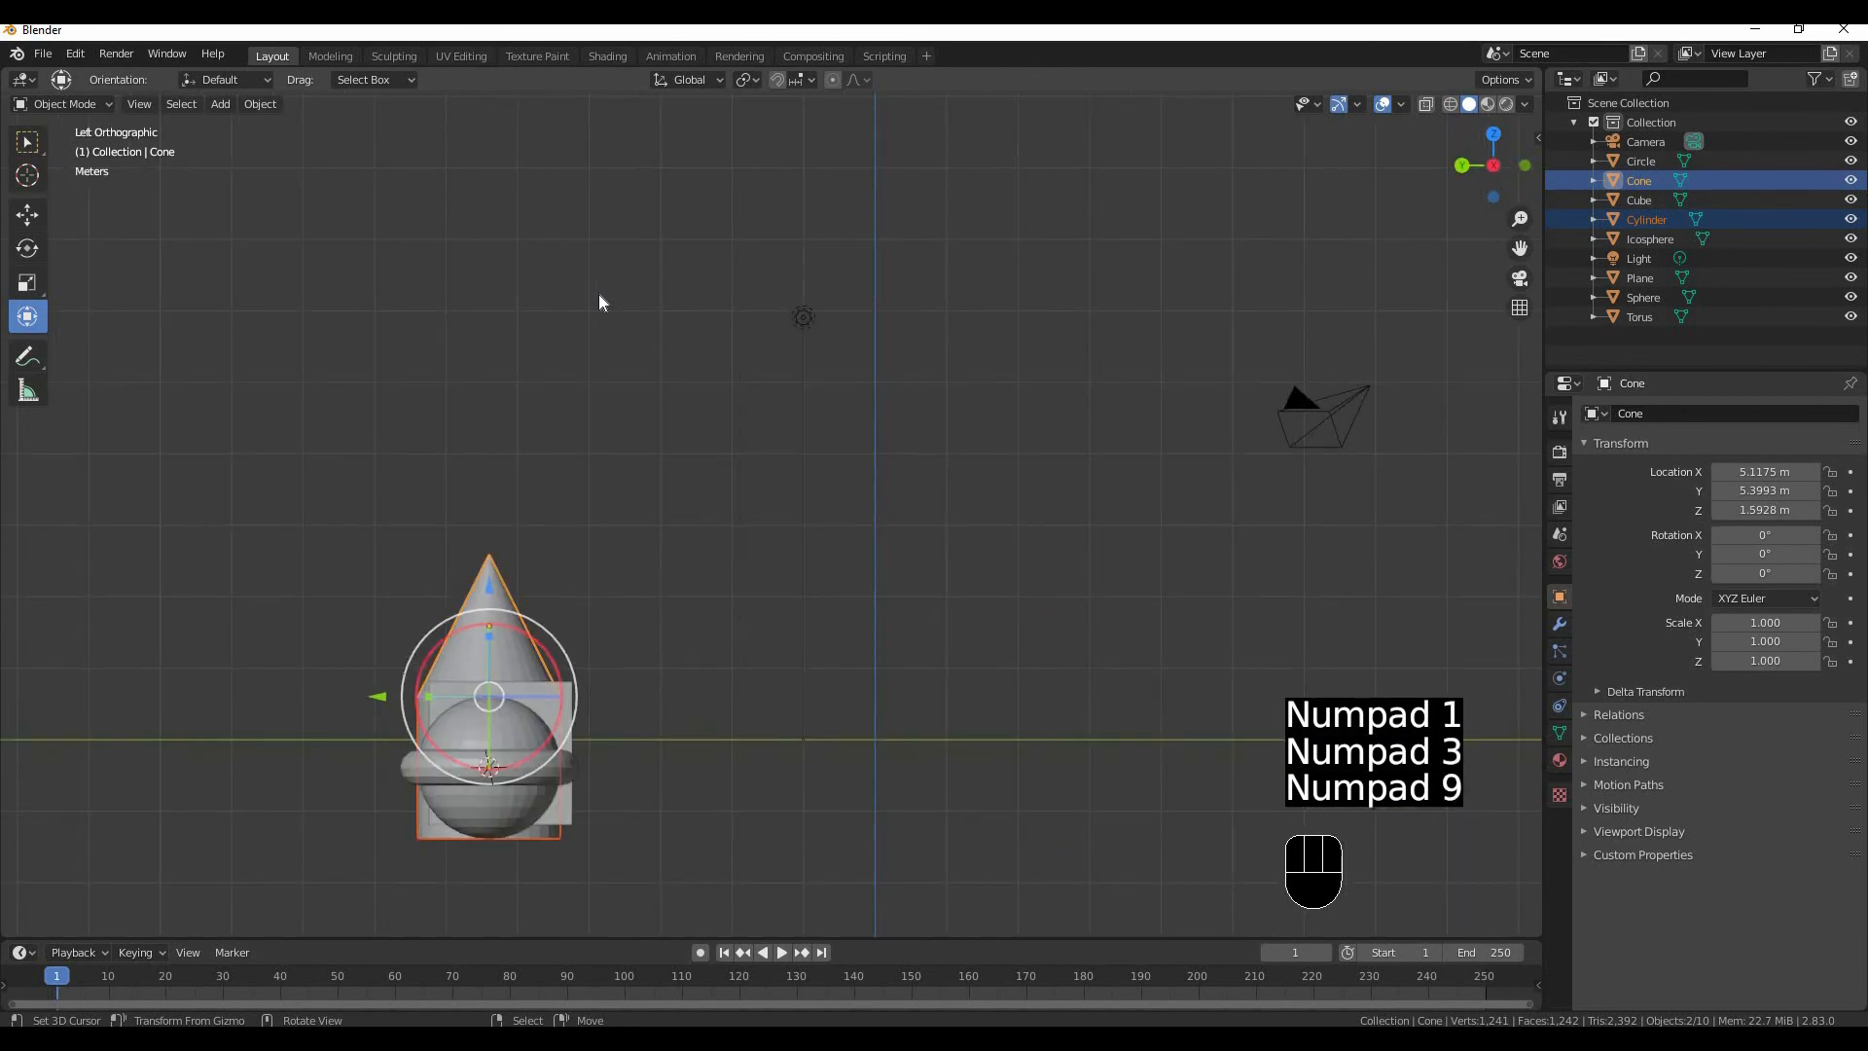
{"action": "key", "text": "KP_7"}
{"action": "key", "text": "KP_9"}
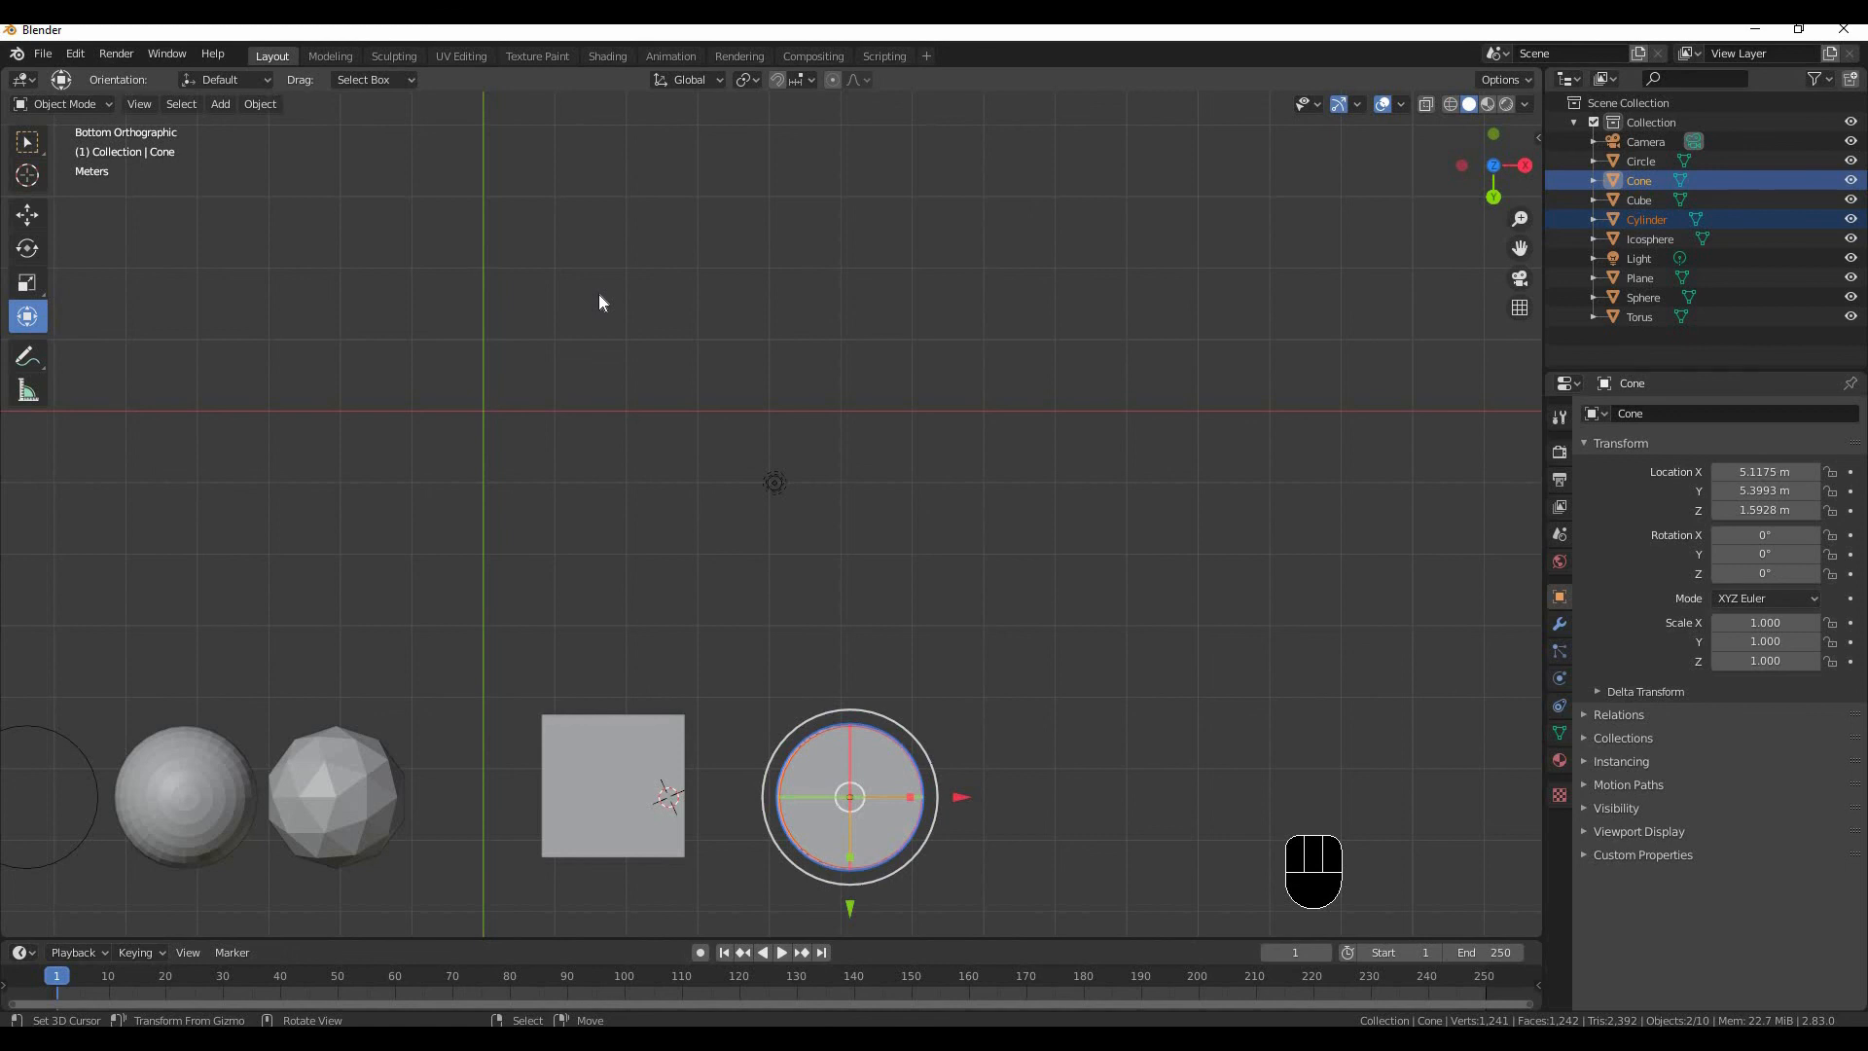
{"action": "key", "text": "KP_1"}
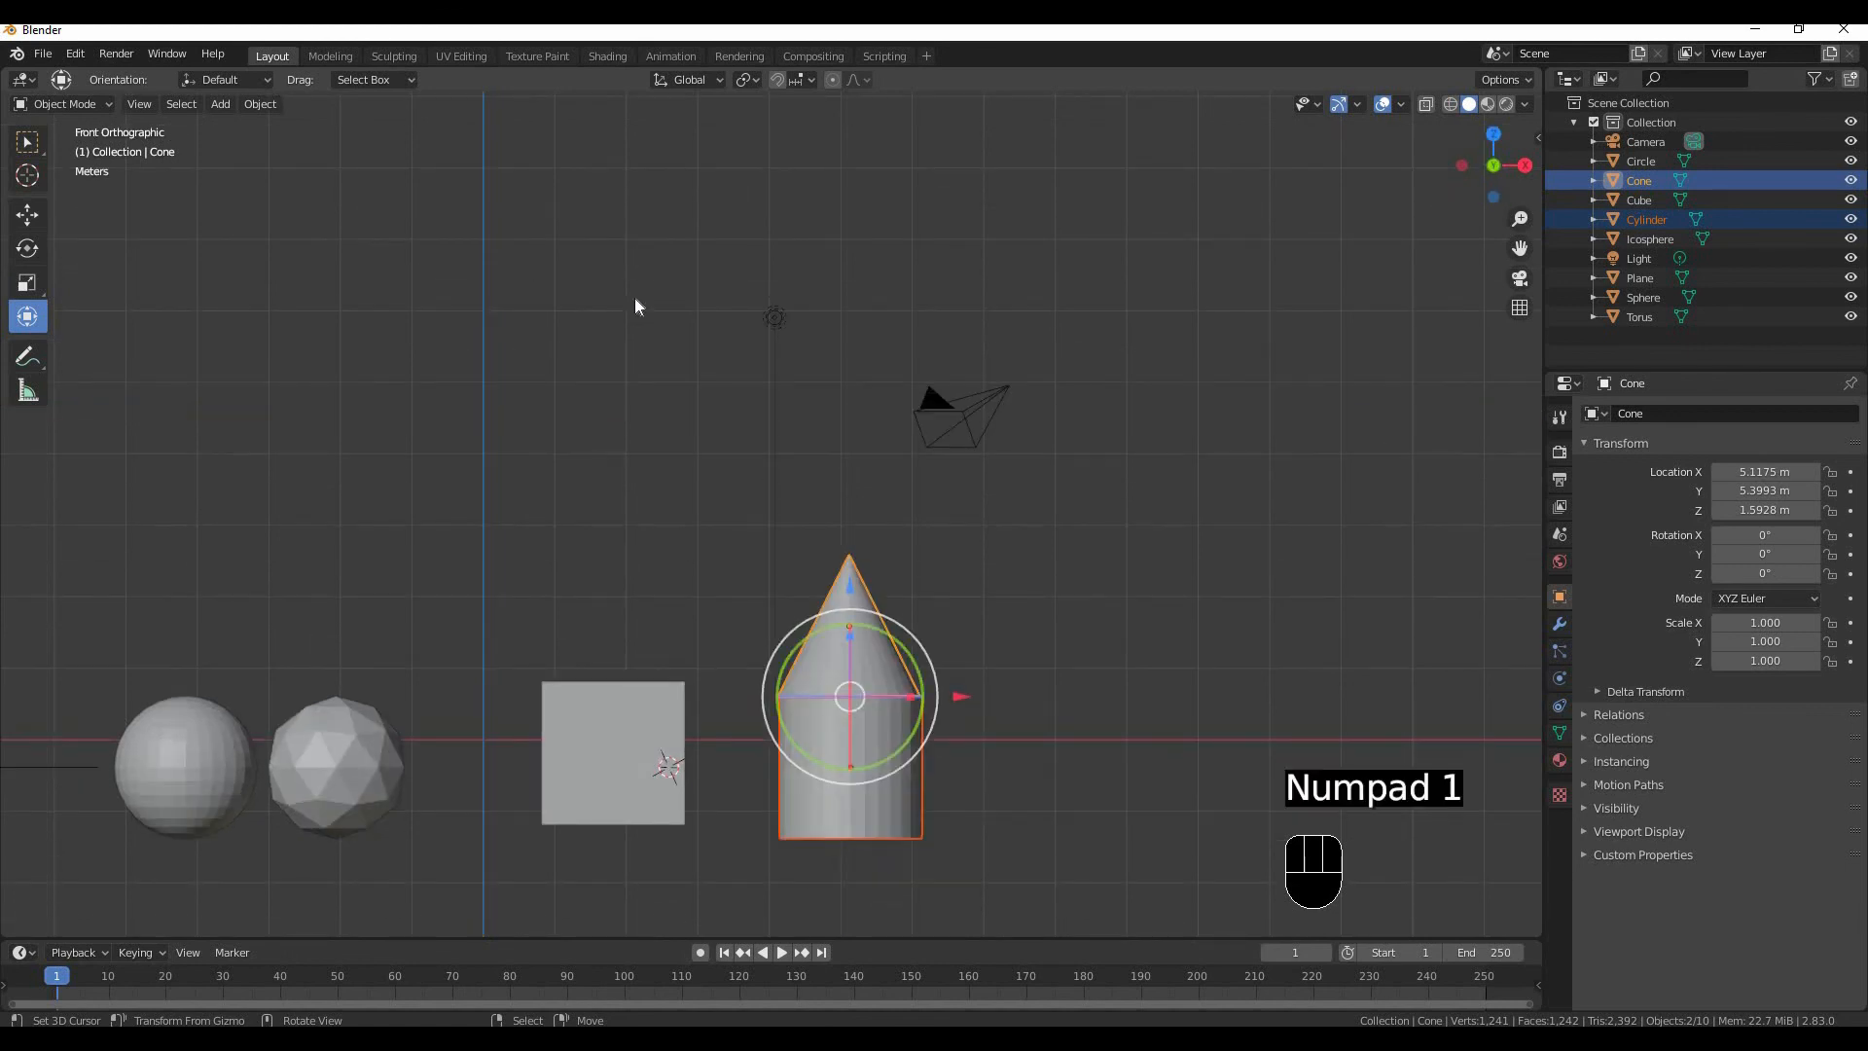
Move the plane along the X axis to about -8.77 m, between the torus and the circle.
{"action": "middle_click_drag", "start_coordinate": [858, 648], "coordinate": [936, 571]}
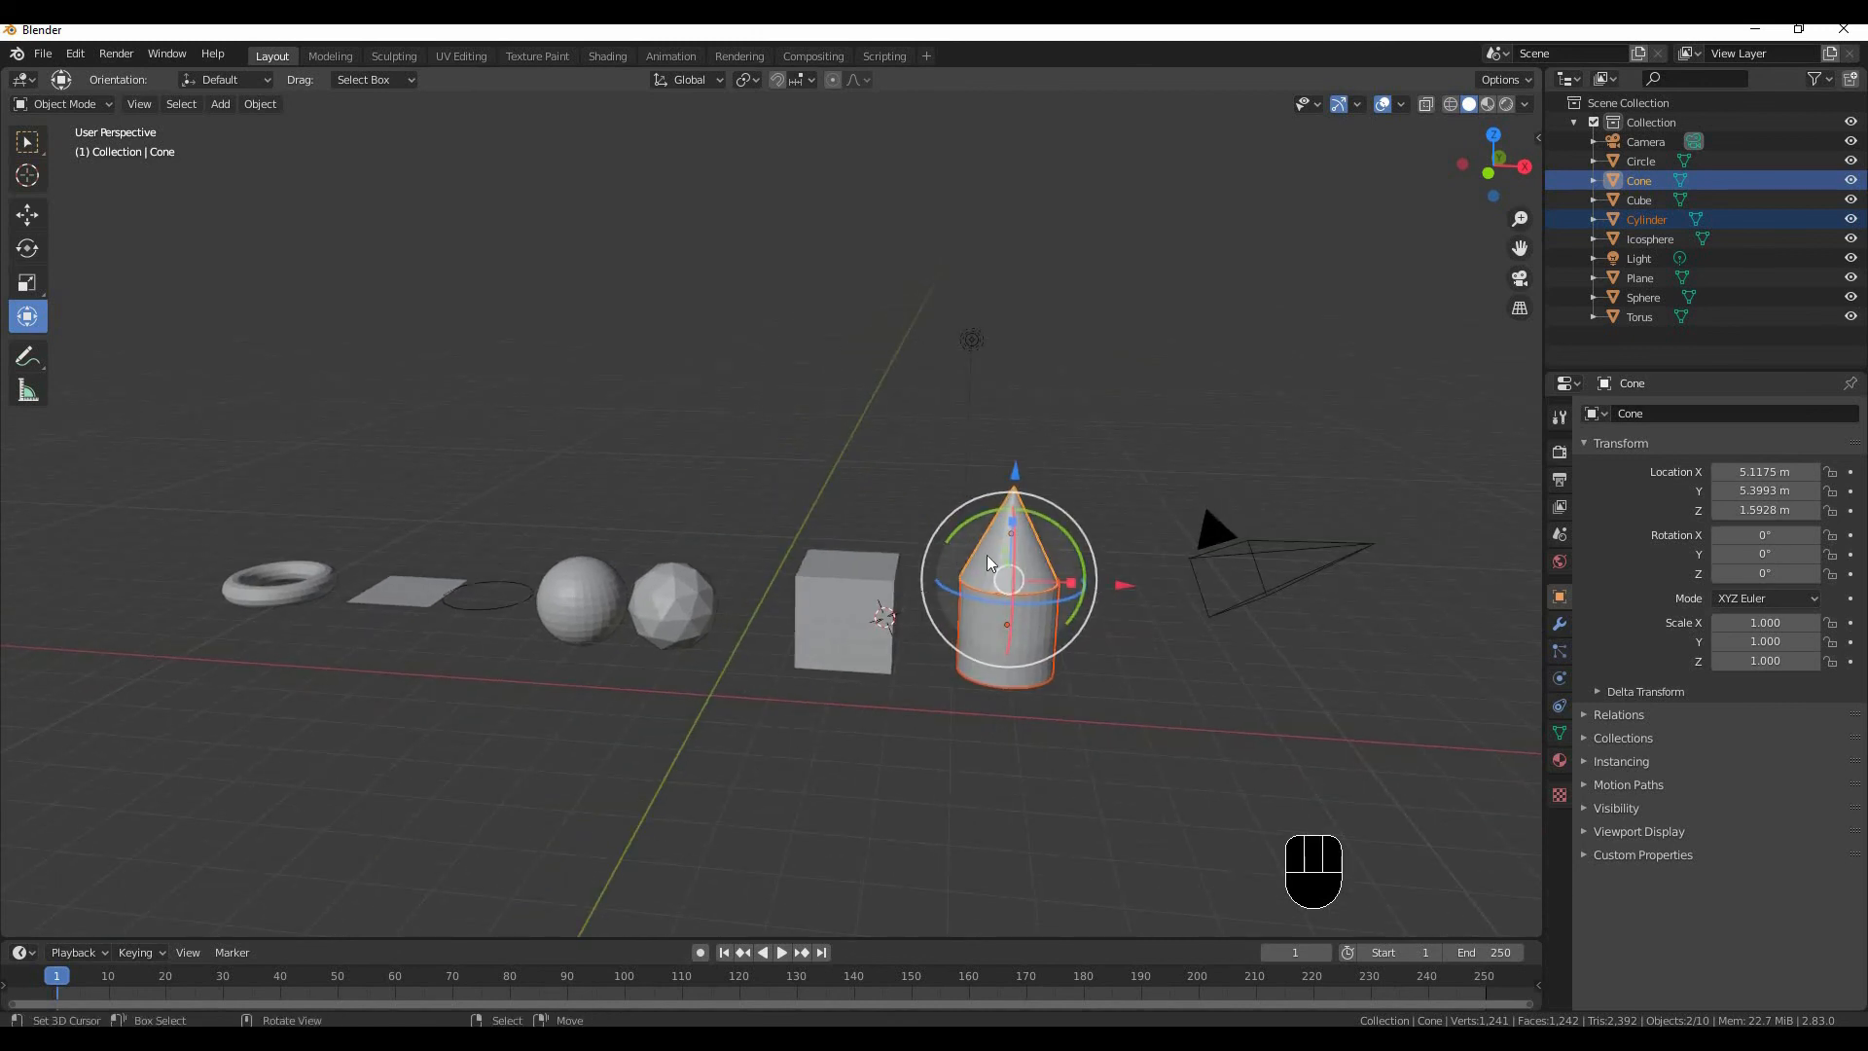
{"action": "left_click", "coordinate": [269, 601]}
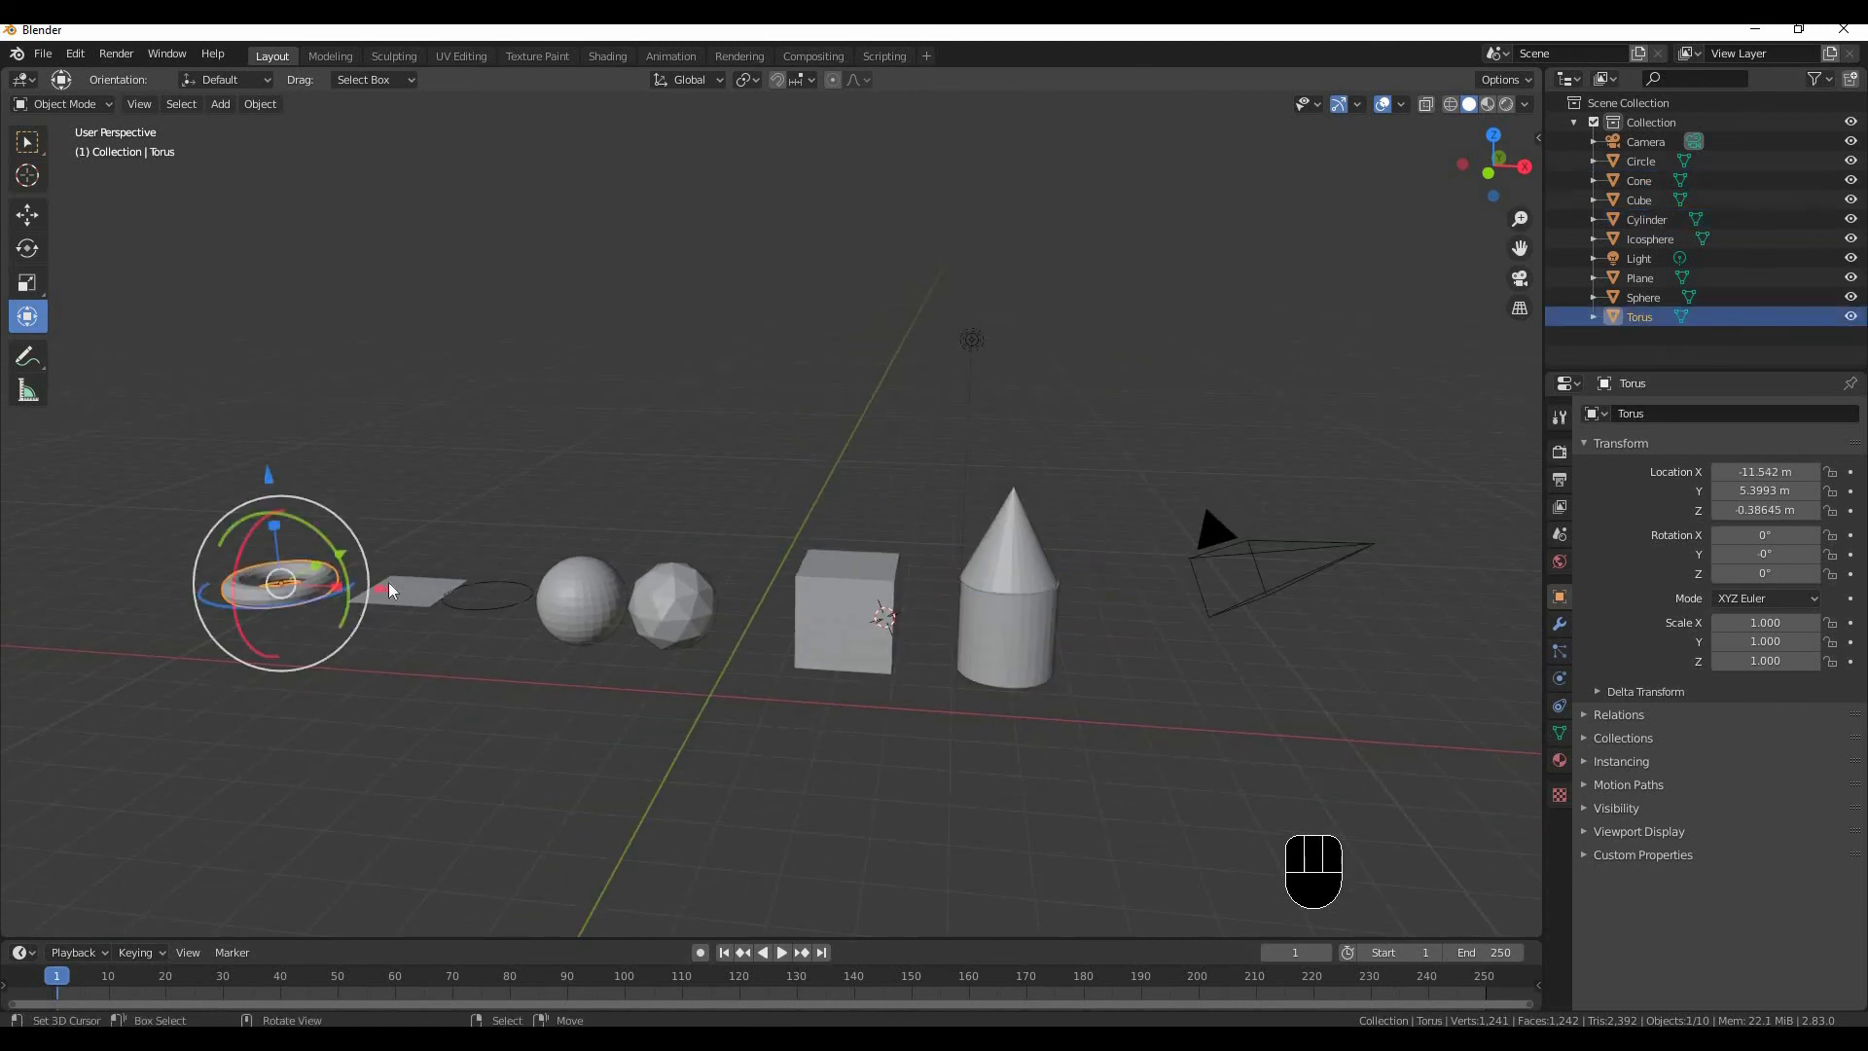
{"action": "left_click", "coordinate": [453, 584]}
{"action": "left_click_drag", "start_coordinate": [524, 592], "coordinate": [501, 605]}
{"action": "middle_click_drag", "start_coordinate": [213, 541], "coordinate": [481, 541]}
{"action": "middle_click_drag", "start_coordinate": [481, 541], "coordinate": [678, 526], "text": "shift"}
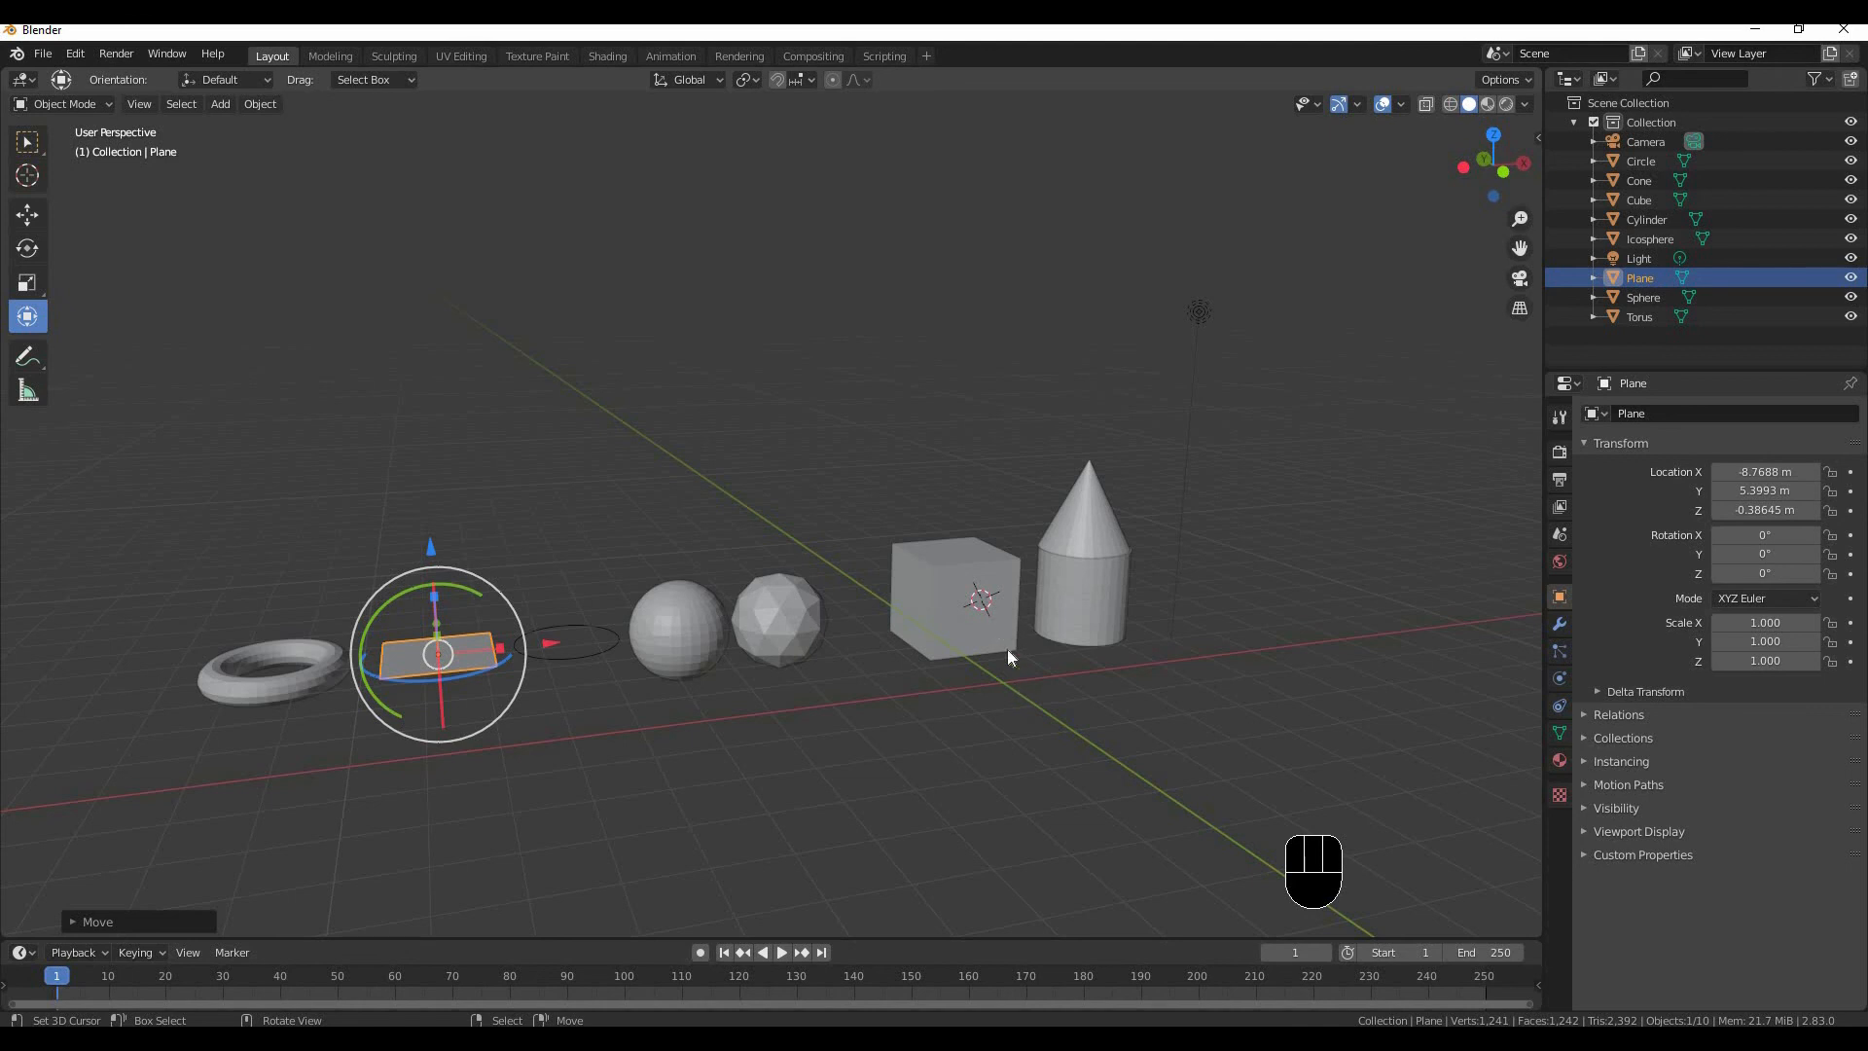
Move the cone off the cylinder and down beside it, to about X 7.80 m and Z -0.43 m.
{"action": "left_click", "coordinate": [1088, 552]}
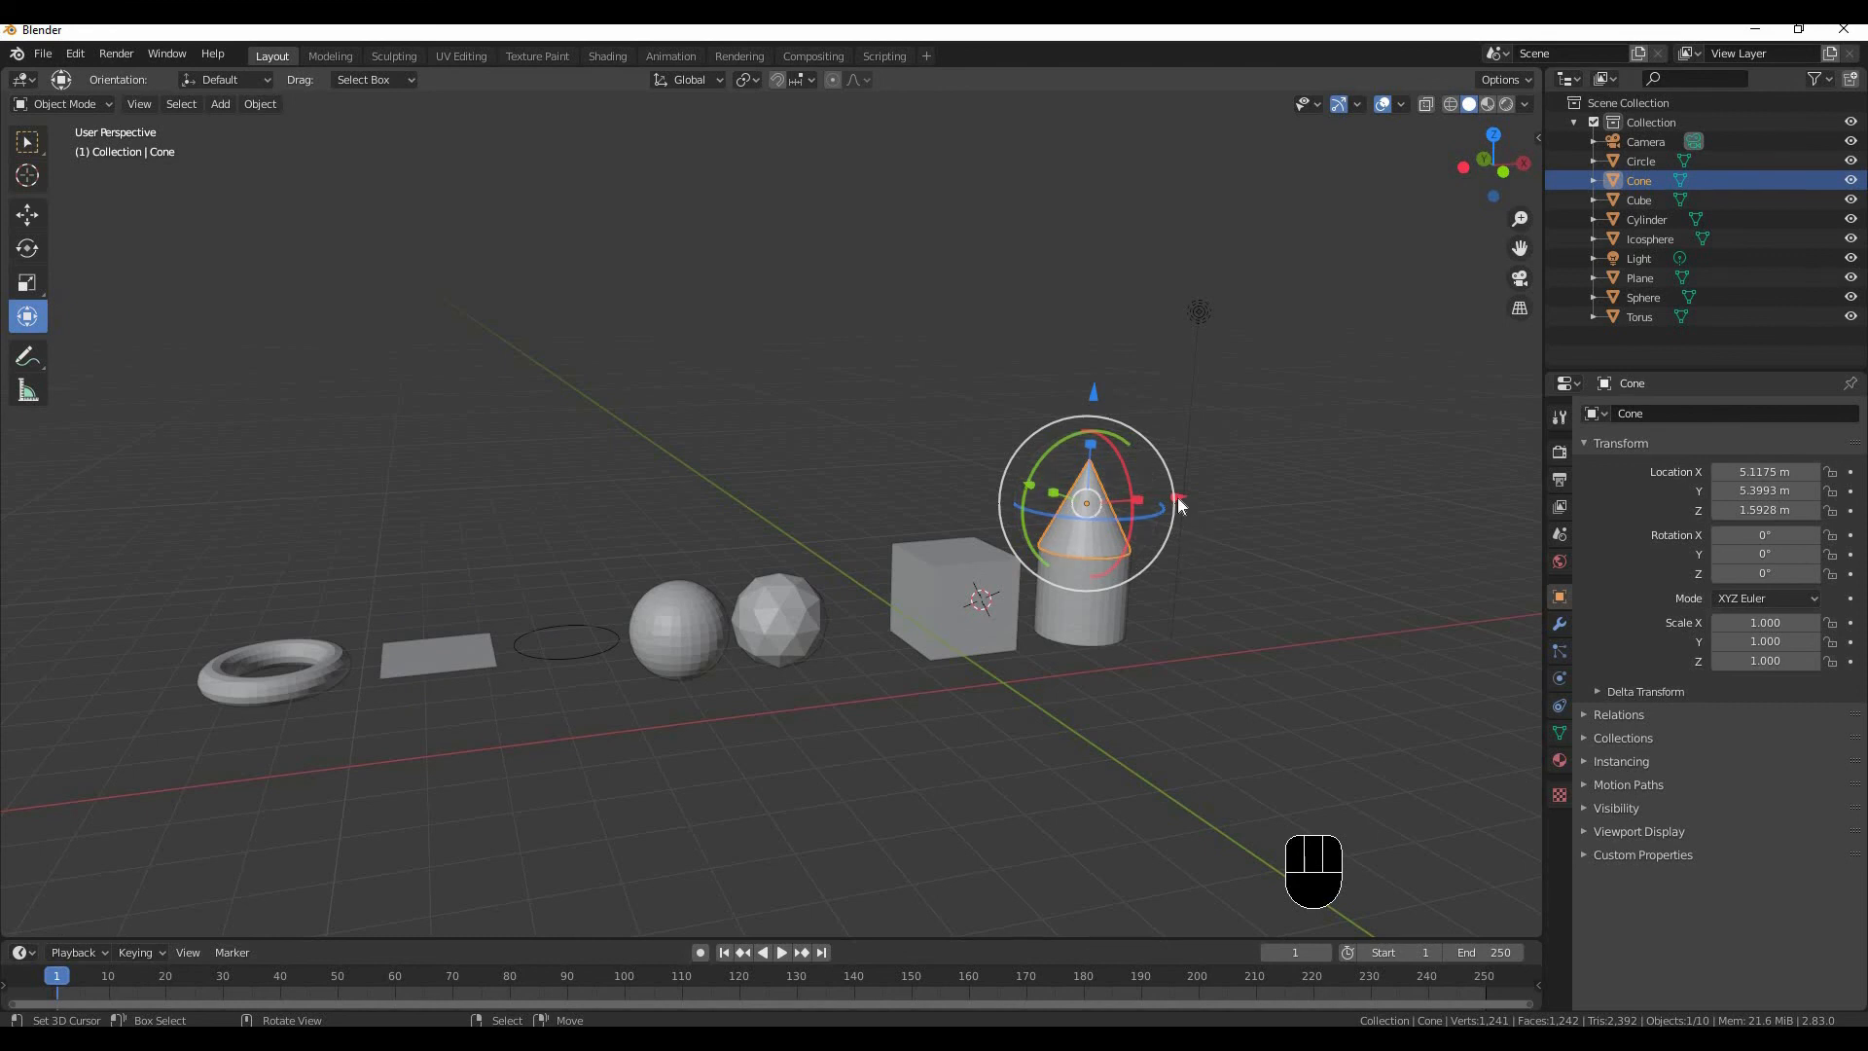
{"action": "left_click_drag", "start_coordinate": [1178, 505], "coordinate": [1280, 489]}
{"action": "left_click_drag", "start_coordinate": [1173, 385], "coordinate": [1254, 541]}
{"action": "middle_click_drag", "start_coordinate": [1253, 541], "coordinate": [1463, 632]}
{"action": "left_click_drag", "start_coordinate": [1393, 615], "coordinate": [1421, 615]}
{"action": "left_click_drag", "start_coordinate": [1306, 505], "coordinate": [1311, 512]}
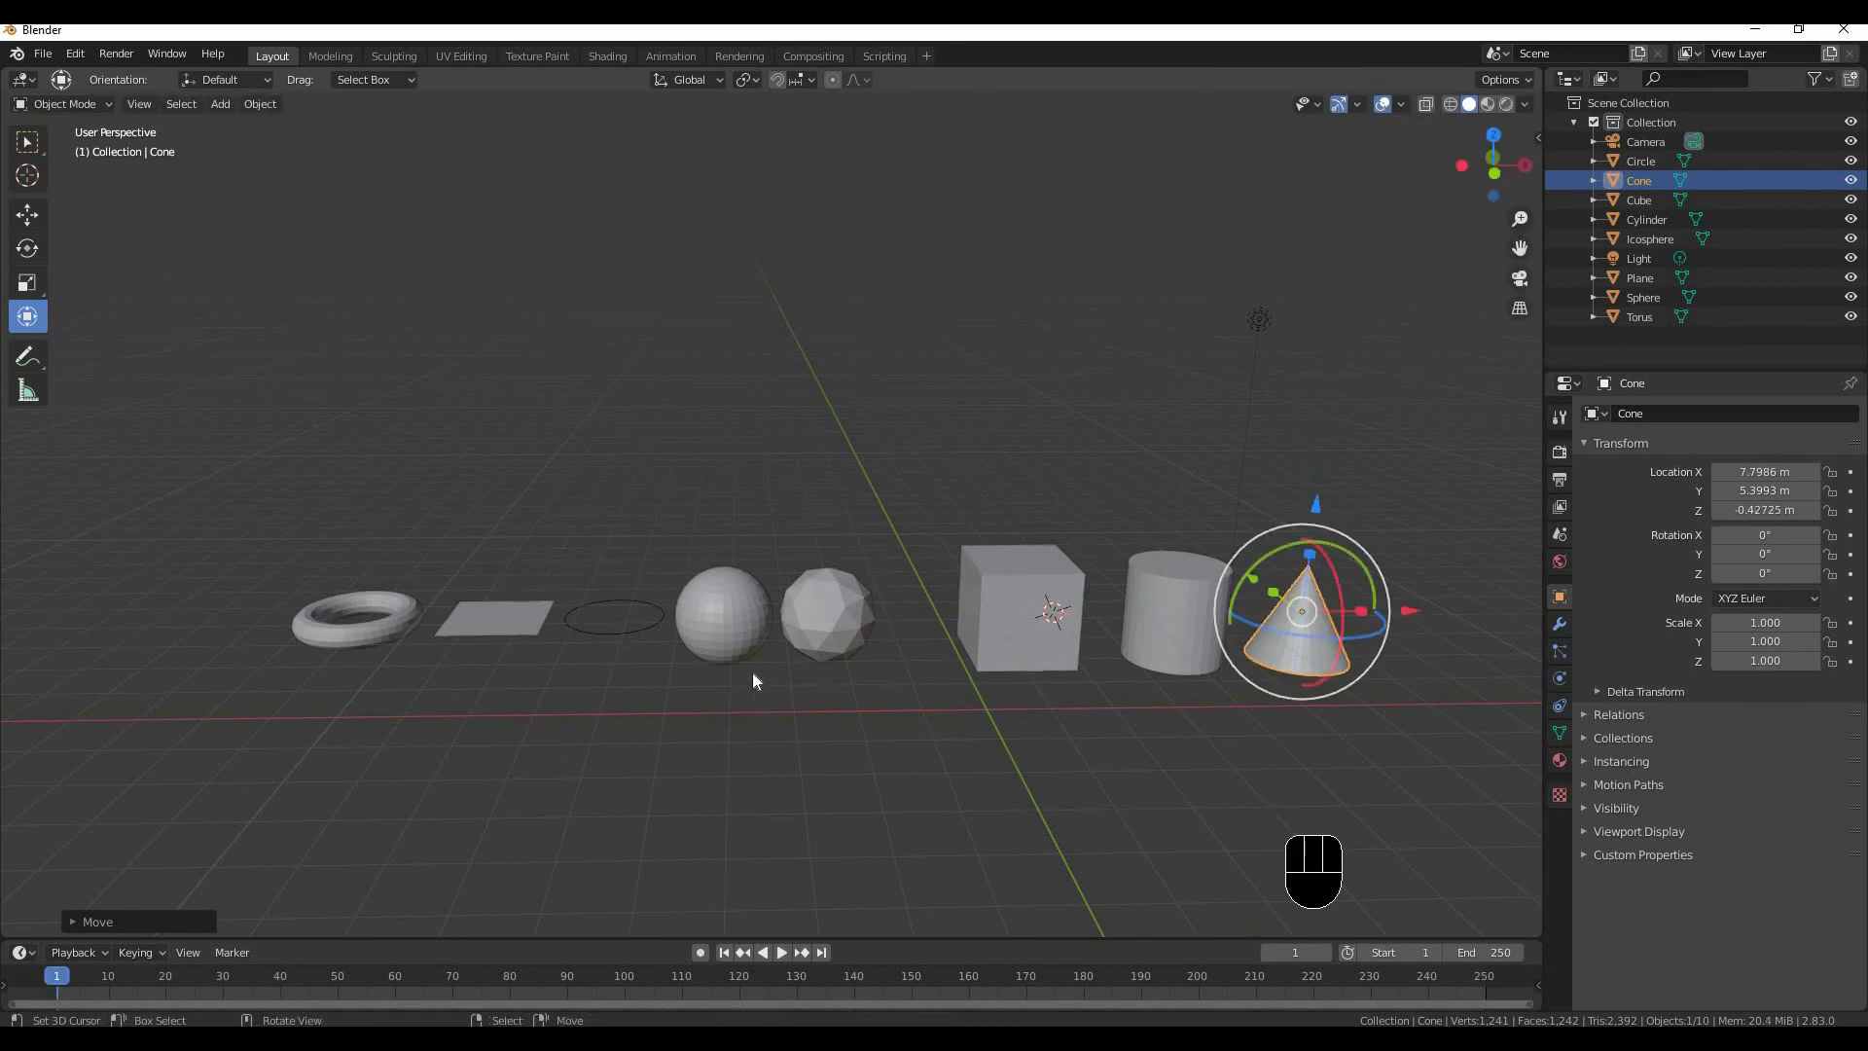
Move the cube along the X axis to about 1.29 m, between the ico sphere and the cylinder.
{"action": "middle_click_drag", "start_coordinate": [751, 674], "coordinate": [721, 644]}
{"action": "left_click", "coordinate": [707, 638]}
{"action": "left_click", "coordinate": [779, 623]}
{"action": "left_click", "coordinate": [1067, 589]}
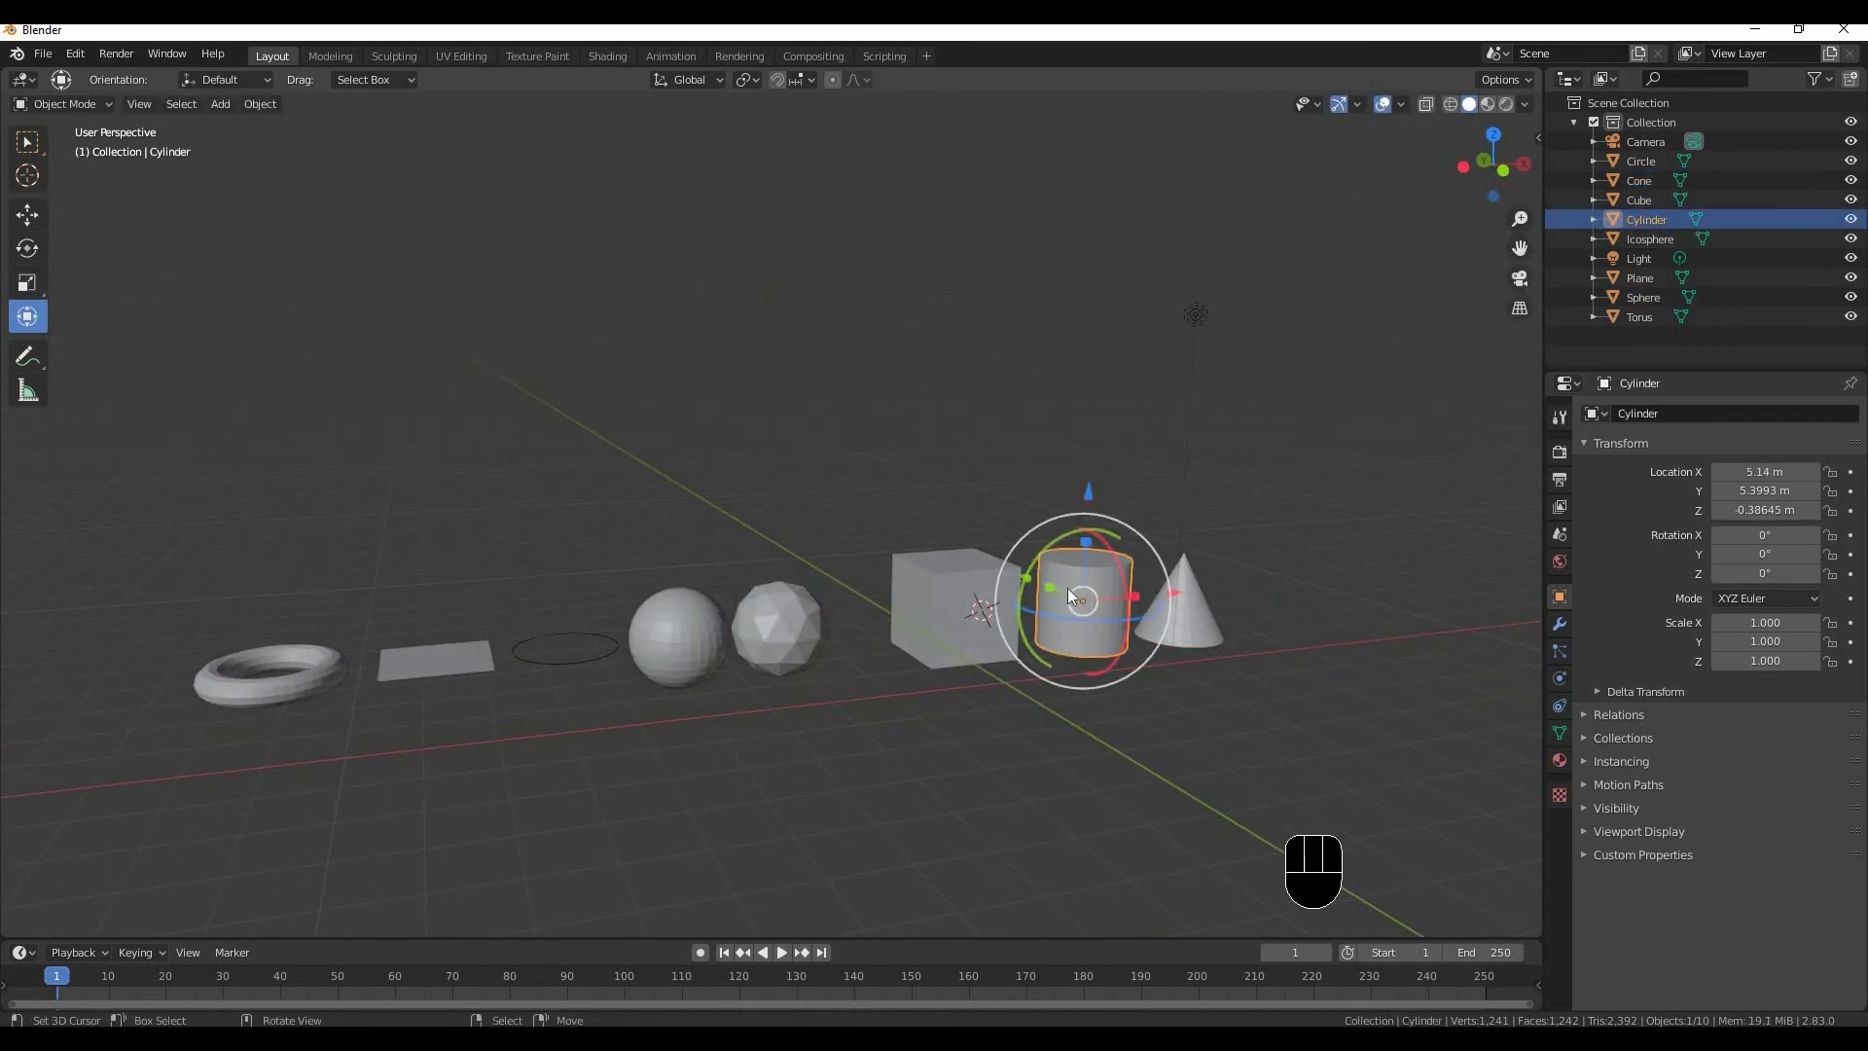
{"action": "left_click", "coordinate": [983, 603]}
{"action": "left_click_drag", "start_coordinate": [1057, 601], "coordinate": [1033, 603]}
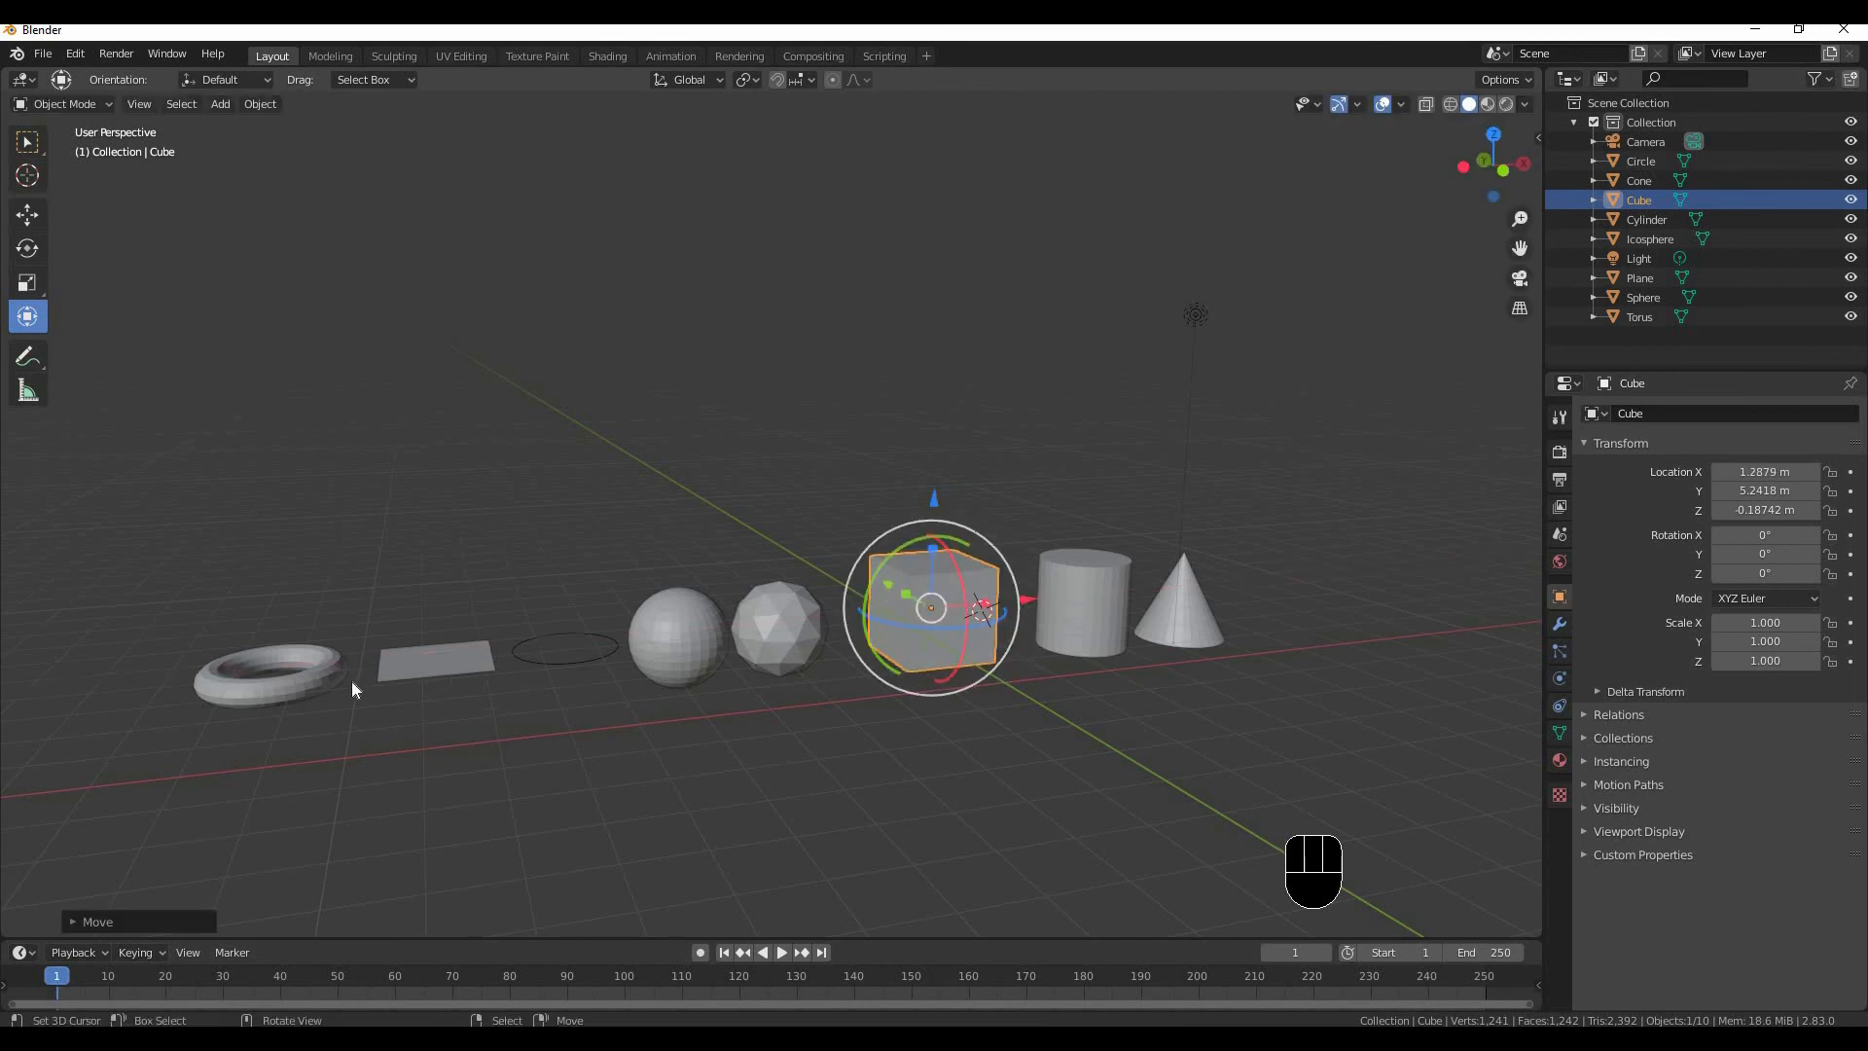